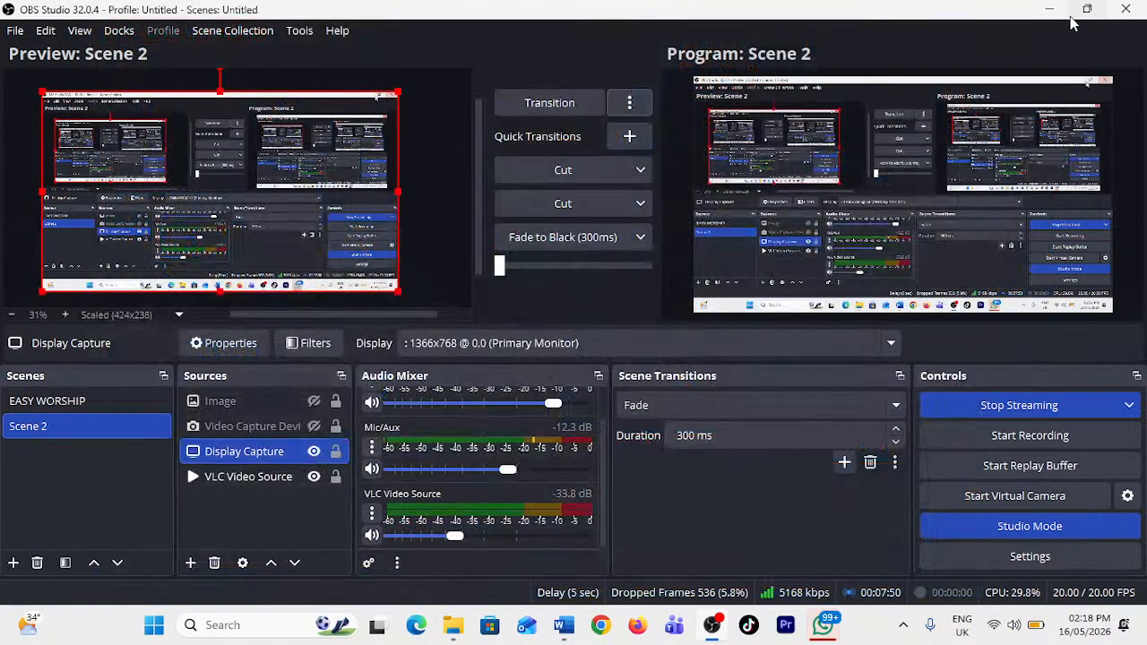
# - Switch to the Word study material, maximize its window, and highlight the “Kick Malaria Out” study title above the research questions
pyautogui.click(1050, 8)
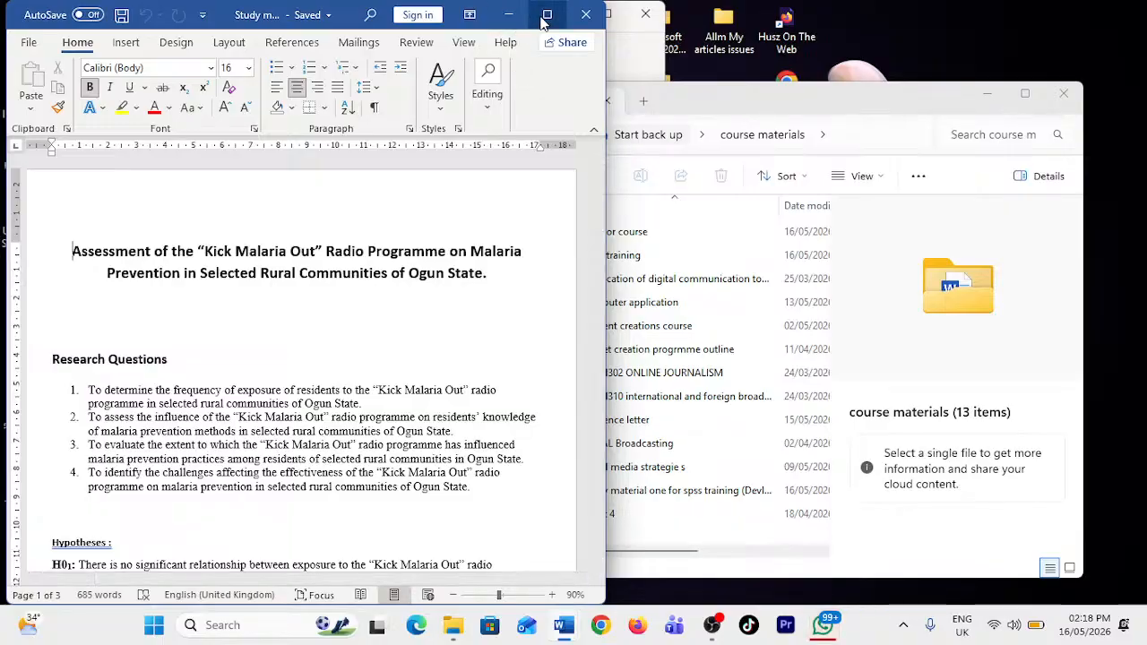
pyautogui.click(543, 12)
pyautogui.scroll(5, 537, 313)
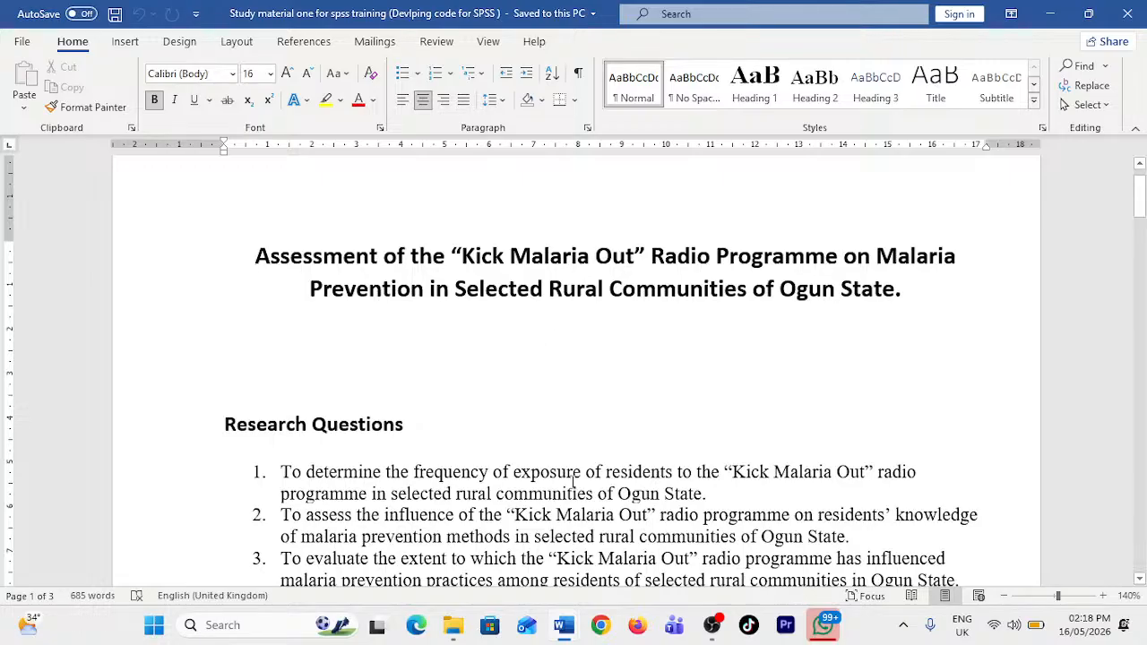
pyautogui.moveTo(251, 256); pyautogui.dragTo(1085, 379)
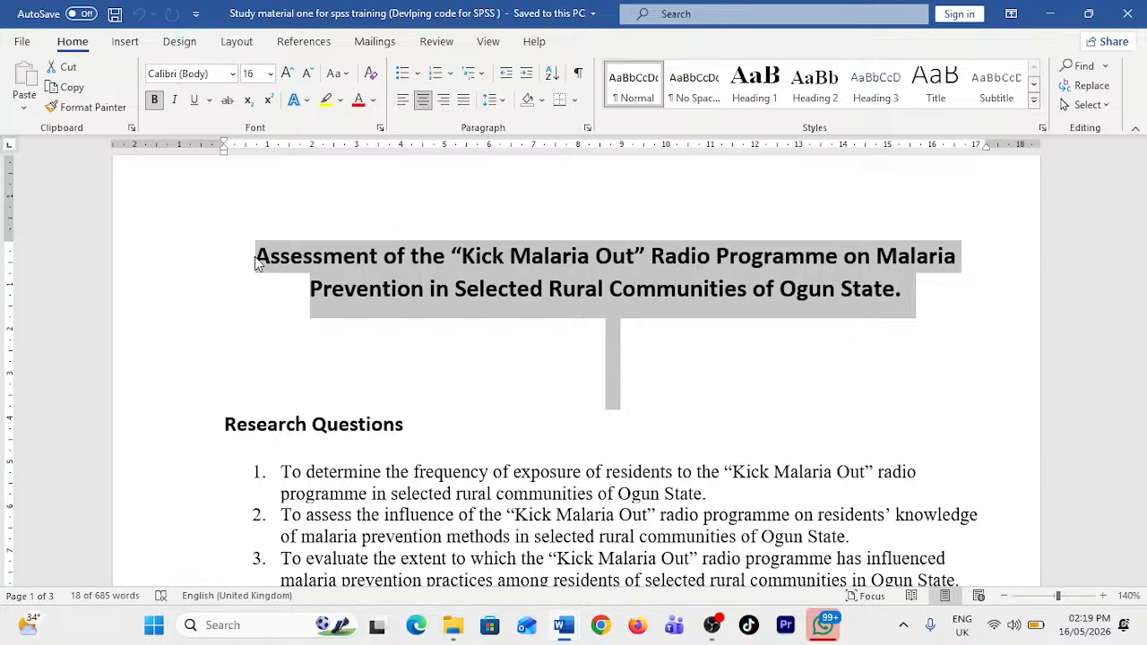
pyautogui.scroll(-3, 238, 364)
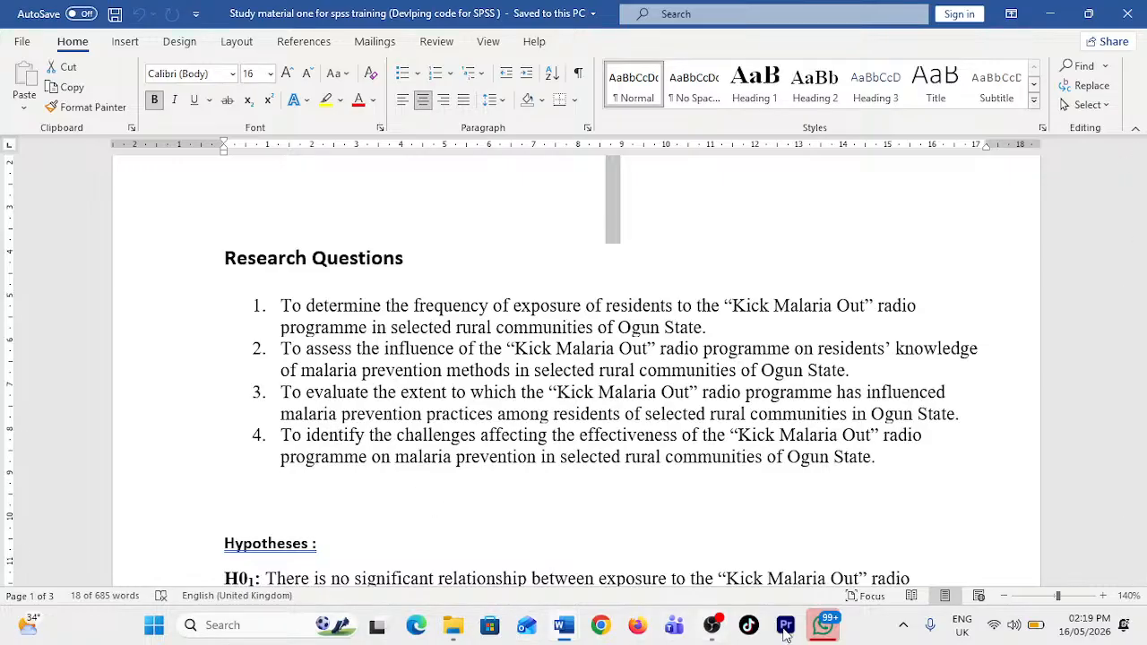
# - Check the SPSS for Undergraduate group chat in WhatsApp and return to the Word document
pyautogui.click(823, 625)
pyautogui.scroll(-1, 201, 391)
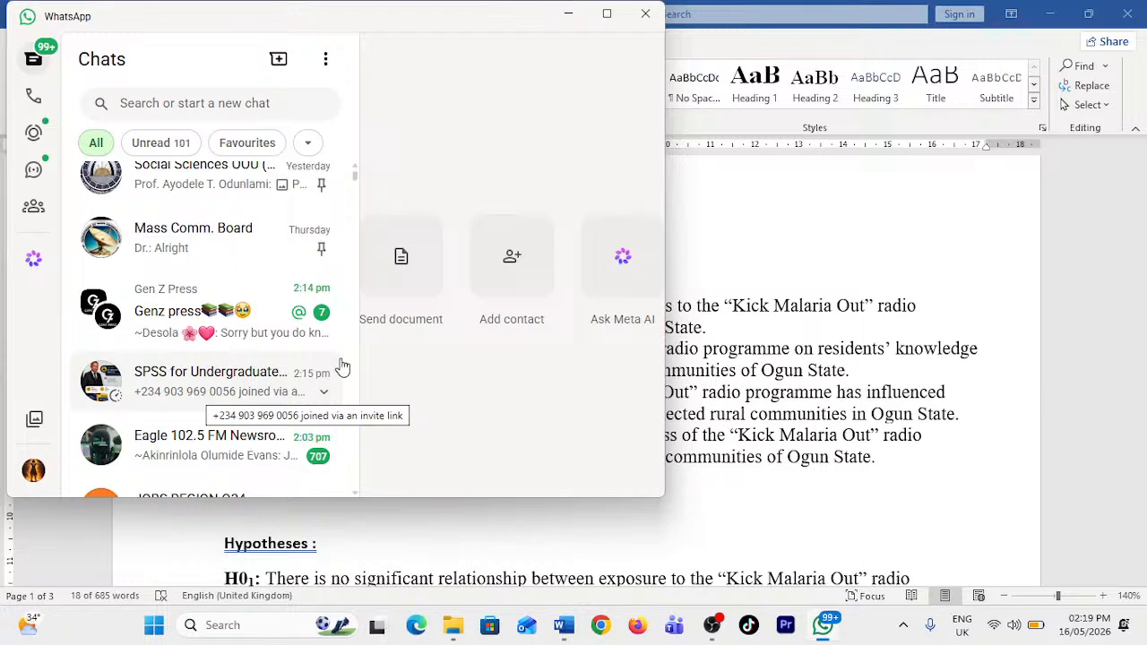
pyautogui.click(235, 394)
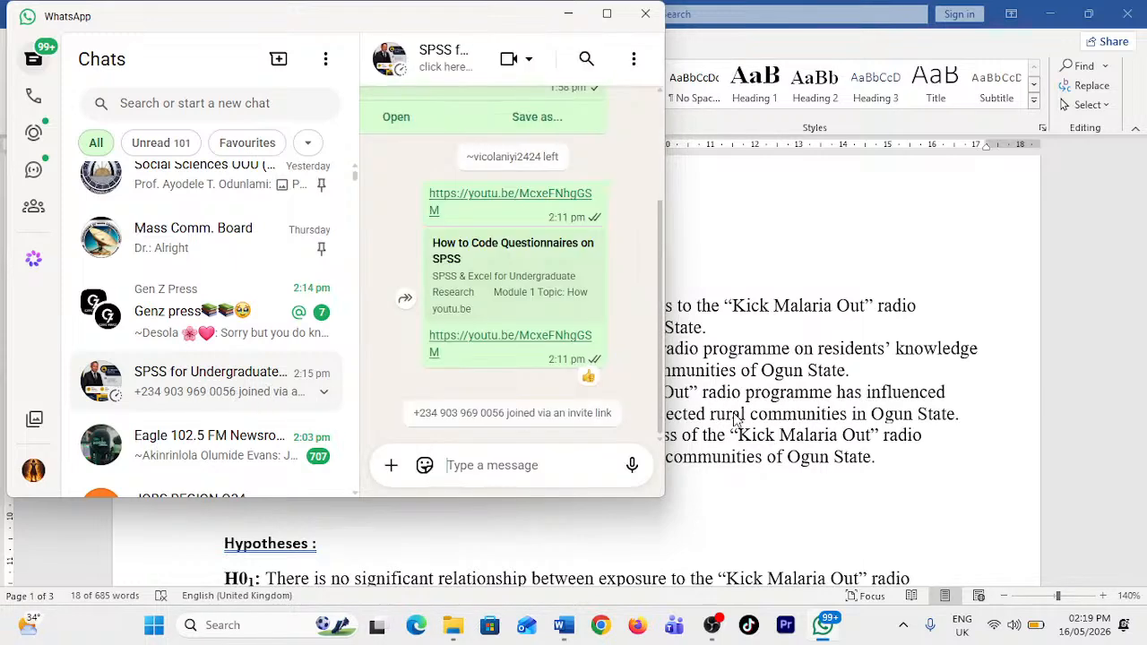
pyautogui.click(776, 278)
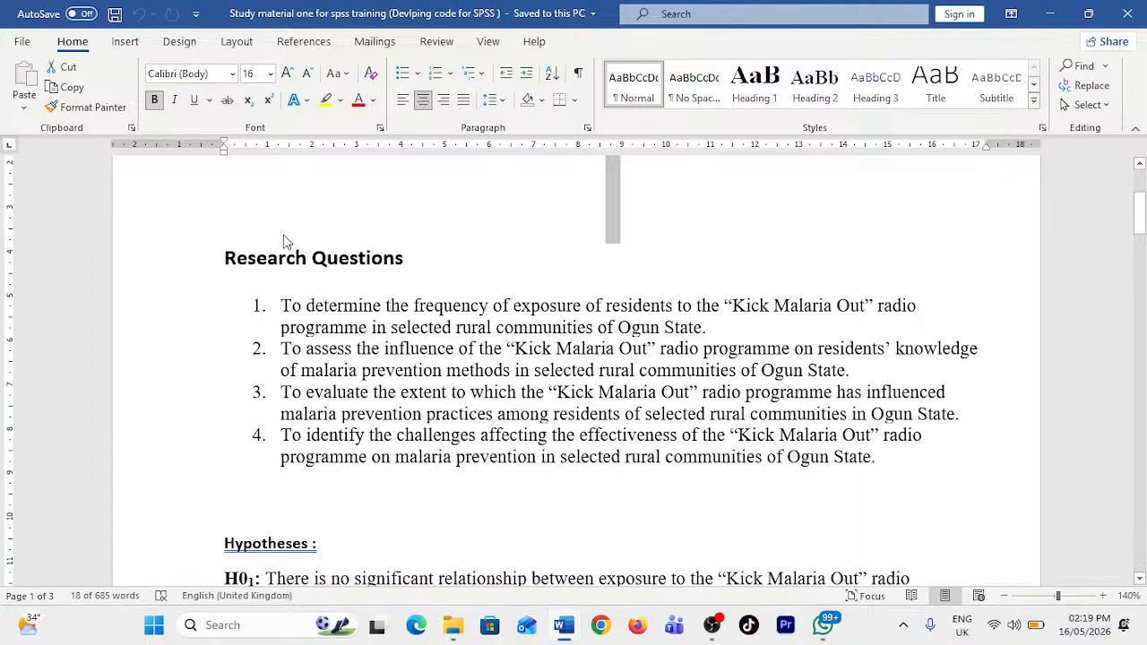
# - Save a copy of the study material to the Desktop as a Word Document, keeping its file name
pyautogui.click(339, 305)
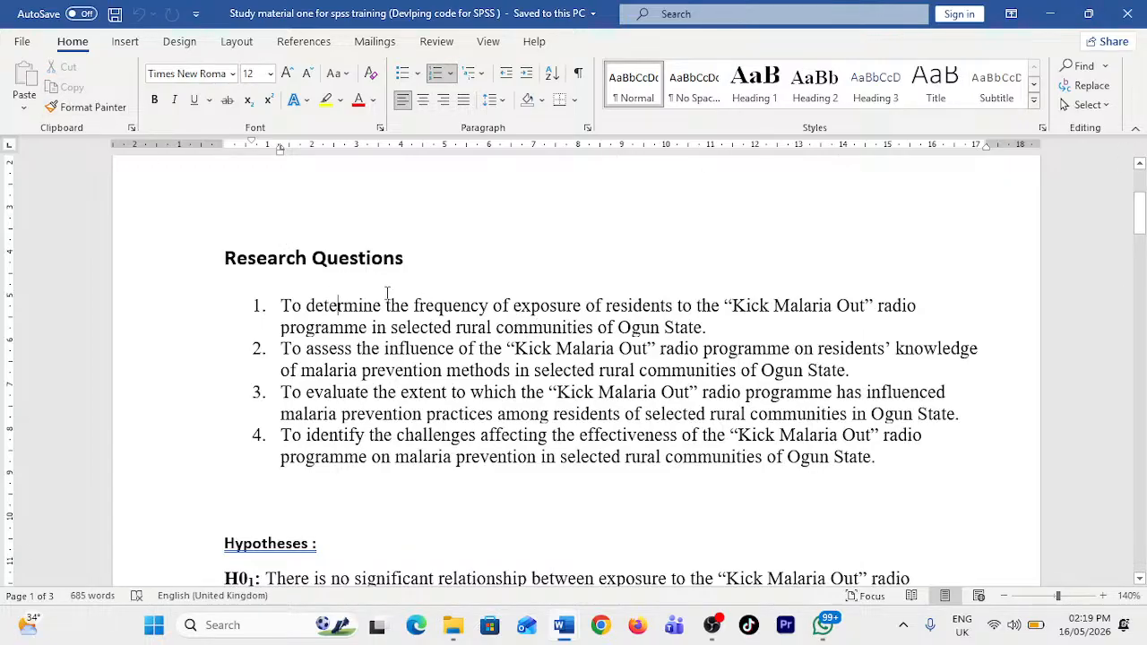
pyautogui.hotkey('ctrl', 'a')
pyautogui.click(21, 42)
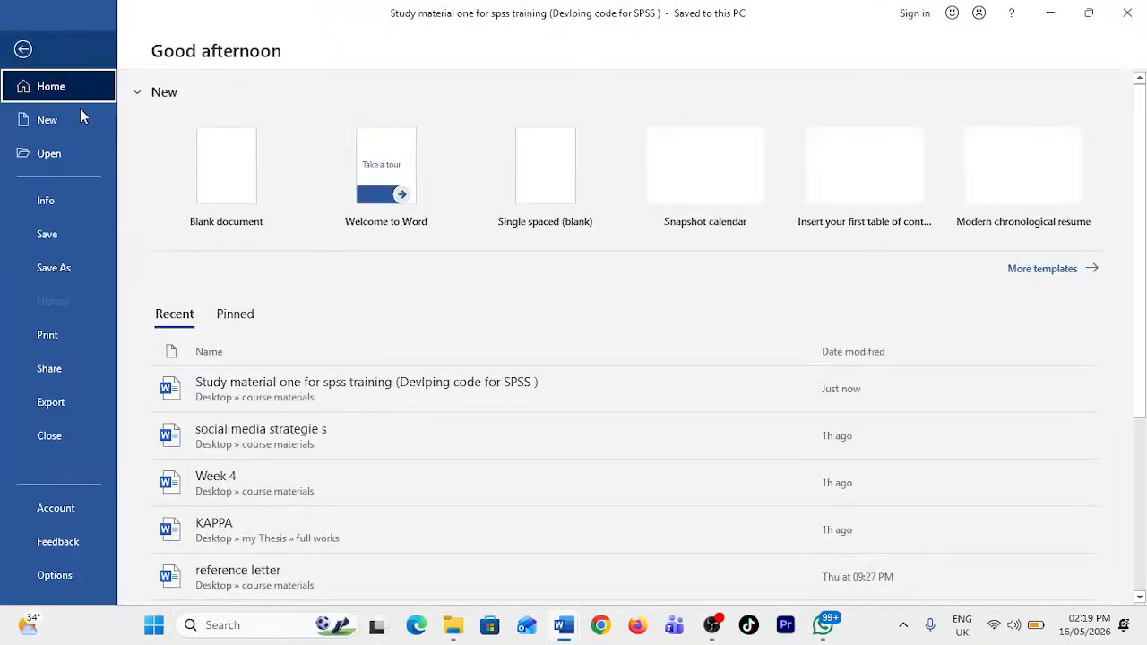
pyautogui.click(68, 268)
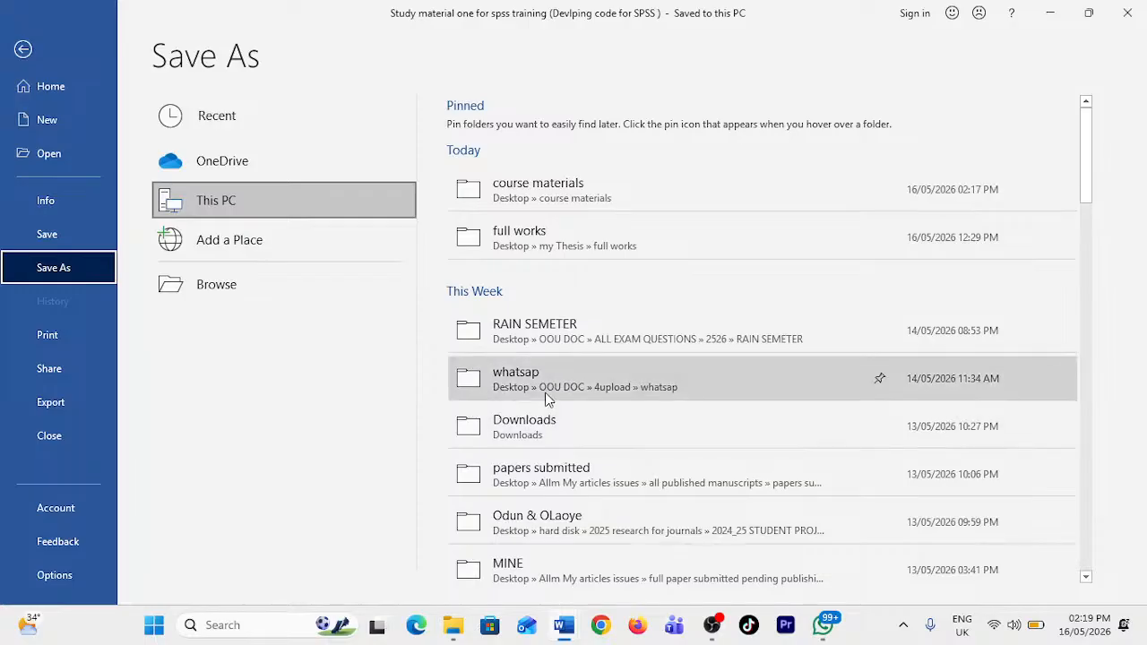
pyautogui.scroll(-2, 529, 502)
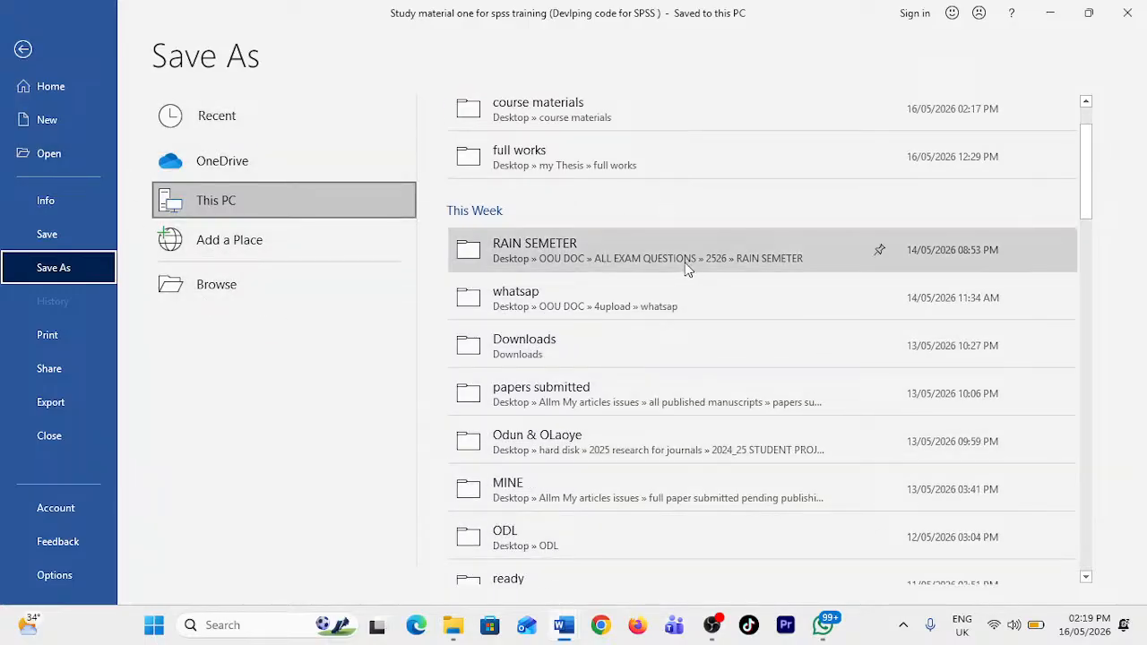
pyautogui.scroll(-4, 678, 428)
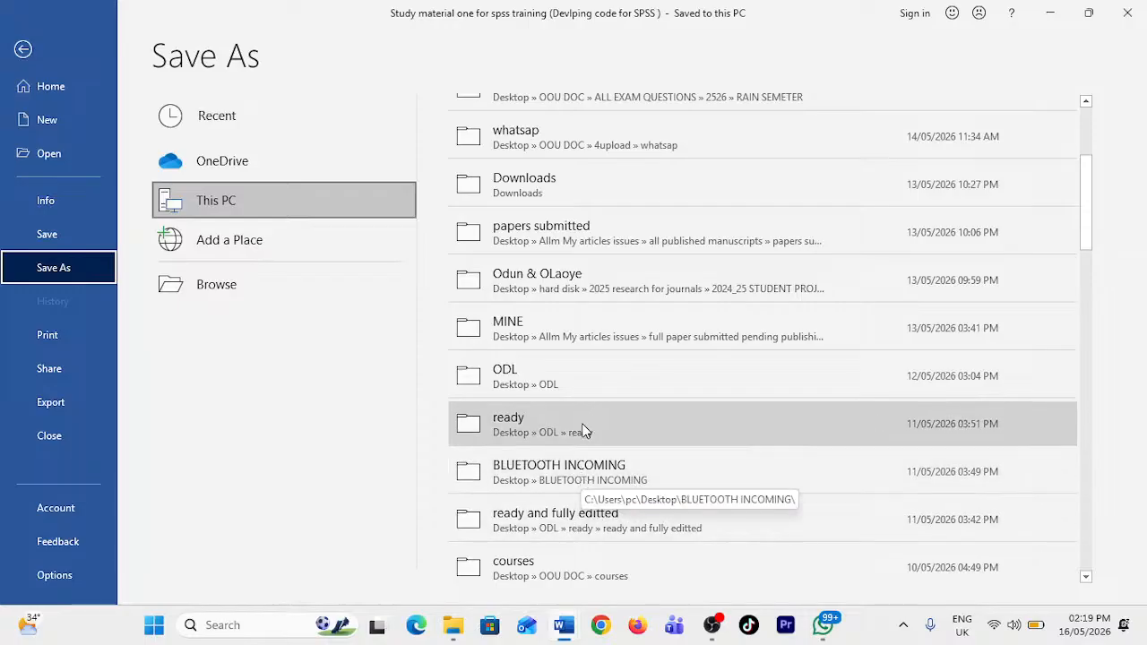
pyautogui.scroll(3, 550, 260)
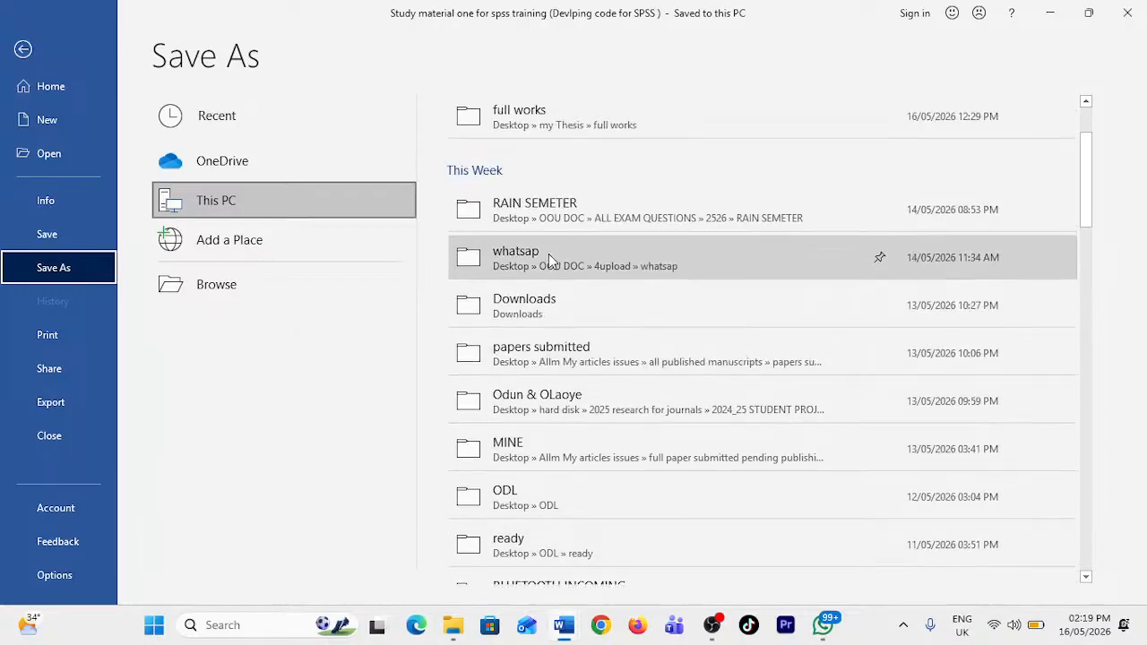
pyautogui.scroll(3, 629, 244)
pyautogui.scroll(-4, 600, 293)
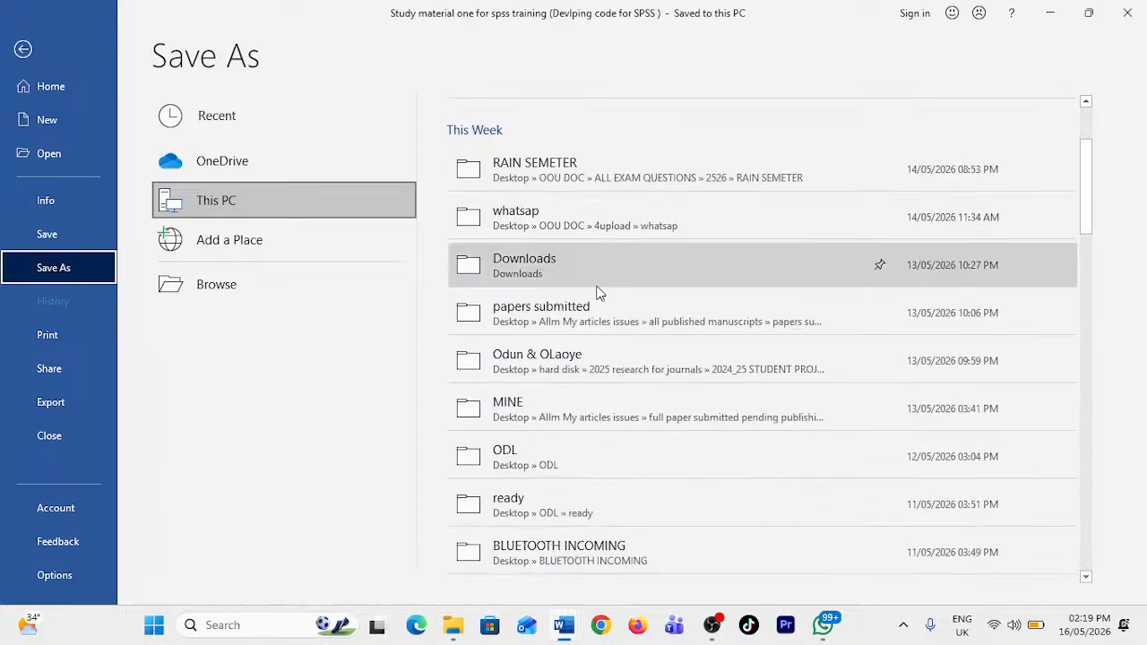
pyautogui.scroll(-6, 637, 345)
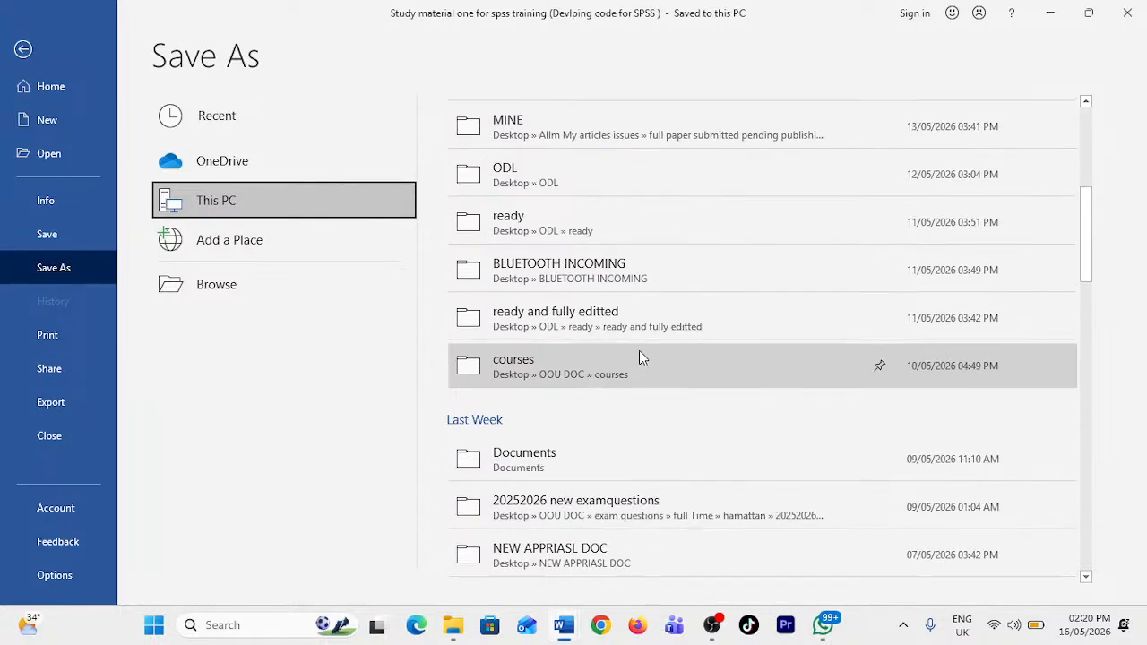
pyautogui.scroll(-6, 615, 422)
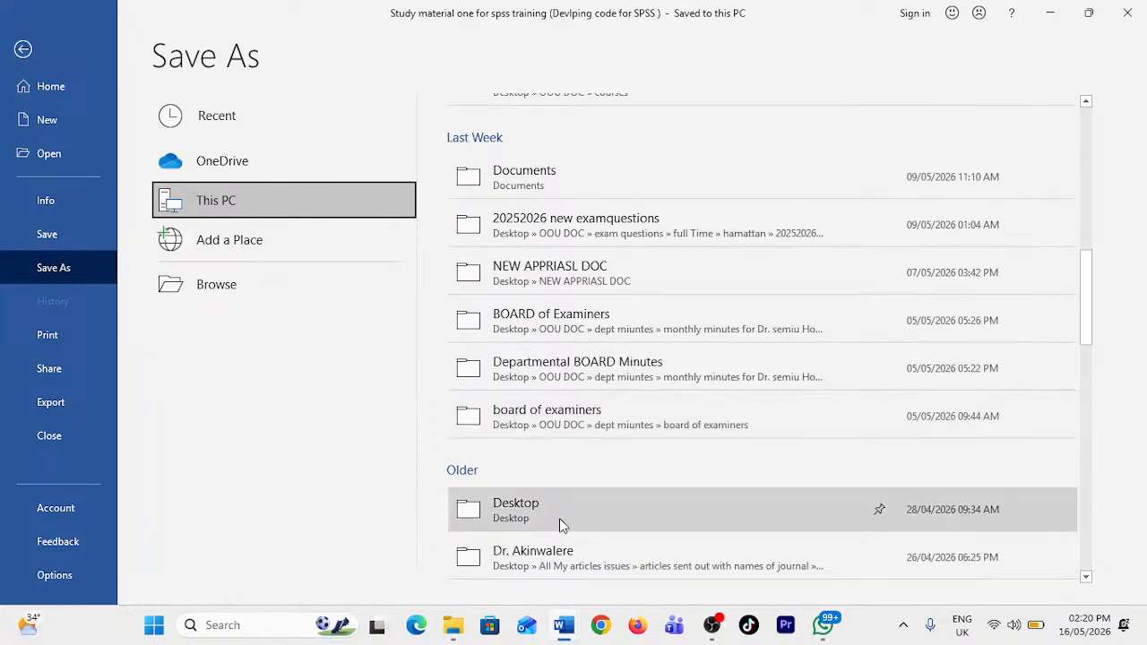
pyautogui.click(559, 518)
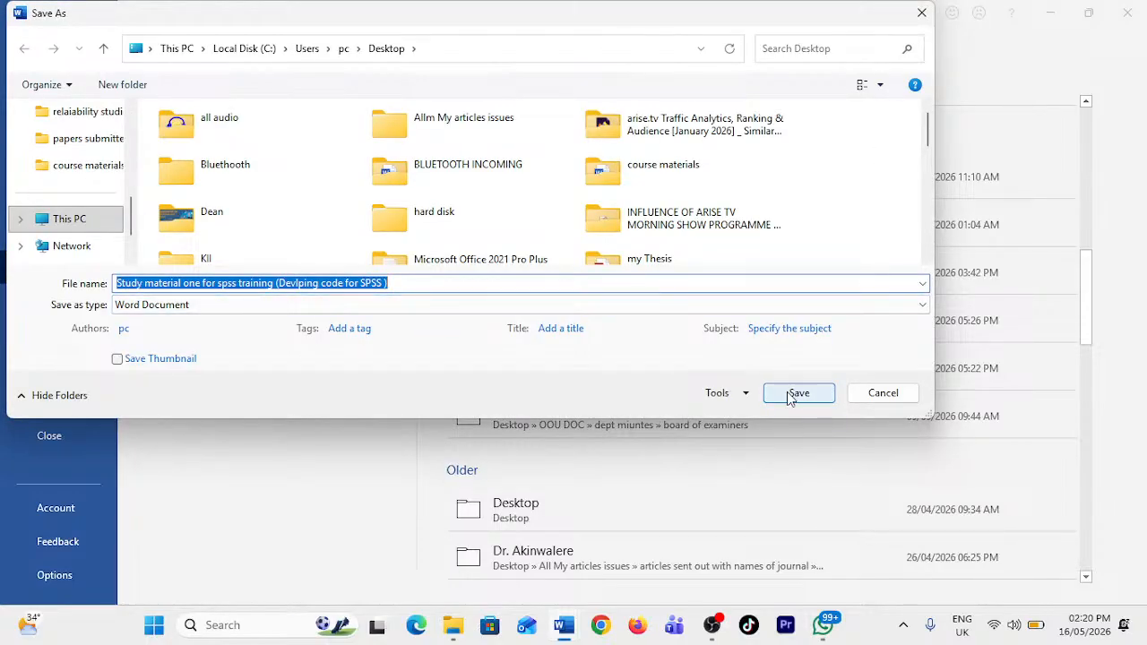
pyautogui.click(796, 394)
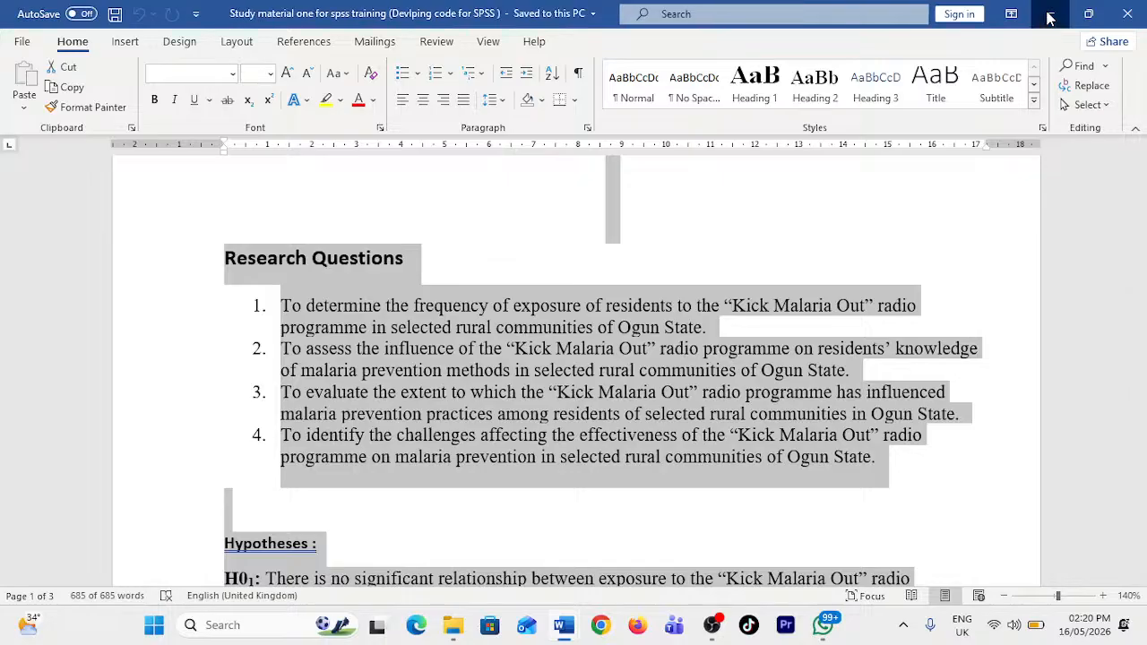
# - Clear the desktop by getting the Word, File Explorer and WhatsApp windows out of the way
pyautogui.click(1049, 18)
pyautogui.click(1021, 94)
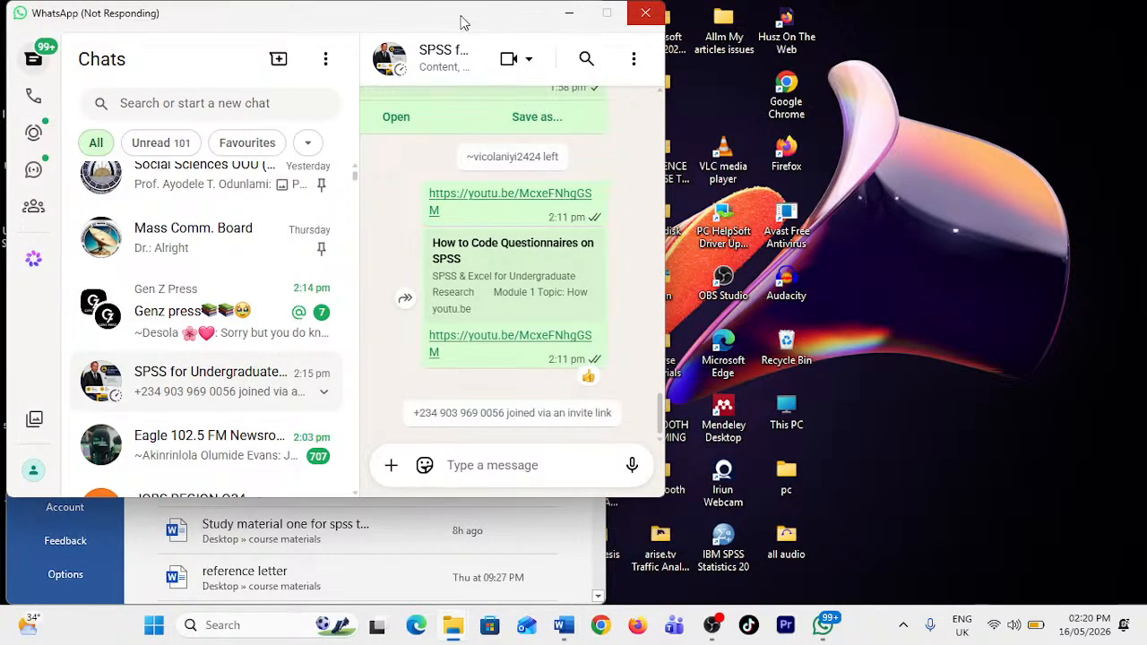
pyautogui.moveTo(424, 14); pyautogui.dragTo(938, 50)
pyautogui.click(504, 13)
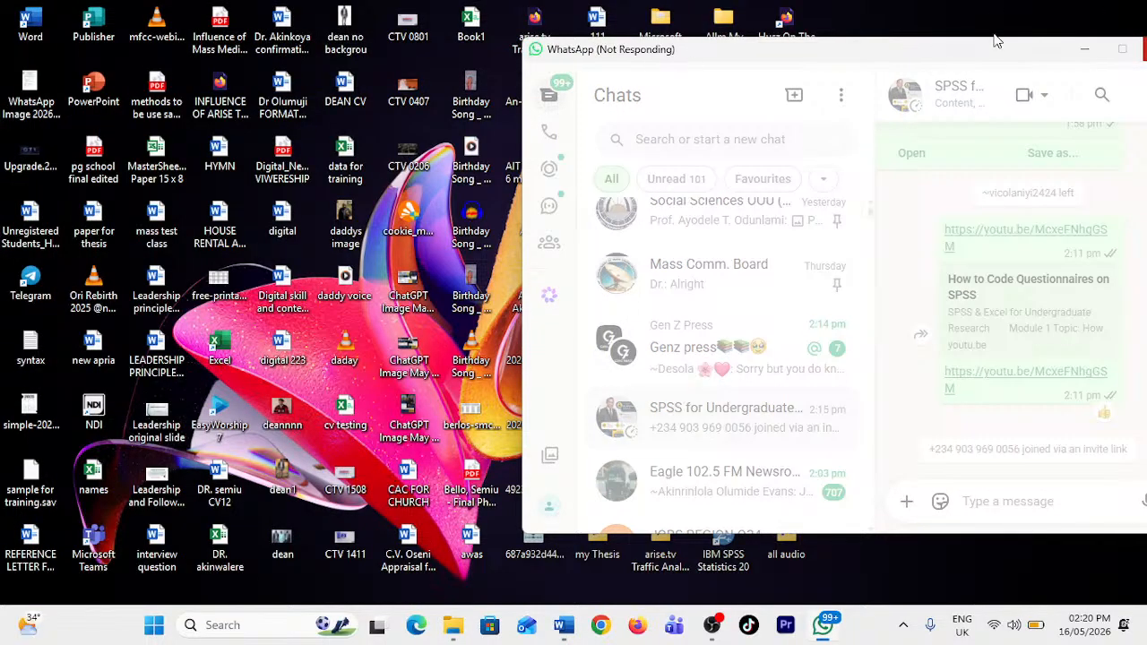
pyautogui.moveTo(1004, 57); pyautogui.dragTo(529, 74)
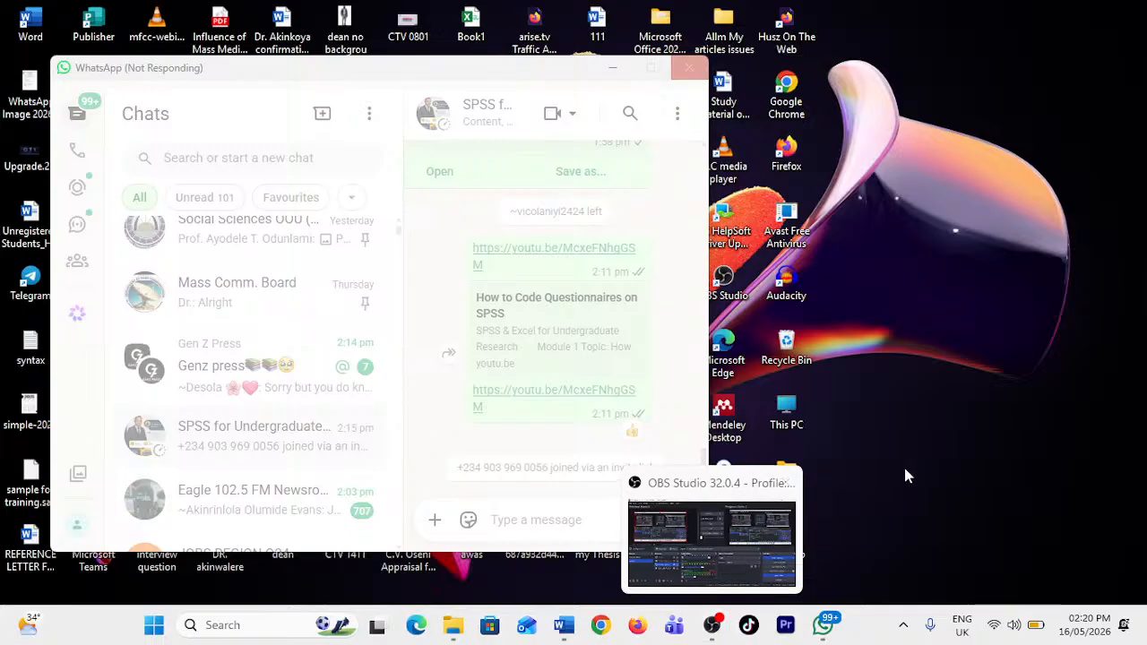
pyautogui.moveTo(564, 625)
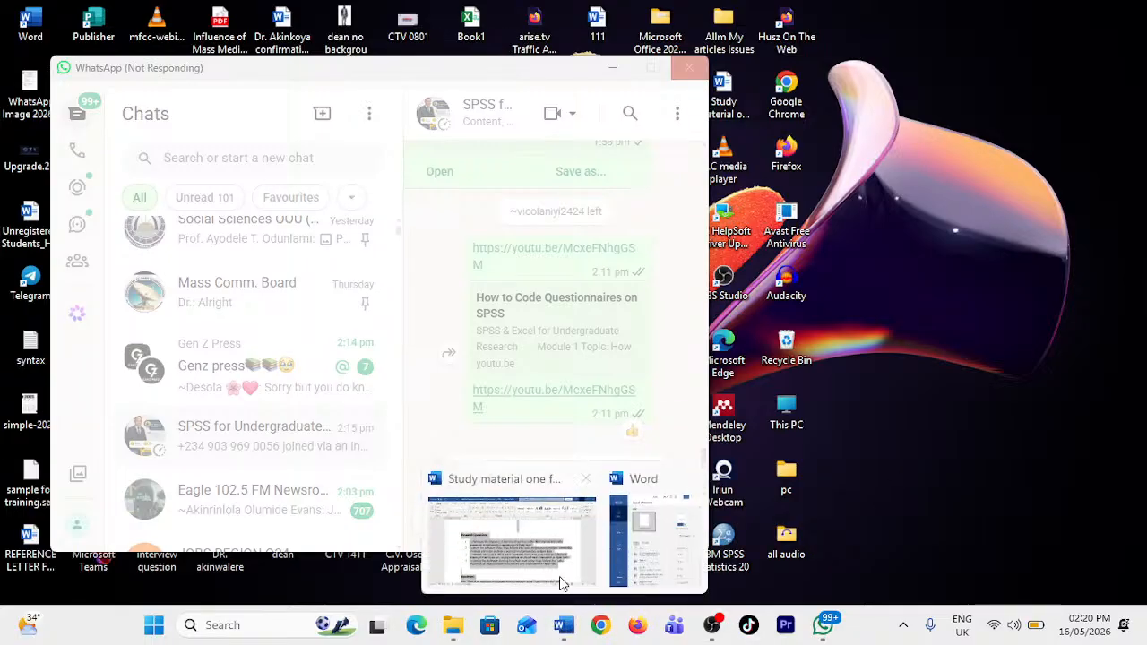
pyautogui.click(528, 560)
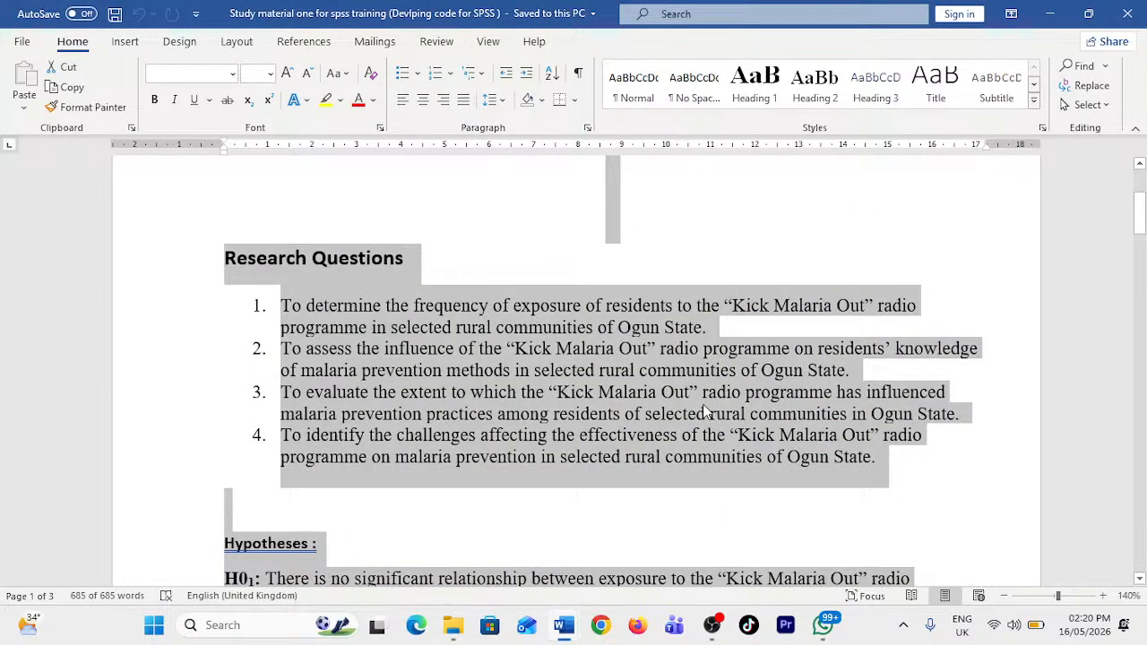
pyautogui.click(1049, 13)
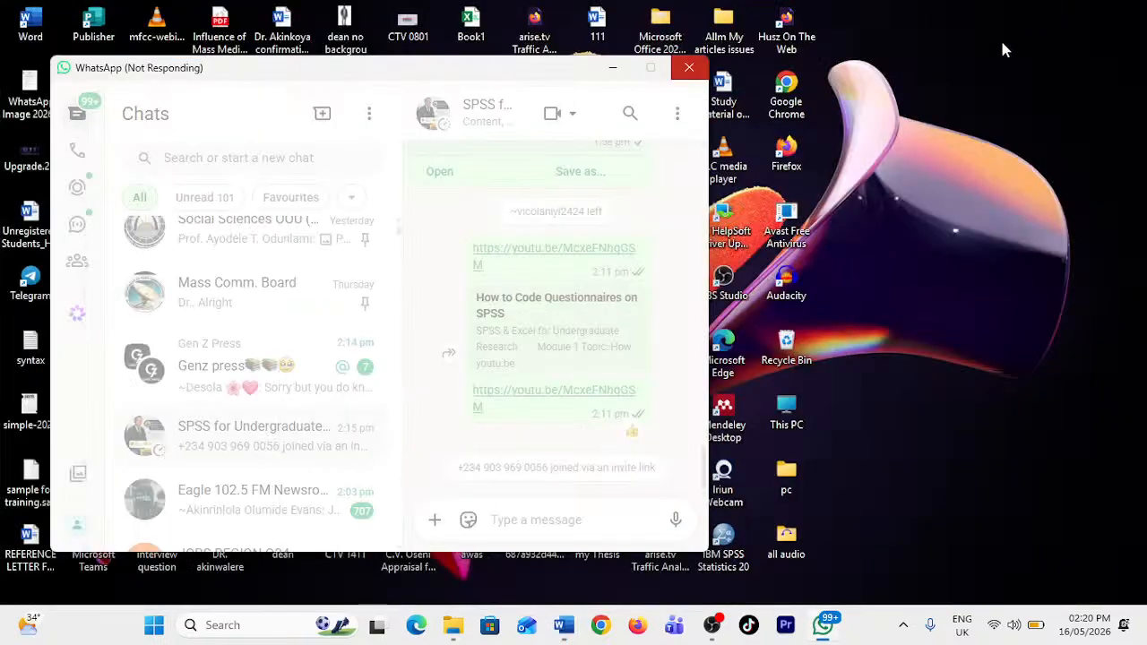
pyautogui.click(616, 70)
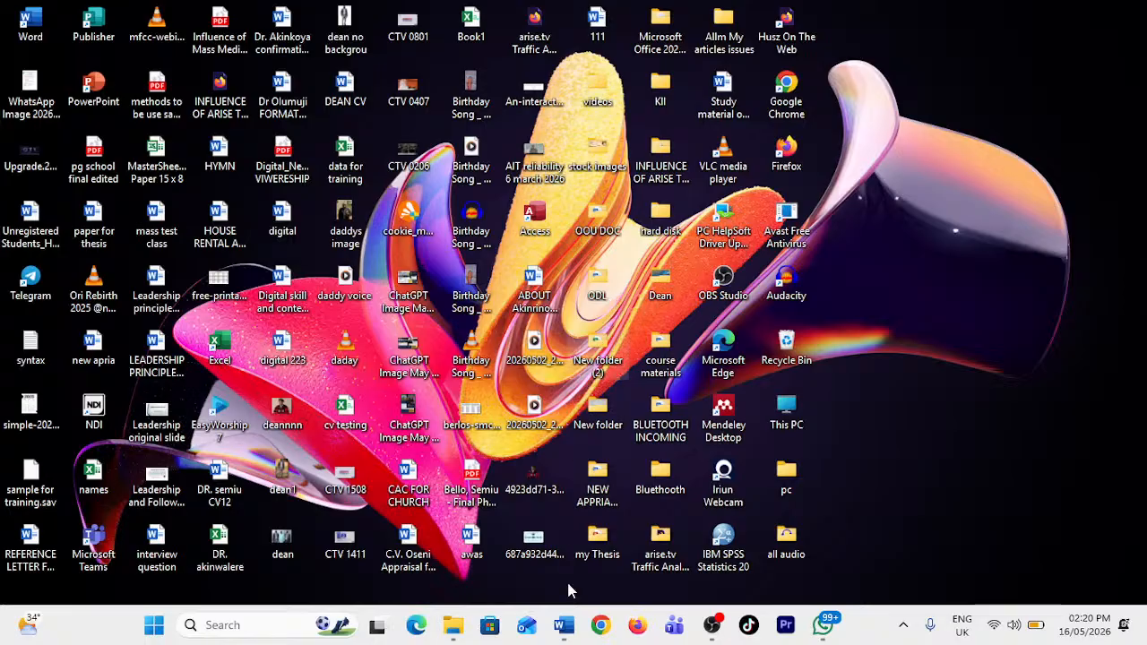
# - Switch to OBS Studio to check the live stream of the display capture
pyautogui.click(712, 626)
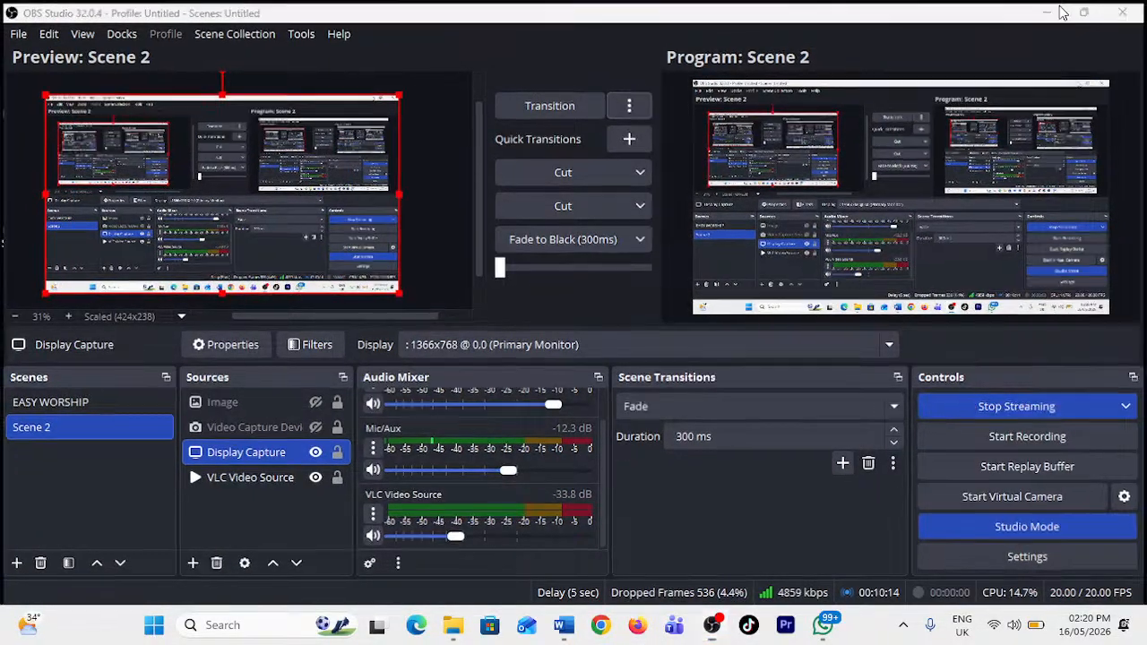
pyautogui.click(1050, 9)
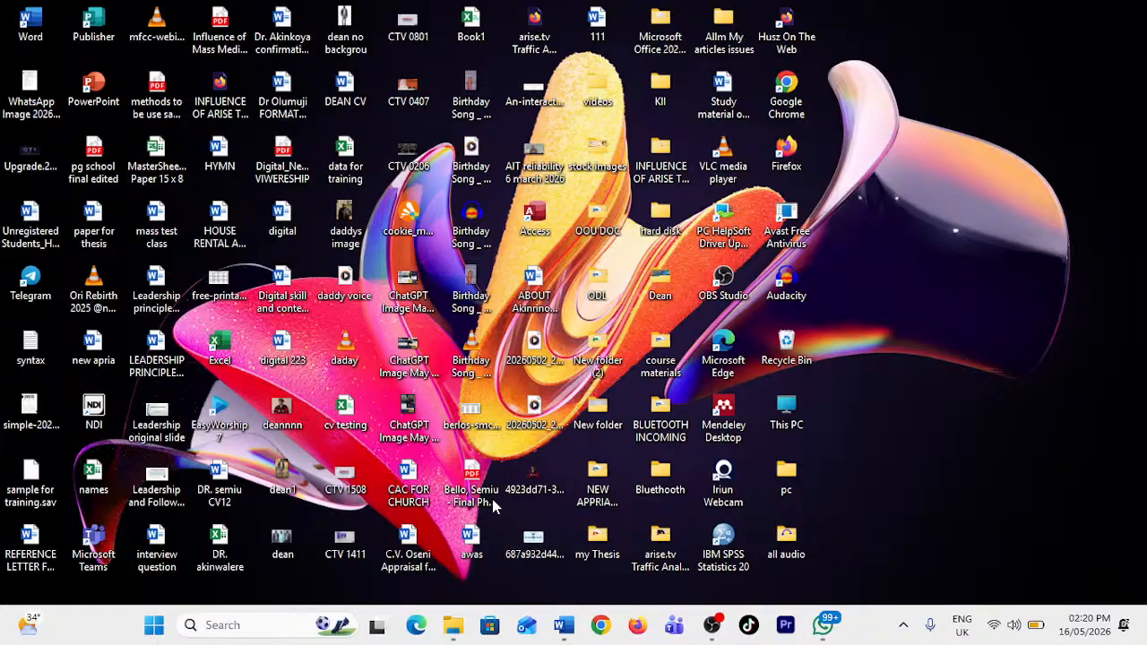
pyautogui.doubleClick(40, 408)
pyautogui.click(714, 624)
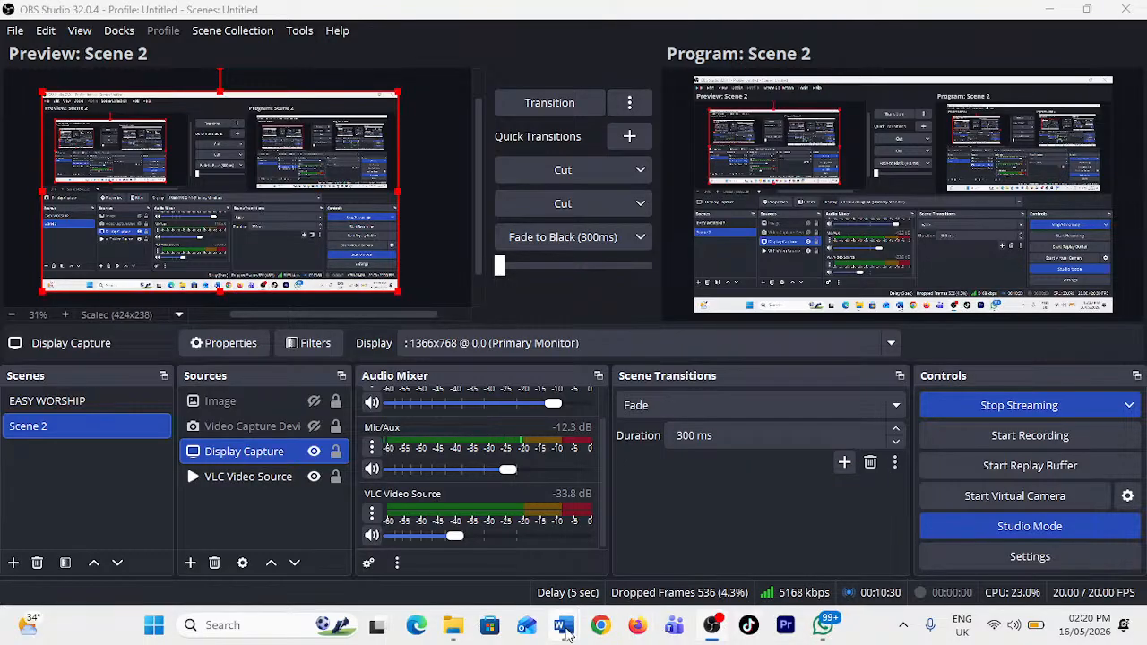
# - Return to the study material in Word, clear the text selection, and review the research questions and the two hypotheses
pyautogui.click(563, 625)
pyautogui.click(544, 569)
pyautogui.scroll(-3, 544, 545)
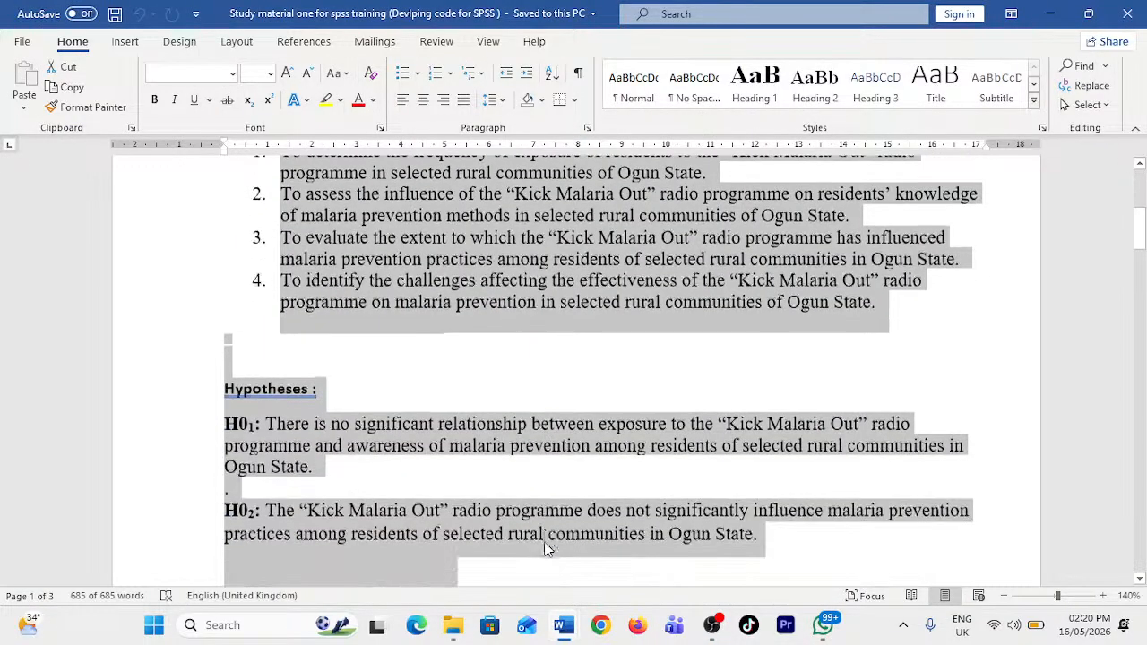
pyautogui.scroll(3, 543, 544)
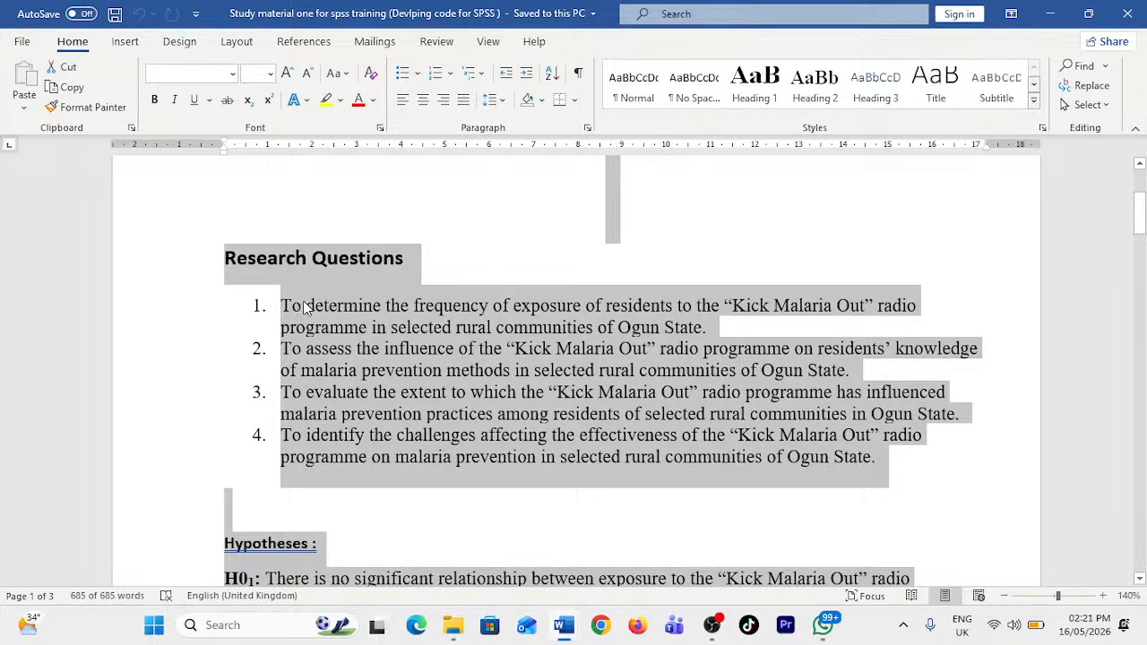
pyautogui.click(305, 306)
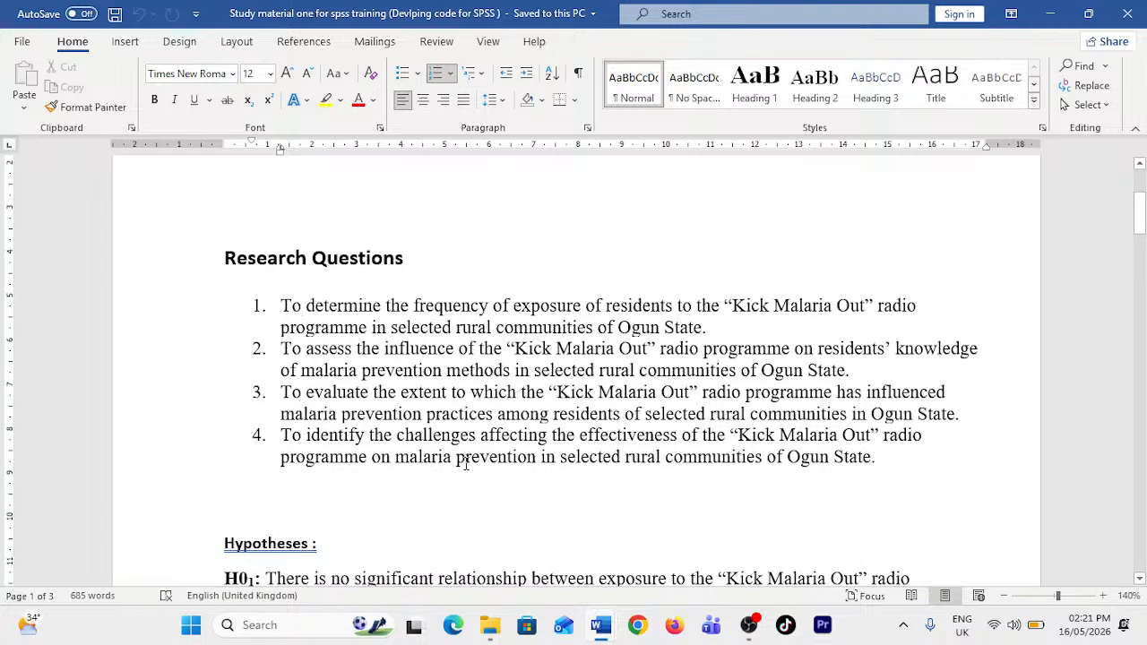
pyautogui.scroll(-2, 599, 463)
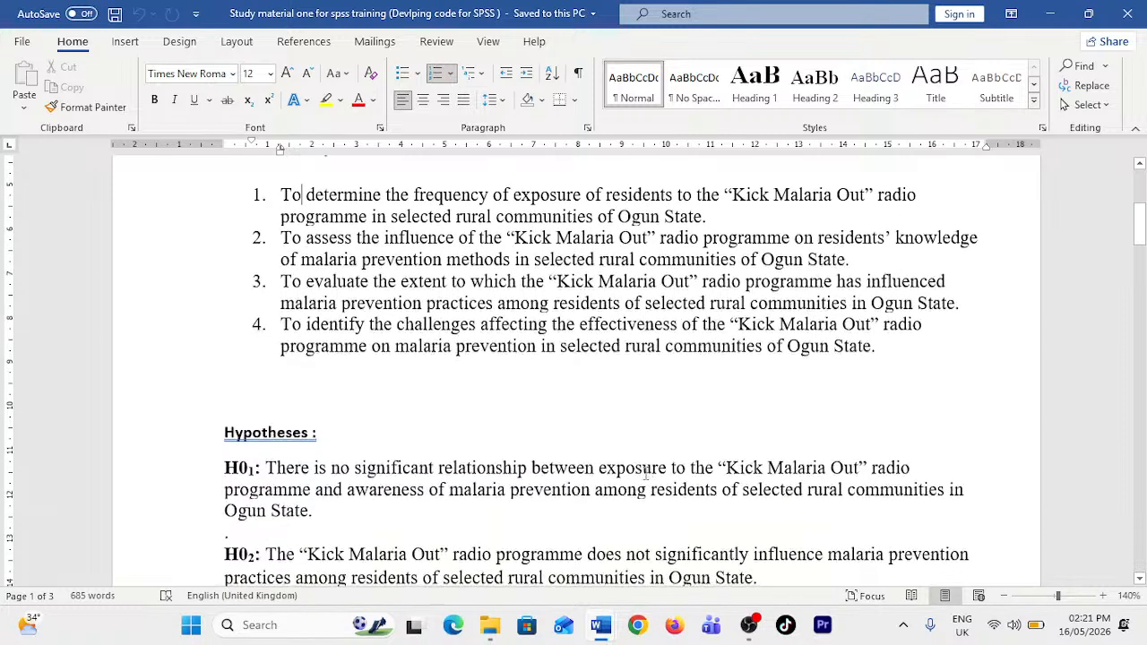
pyautogui.scroll(-1, 255, 467)
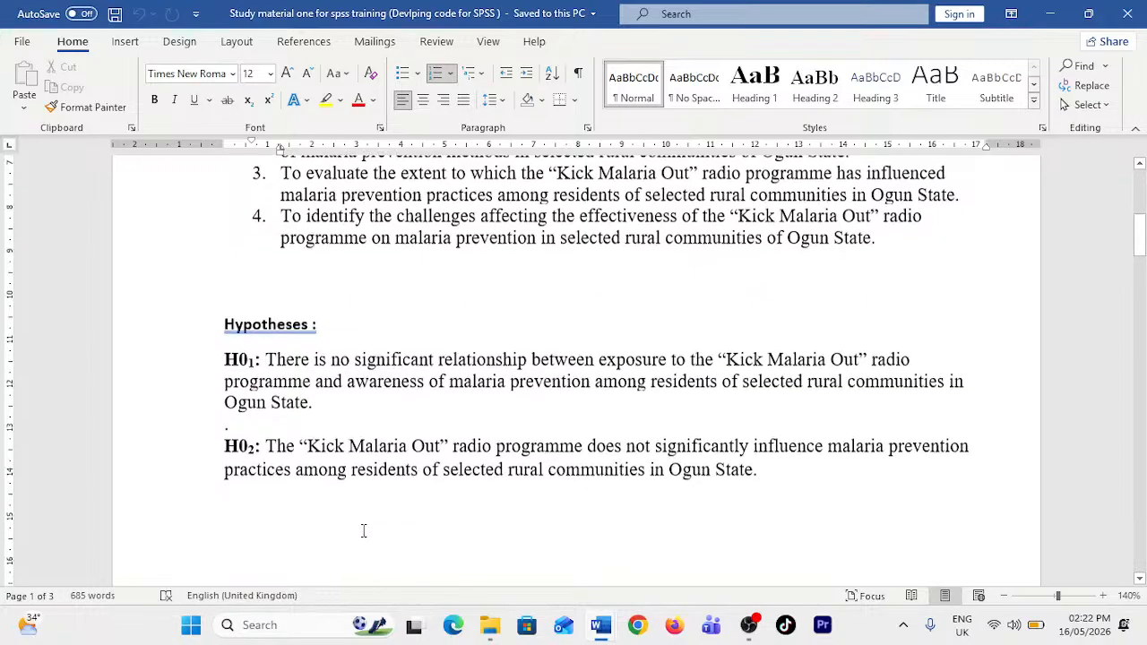
# - Go to the participants' questionnaire and show Section A: Demographic Information
pyautogui.scroll(-10, 363, 532)
pyautogui.scroll(-3, 363, 532)
pyautogui.scroll(1, 363, 532)
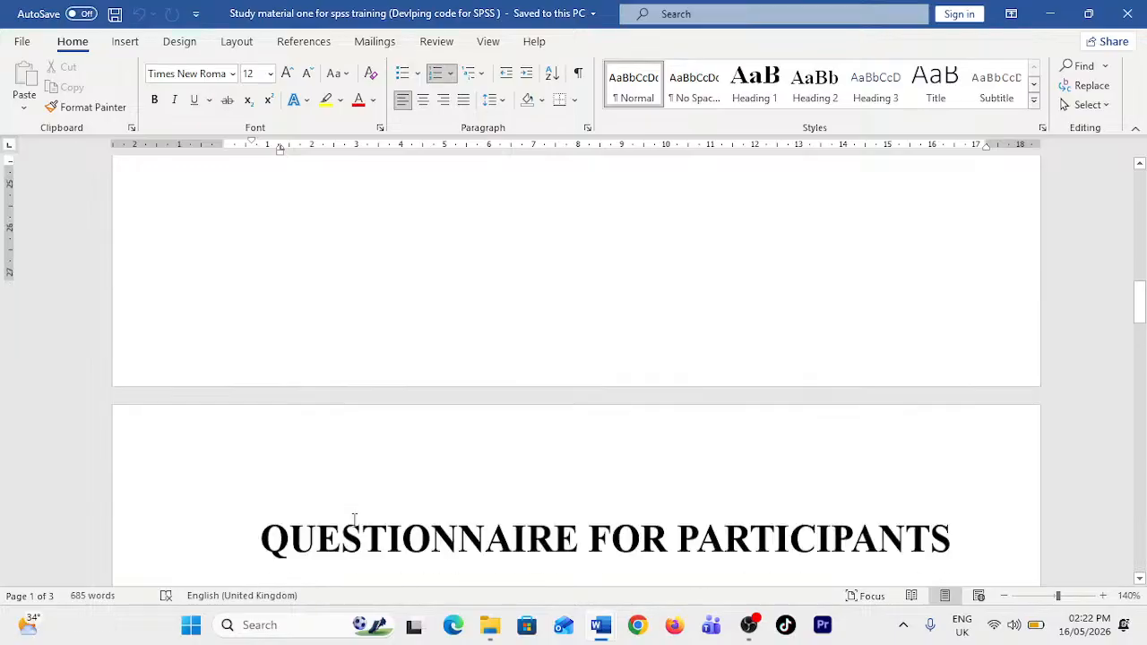
pyautogui.scroll(-5, 341, 333)
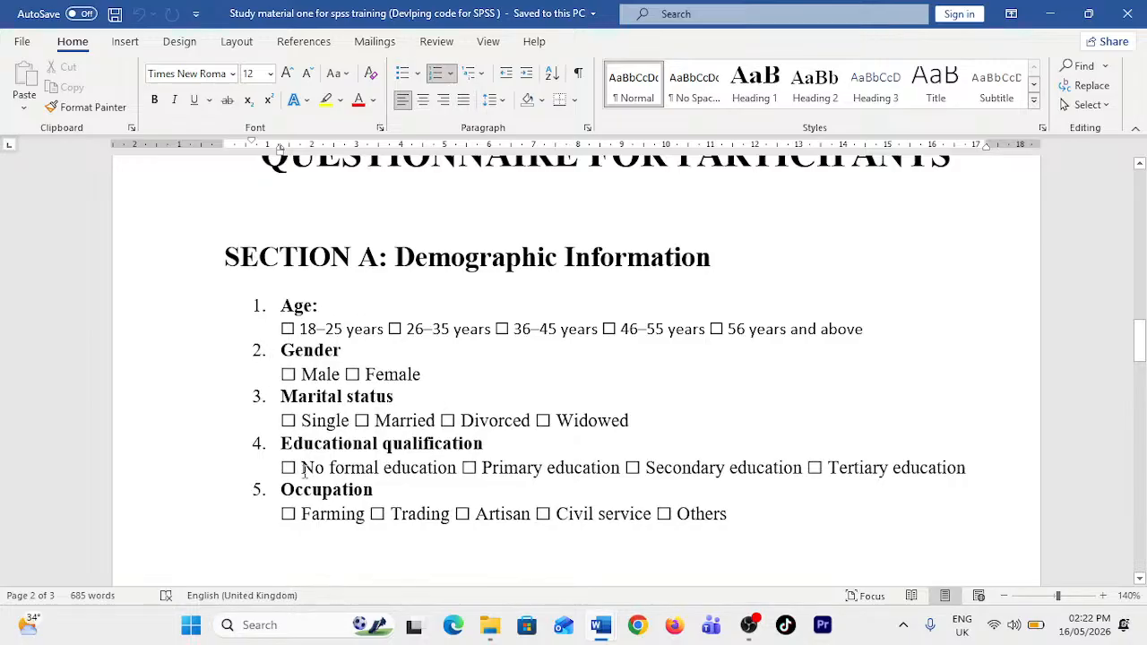
# - Review the questionnaire from Section A through Section E, covering demographics, programme exposure, malaria knowledge, prevention practices, and effectiveness and challenges
pyautogui.scroll(-1, 326, 489)
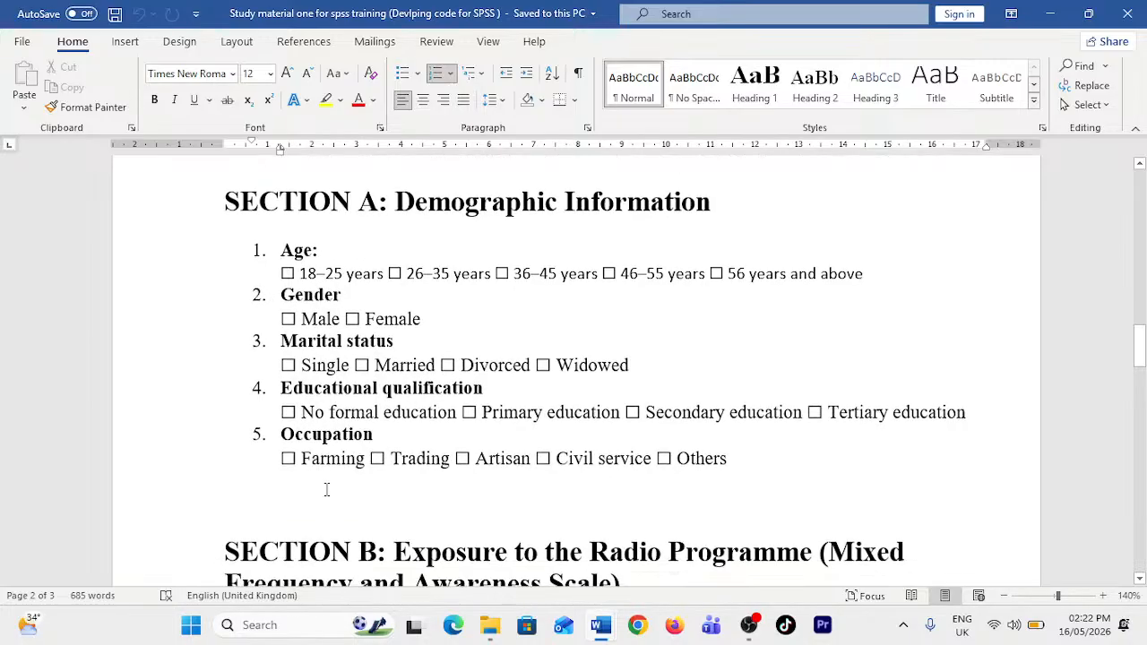
pyautogui.scroll(-3, 327, 492)
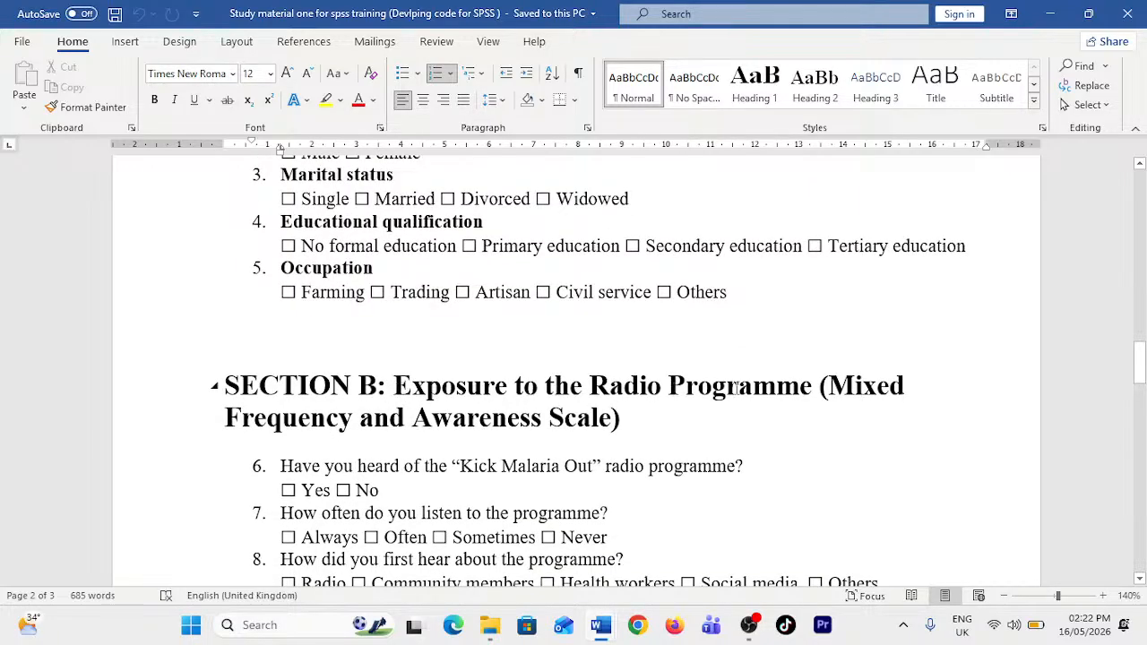
pyautogui.scroll(-4, 336, 463)
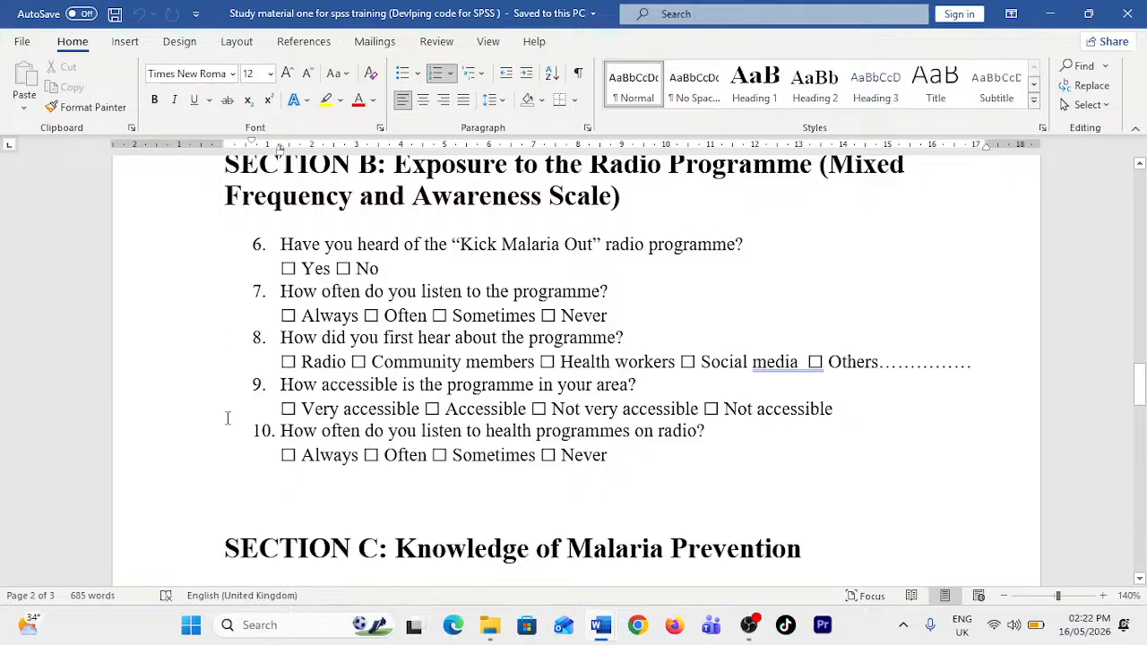
pyautogui.scroll(-5, 384, 335)
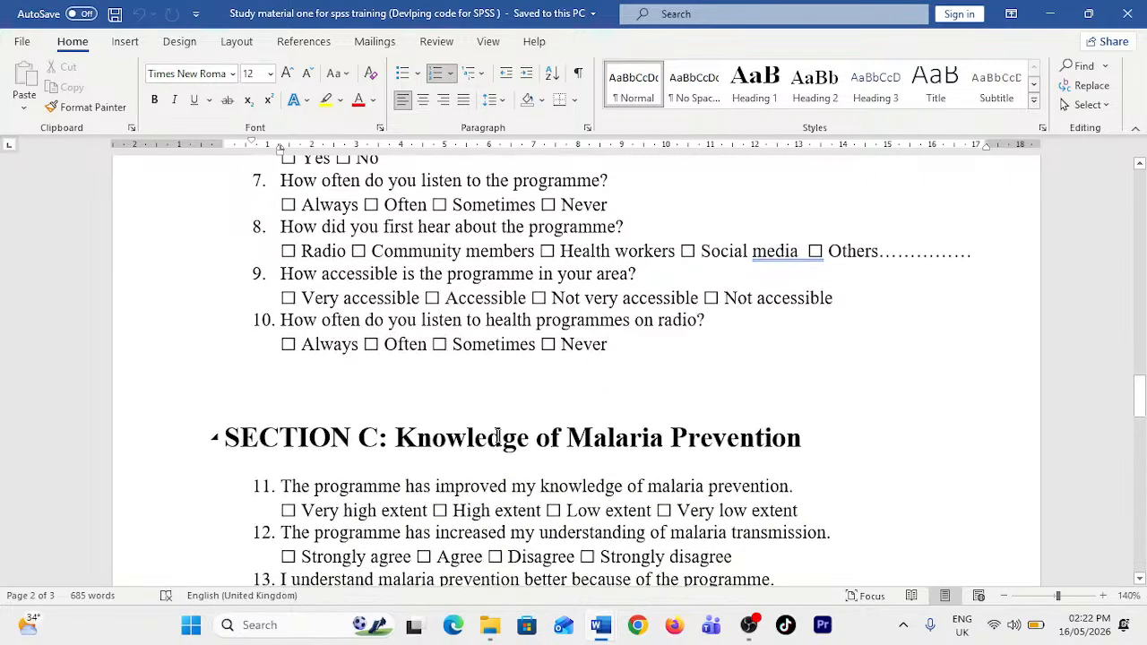
pyautogui.scroll(-10, 499, 438)
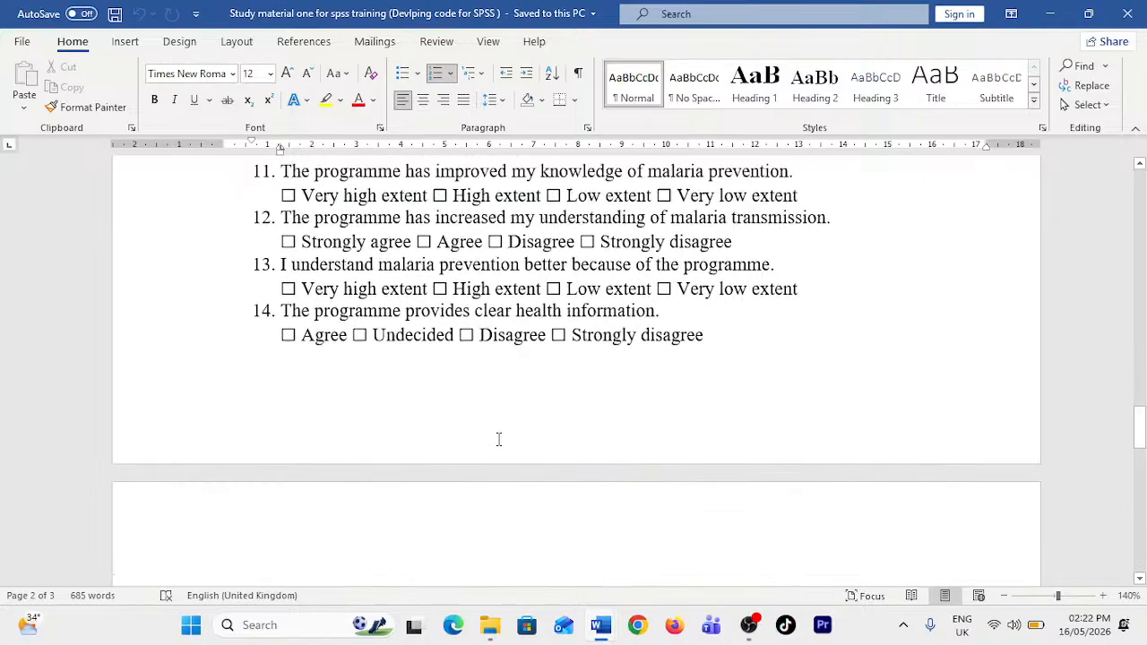
pyautogui.scroll(-5, 499, 439)
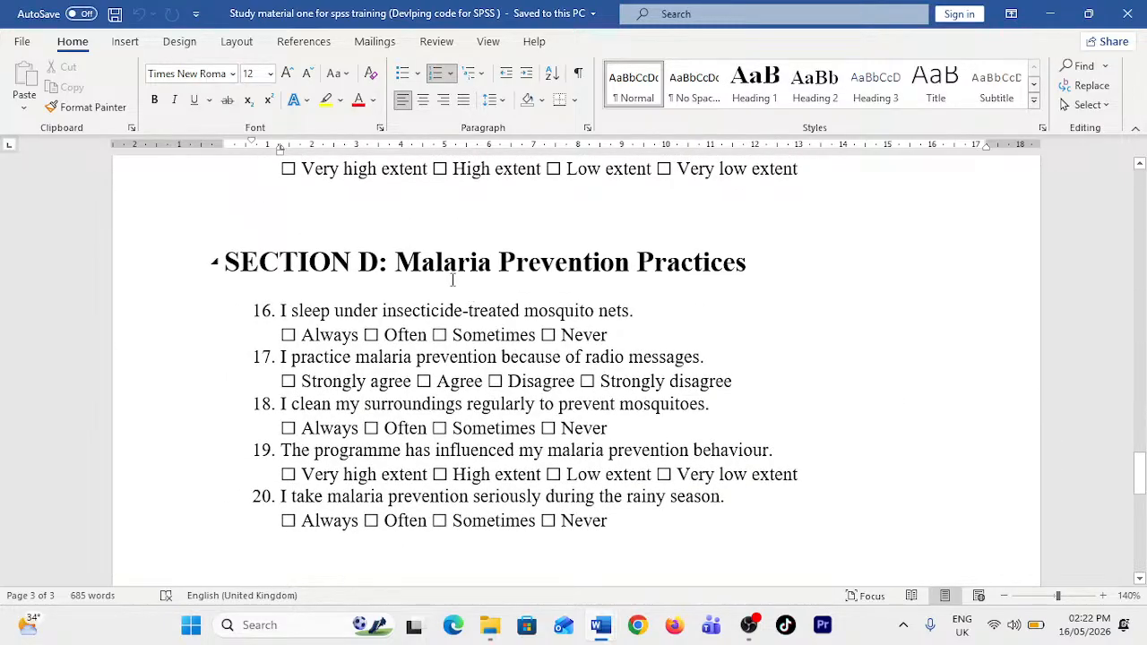
pyautogui.scroll(-7, 610, 309)
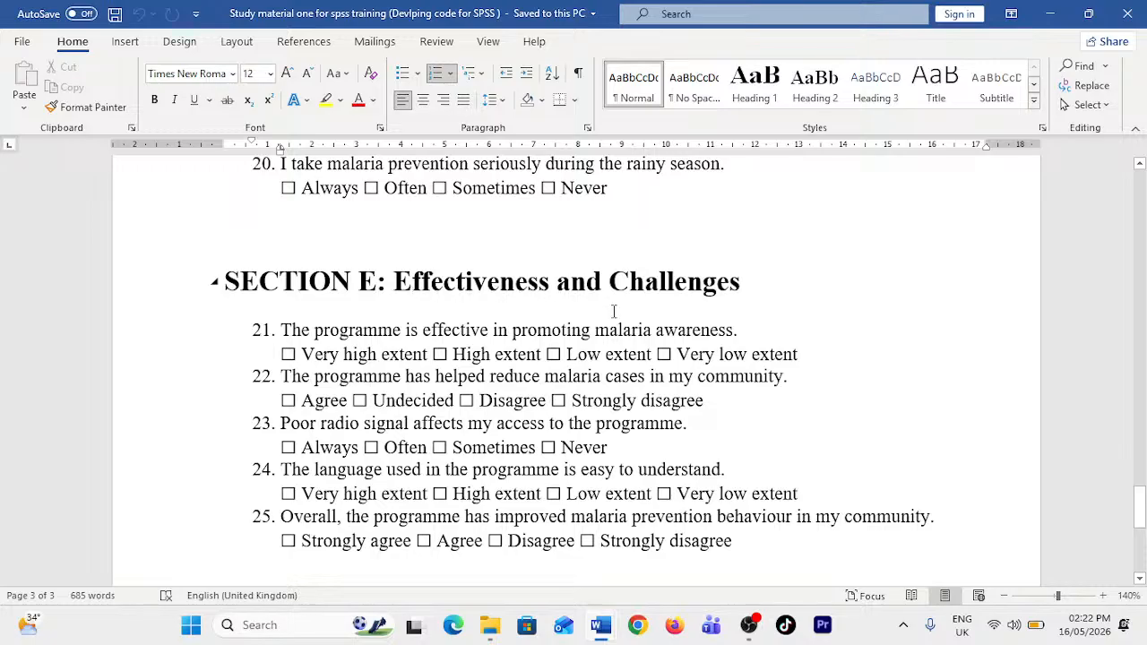
pyautogui.scroll(-10, 457, 416)
pyautogui.scroll(15, 421, 469)
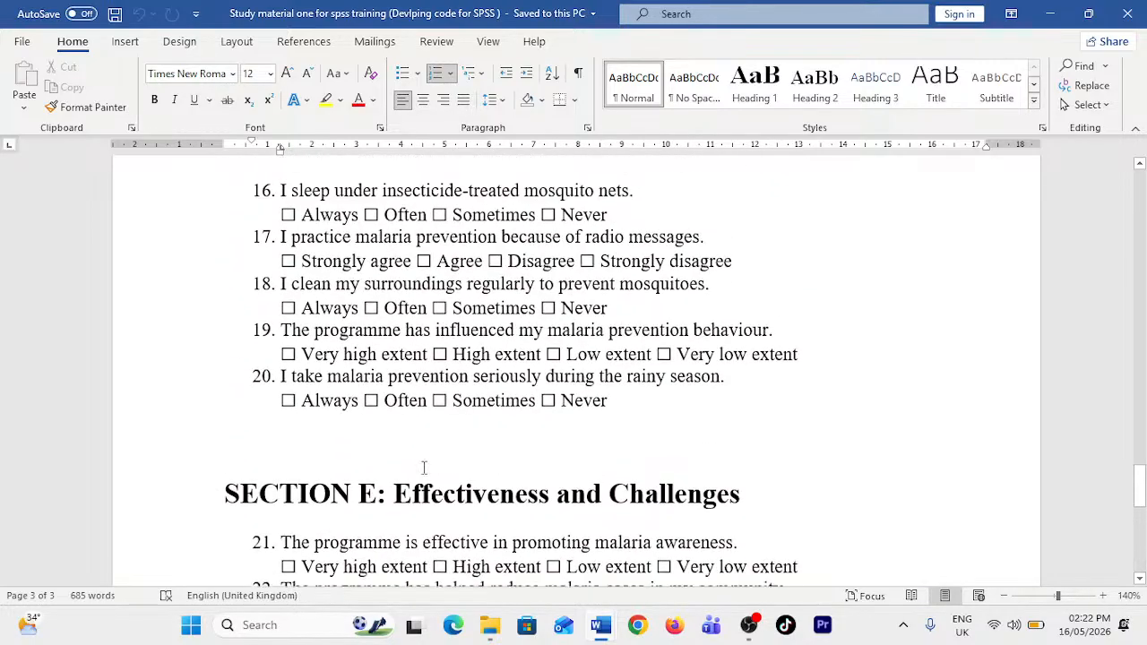
pyautogui.scroll(1, 424, 468)
# - Search the computer for "spss" and launch IBM SPSS Statistics 20
pyautogui.click(260, 625)
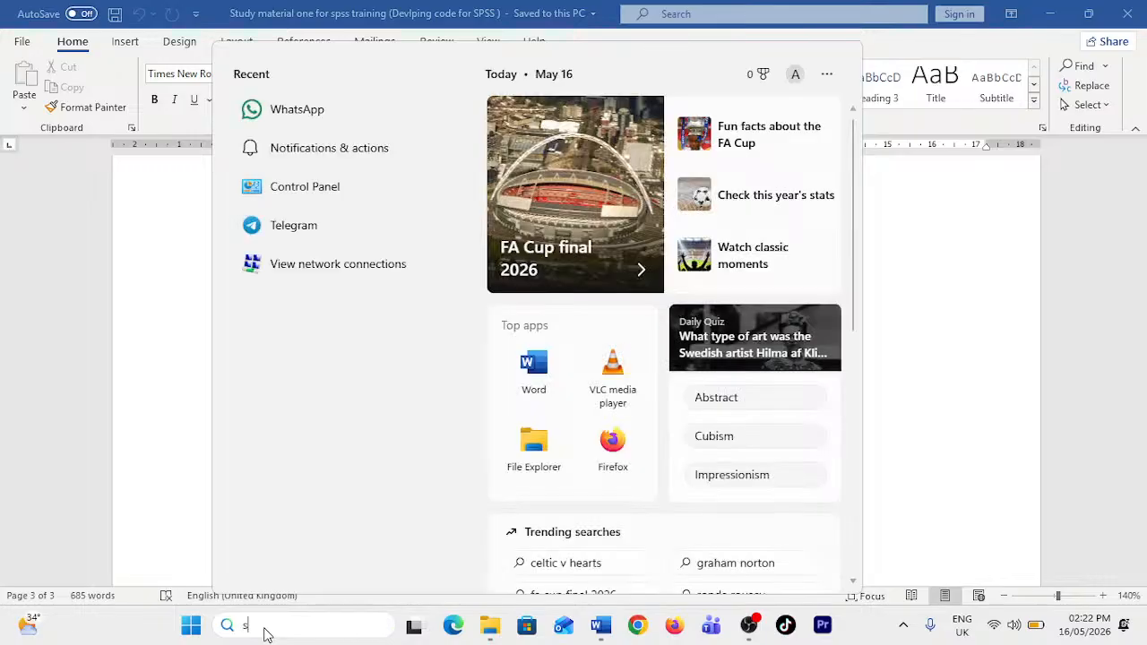
pyautogui.write('s')
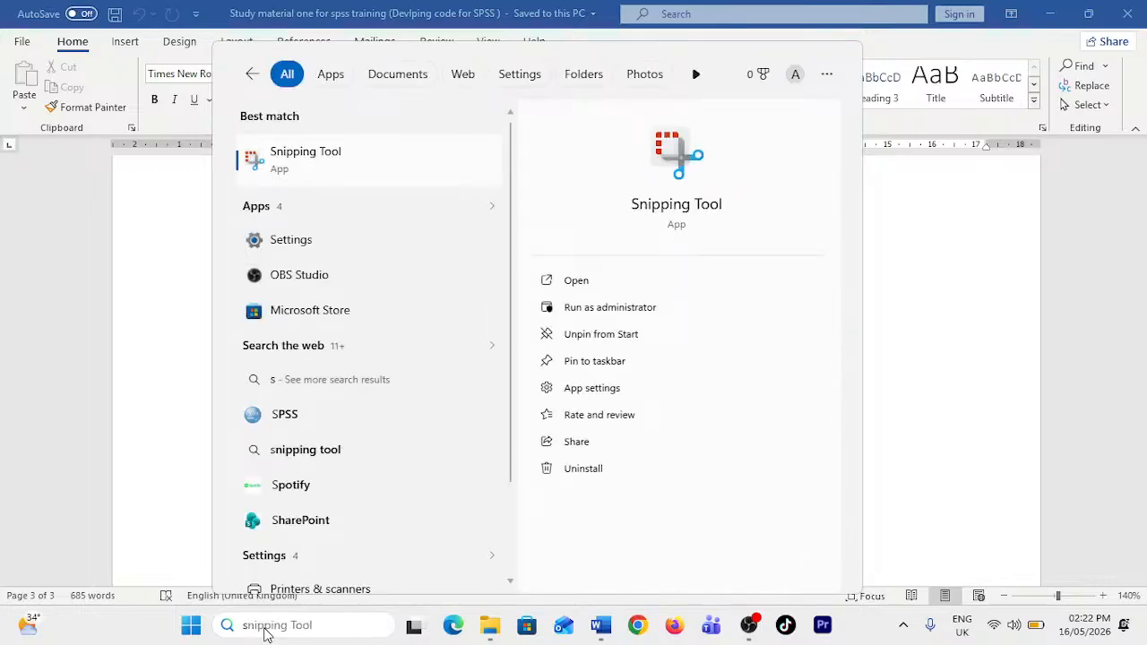
pyautogui.write('pss')
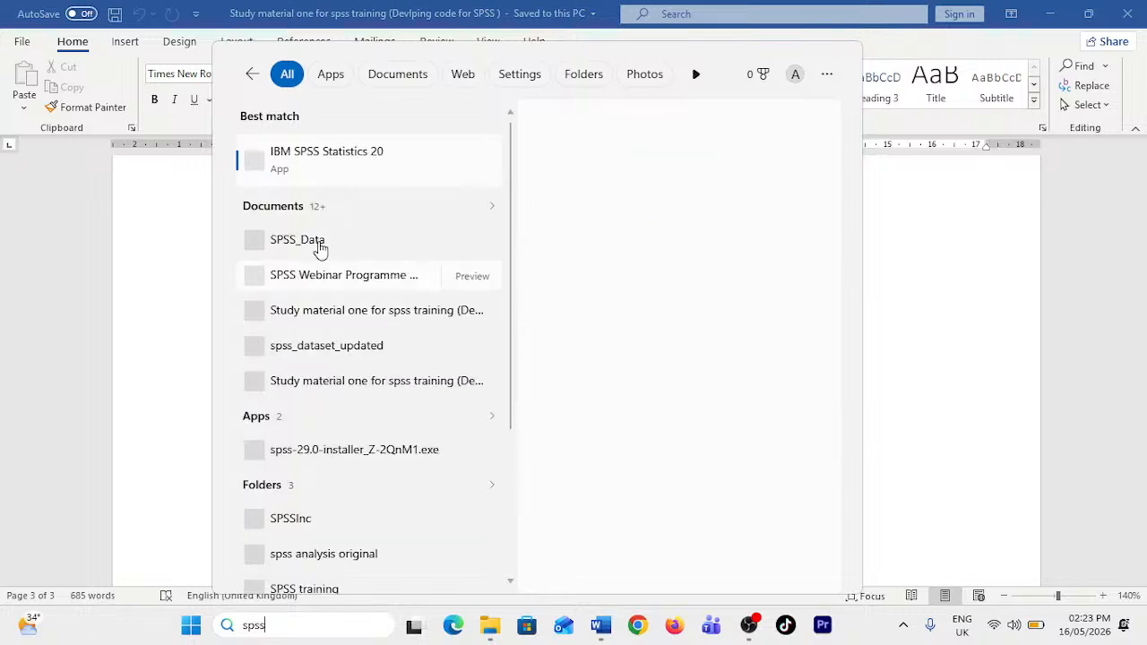
pyautogui.click(328, 159)
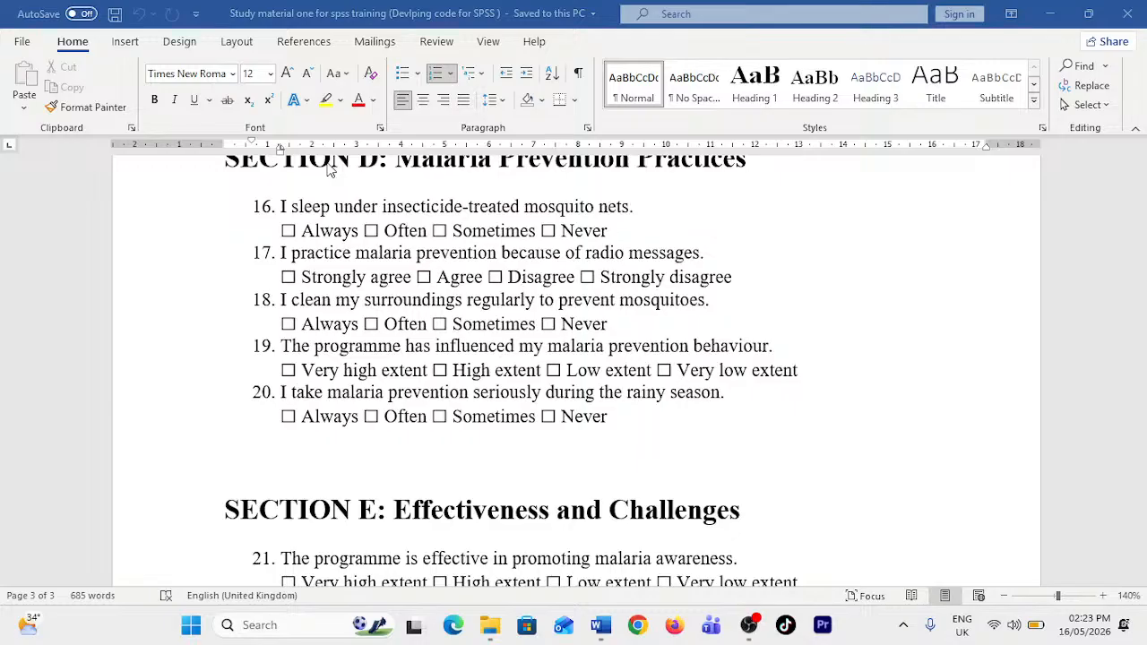
# - Launch WhatsApp, bring up its window, and minimize the window in front
pyautogui.click(191, 627)
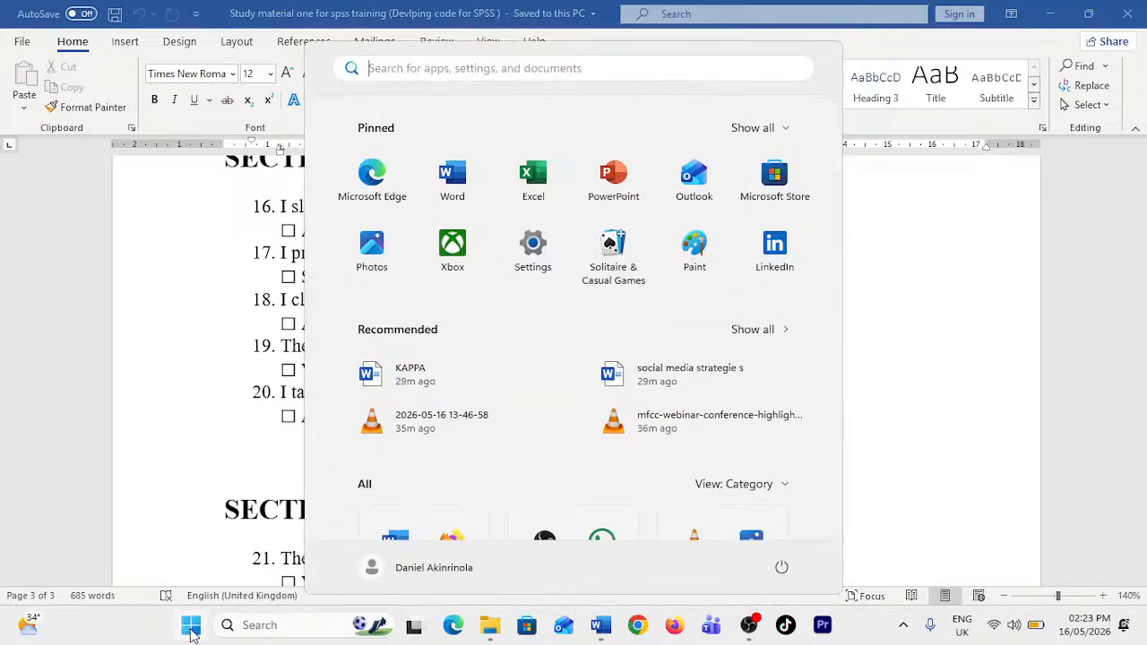
pyautogui.click(603, 538)
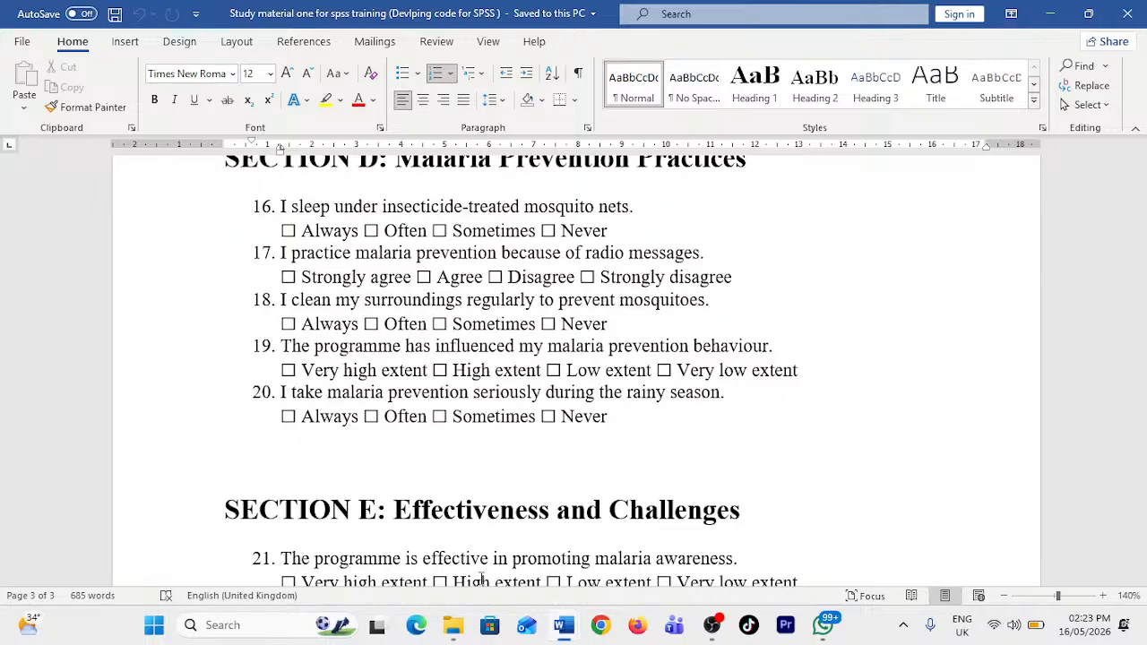
pyautogui.click(826, 628)
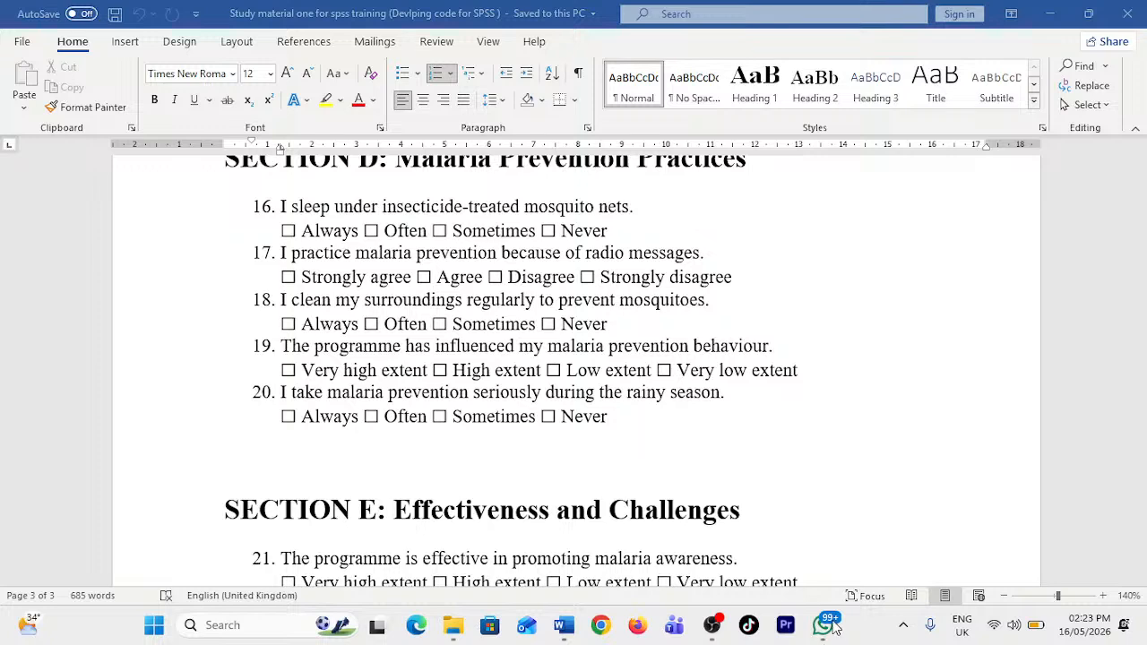
pyautogui.click(1050, 16)
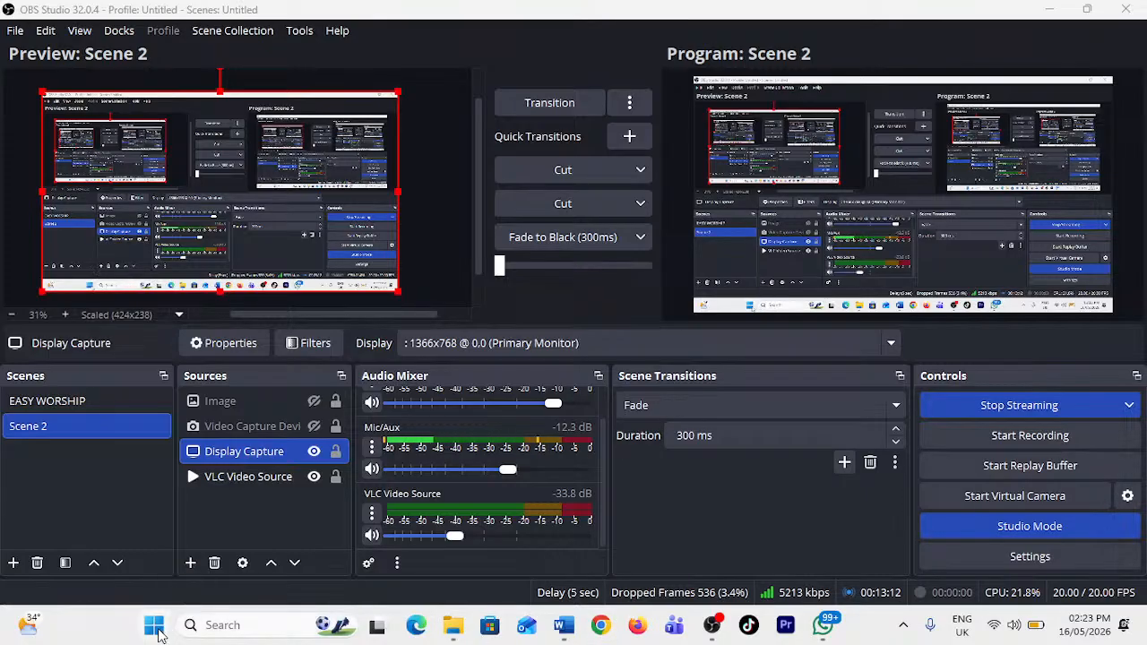
pyautogui.click(154, 626)
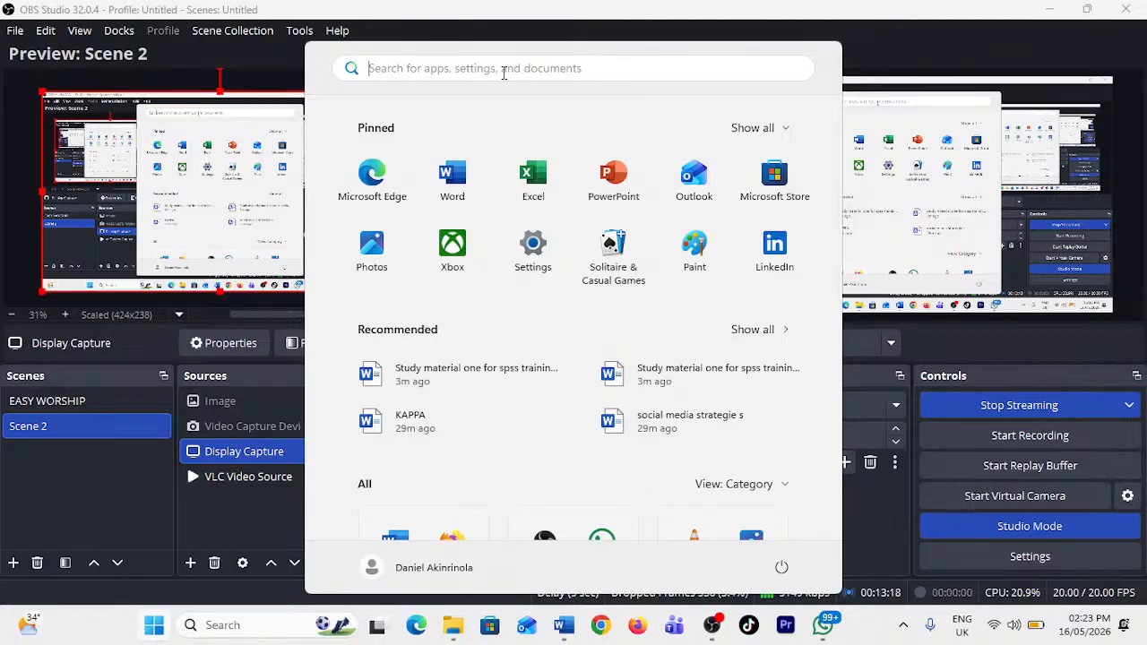
pyautogui.click(504, 74)
pyautogui.click(157, 638)
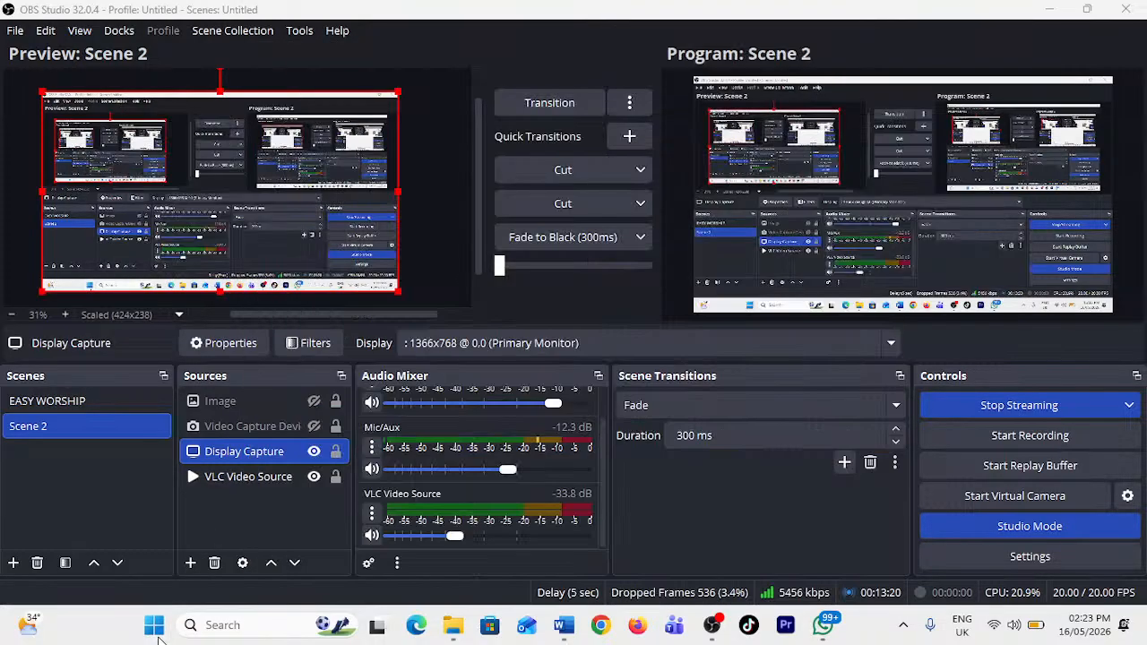
pyautogui.click(247, 625)
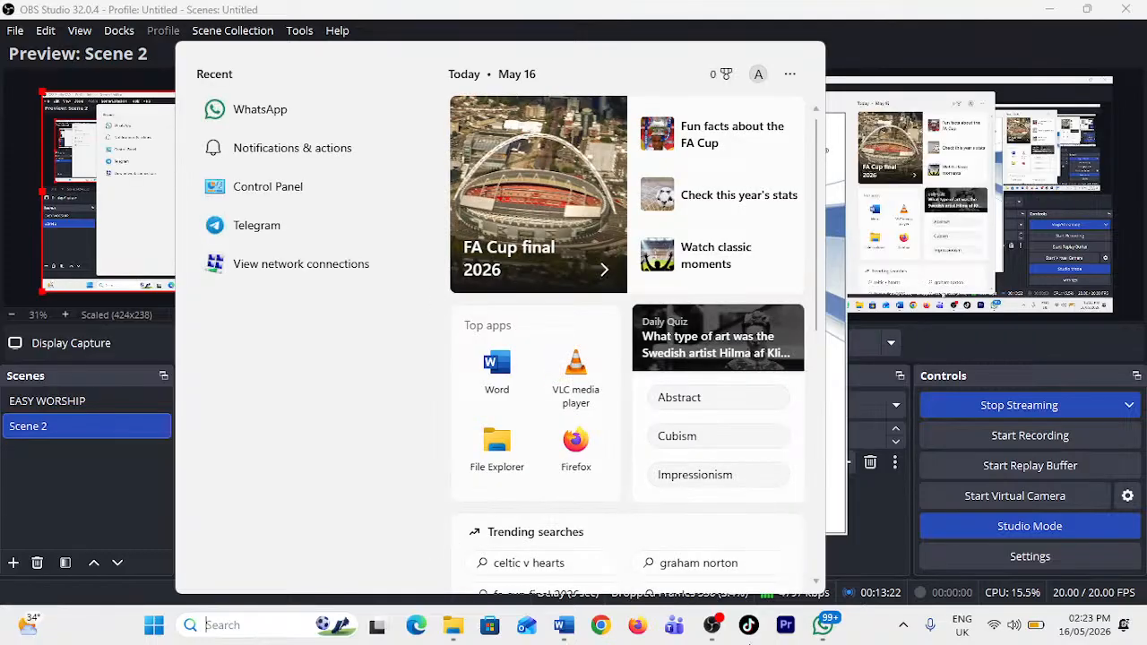
# - Try to open the recently used SPSS webinar DATA SAMPLE.sav from the course materials folder through the SPSS startup dialog
pyautogui.click(834, 631)
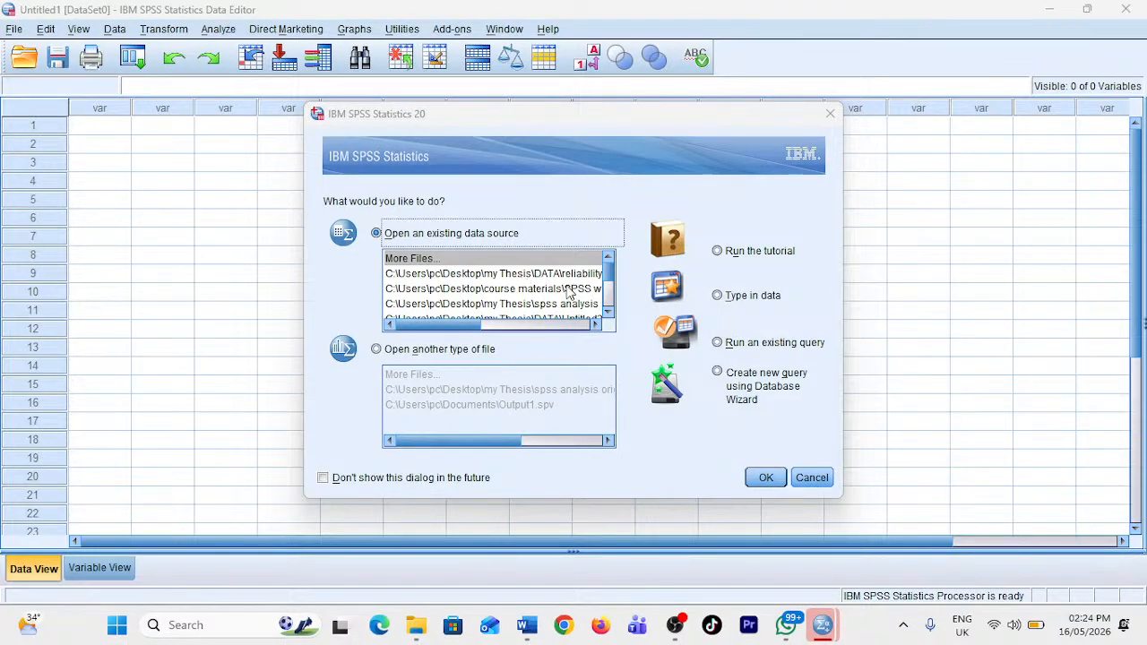
pyautogui.click(573, 294)
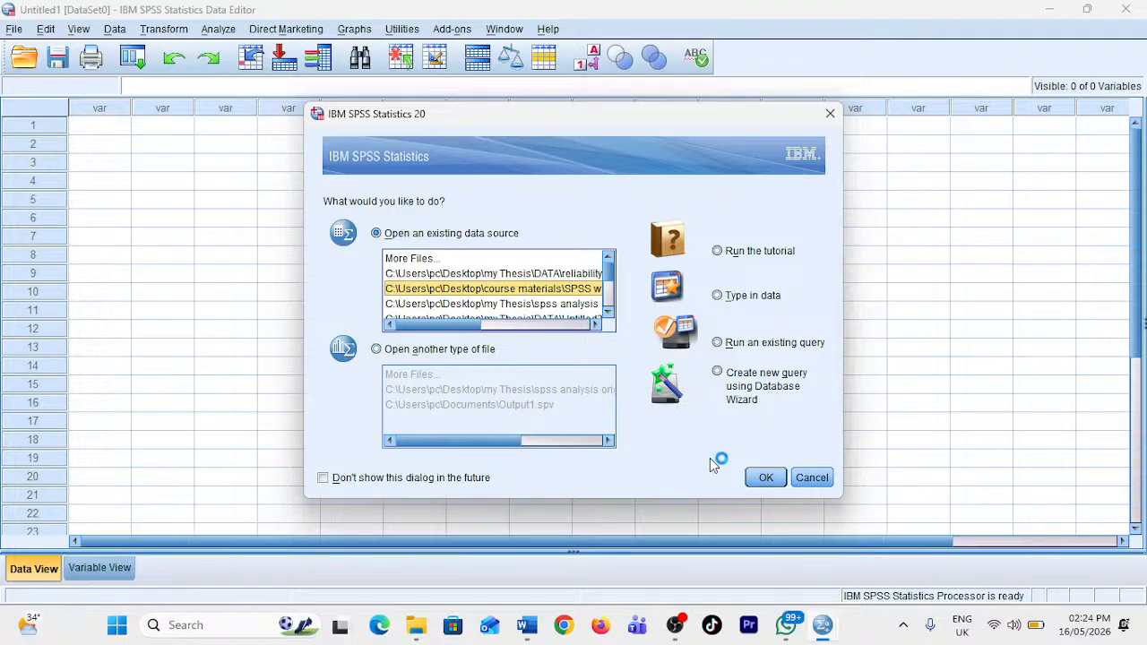
pyautogui.click(766, 476)
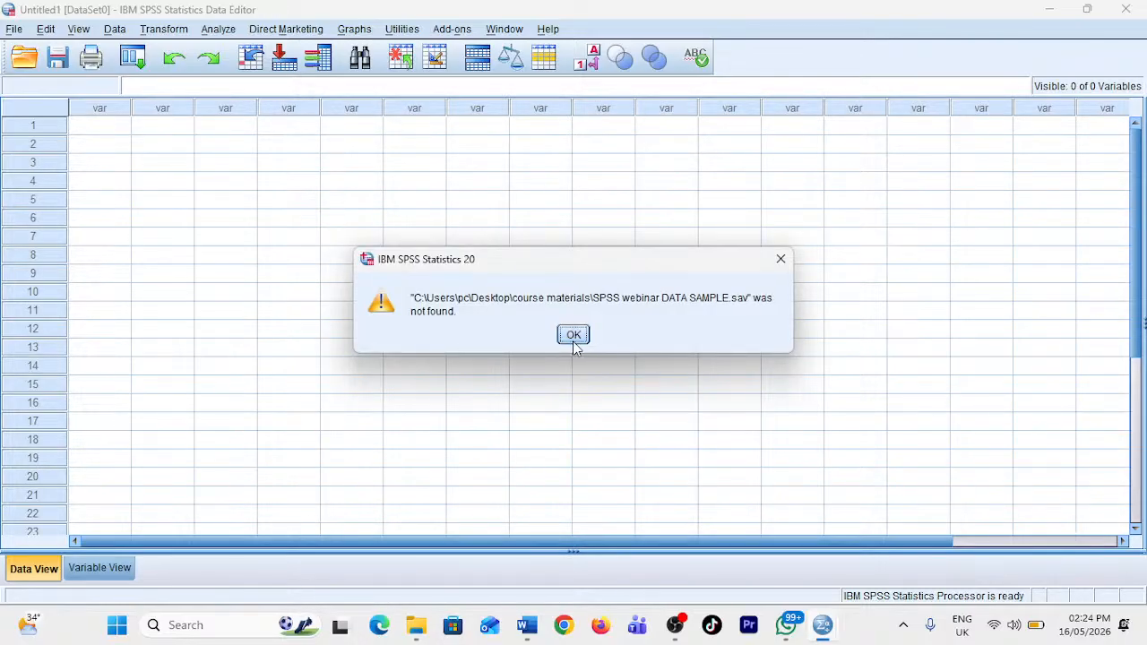
pyautogui.click(573, 336)
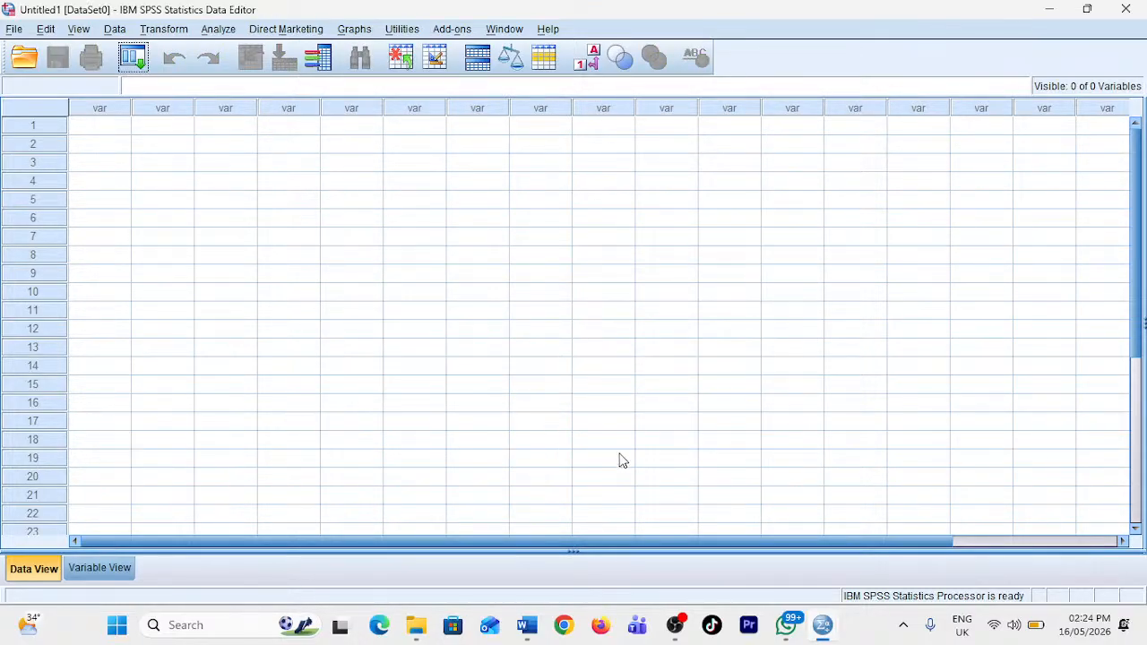
# - Return to the SPSS Data Editor, start opening a data file, and set the lookup location to Desktop
pyautogui.click(1047, 9)
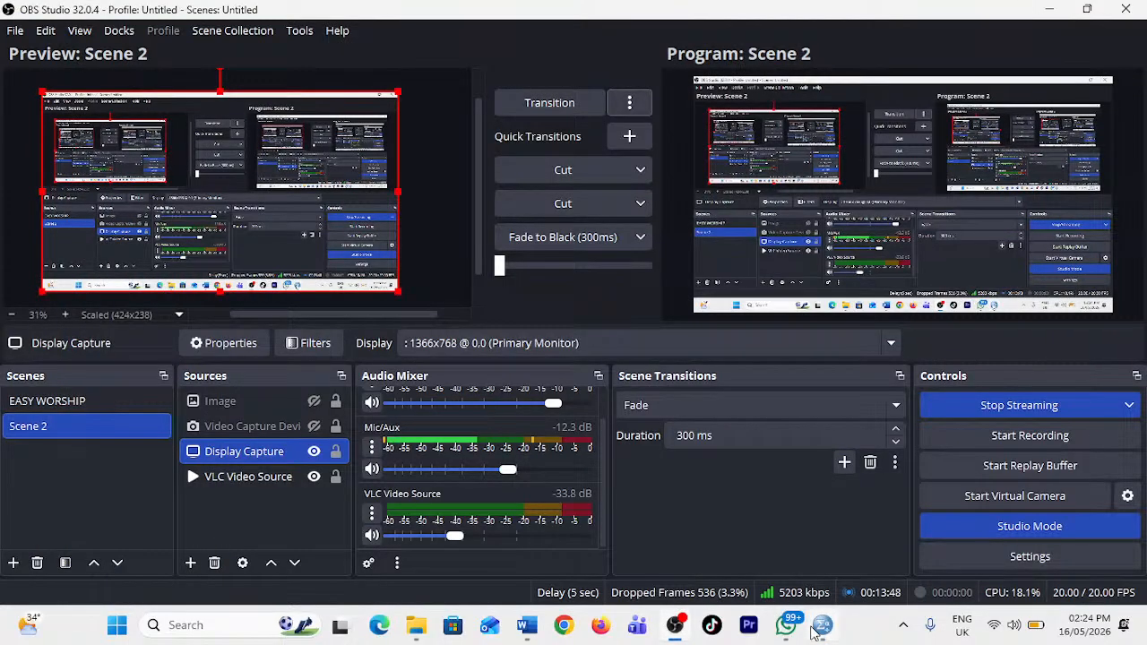
pyautogui.click(823, 624)
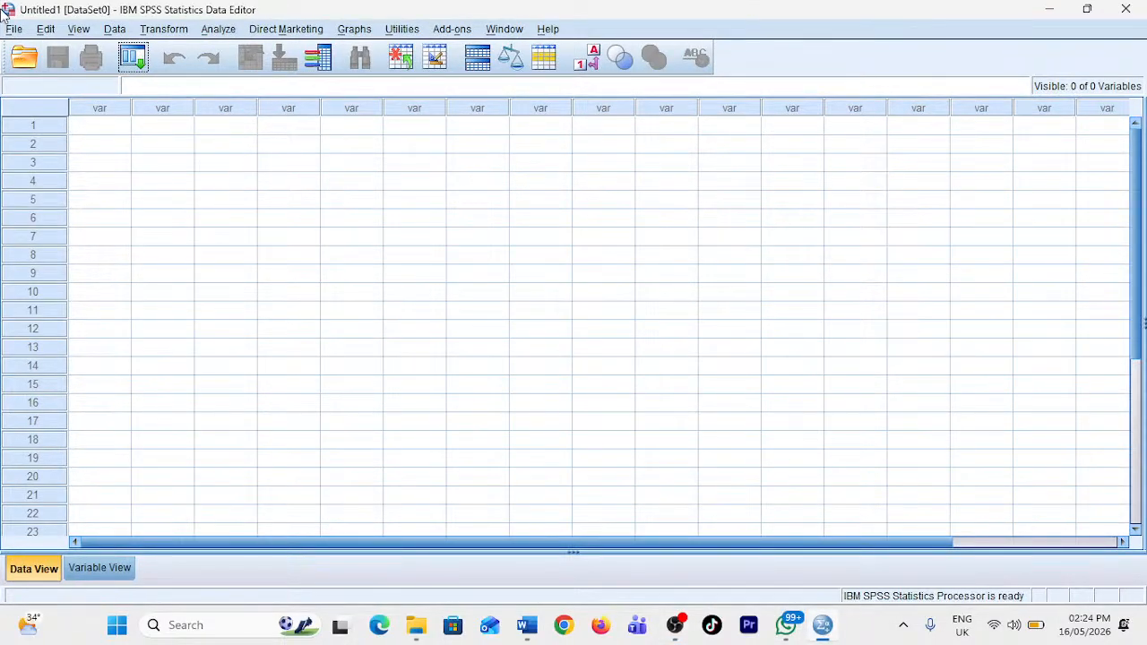
pyautogui.click(45, 29)
pyautogui.click(14, 28)
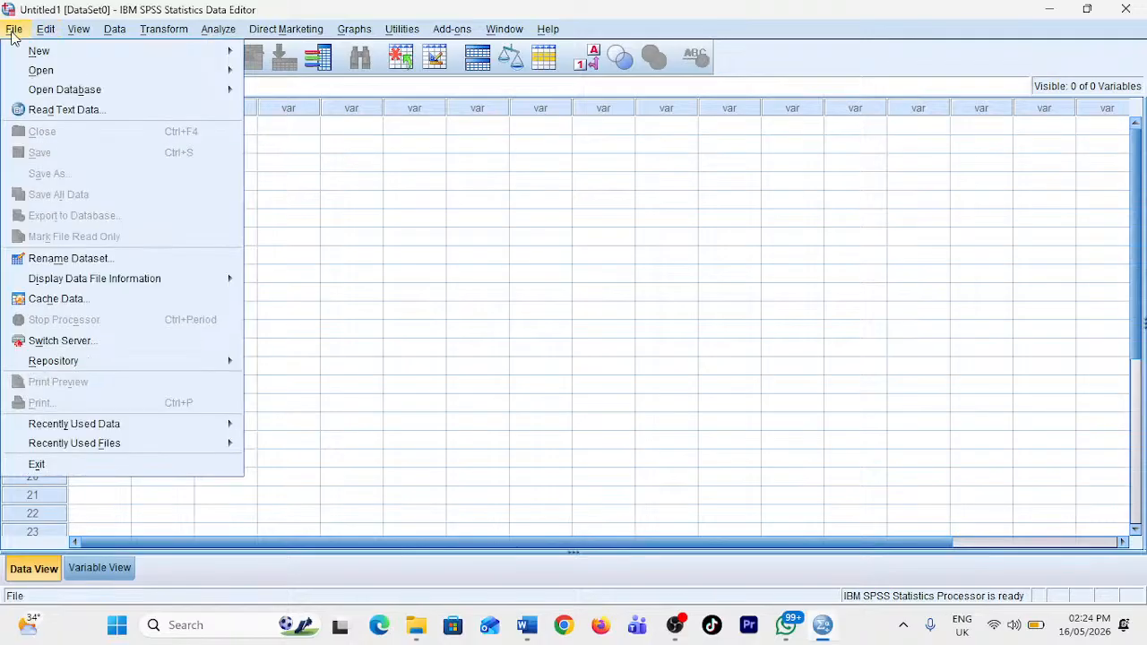
pyautogui.moveTo(108, 76)
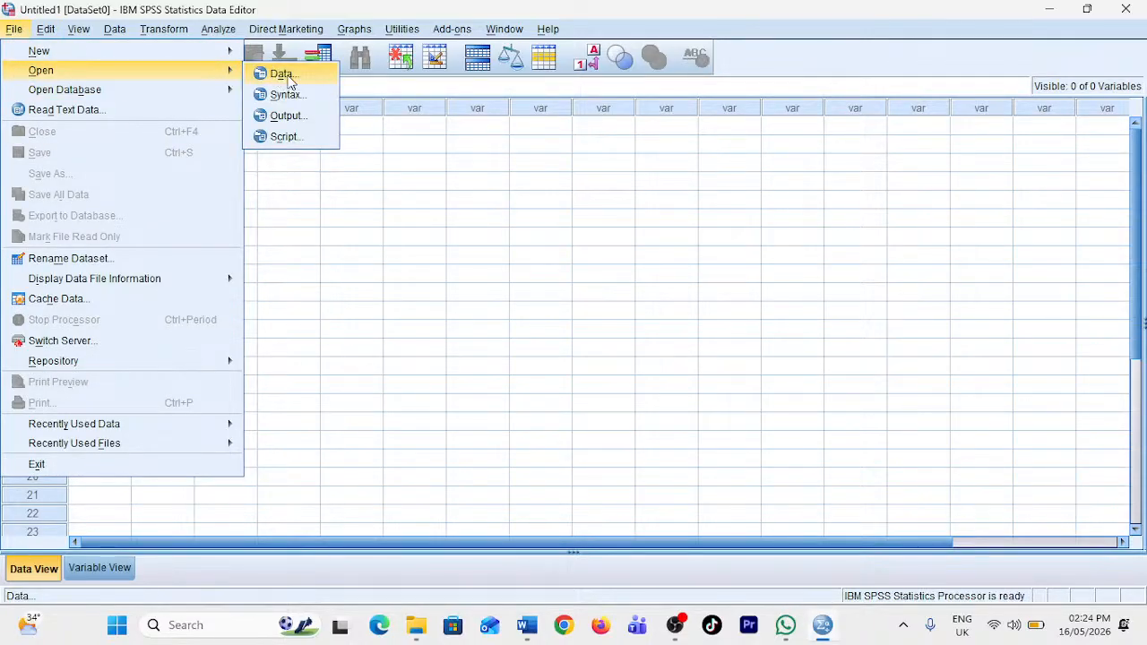
pyautogui.click(283, 77)
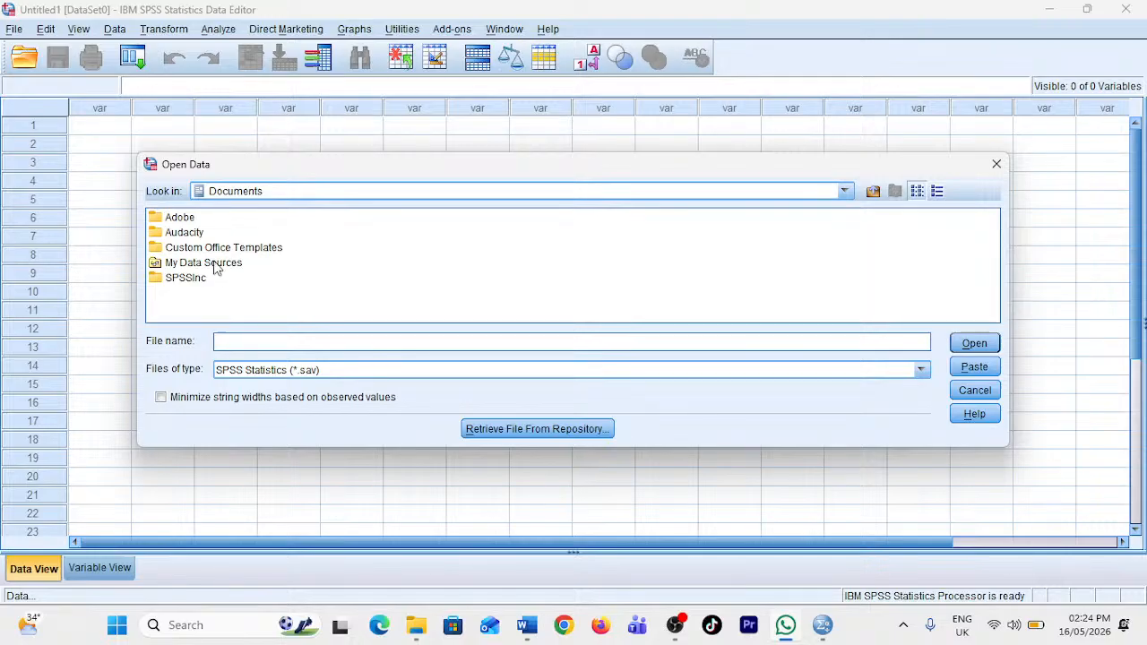
pyautogui.click(548, 192)
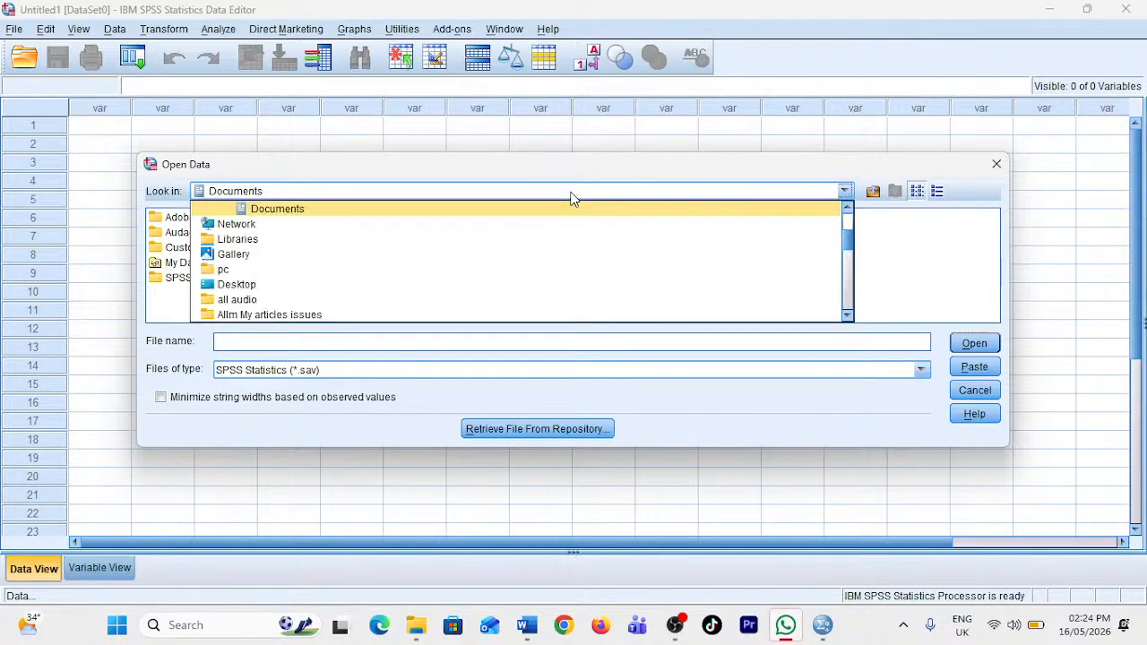
pyautogui.click(408, 290)
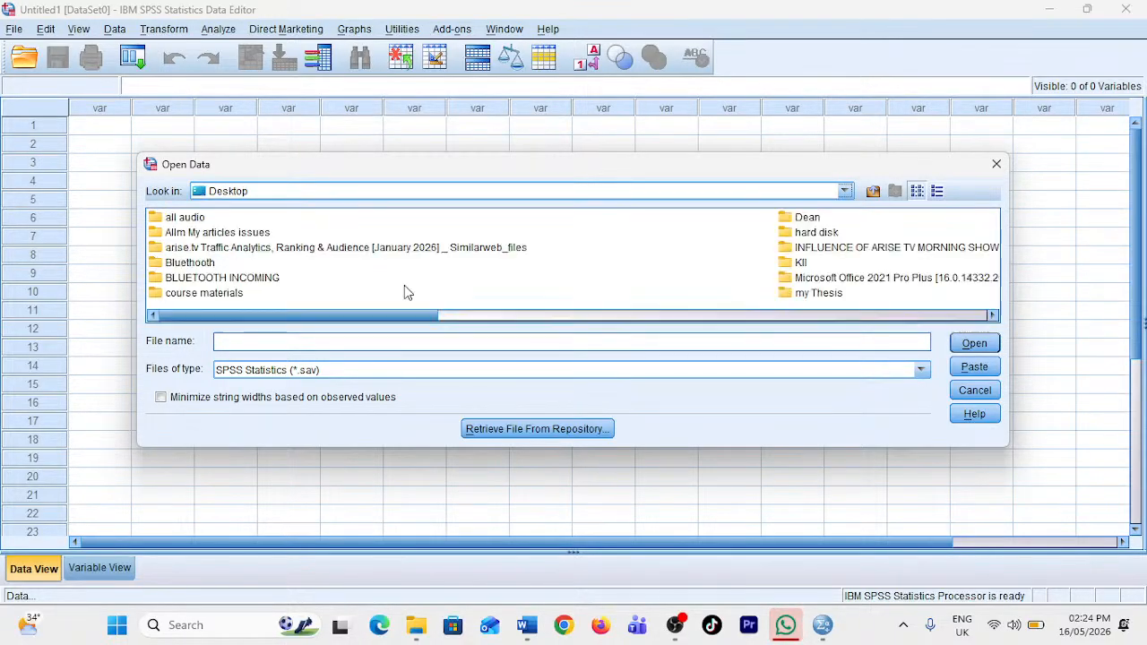
# - Open SPSS webinar DATA SAMPLE.sav from the SPSS training folder inside course materials
pyautogui.click(830, 253)
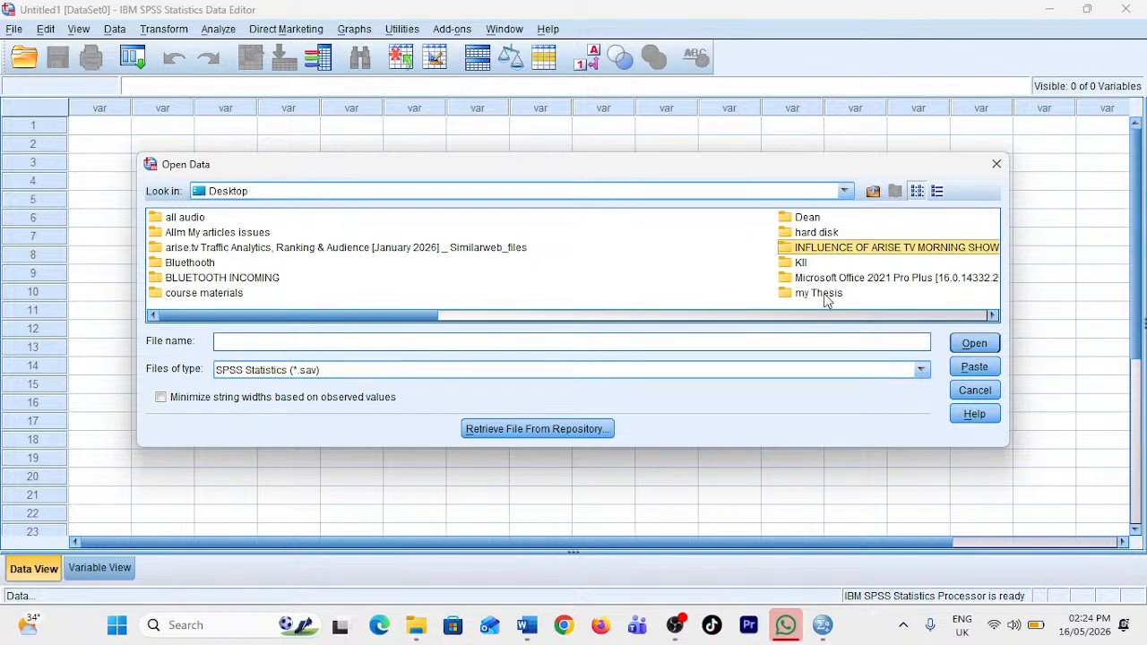
pyautogui.doubleClick(219, 296)
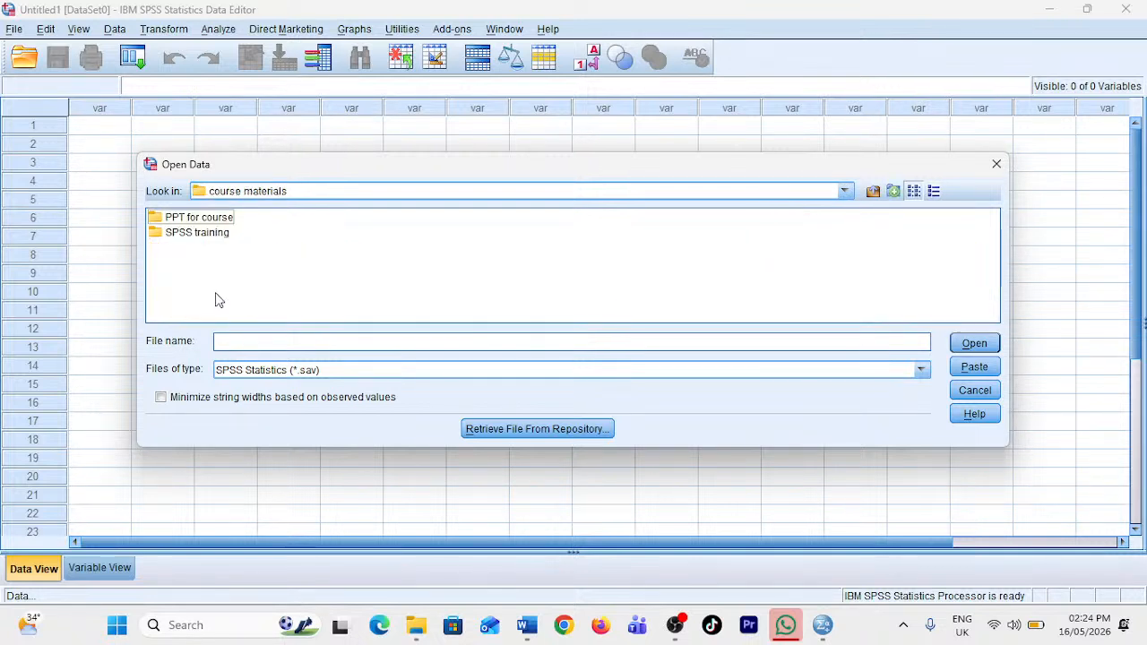
pyautogui.doubleClick(198, 232)
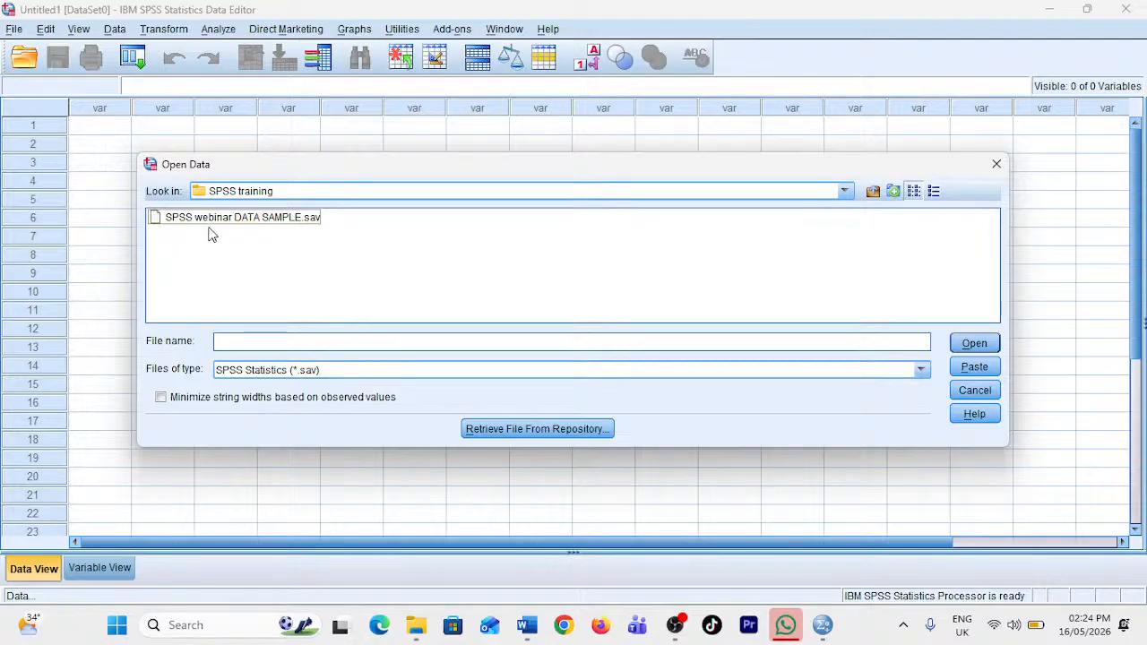
pyautogui.click(214, 218)
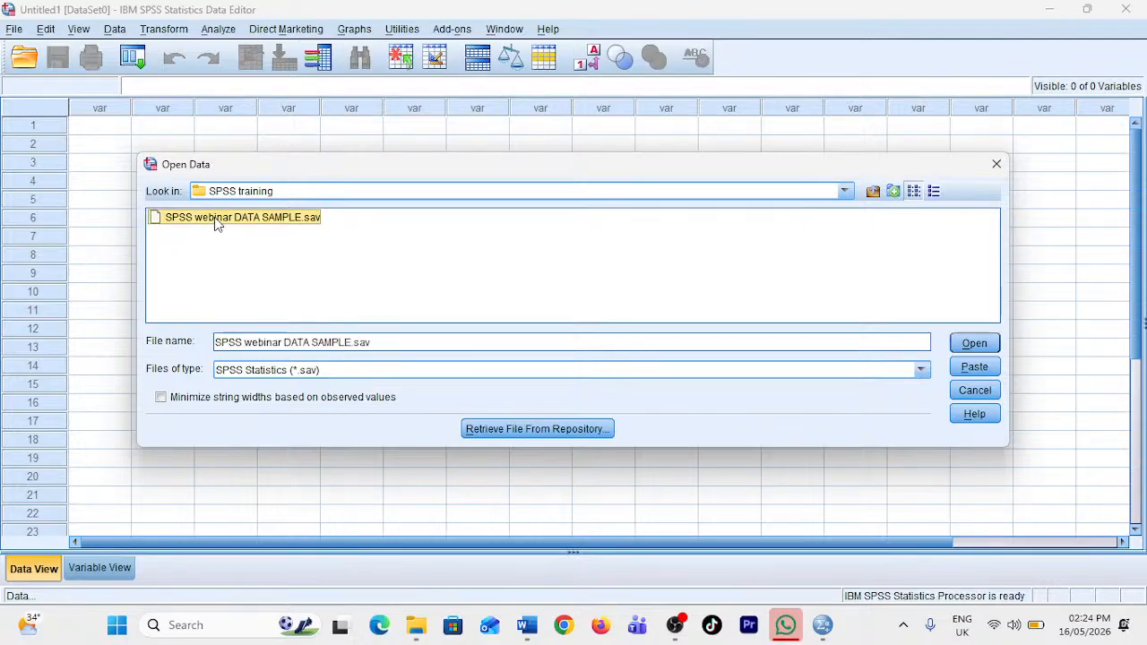
pyautogui.click(974, 344)
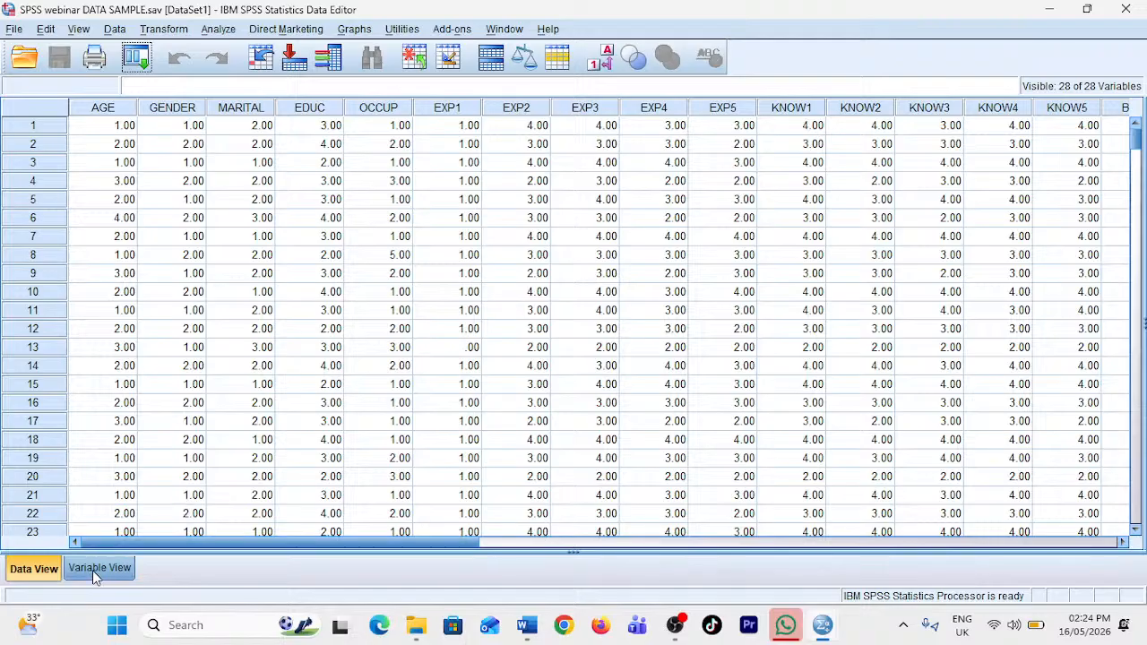
# - Show the dataset's variable definitions and arrange the SPSS window side by side with the Word study material document
pyautogui.click(92, 568)
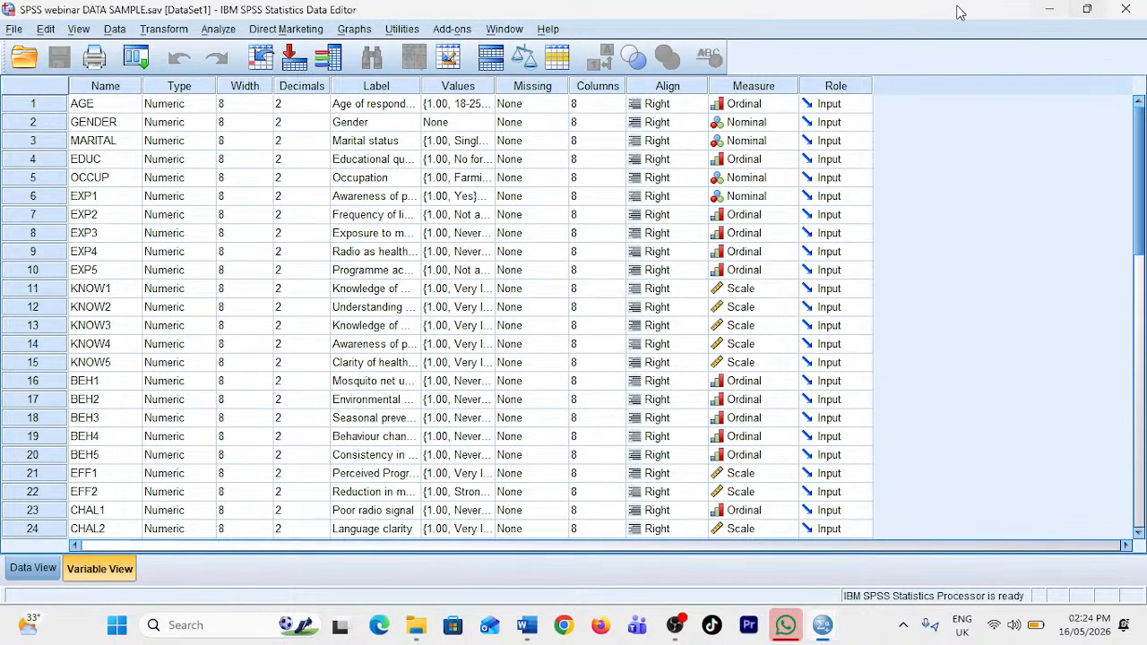
pyautogui.moveTo(886, 11)
pyautogui.mouseDown()
pyautogui.moveTo(888, 45)
pyautogui.moveTo(944, 24)
pyautogui.moveTo(900, 7)
pyautogui.mouseUp()
pyautogui.moveTo(689, 16); pyautogui.dragTo(501, 55)
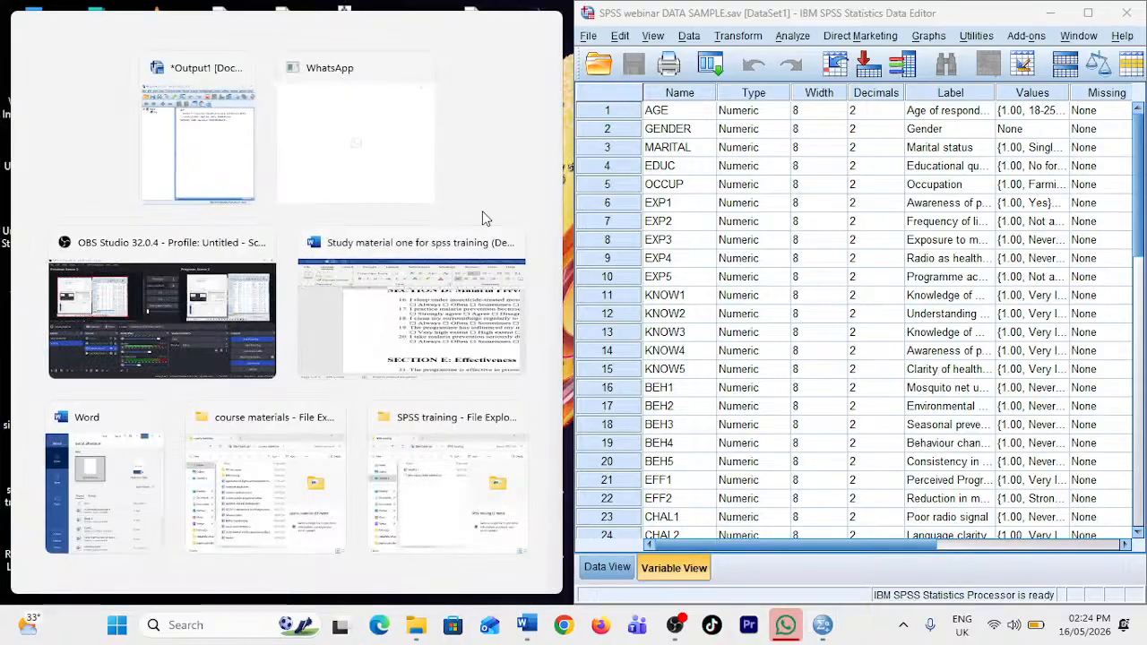
pyautogui.click(476, 222)
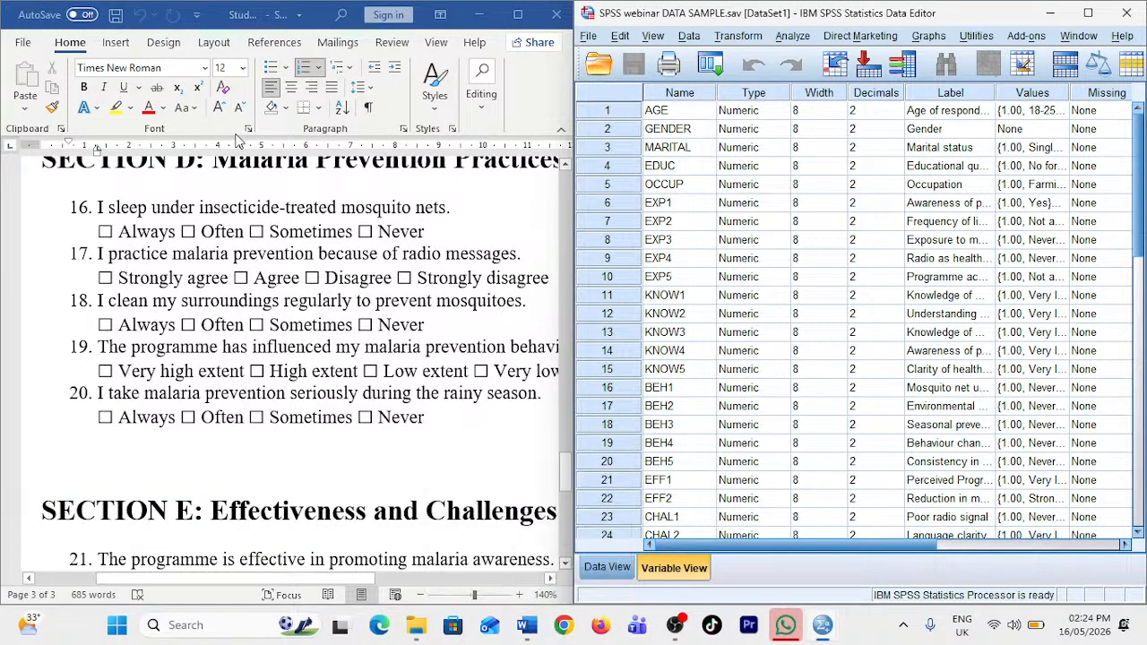
# - Bring the questionnaire's Section A: Demographic Information into view in Word
pyautogui.scroll(9, 269, 241)
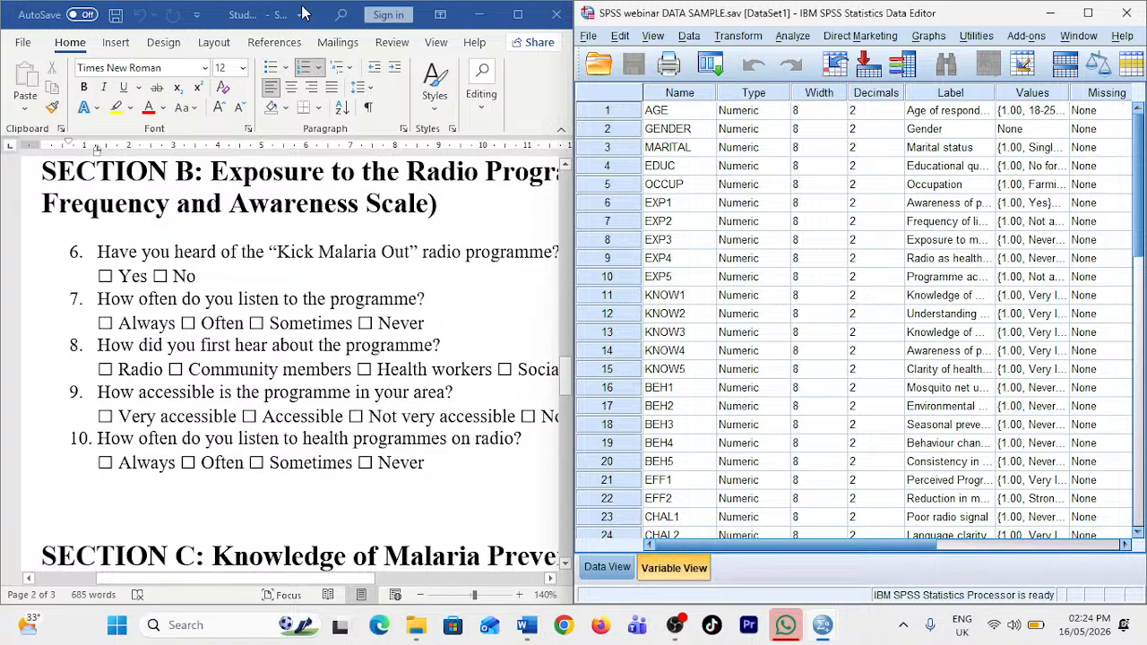
pyautogui.scroll(10, 372, 439)
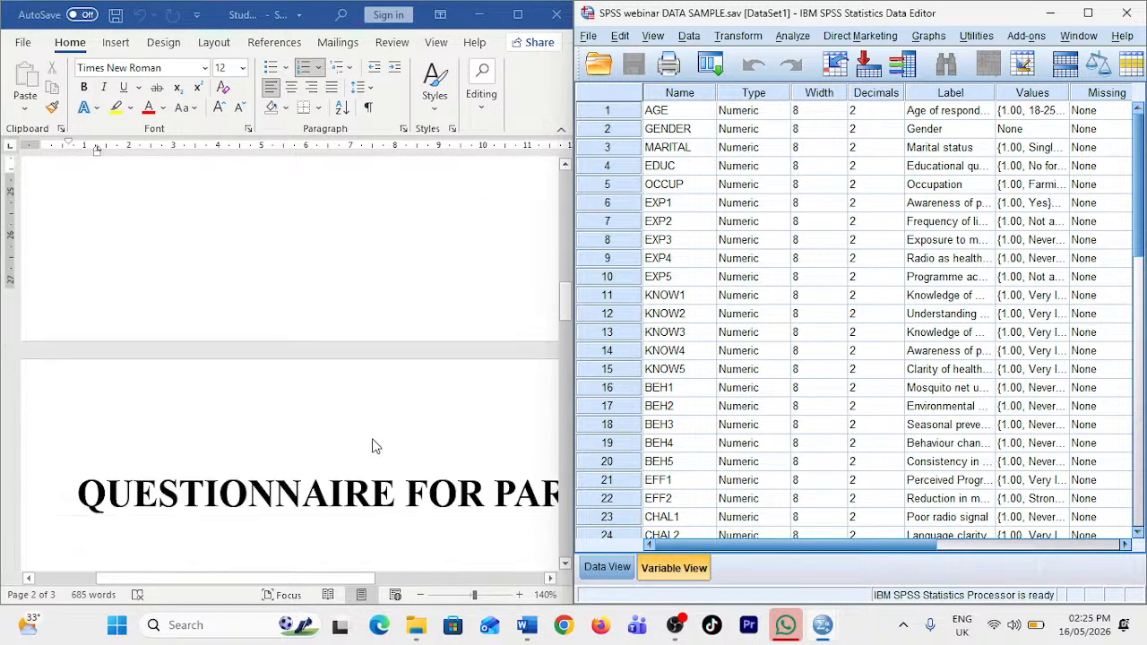
pyautogui.scroll(-4, 375, 445)
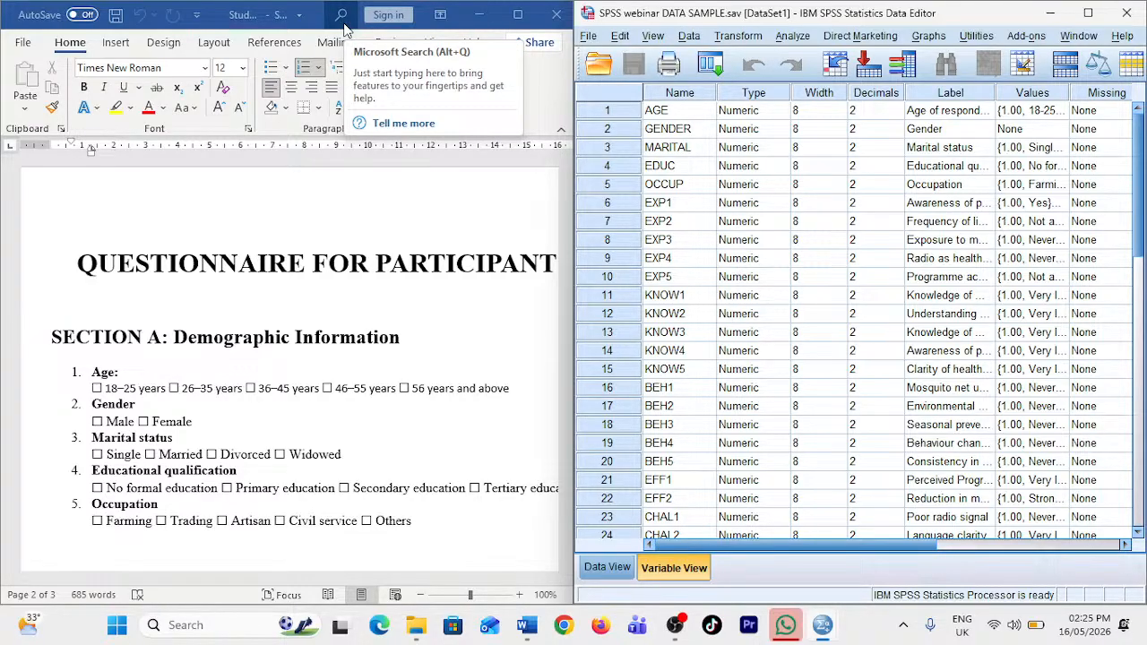
# - Inspect the AGE variable's name and label, and open its value labels
pyautogui.click(679, 112)
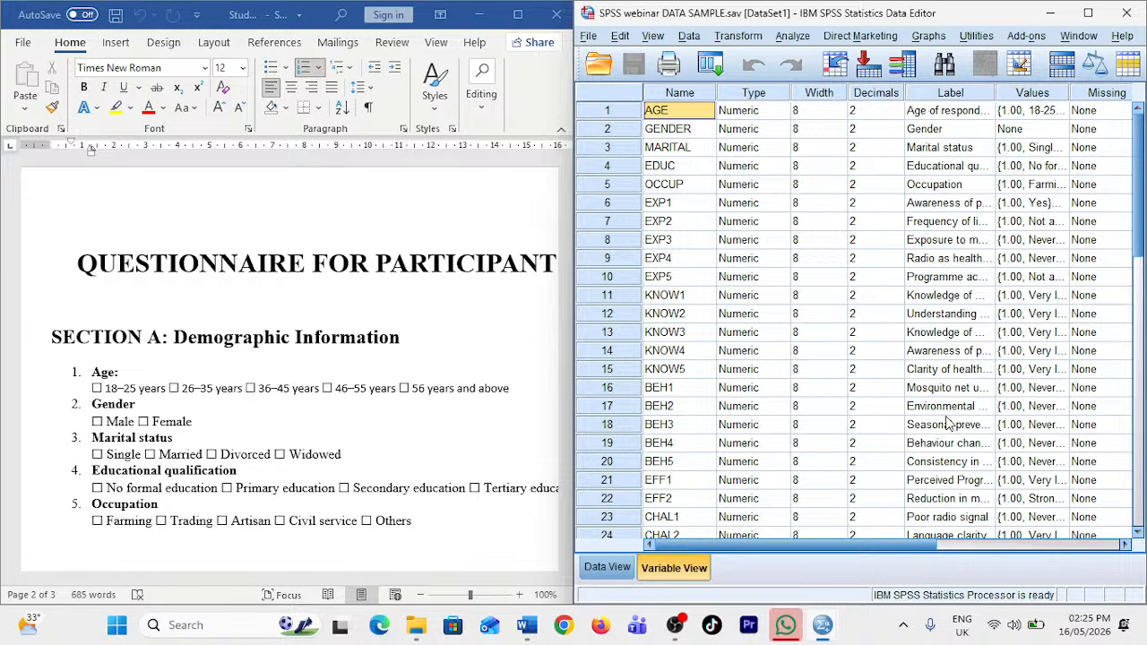
pyautogui.scroll(-3, 879, 347)
pyautogui.scroll(3, 879, 348)
pyautogui.click(953, 118)
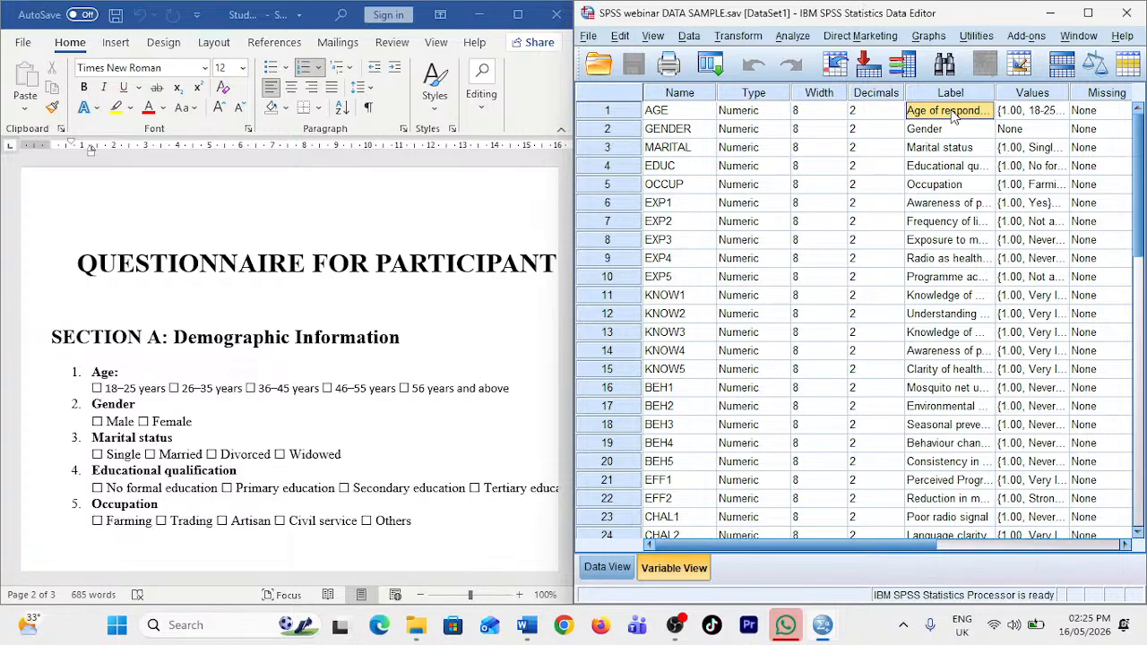
pyautogui.click(1039, 110)
pyautogui.click(1060, 111)
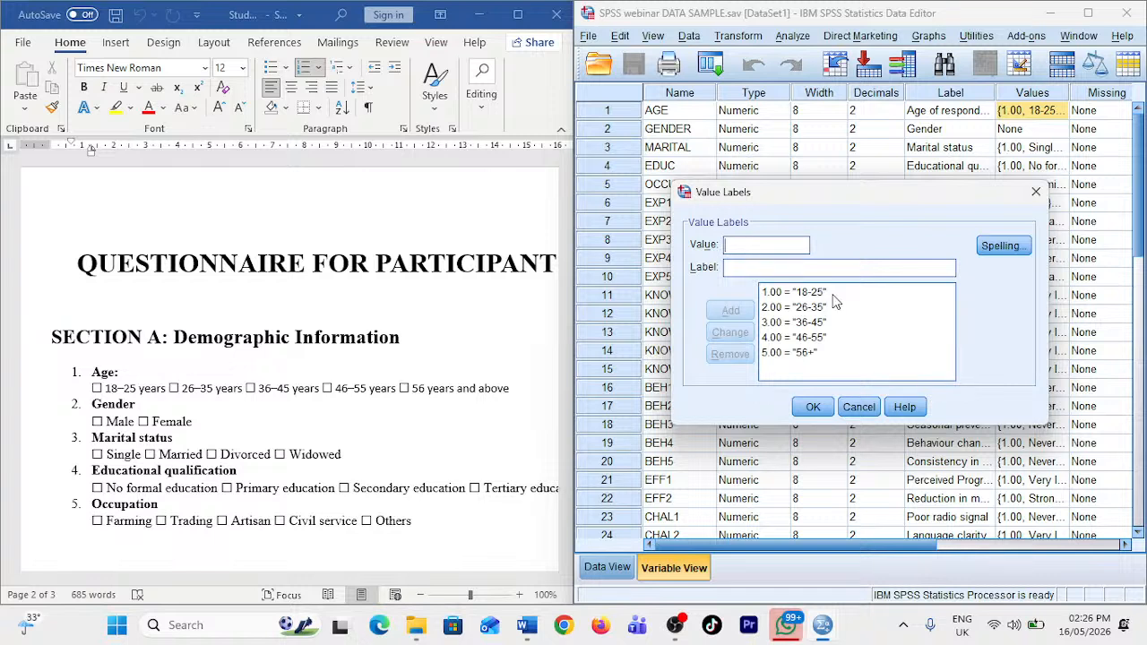
# - Add the value label 6 = "57-80" to the AGE variable
pyautogui.click(753, 250)
pyautogui.write('1')
pyautogui.click(740, 273)
pyautogui.moveTo(747, 244); pyautogui.dragTo(714, 244)
pyautogui.write('57-80')
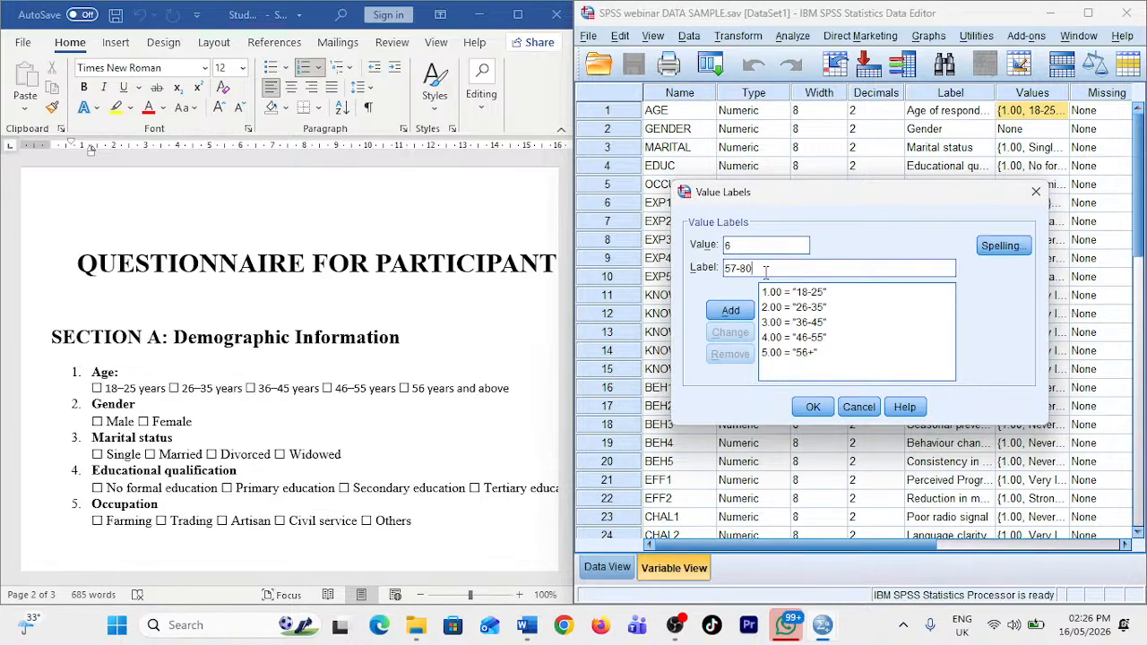
pyautogui.click(730, 310)
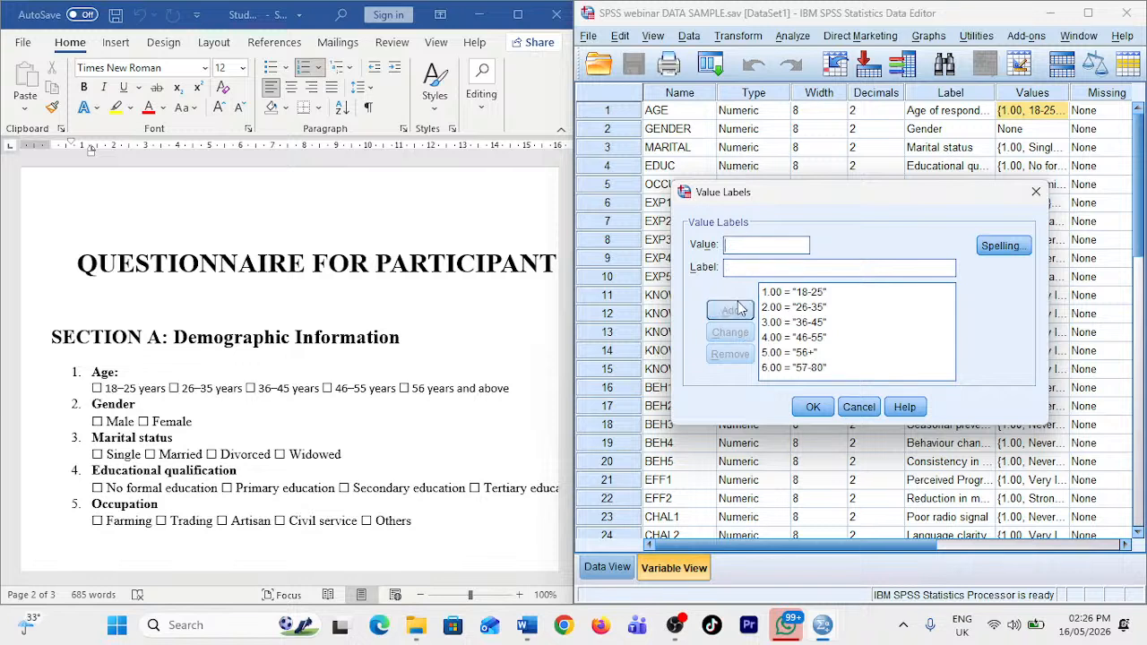
# - Remove the "57-80" value label from AGE, keep the "56+" label as it is, and accept the value labels
pyautogui.click(816, 368)
pyautogui.click(729, 355)
pyautogui.click(795, 353)
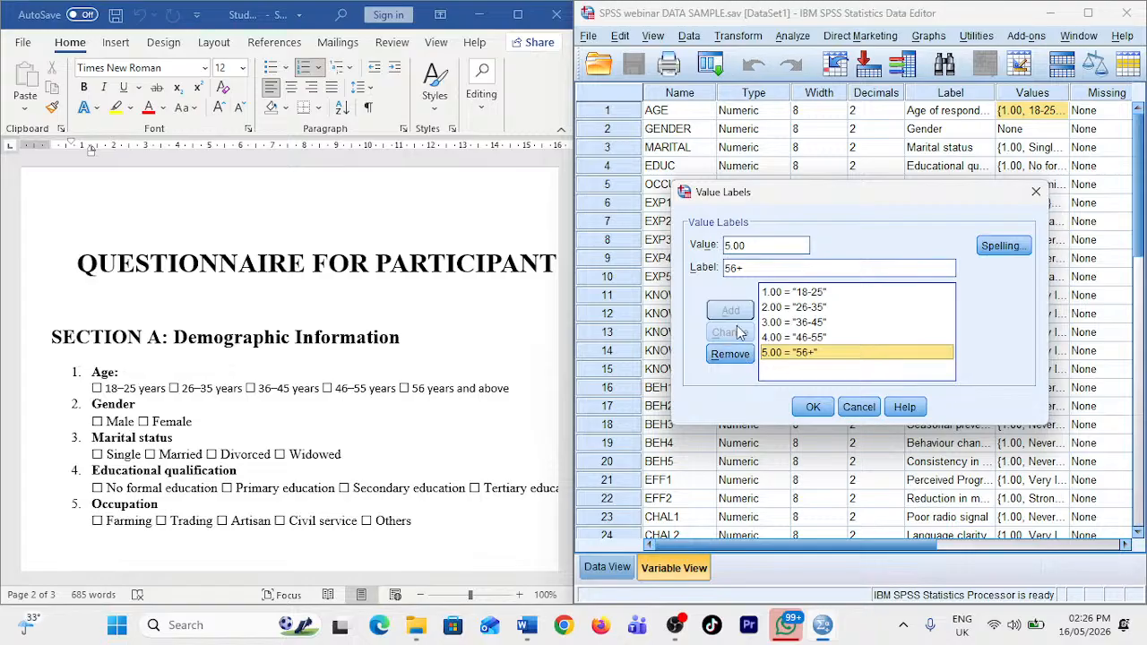
pyautogui.click(783, 266)
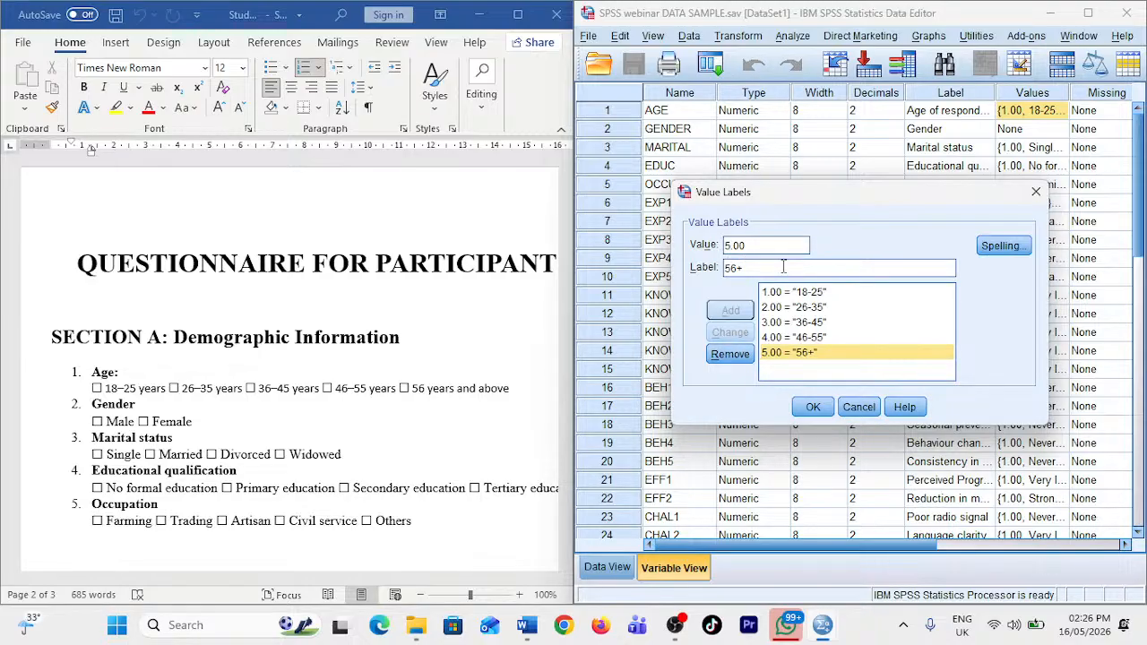
pyautogui.write('j')
pyautogui.press('BackSpace')
pyautogui.click(810, 414)
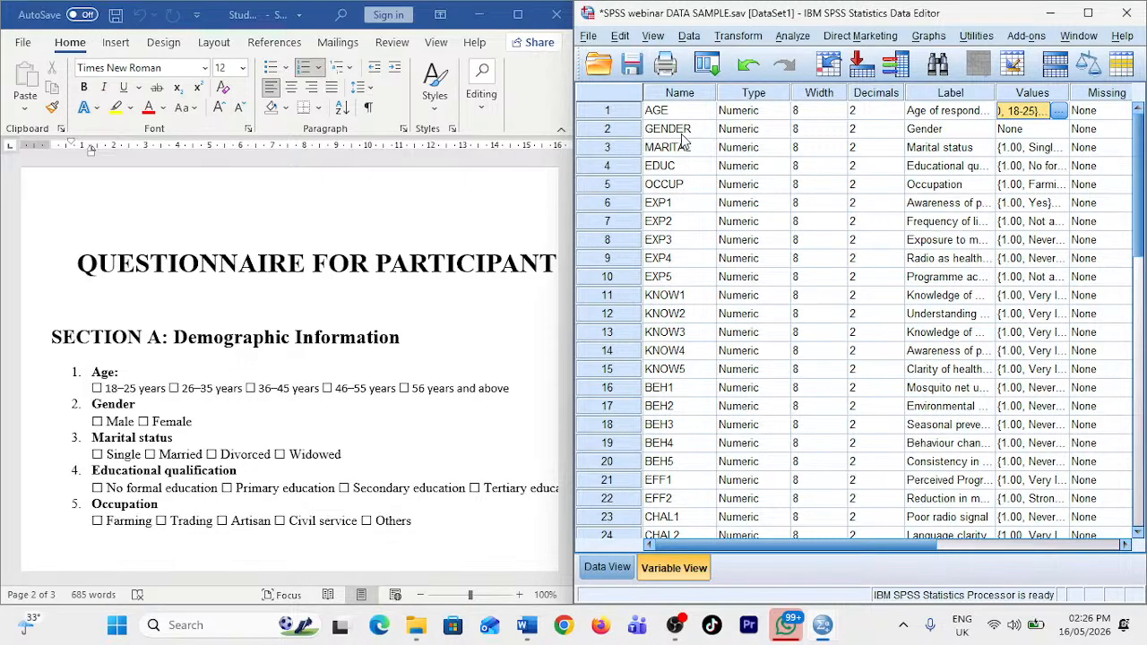
# - Add the value label 1 = "Male" to the GENDER variable
pyautogui.click(681, 136)
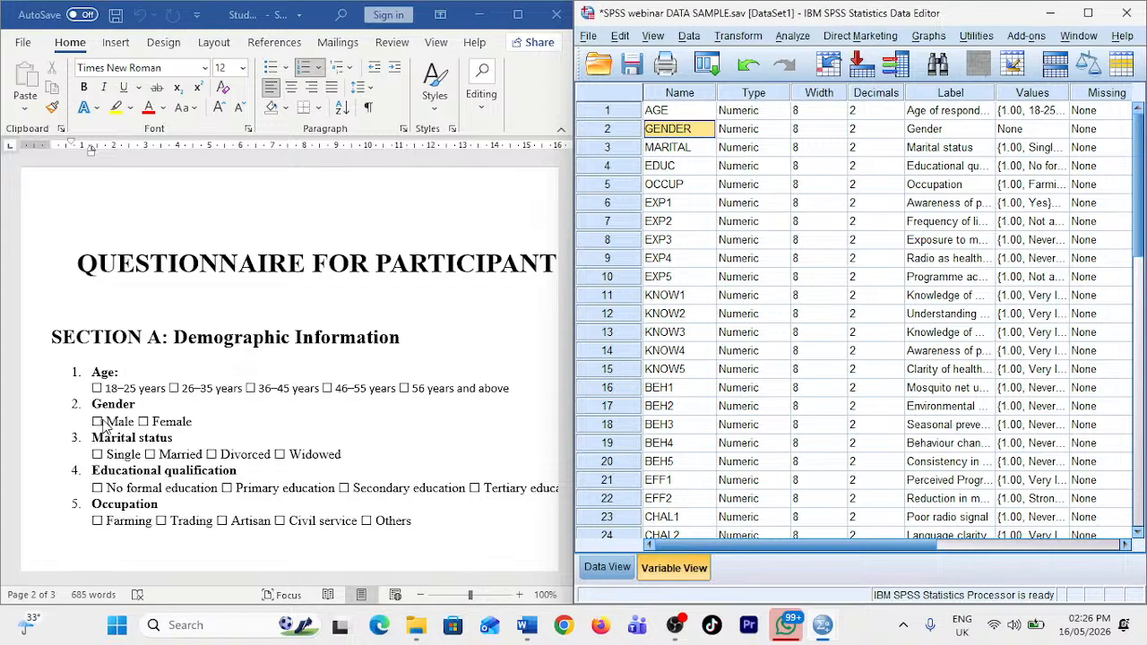
pyautogui.click(1063, 129)
pyautogui.click(1063, 129)
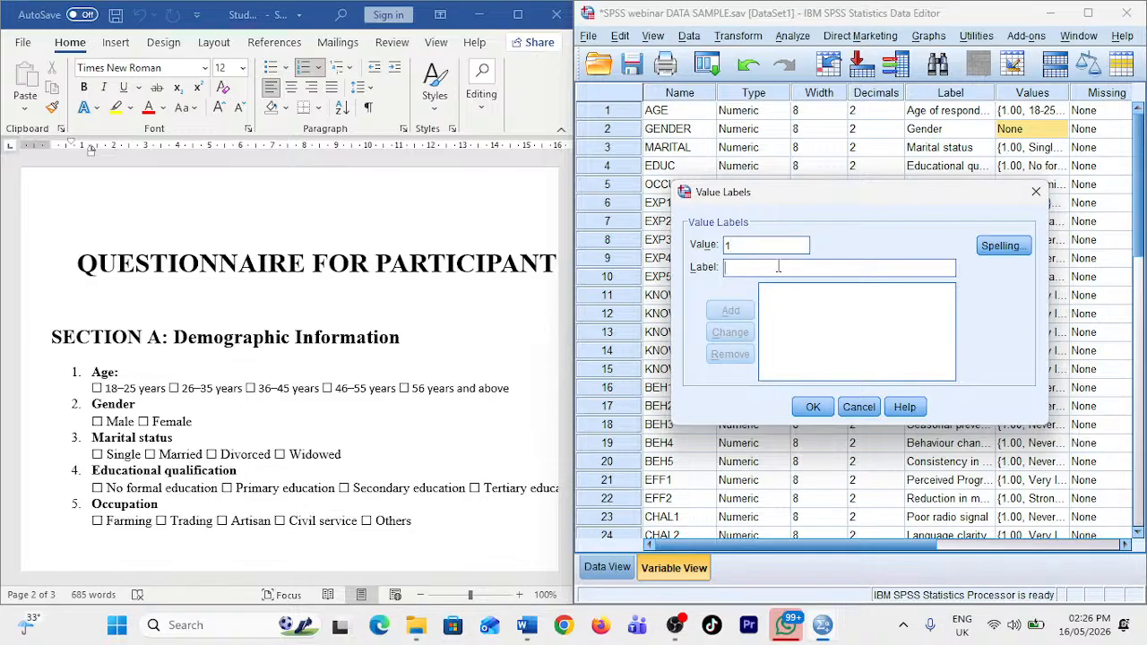
pyautogui.write('male')
pyautogui.press('BackSpace')
pyautogui.press('BackSpace')
pyautogui.press('BackSpace')
pyautogui.press('BackSpace')
pyautogui.write('Male')
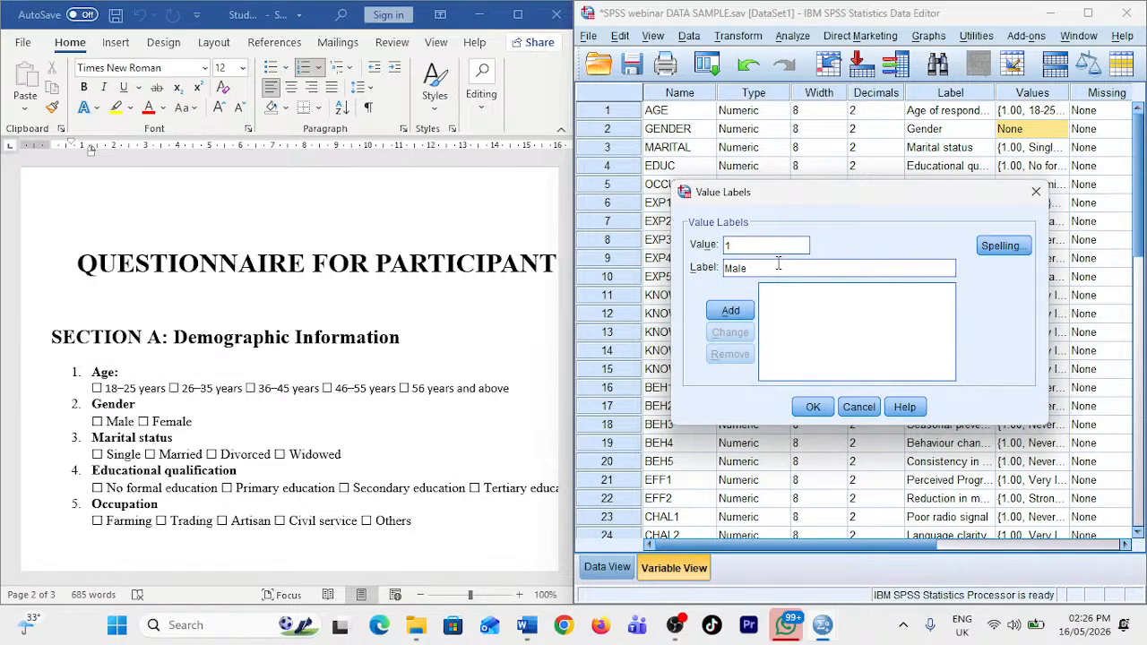
pyautogui.click(730, 310)
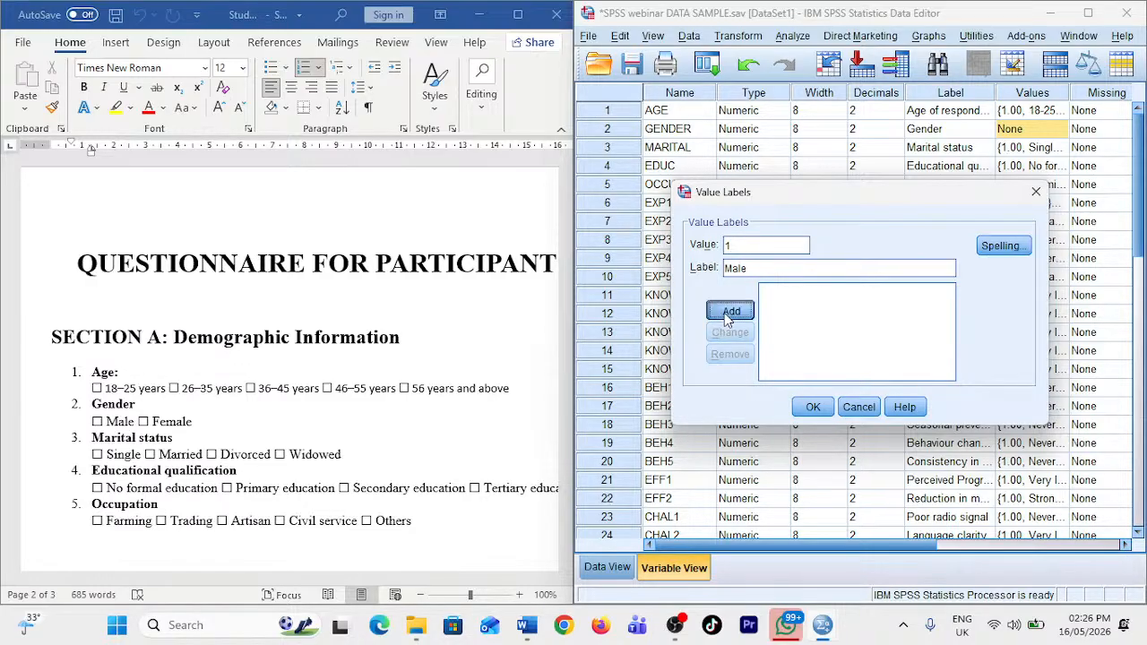
# - Add the value label 2 = "Female" to GENDER and accept its value labels
pyautogui.write('2')
pyautogui.click(742, 266)
pyautogui.write('Female')
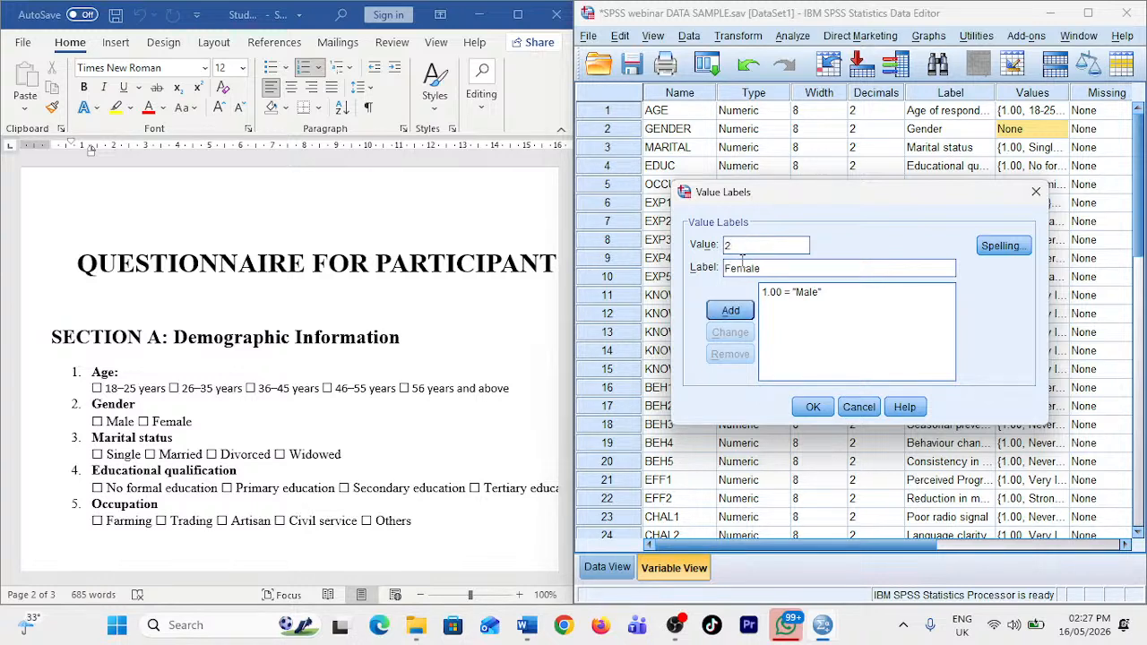
pyautogui.click(723, 309)
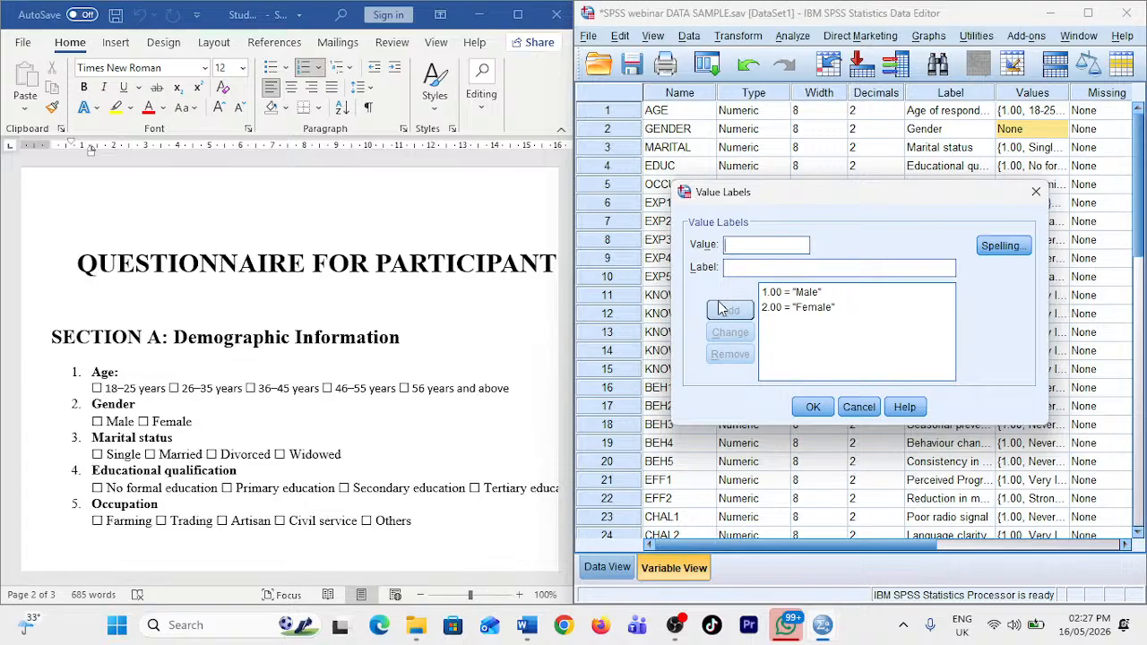
pyautogui.click(813, 407)
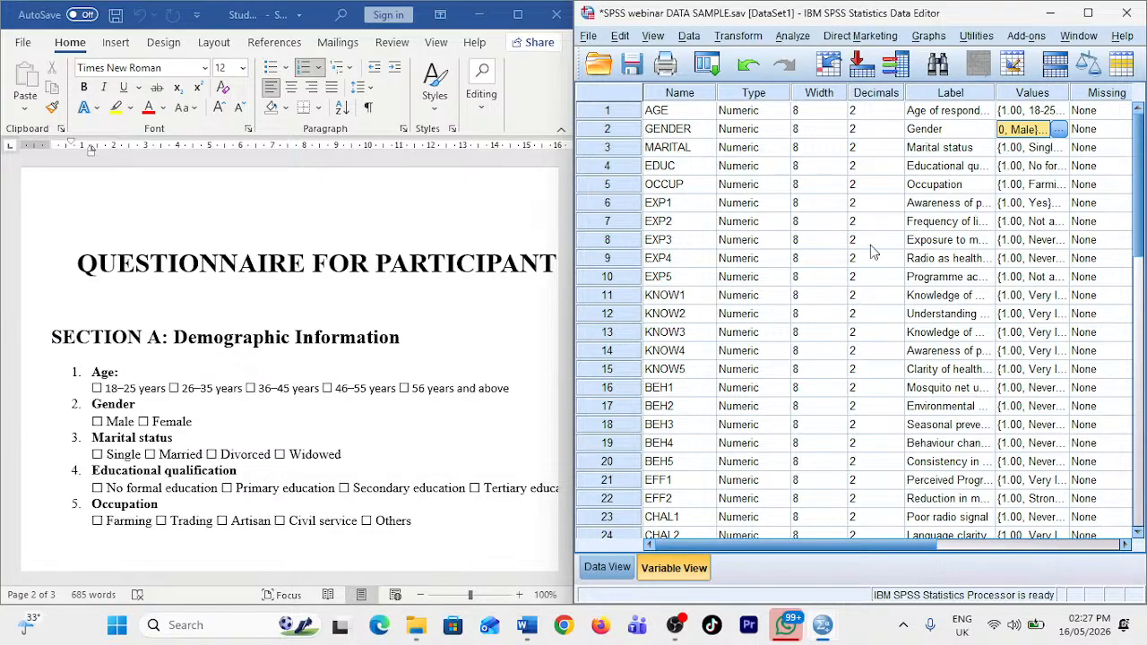
# - Try entering the value label 1 = "single" for the MARITAL variable, then clear the label text
pyautogui.click(1057, 150)
pyautogui.click(1059, 148)
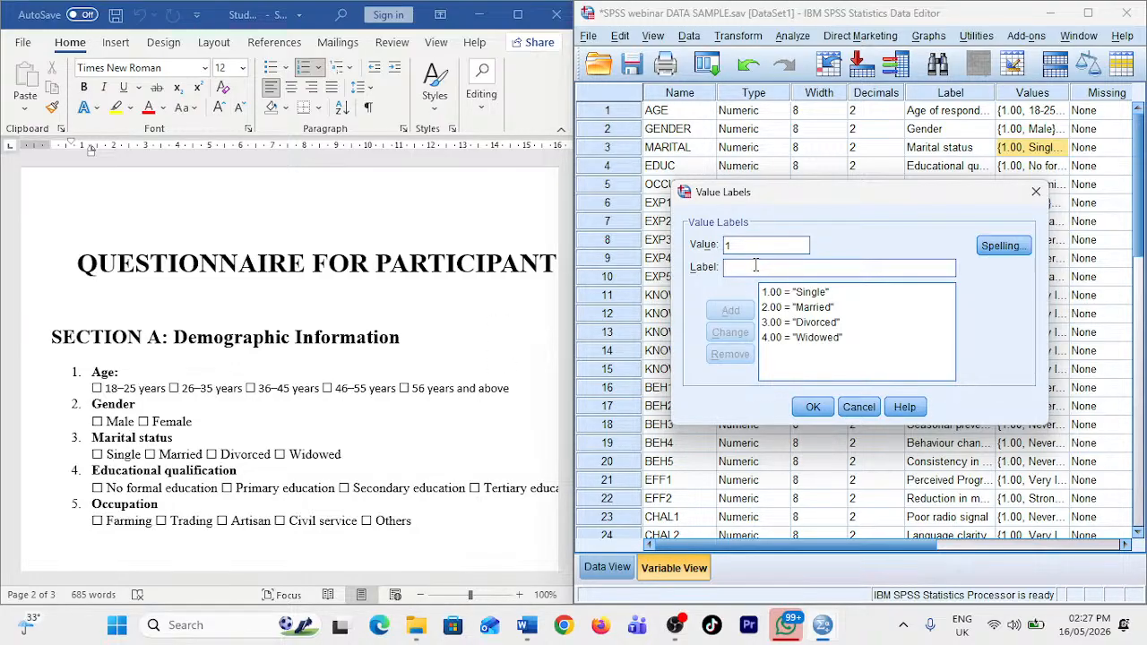
pyautogui.write('single')
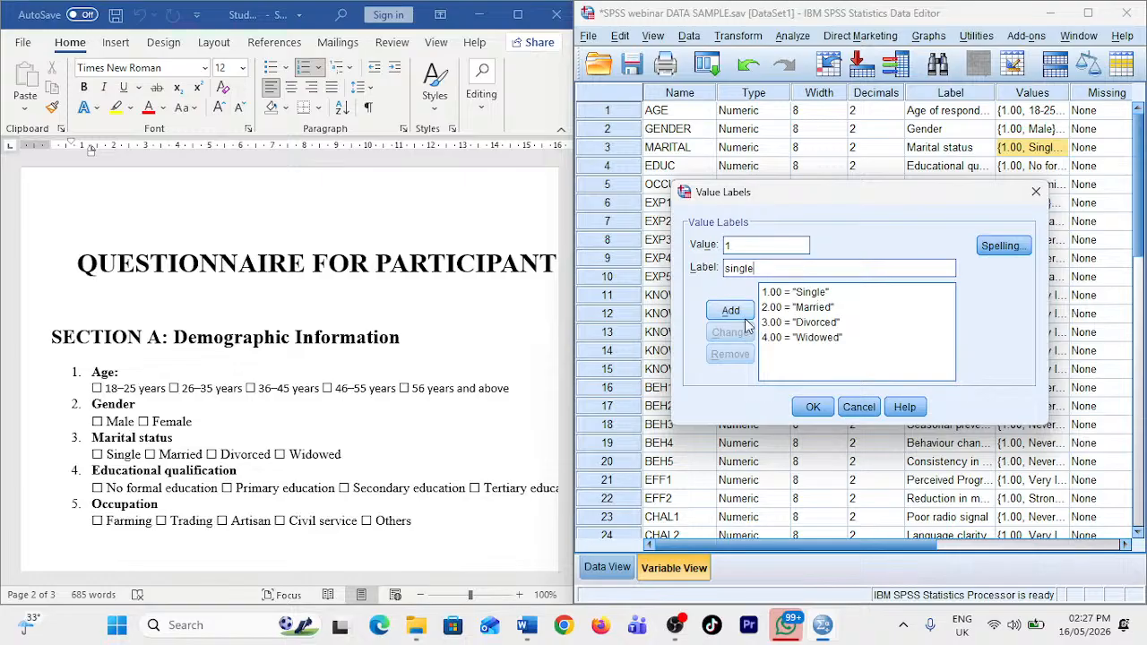
pyautogui.moveTo(757, 268); pyautogui.dragTo(663, 271)
pyautogui.press('BackSpace')
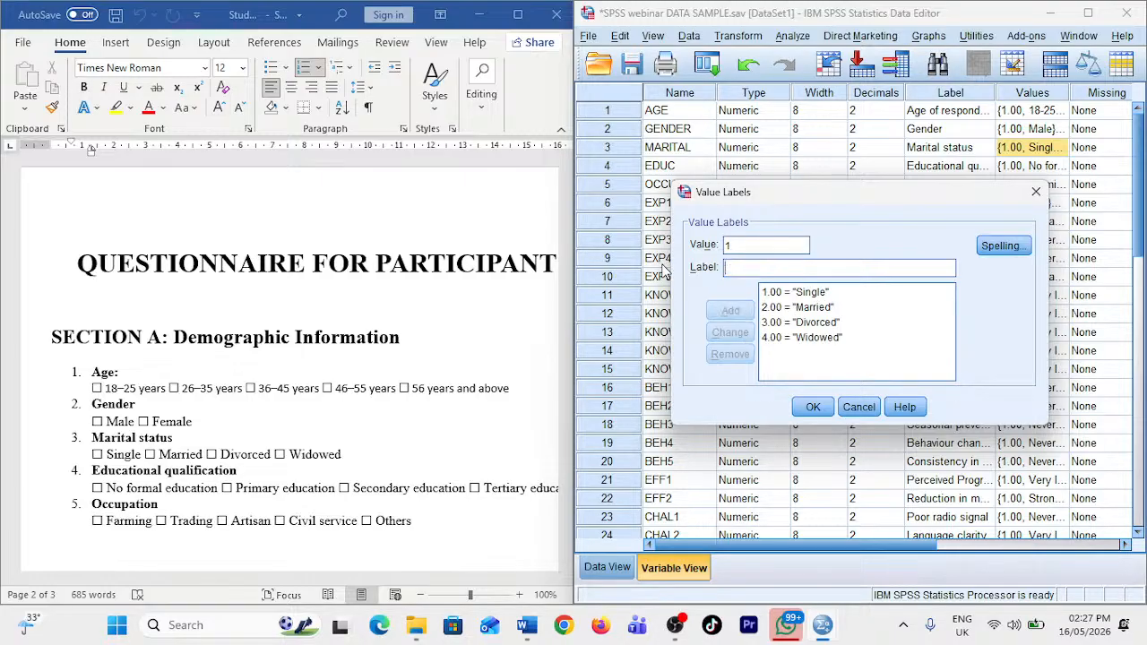
# - Change the MARITAL label for value 1.00 to "Singles"
pyautogui.click(802, 293)
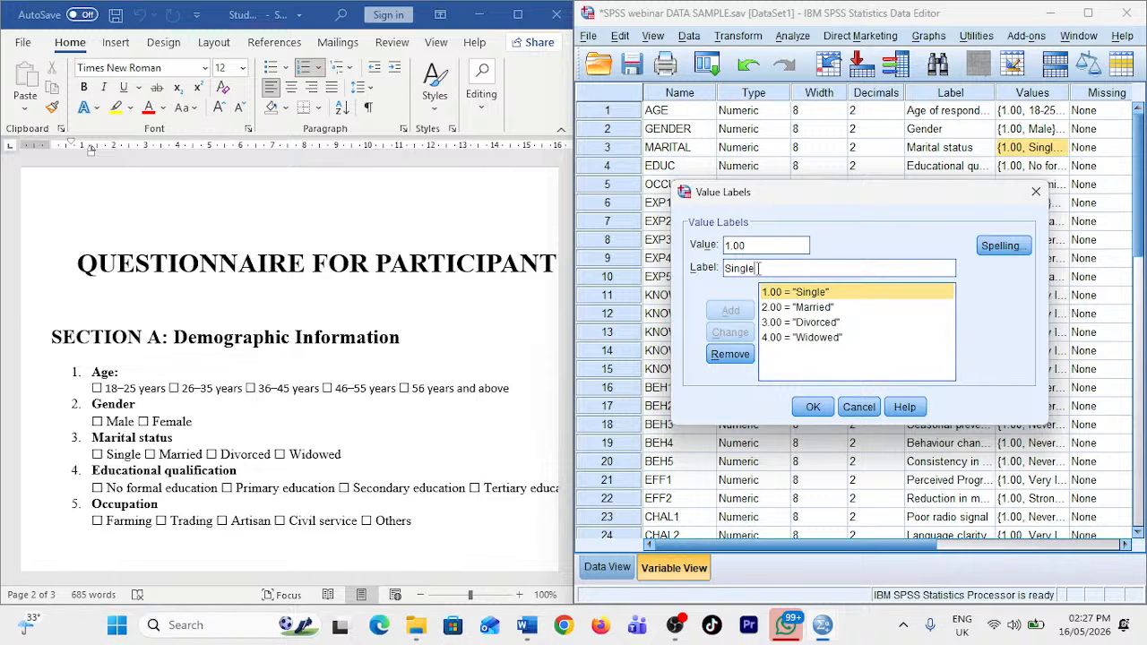
pyautogui.click(797, 268)
pyautogui.write('s')
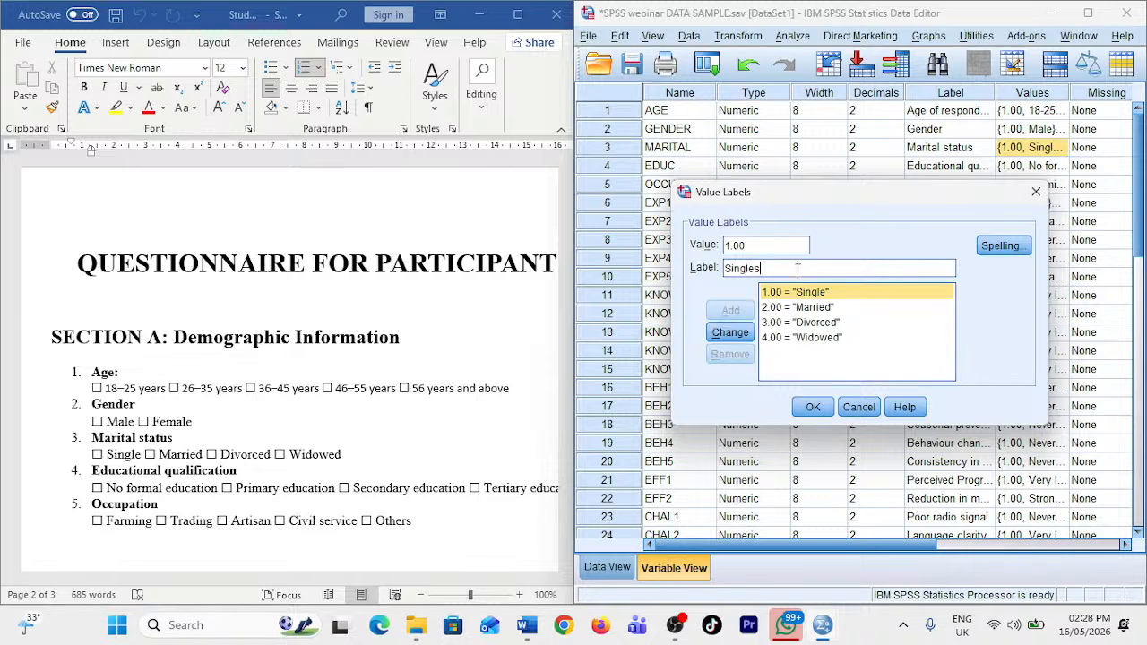
pyautogui.click(740, 336)
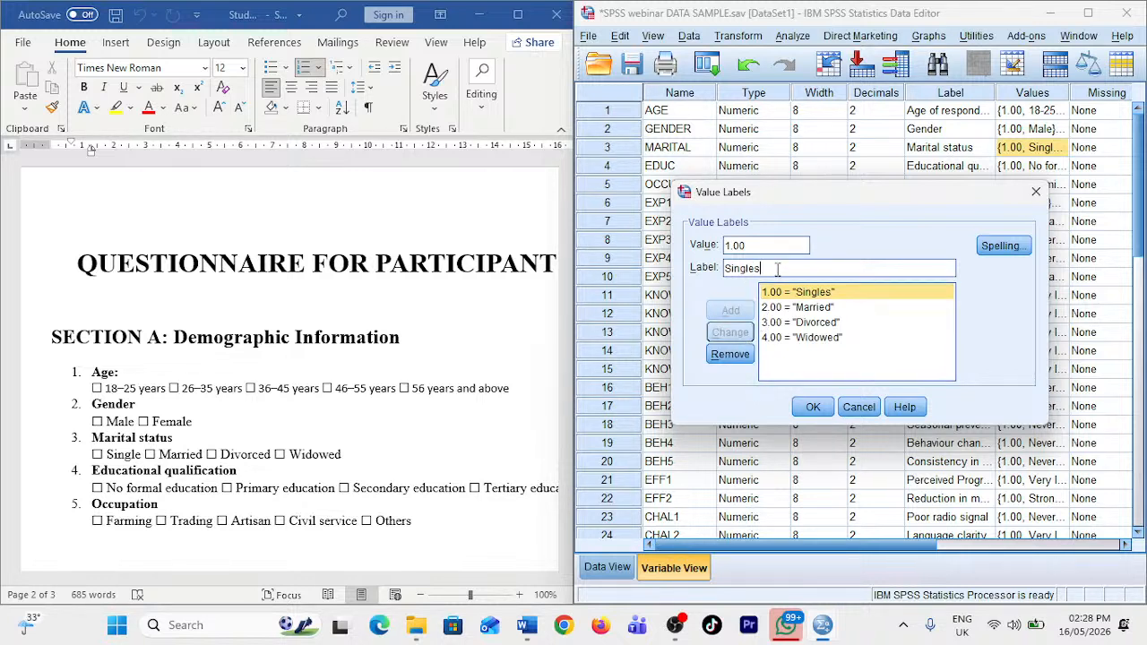
# - Change the MARITAL label for value 1.00 back to "Single" and accept the value labels
pyautogui.press('BackSpace')
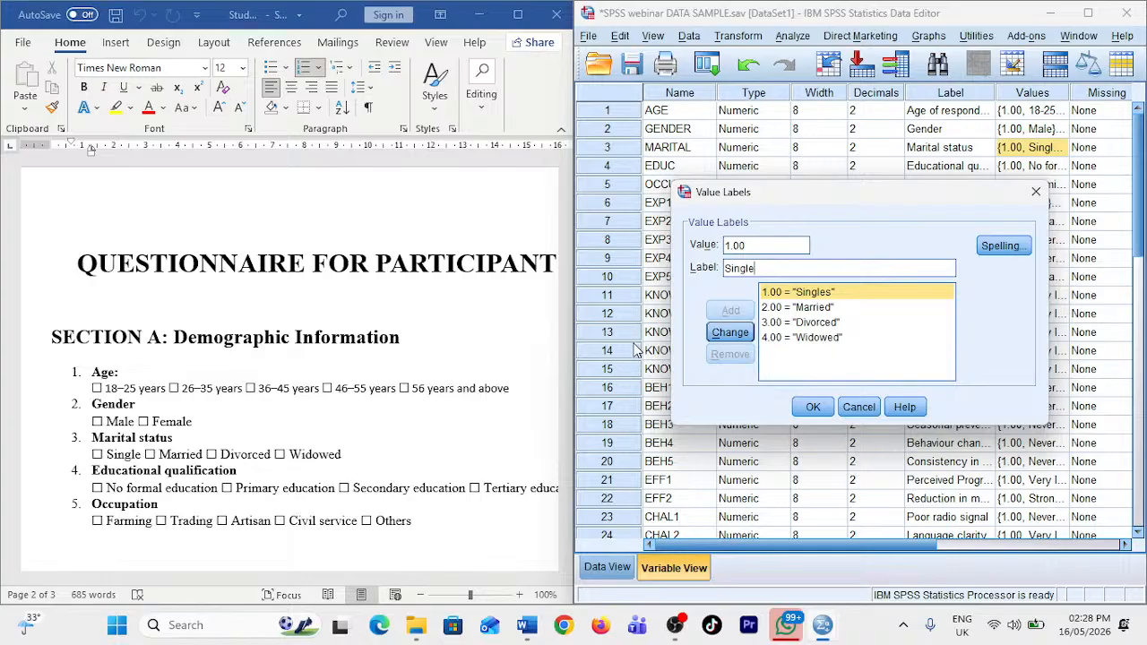
pyautogui.click(729, 333)
pyautogui.click(812, 408)
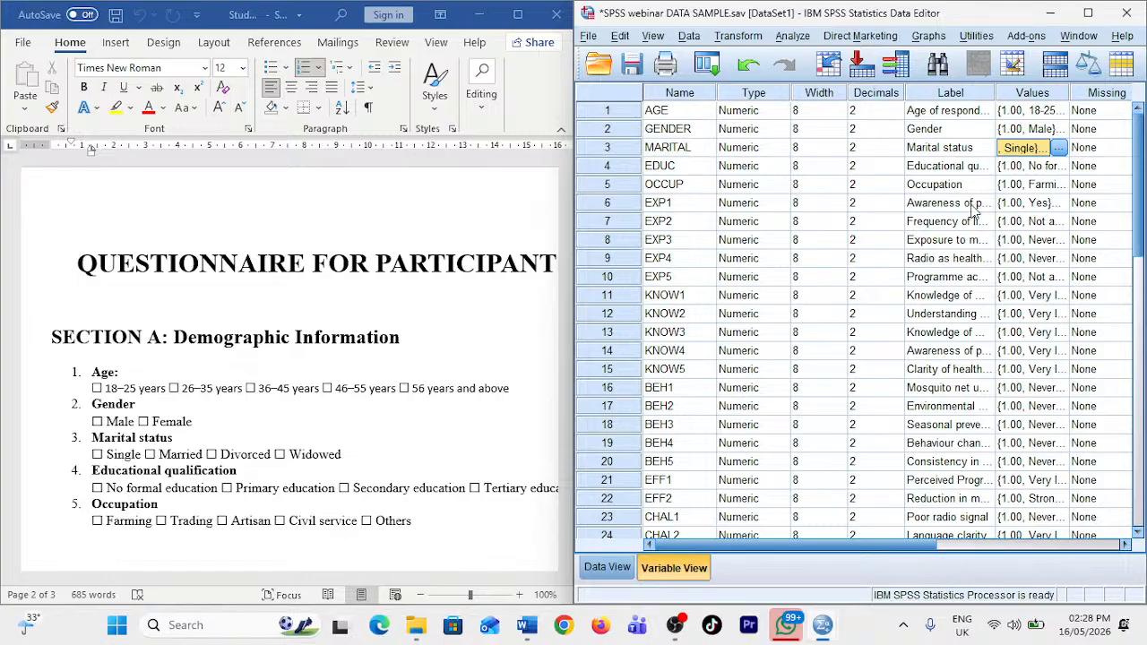
# - Review the EDUC value labels, look through Sections A and B of the questionnaire, and close the value labels
pyautogui.click(1039, 166)
pyautogui.click(1059, 166)
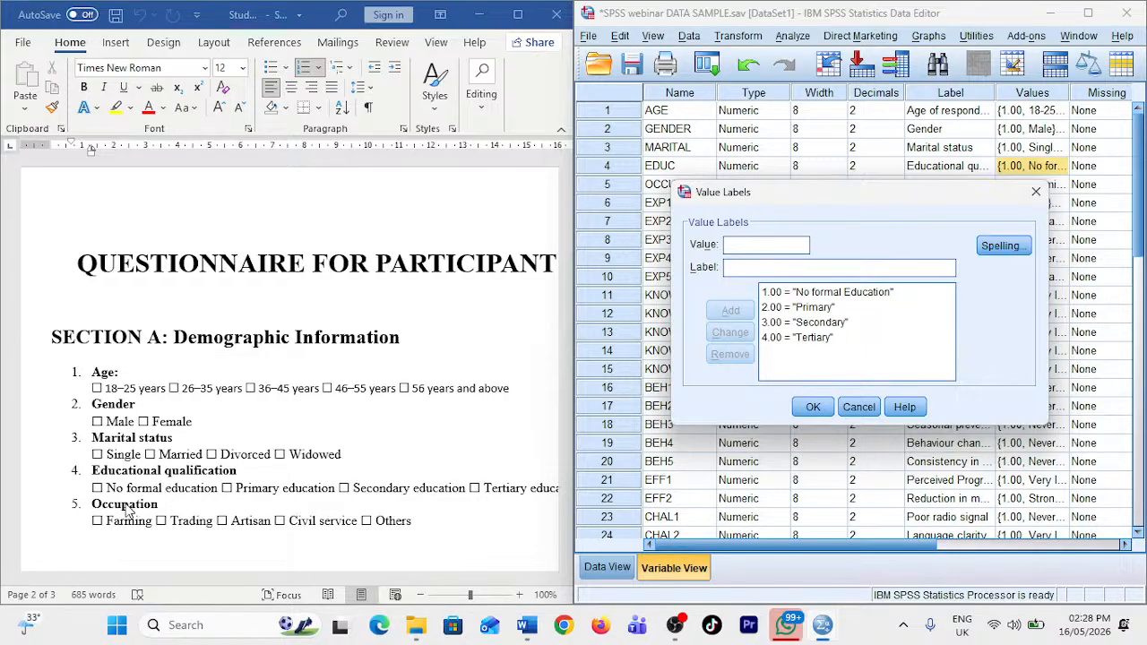
pyautogui.click(800, 328)
pyautogui.click(184, 530)
pyautogui.scroll(-3, 185, 531)
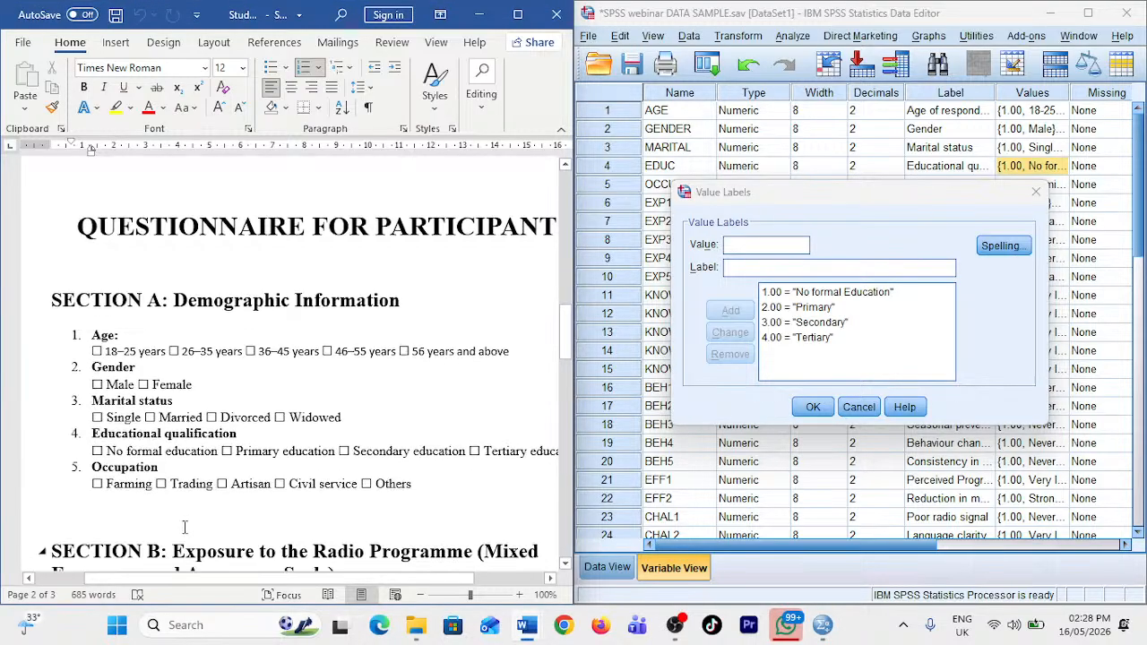
pyautogui.scroll(-2, 184, 530)
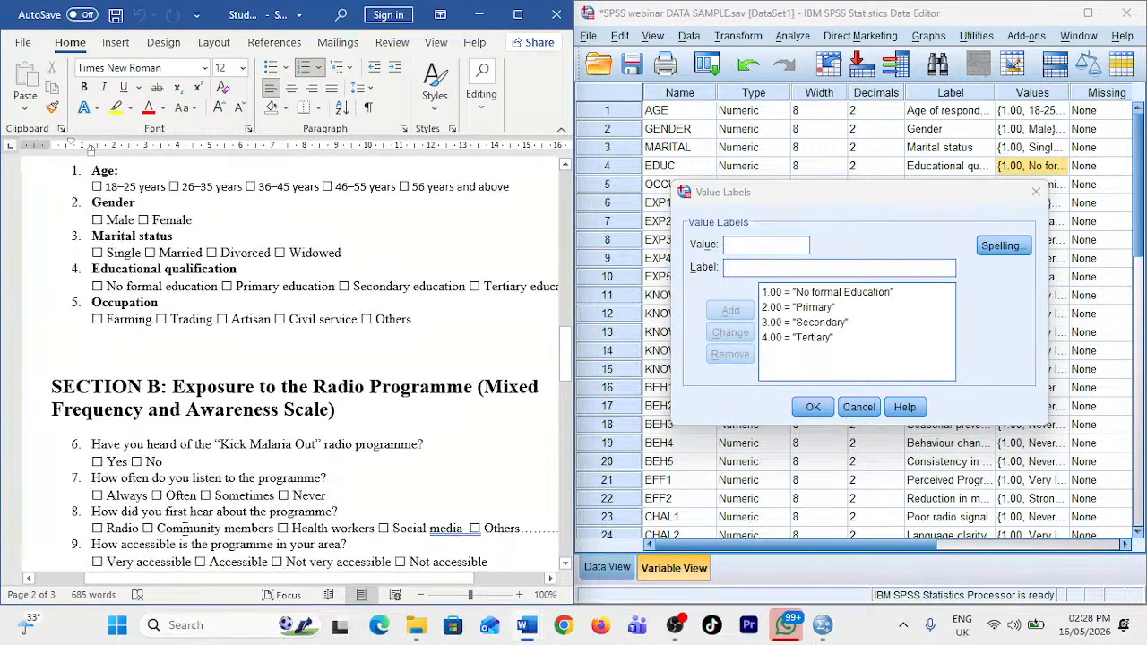
pyautogui.click(812, 406)
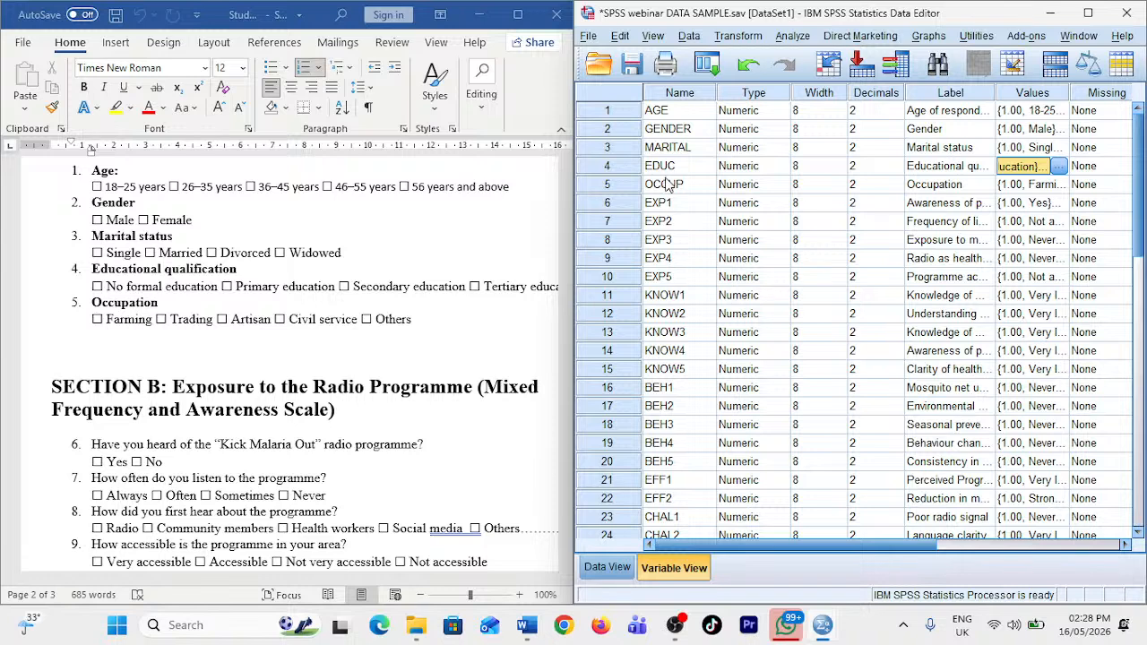
# - Go through the demographic variable names AGE, GENDER, MARITAL, EDUC and OCCUP one by one against Section A of the questionnaire
pyautogui.click(678, 112)
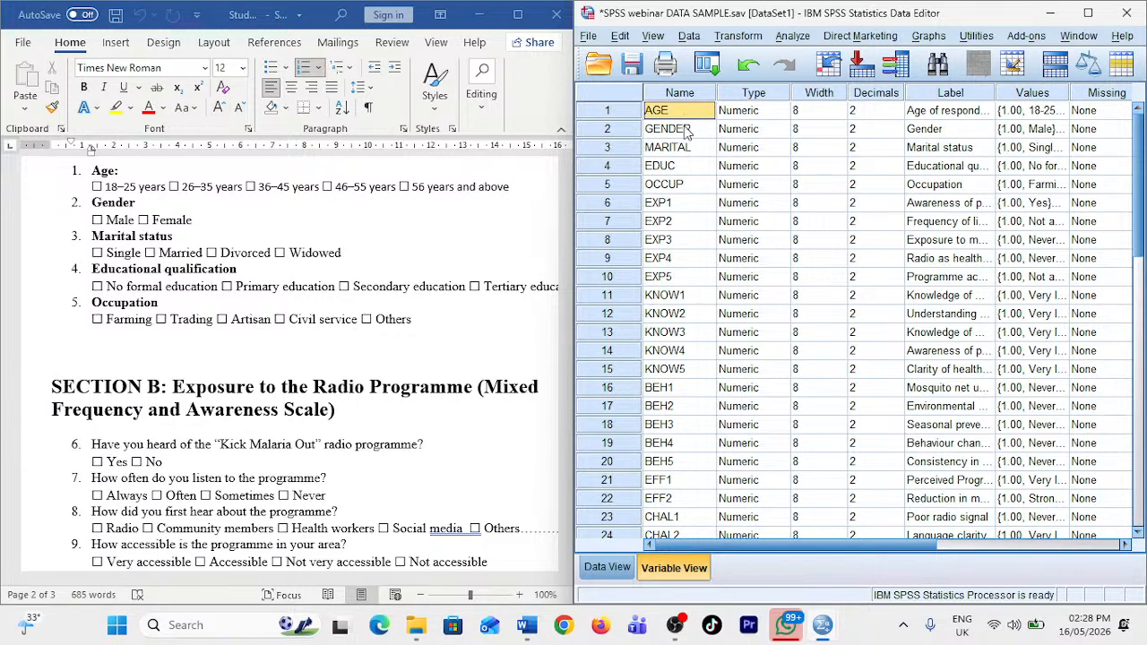
pyautogui.click(686, 130)
pyautogui.click(674, 152)
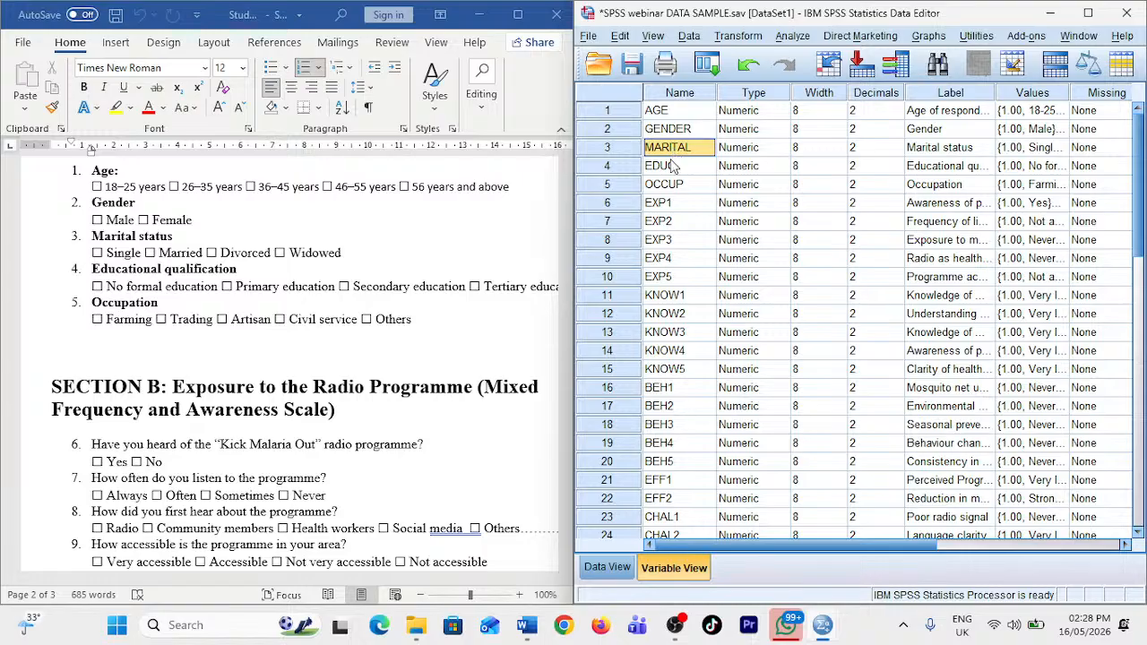
pyautogui.click(672, 168)
pyautogui.click(681, 190)
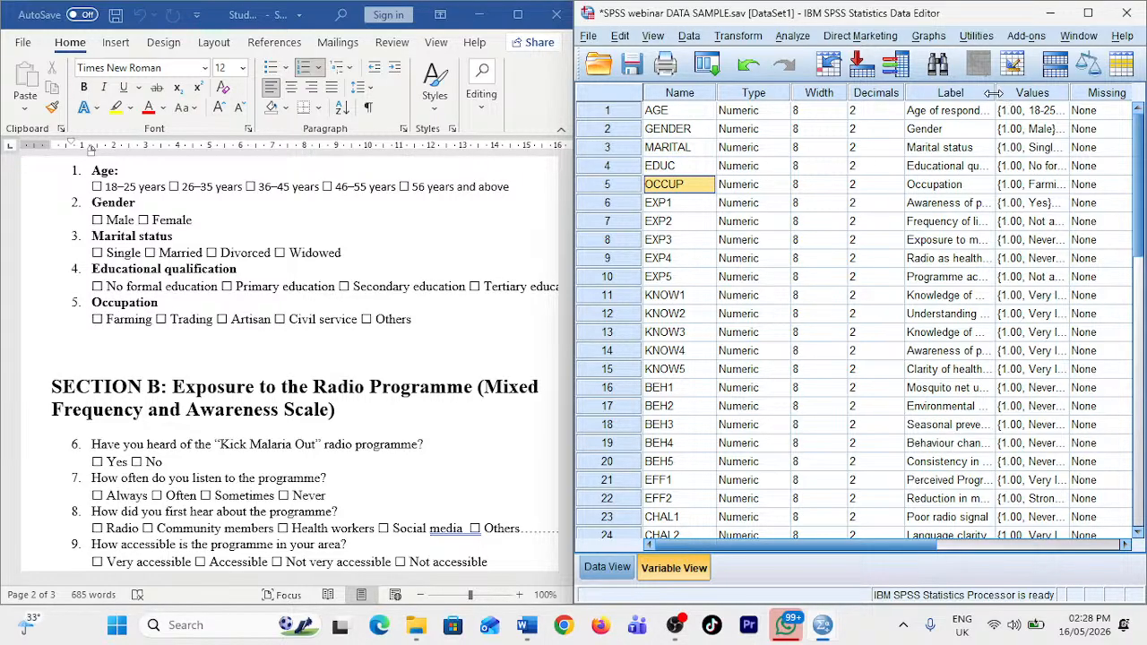
# - Widen the Label column and narrow the Decimals column in the variable list
pyautogui.moveTo(993, 93); pyautogui.dragTo(1055, 94)
pyautogui.moveTo(905, 94); pyautogui.dragTo(875, 89)
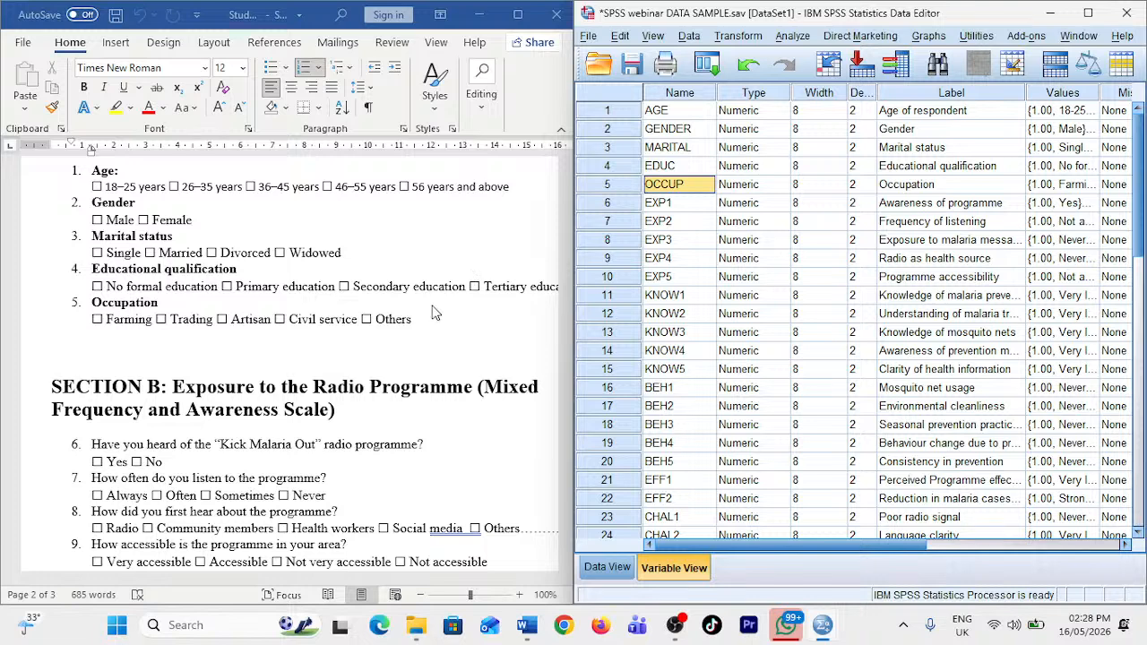
# - Compare questionnaire item 6, "Have you heard of the 'Kick Malaria Out' radio programme?", with the label of the EXP1 variable
pyautogui.scroll(-2, 425, 324)
pyautogui.click(329, 359)
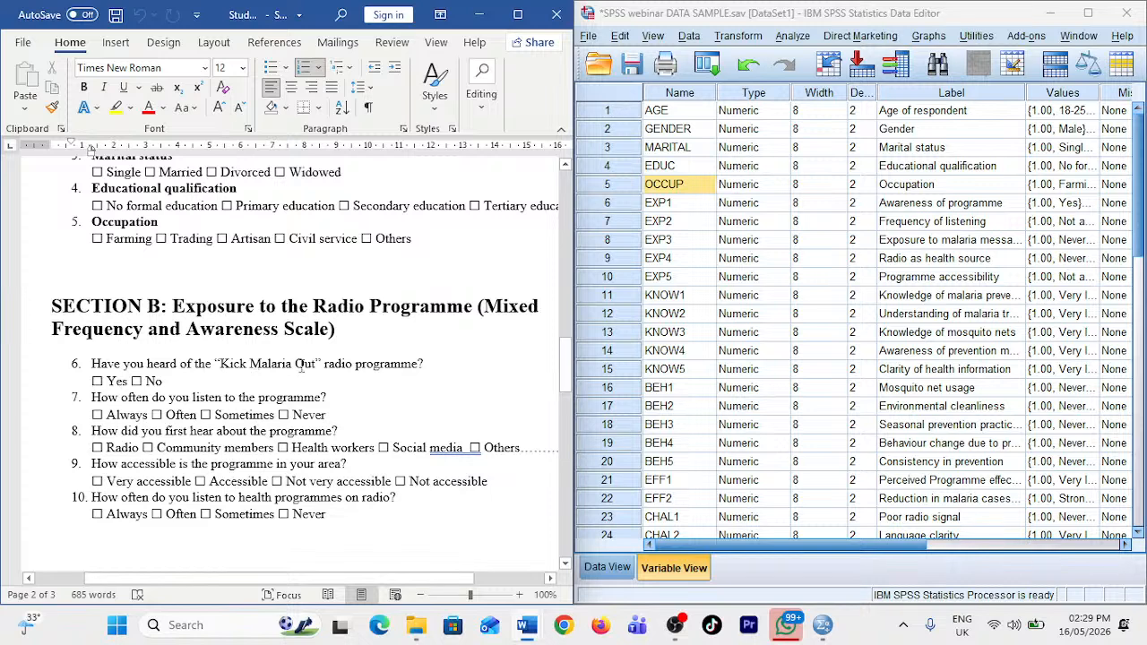
pyautogui.moveTo(428, 365); pyautogui.dragTo(91, 364)
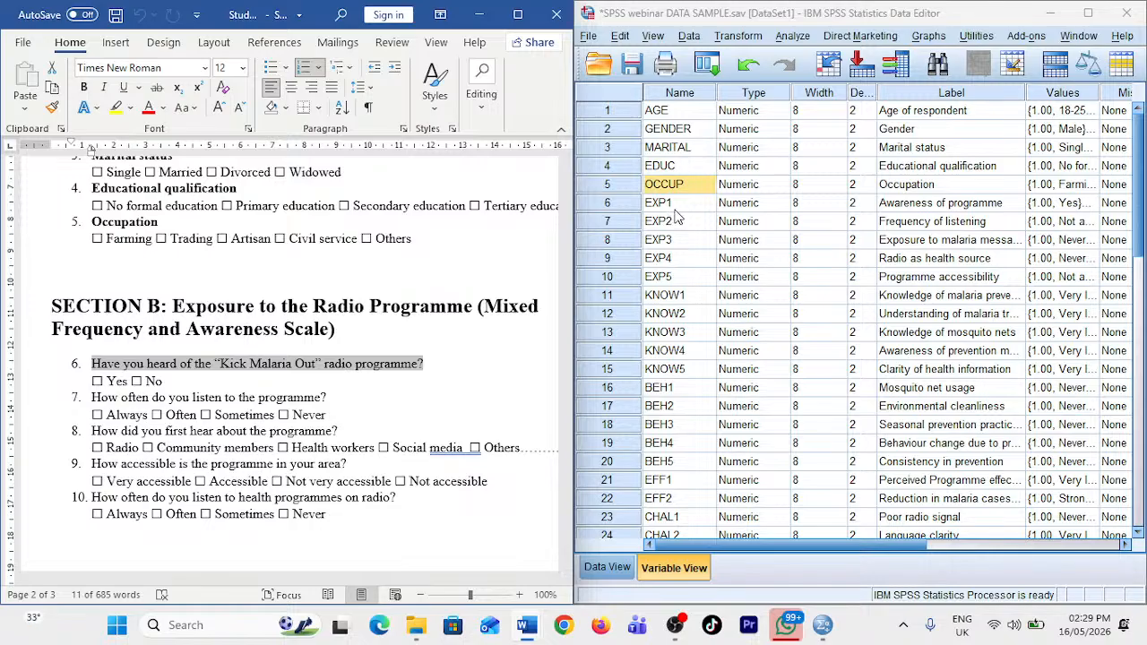
pyautogui.click(905, 209)
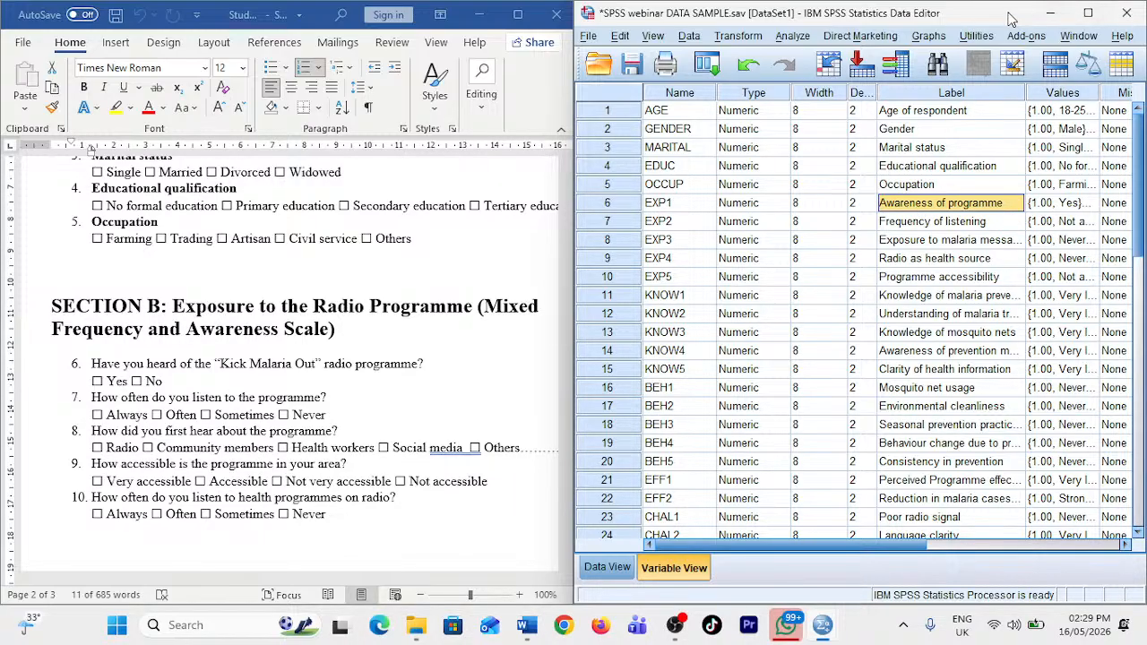
# - Shift the SPSS window over the questionnaire and widen it to show the full Missing column, and review EXP1's value labels
pyautogui.moveTo(1011, 18); pyautogui.dragTo(971, 18)
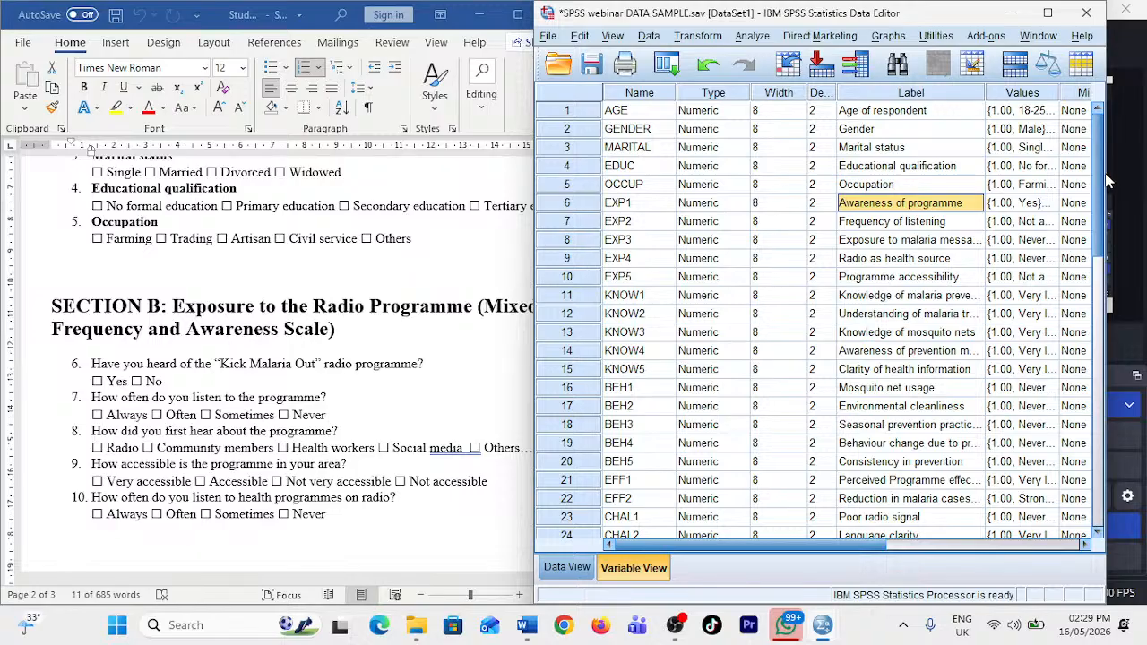
pyautogui.moveTo(1105, 179); pyautogui.dragTo(1140, 182)
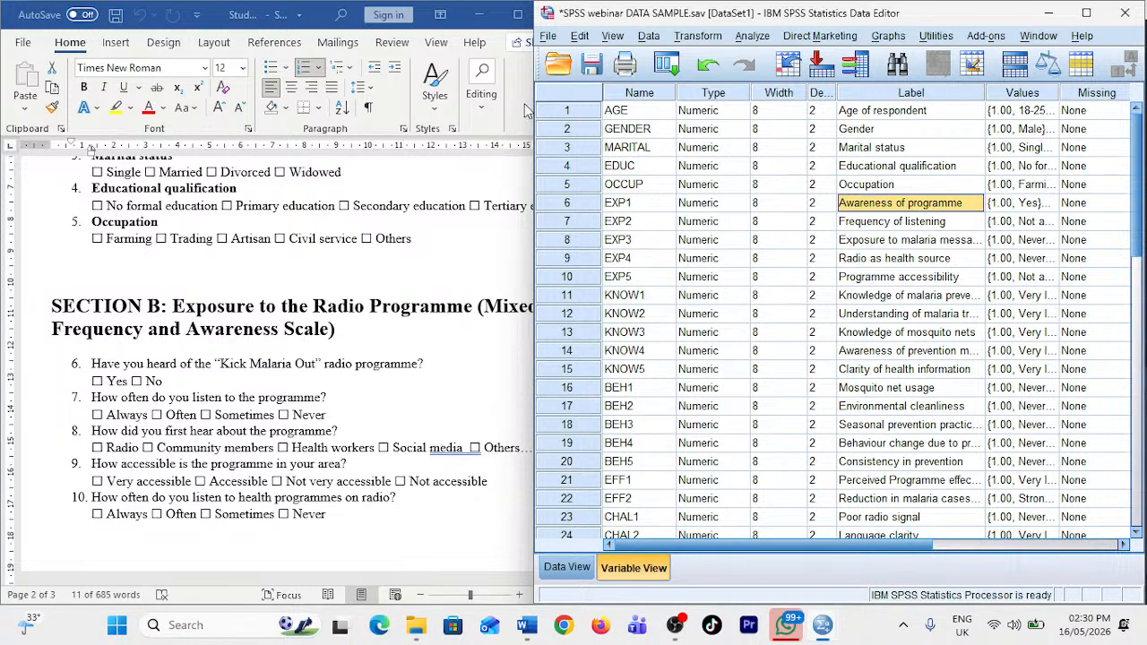
pyautogui.click(1046, 208)
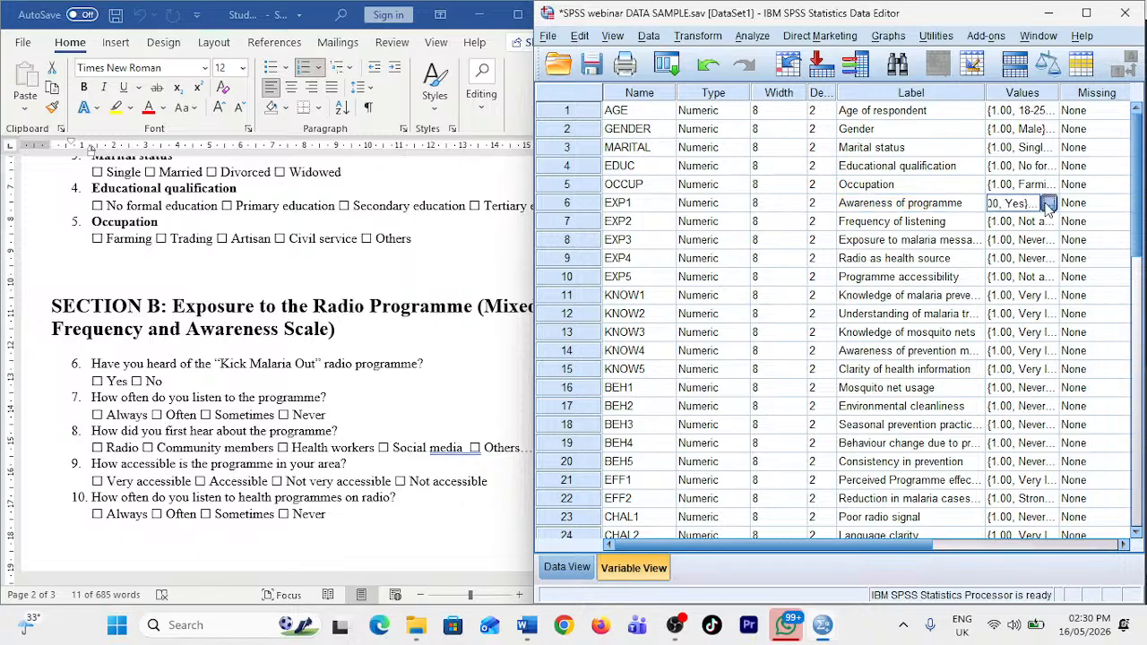
pyautogui.click(1053, 203)
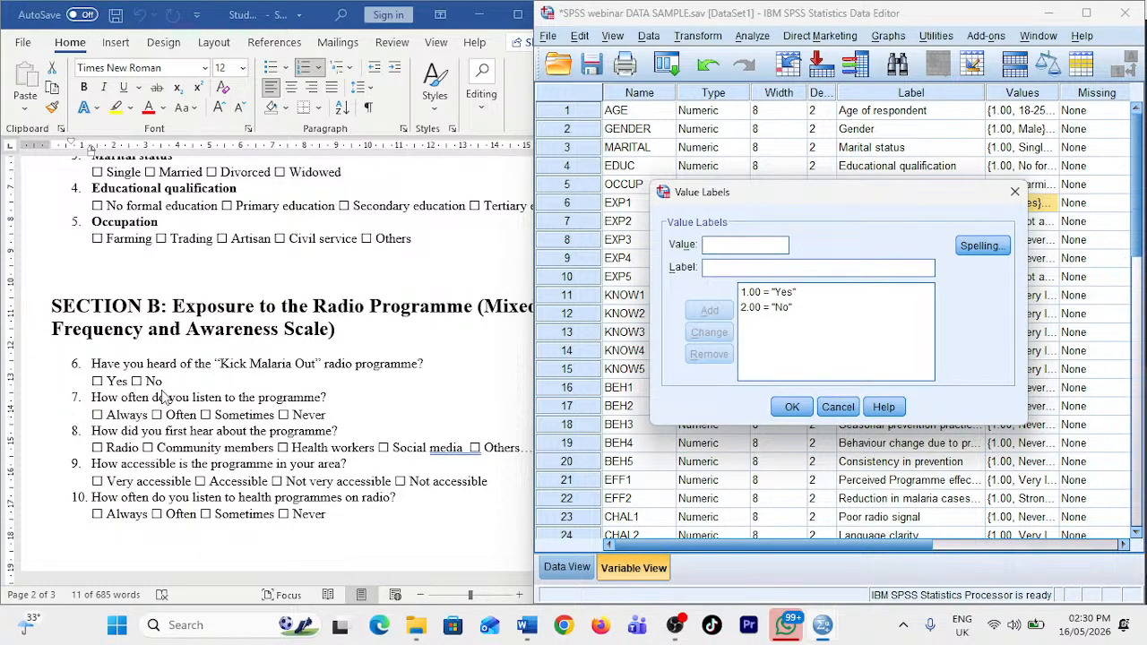
pyautogui.click(797, 407)
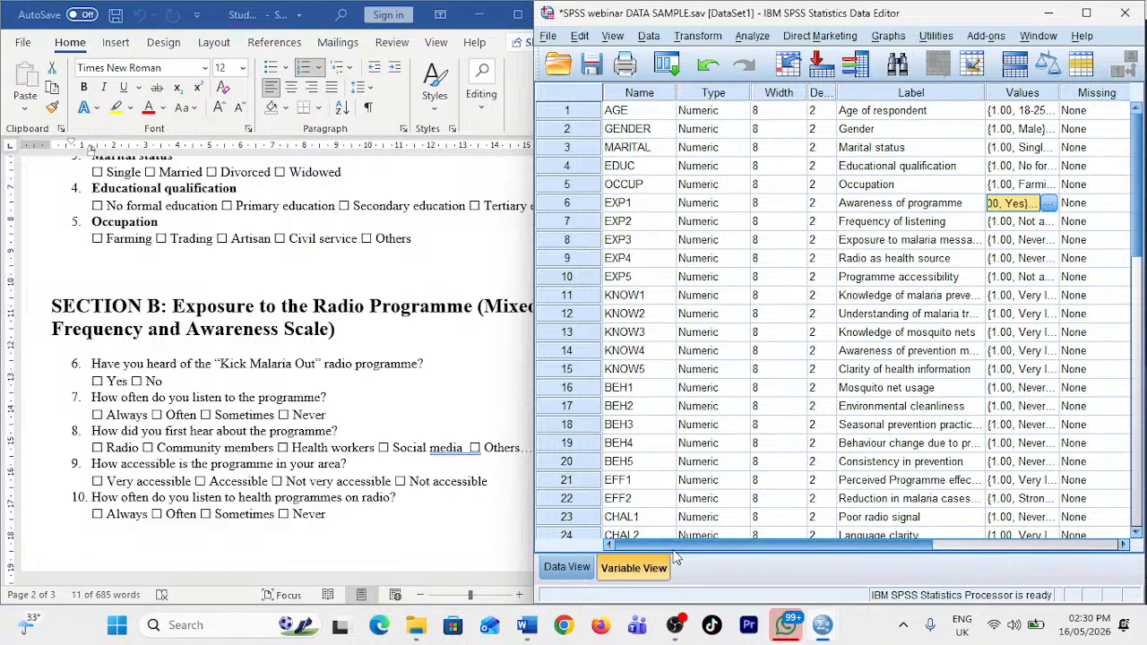
# - Check the value labels of EXP2 and recheck those of EXP1 against items 7 and 6 of the questionnaire
pyautogui.click(1047, 221)
pyautogui.click(1048, 222)
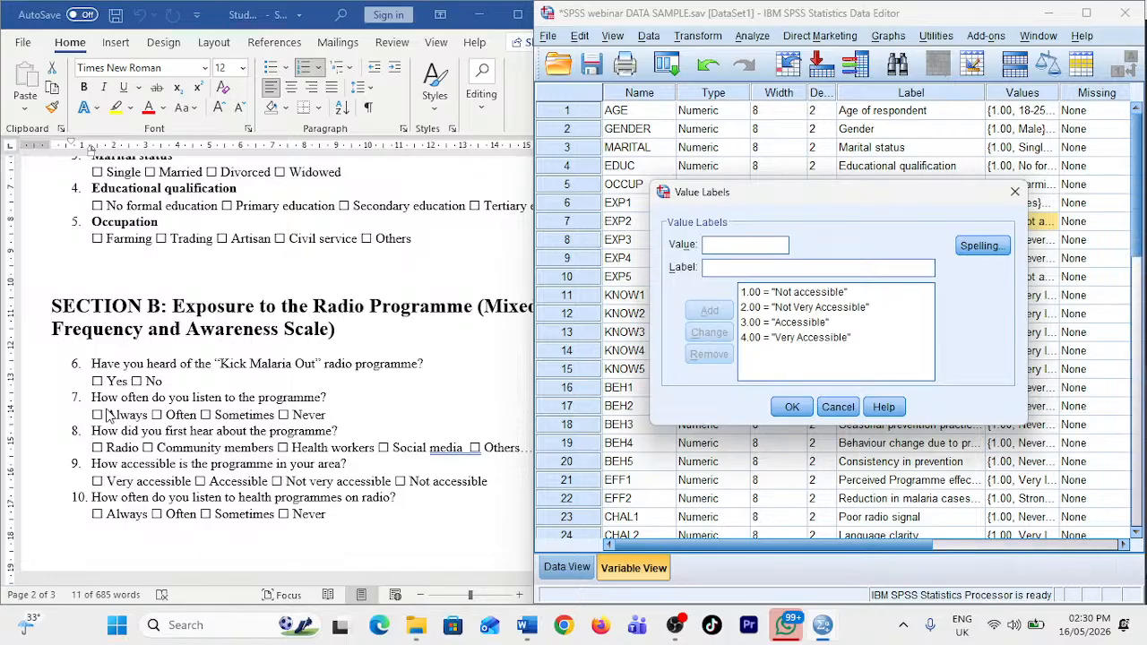
pyautogui.click(1014, 192)
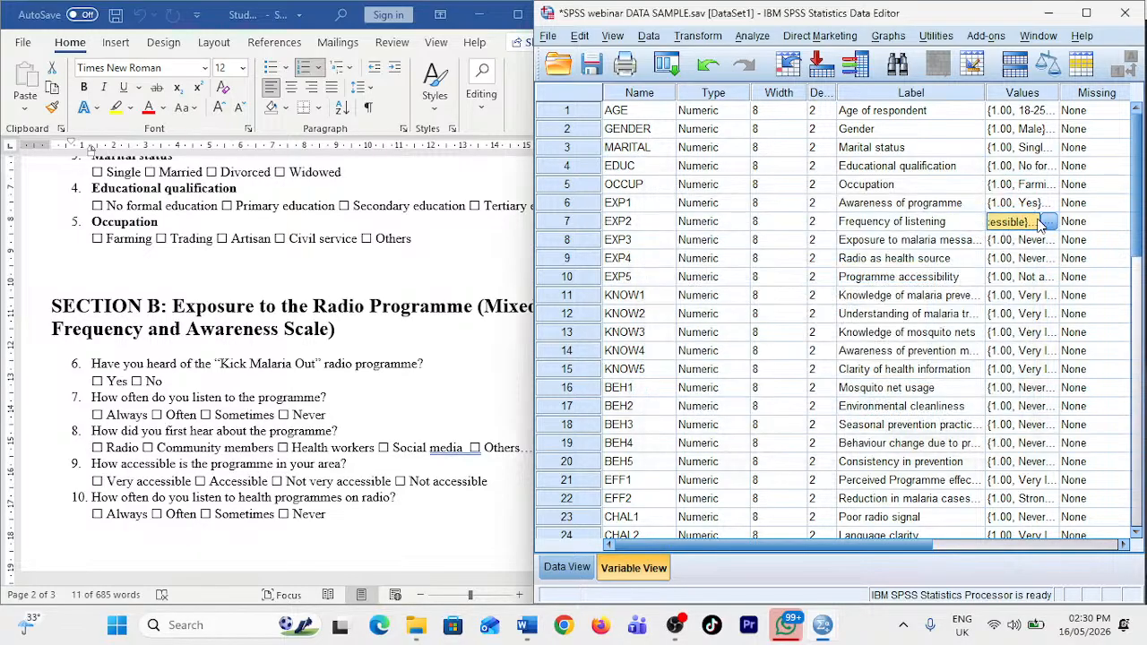
pyautogui.click(1048, 203)
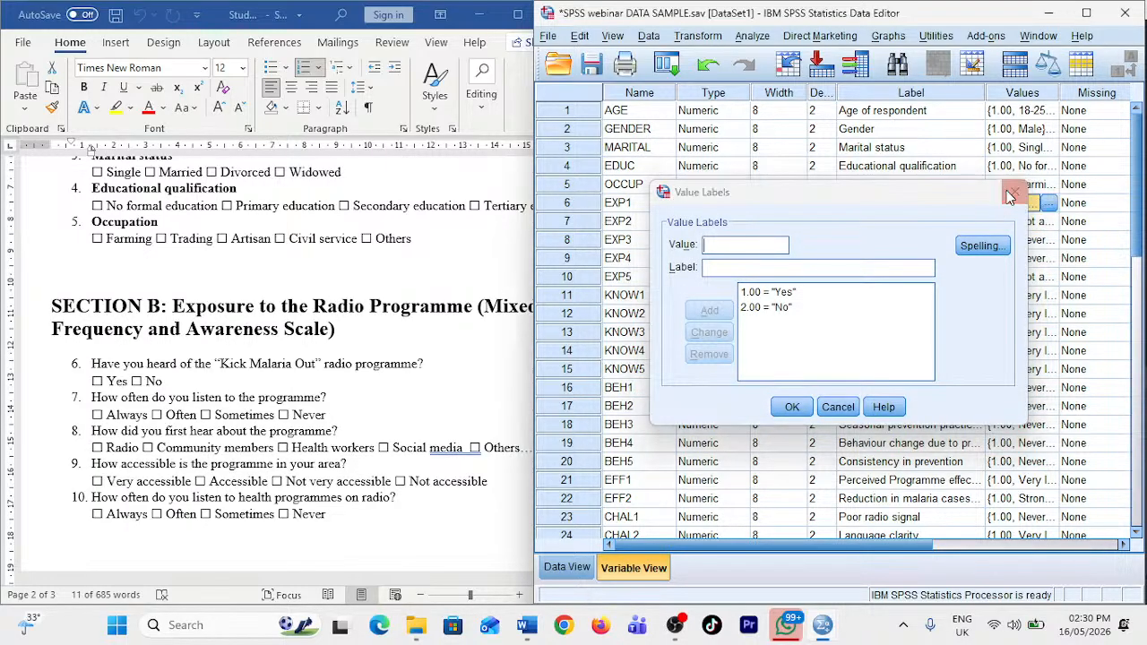
pyautogui.click(1010, 195)
# - Open the EXP2 value labels and change the label for value 1.00 to "Always"
pyautogui.click(1022, 221)
pyautogui.click(1047, 222)
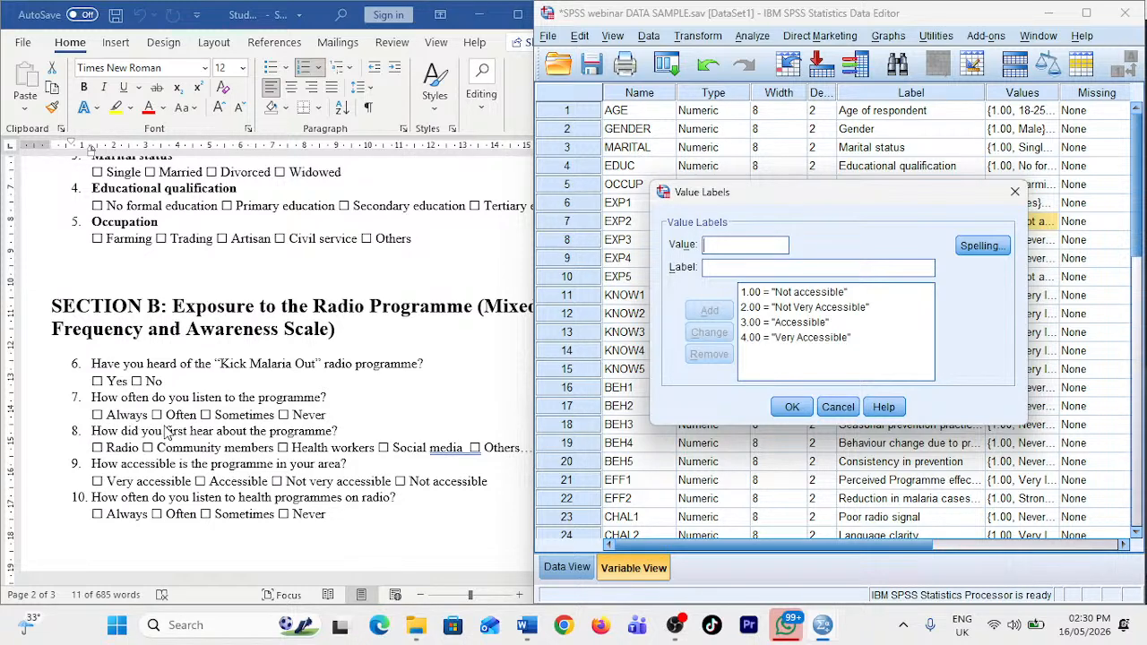
pyautogui.click(820, 293)
pyautogui.click(510, 283)
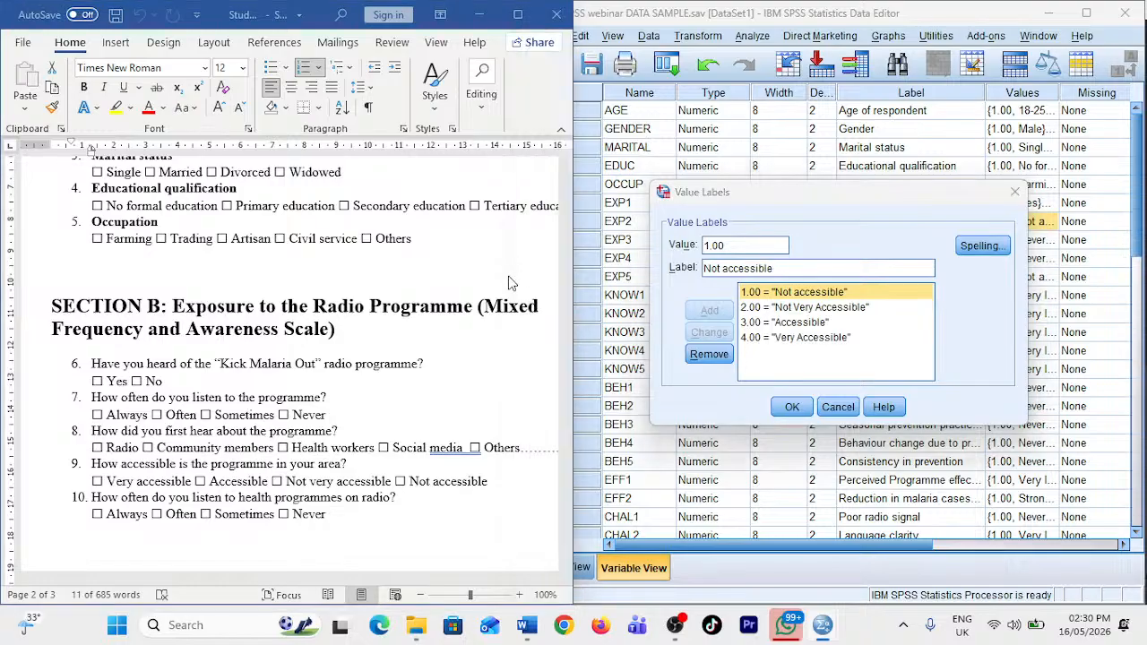
pyautogui.moveTo(816, 267); pyautogui.dragTo(657, 272)
pyautogui.moveTo(854, 202)
pyautogui.mouseDown()
pyautogui.moveTo(717, 234)
pyautogui.moveTo(864, 190)
pyautogui.mouseUp()
pyautogui.write('A')
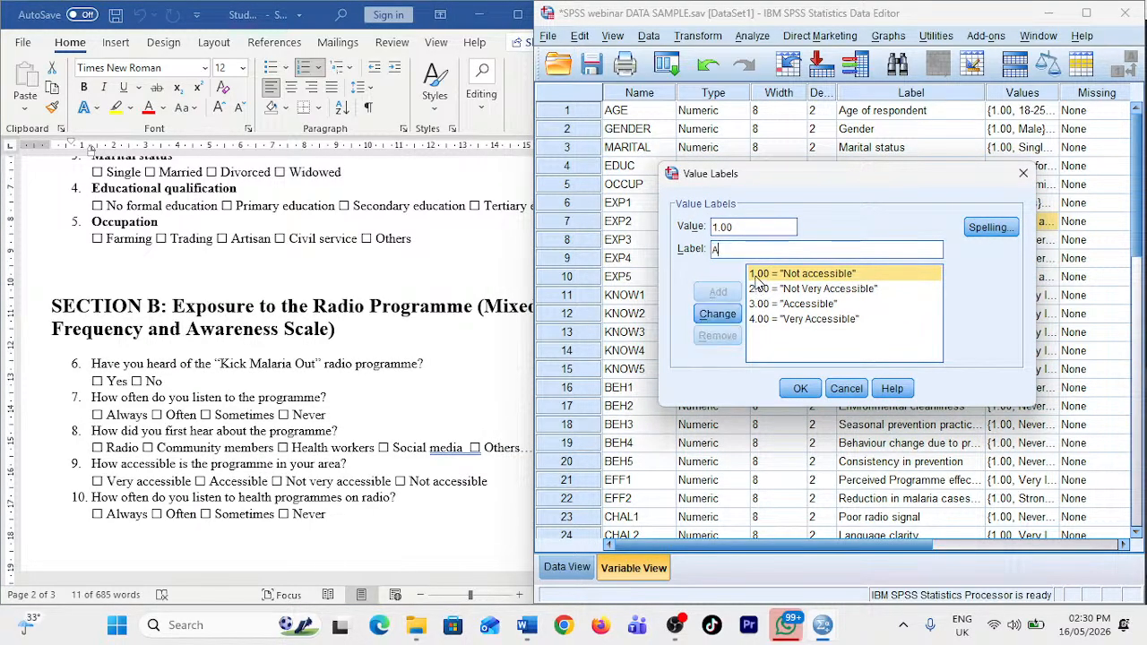
pyautogui.write('lways')
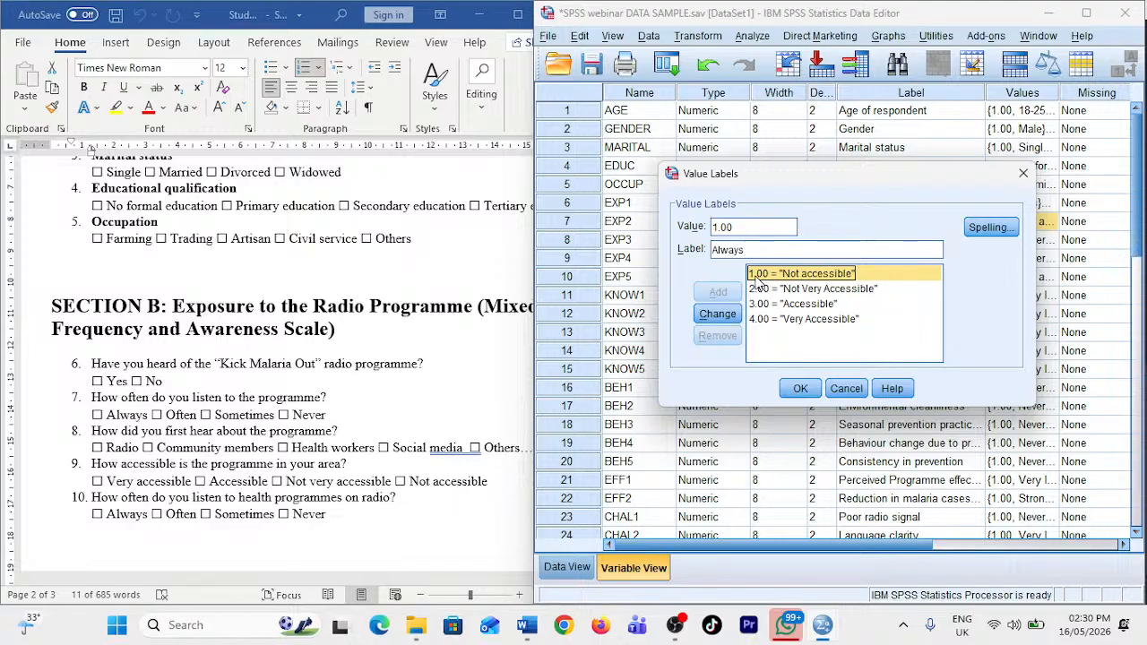
pyautogui.click(717, 313)
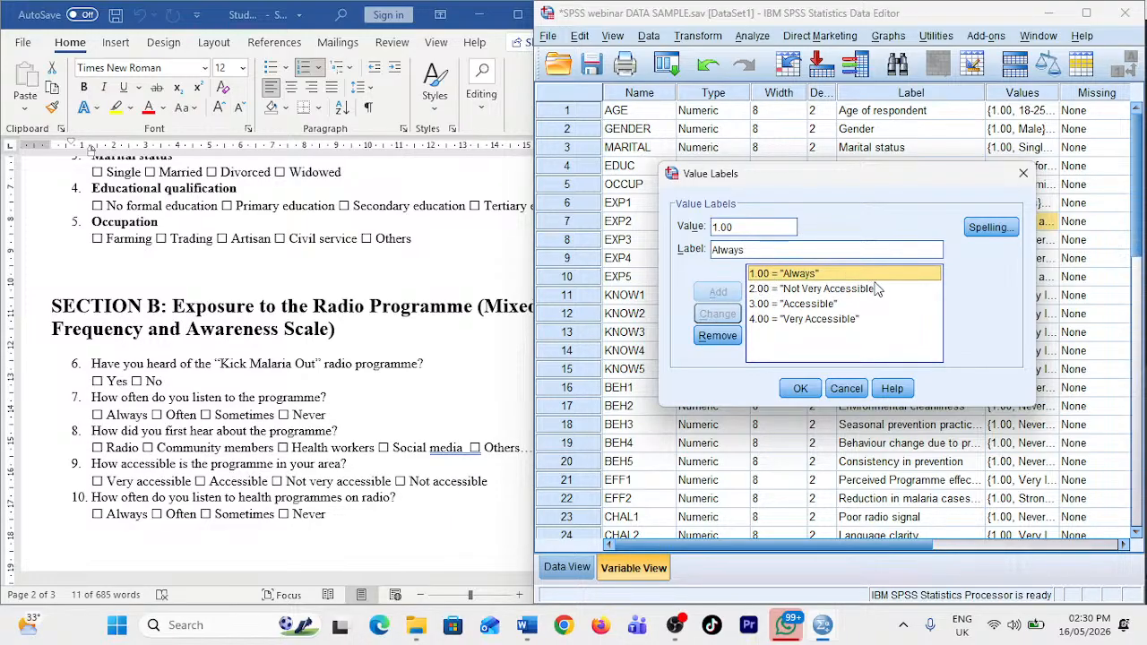
# - Change the EXP2 label for value 2.00 to "Often"
pyautogui.click(878, 289)
pyautogui.click(821, 250)
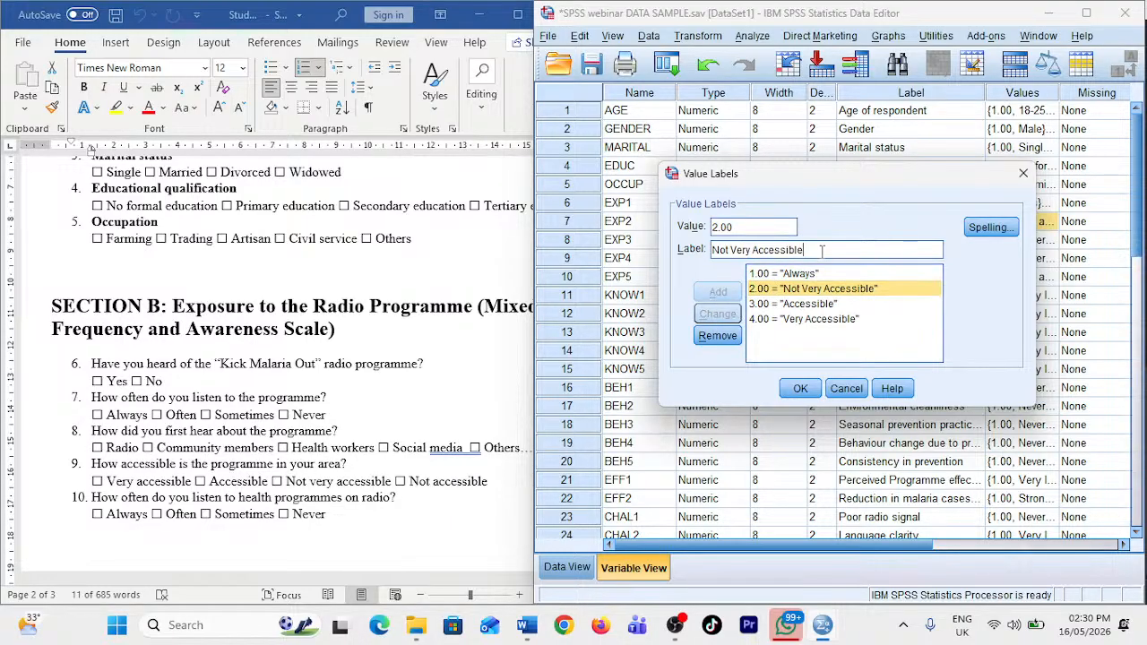
pyautogui.moveTo(822, 251); pyautogui.dragTo(671, 254)
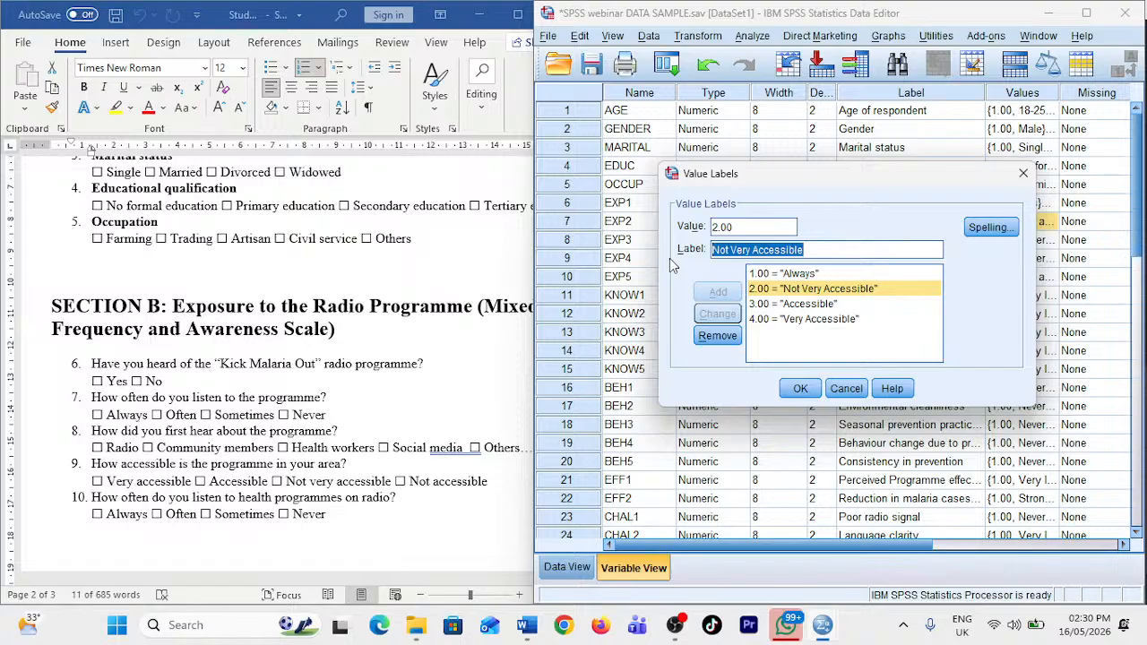
pyautogui.write('Often')
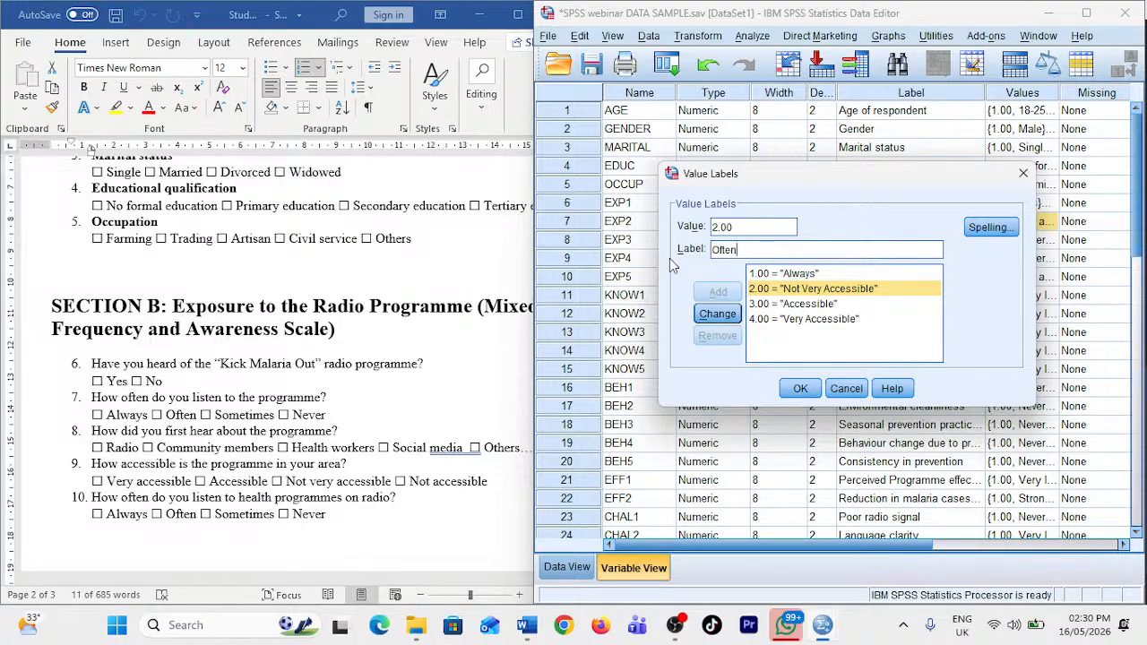
pyautogui.click(727, 312)
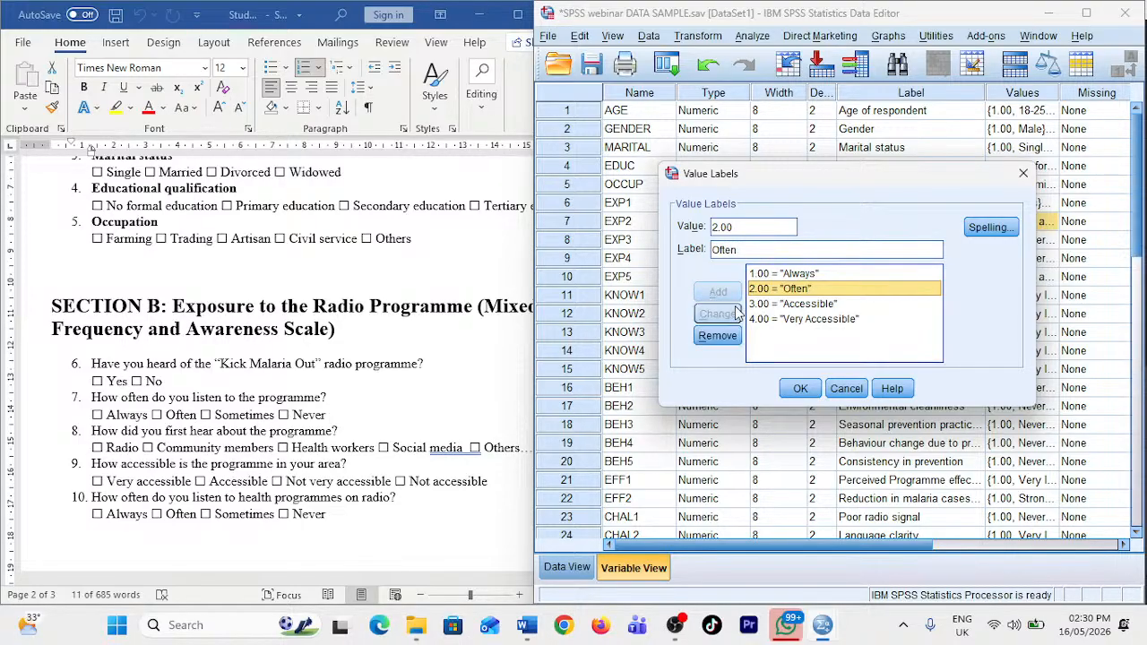
# - Change the EXP2 label for value 3.00 to "Sometimes"
pyautogui.click(792, 304)
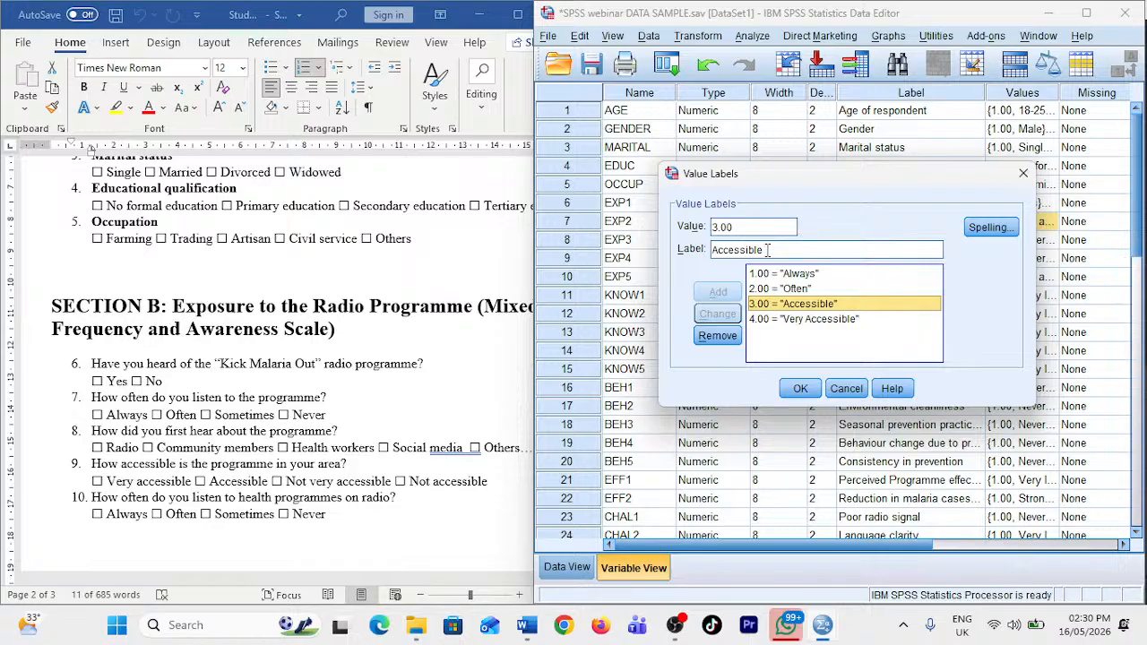
pyautogui.moveTo(769, 250); pyautogui.dragTo(699, 251)
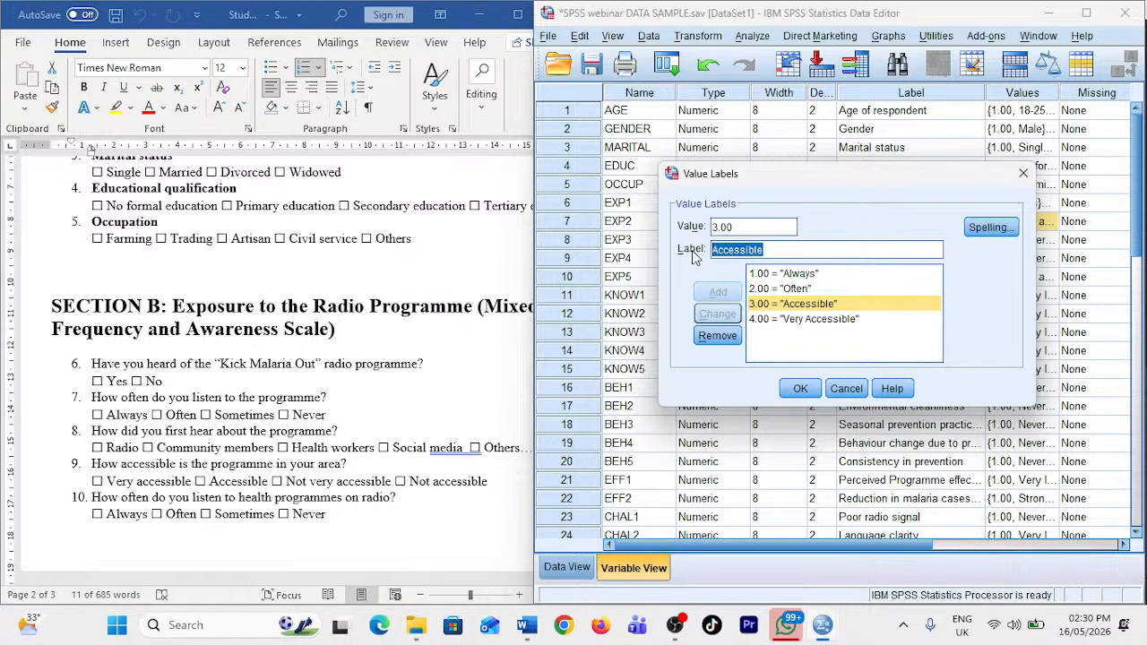
pyautogui.write('Somet')
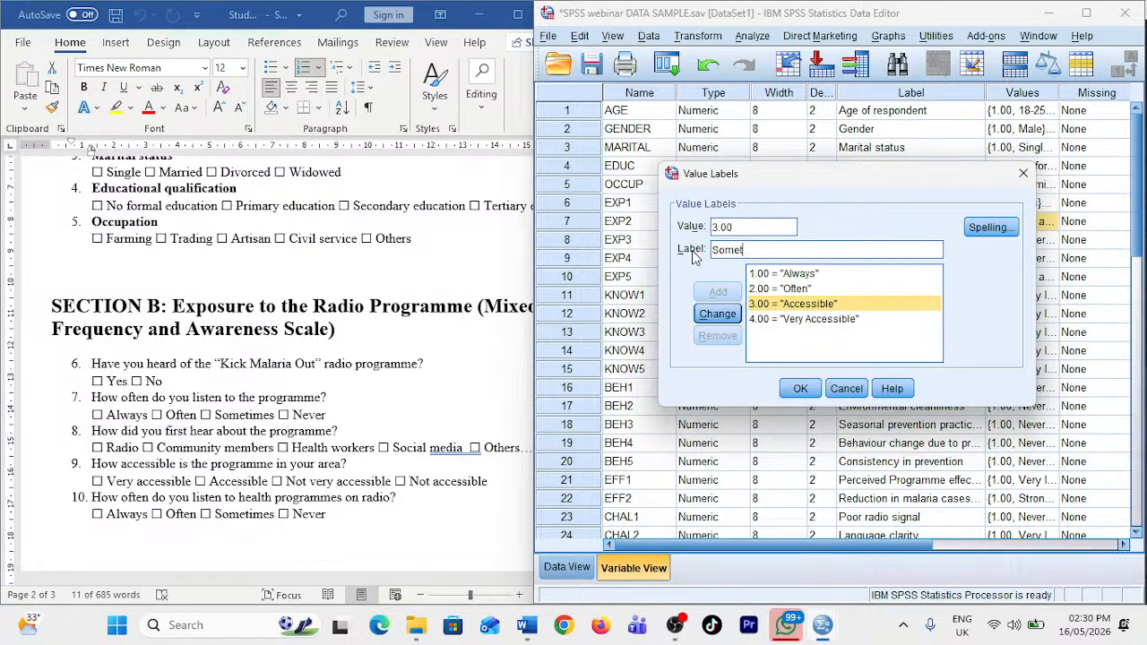
pyautogui.write('imes')
pyautogui.click(720, 315)
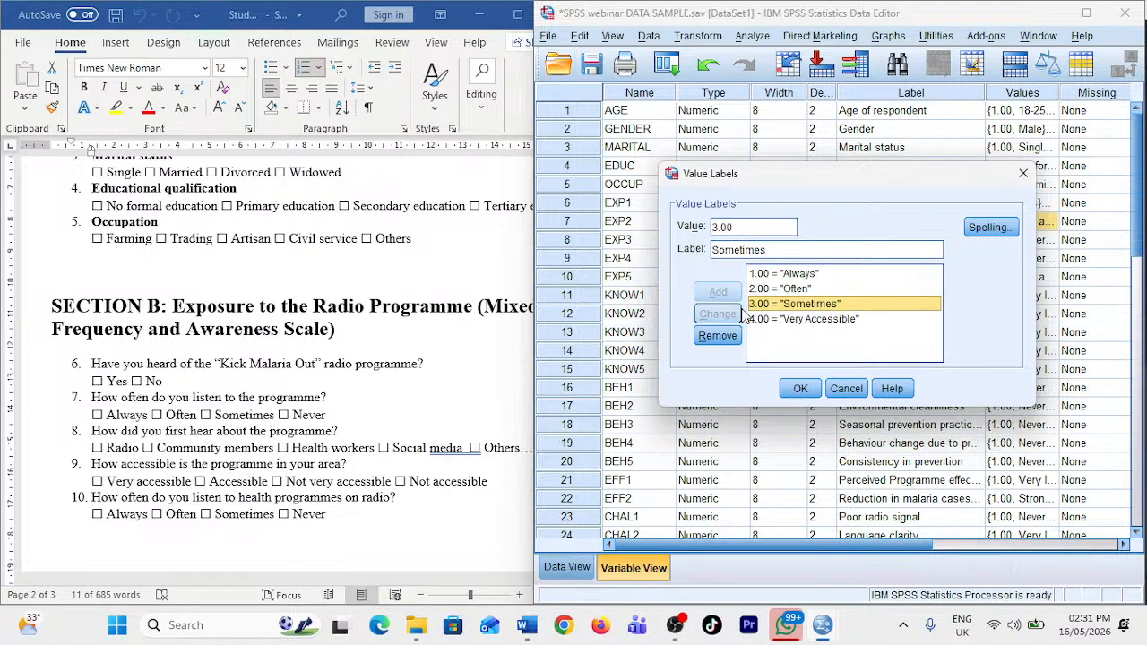
# - Change the EXP2 label for value 4.00 to "Never" and accept the value labels
pyautogui.click(806, 319)
pyautogui.moveTo(798, 250); pyautogui.dragTo(668, 252)
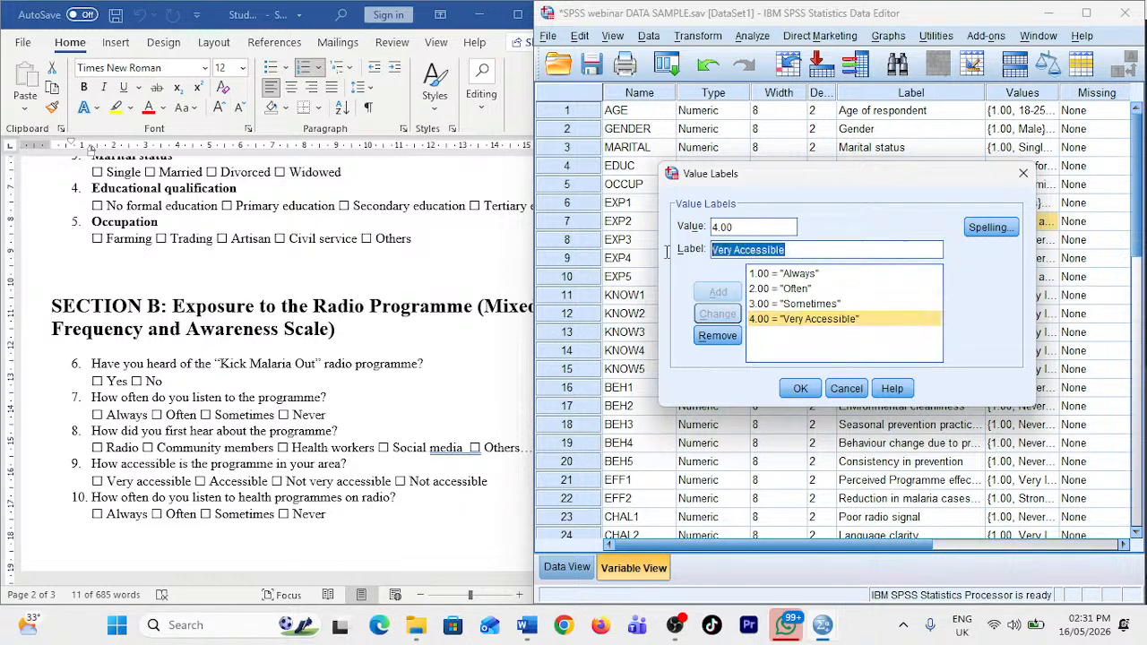
pyautogui.write('Never')
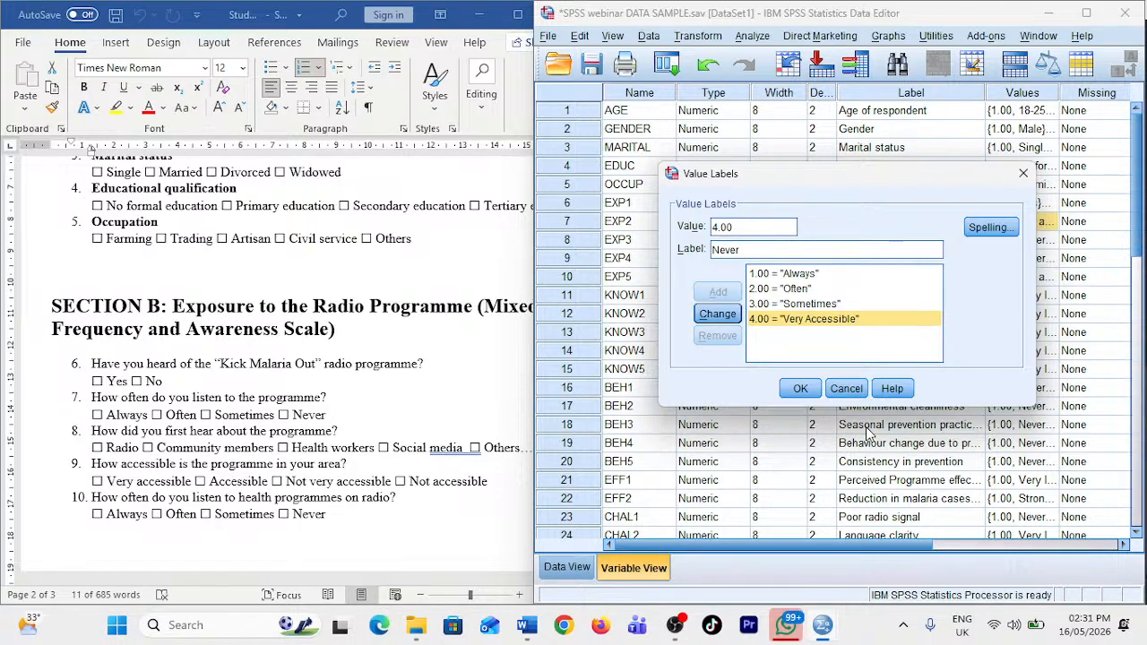
pyautogui.click(800, 388)
pyautogui.click(842, 318)
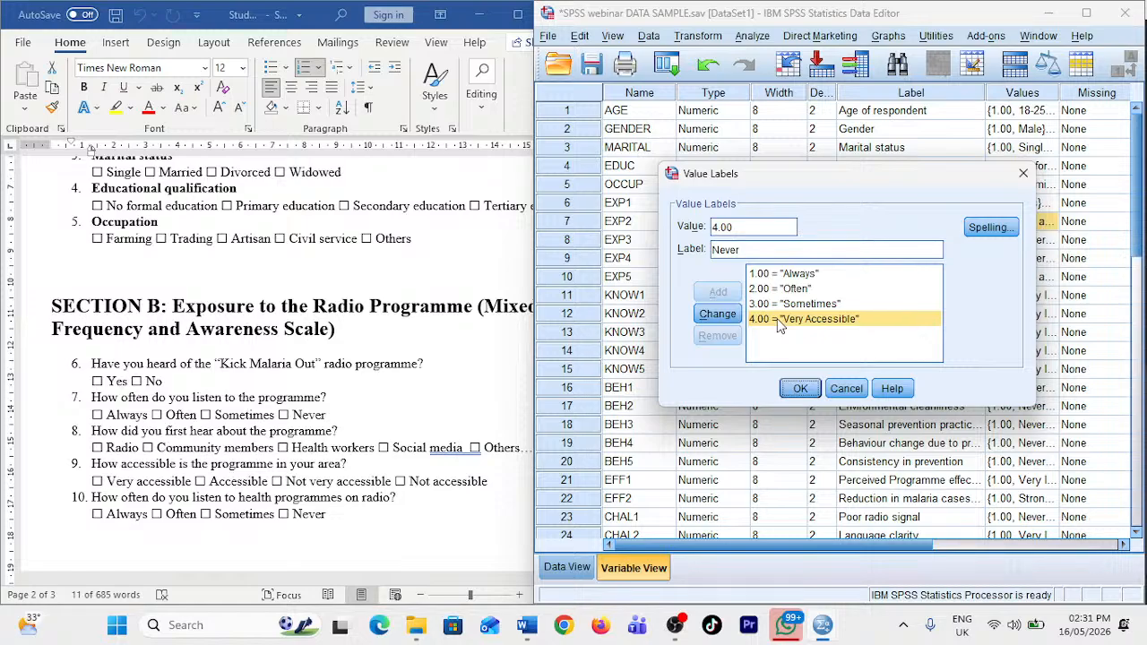
pyautogui.click(717, 313)
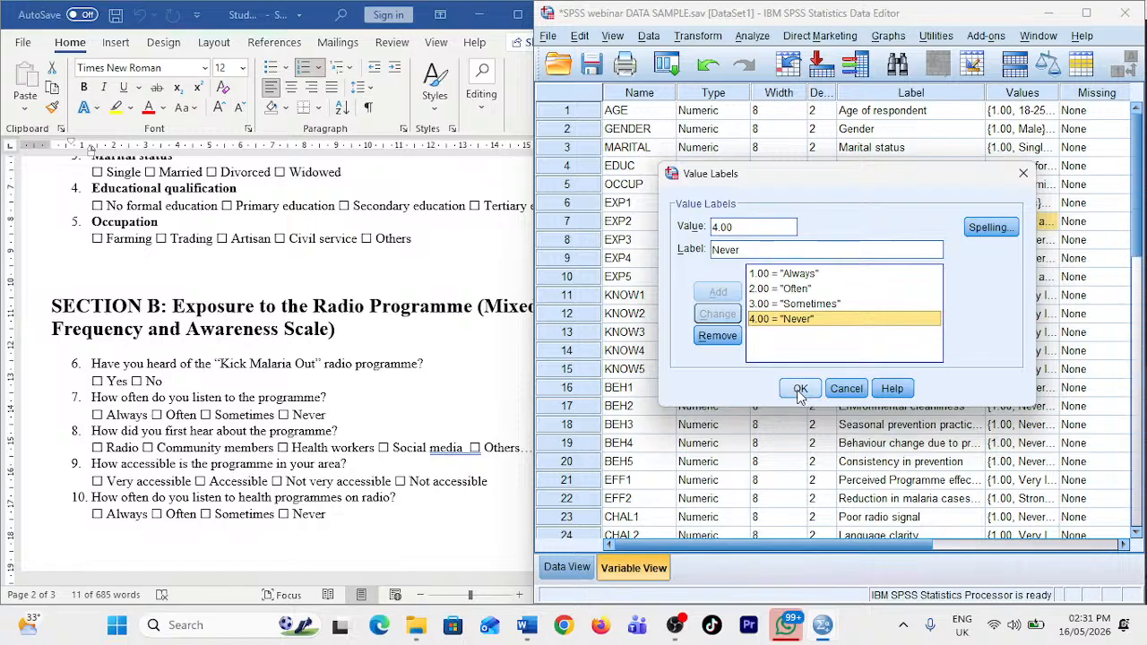
pyautogui.click(800, 389)
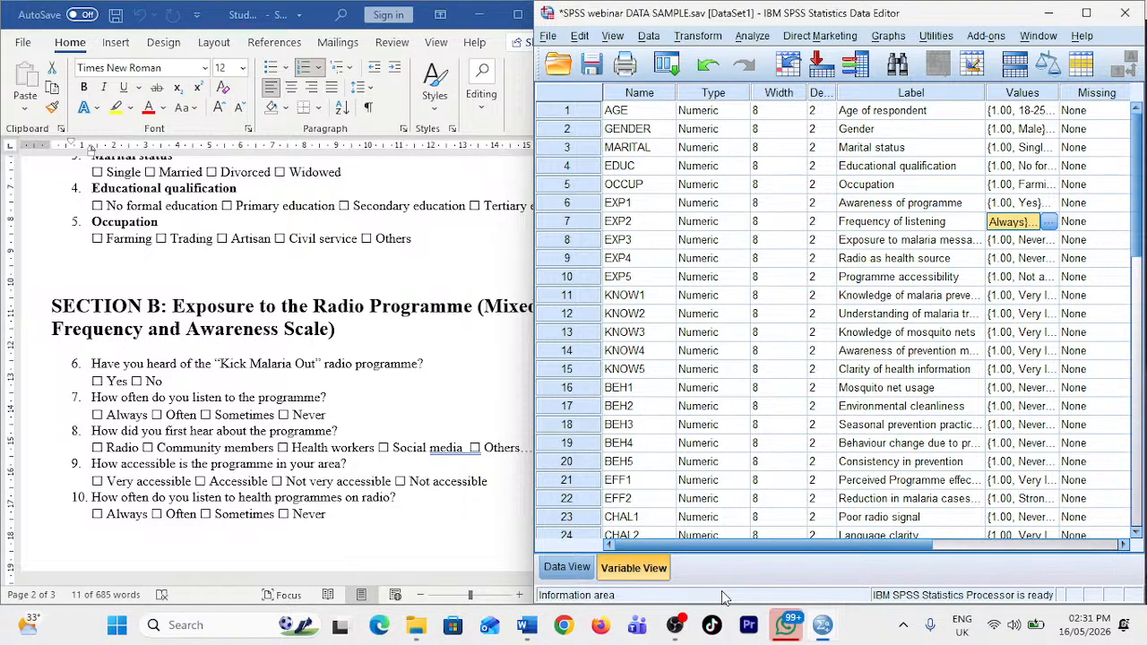
# - Switch to OBS Studio to check the stream, and return to the SPSS variable list
pyautogui.click(678, 628)
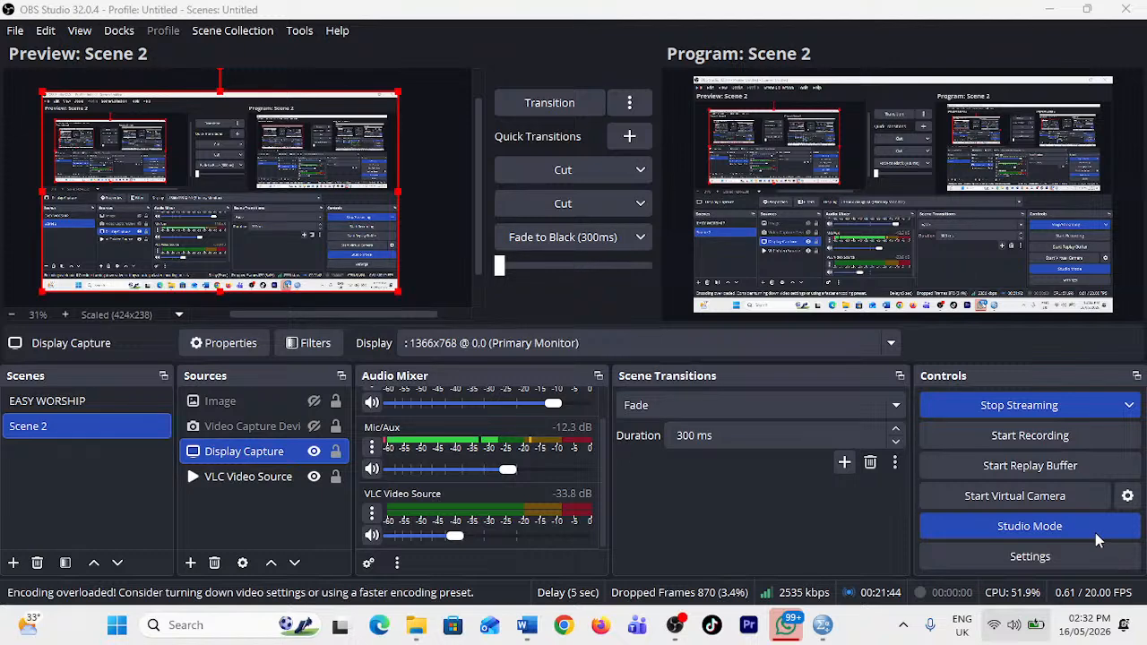
pyautogui.hotkey('alt', 'Tab')
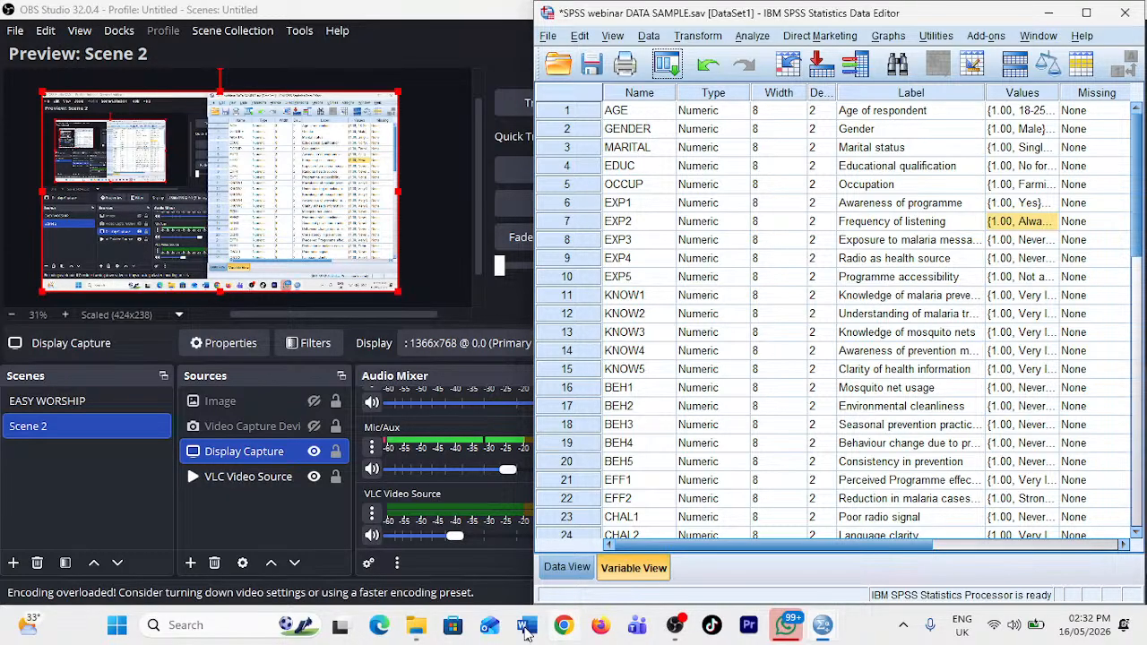
# - Switch to the Word questionnaire and compare its items in Sections C to E with the SPSS variable list
pyautogui.click(527, 632)
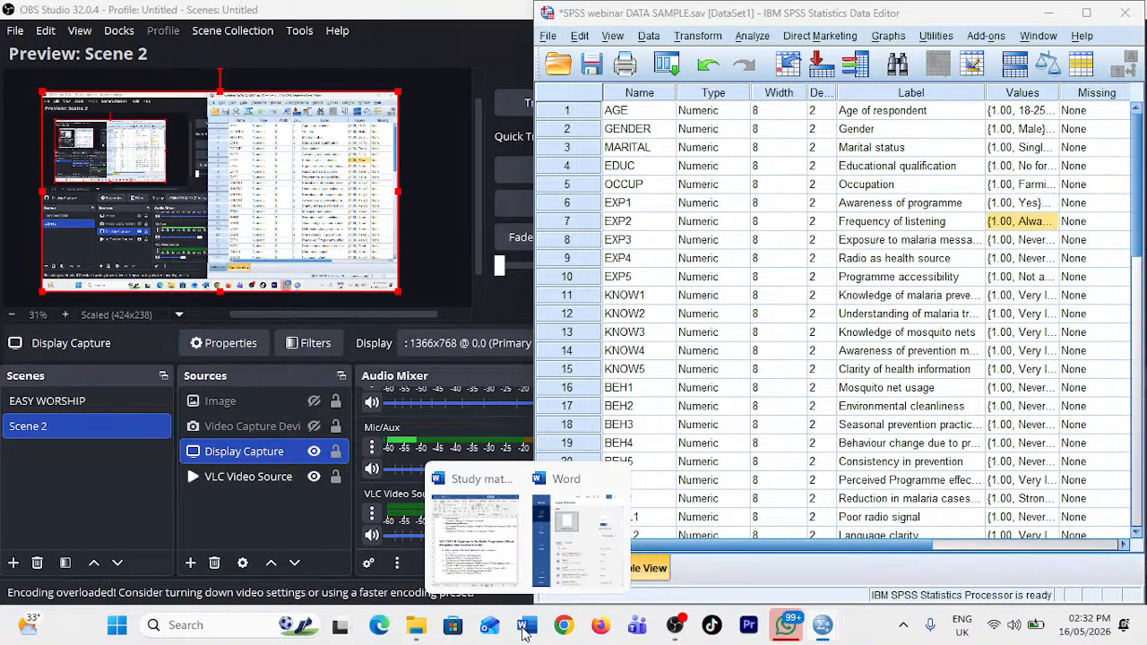
pyautogui.click(475, 538)
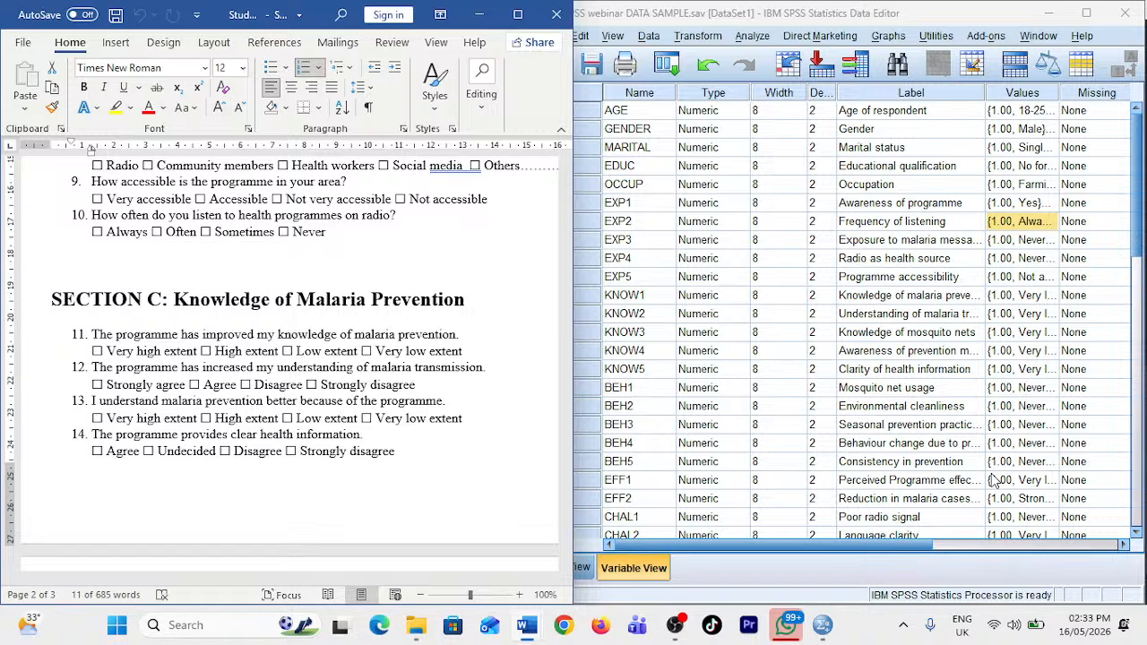
pyautogui.scroll(-1, 992, 481)
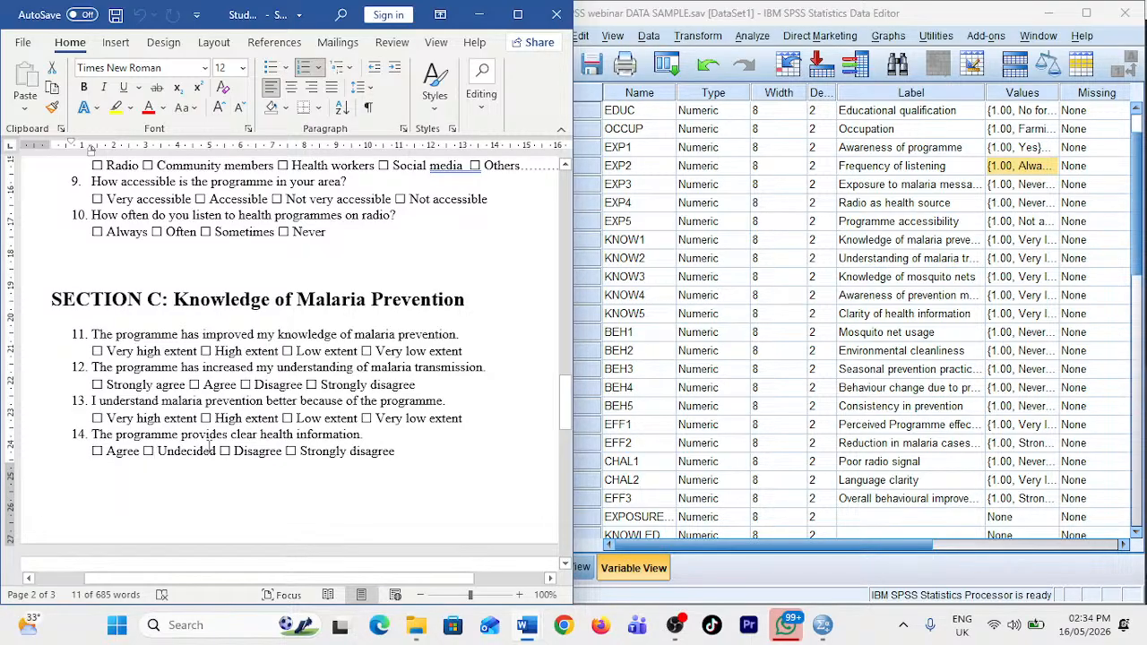
pyautogui.scroll(-6, 348, 448)
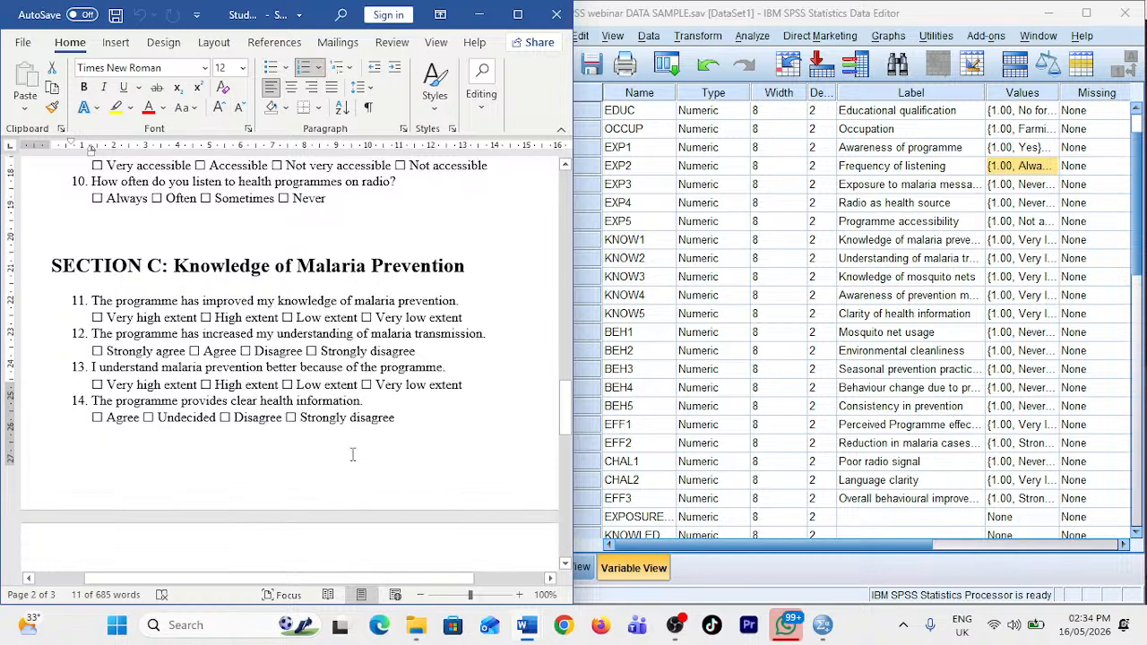
pyautogui.scroll(-5, 502, 438)
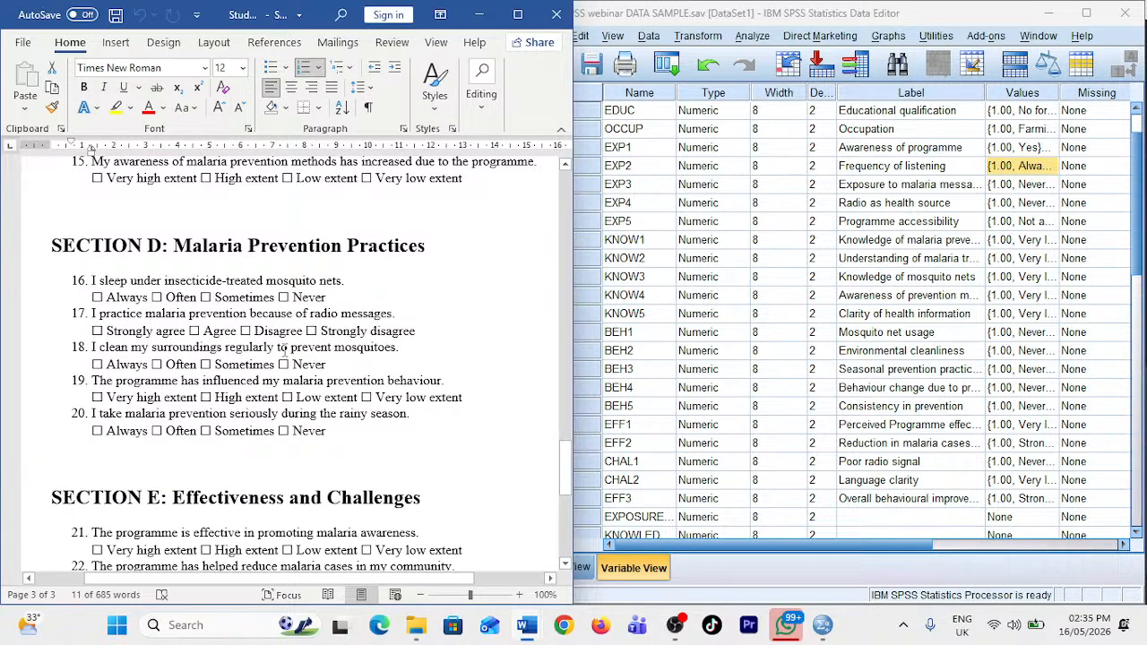
pyautogui.scroll(-1, 185, 260)
pyautogui.scroll(-5, 192, 263)
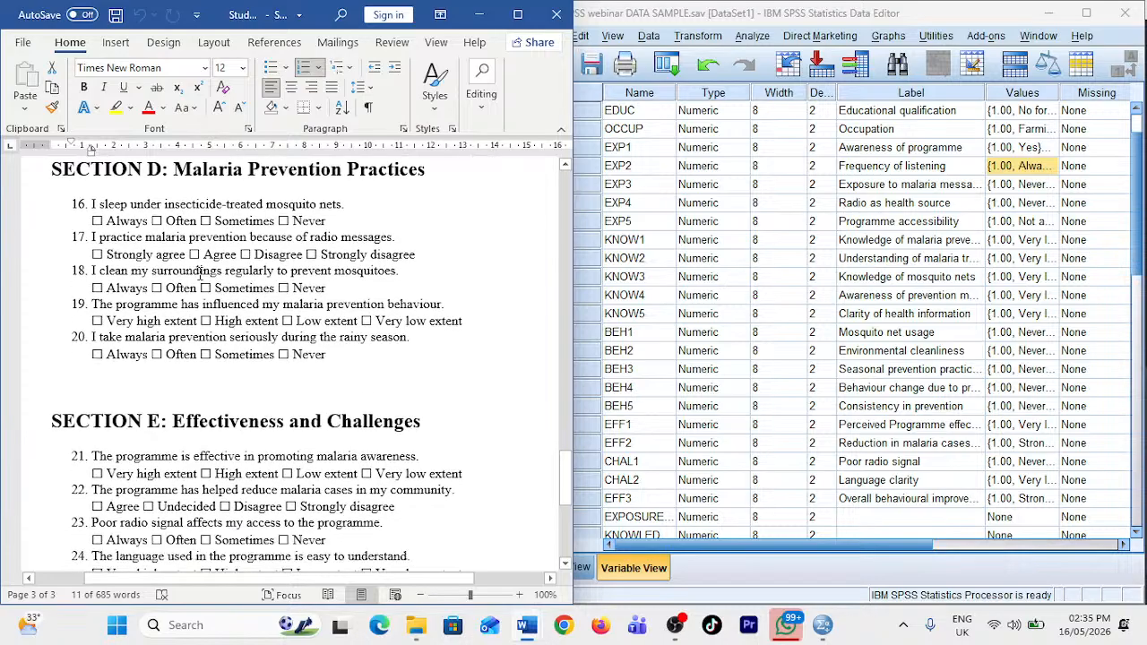
pyautogui.scroll(-2, 667, 396)
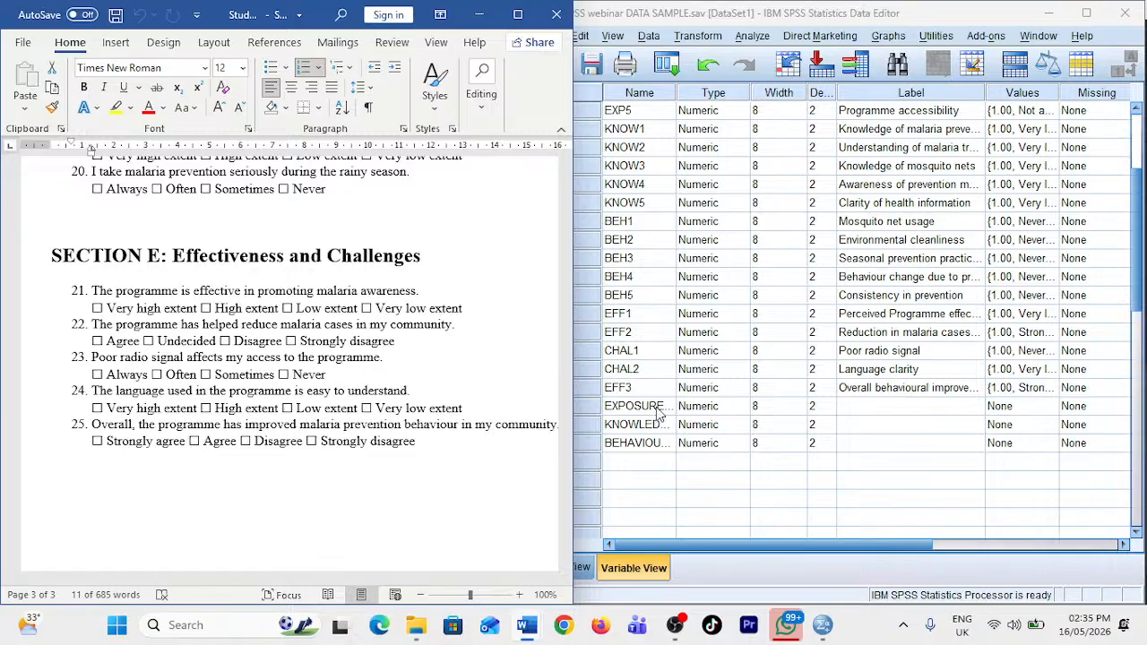
# - Open Compute Variable and go through the five exposure items, from Awareness of programme to Programme accessibility
pyautogui.click(703, 36)
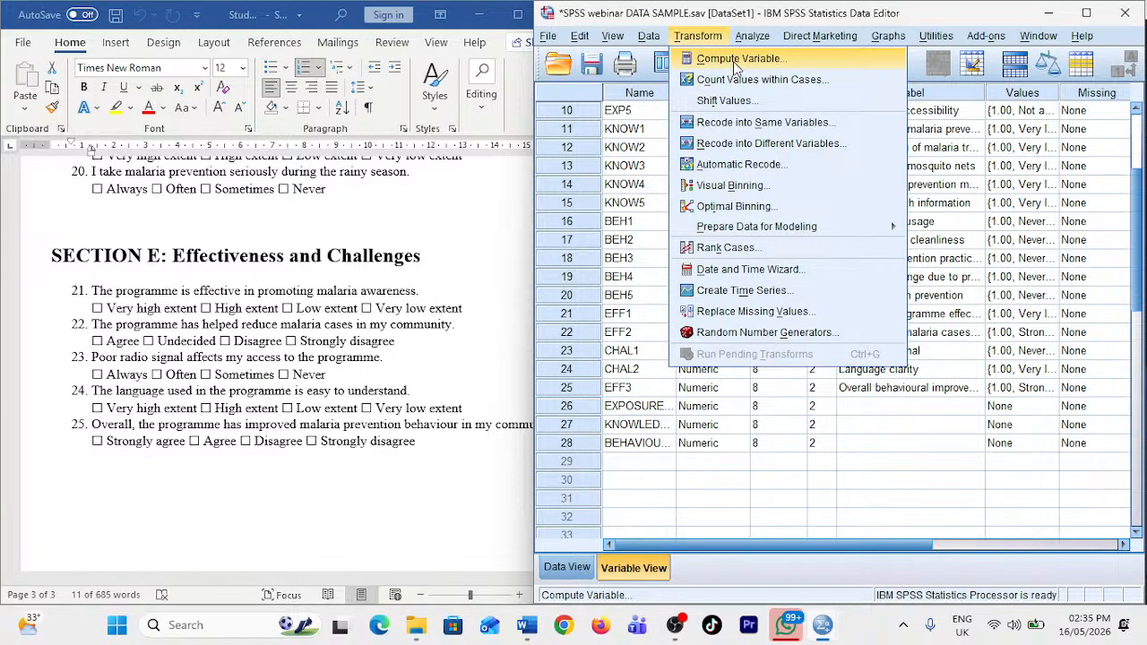
pyautogui.click(734, 58)
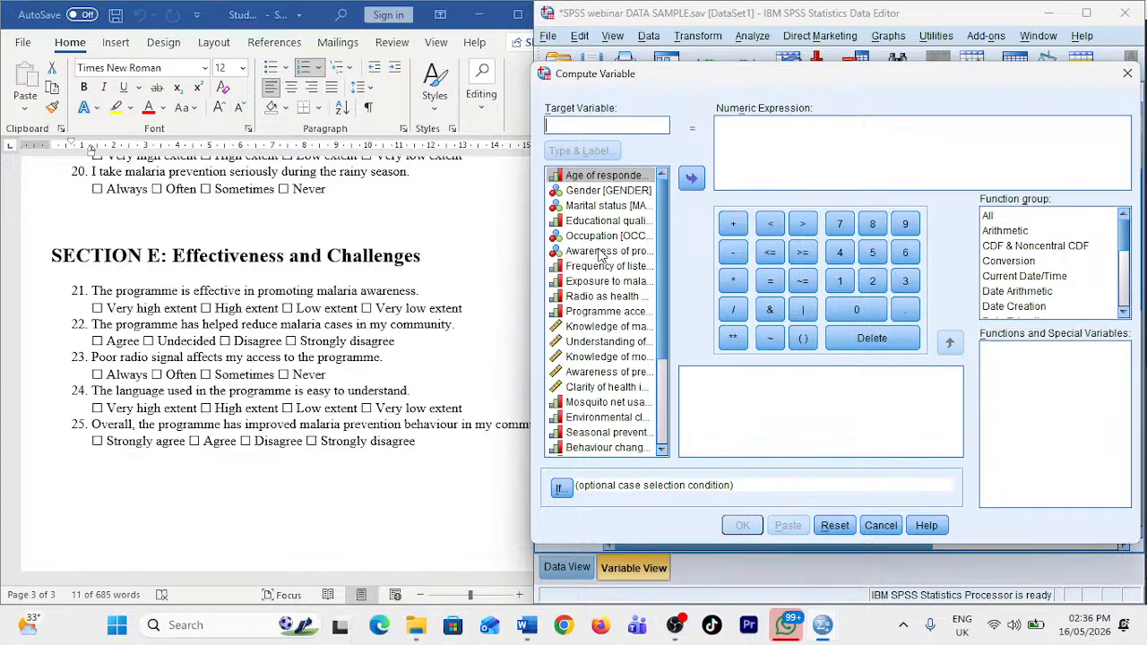
pyautogui.scroll(-1, 603, 257)
pyautogui.scroll(-2, 603, 257)
pyautogui.scroll(3, 605, 254)
pyautogui.click(592, 328)
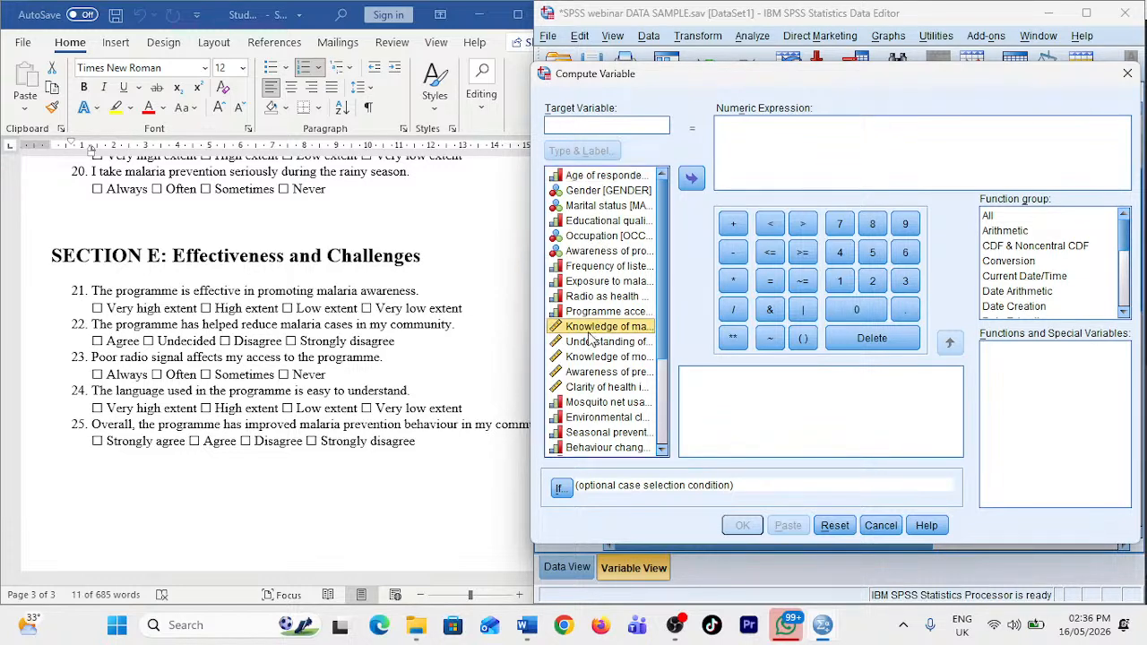
pyautogui.click(590, 256)
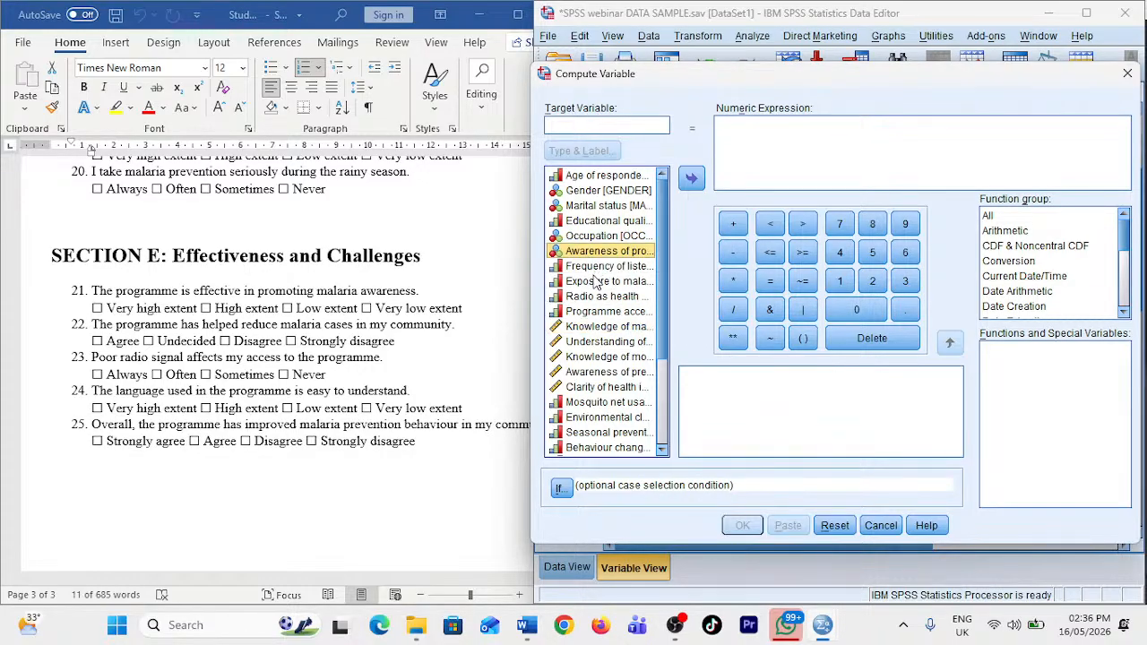
pyautogui.click(594, 267)
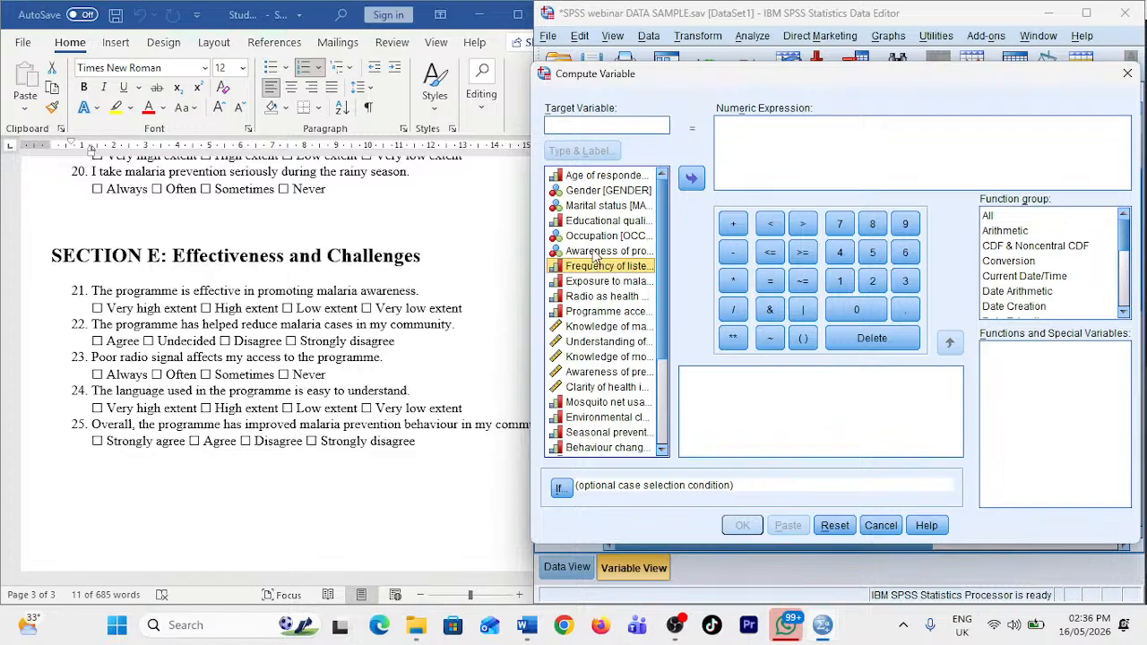
pyautogui.click(595, 254)
pyautogui.click(594, 267)
pyautogui.click(597, 283)
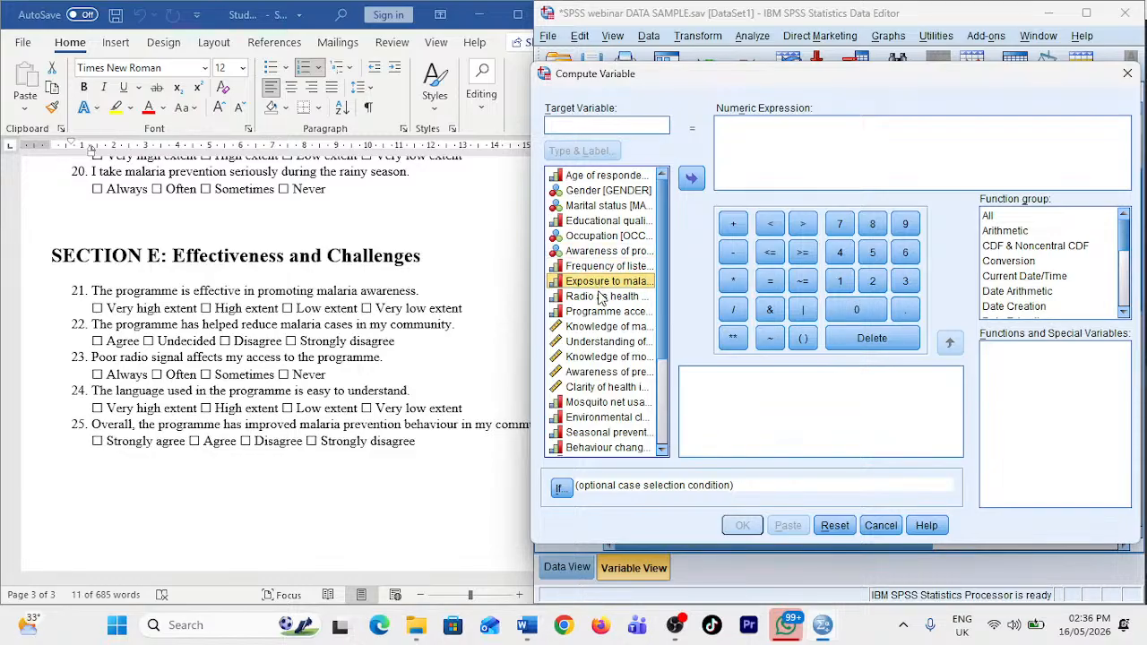
pyautogui.click(603, 299)
pyautogui.click(603, 311)
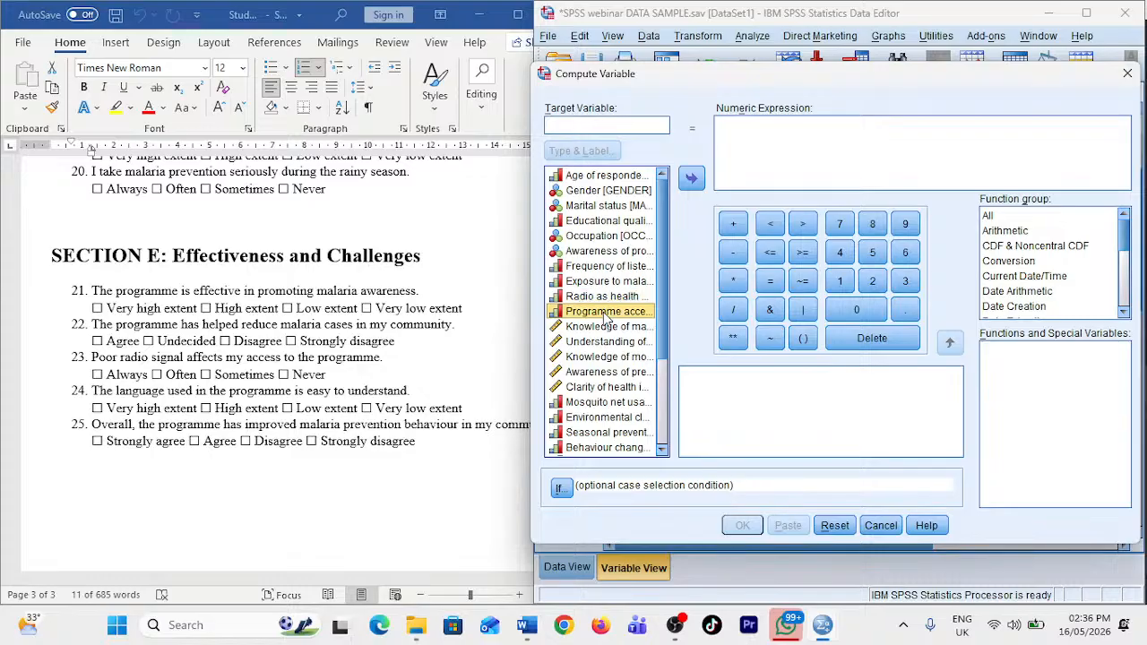
pyautogui.click(692, 180)
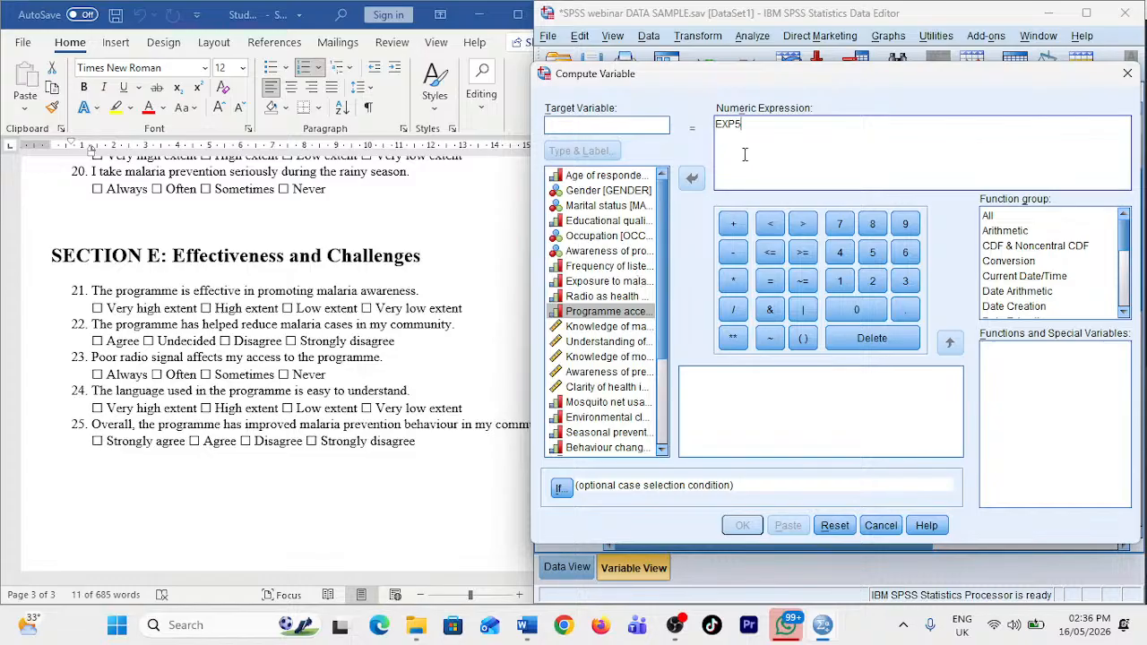
pyautogui.press('BackSpace')
pyautogui.press('BackSpace')
pyautogui.press('BackSpace')
pyautogui.press('BackSpace')
# - Begin the numeric expression with an opening parenthesis, maximize the Data Editor and move the Compute Variable dialog towards its centre
pyautogui.write('(')
pyautogui.click(591, 252)
pyautogui.click(591, 254)
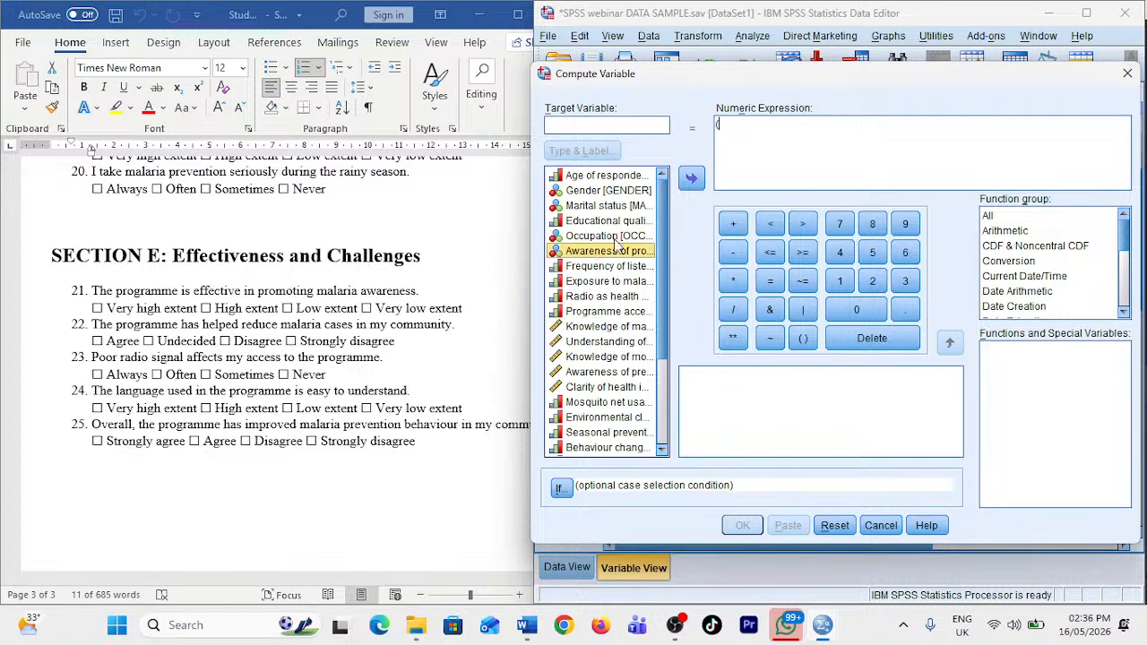
pyautogui.click(1087, 15)
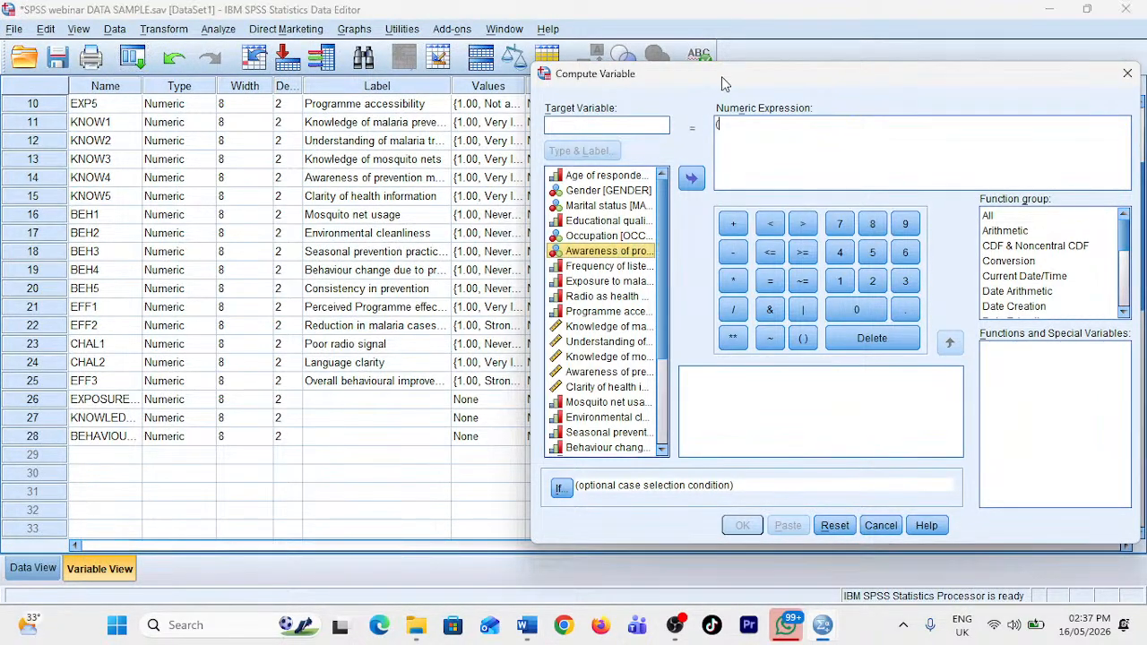
pyautogui.moveTo(721, 76); pyautogui.dragTo(488, 71)
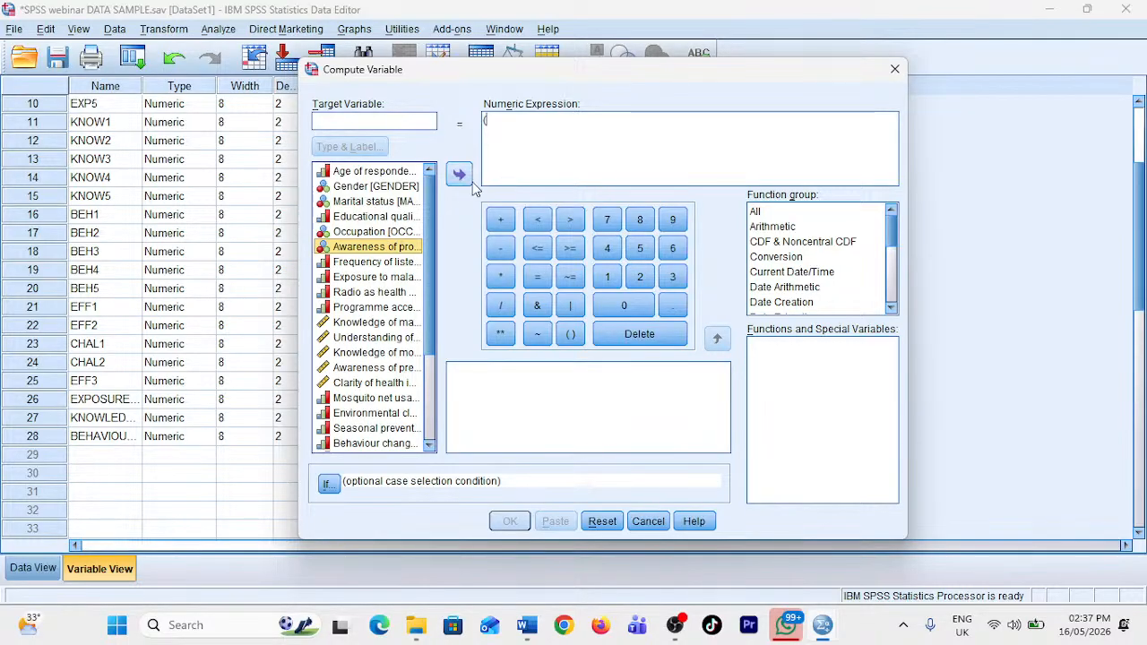
# - Add EXP1 and EXP2 to the numeric expression, each followed by a plus sign
pyautogui.doubleClick(403, 246)
pyautogui.write('=')
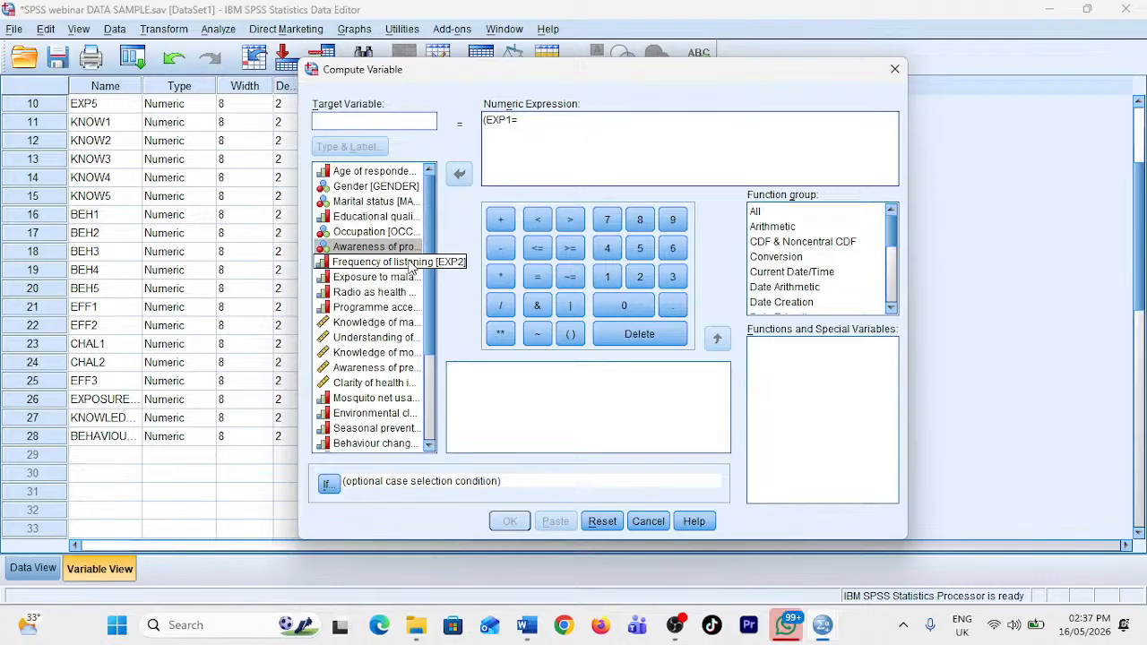
pyautogui.press('BackSpace')
pyautogui.write('+')
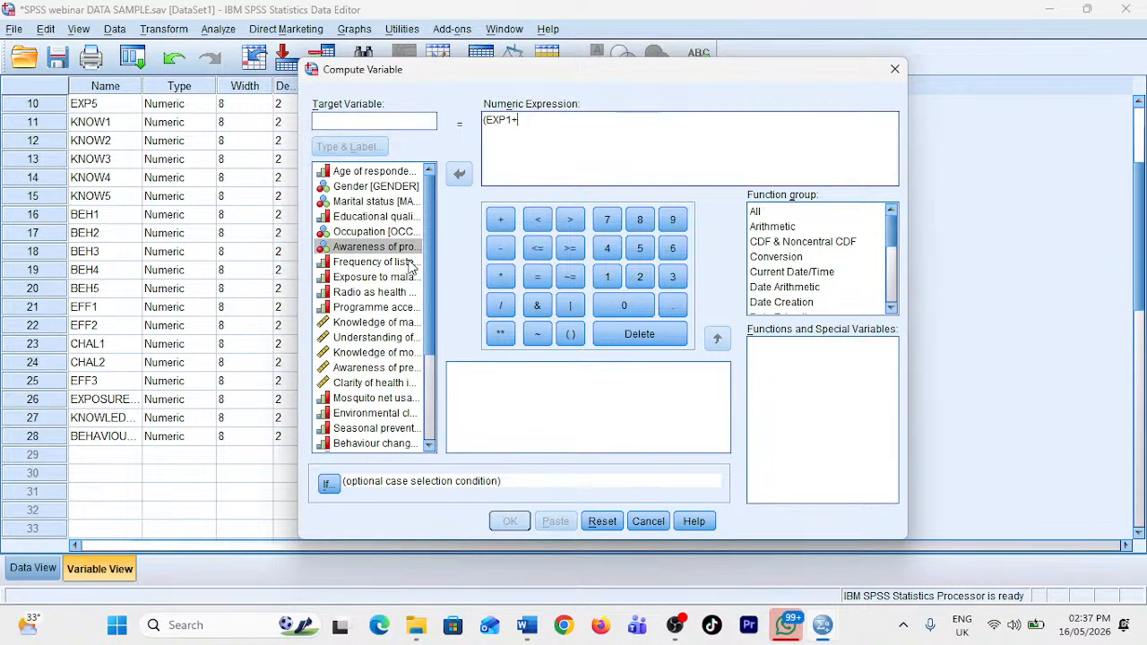
pyautogui.click(384, 262)
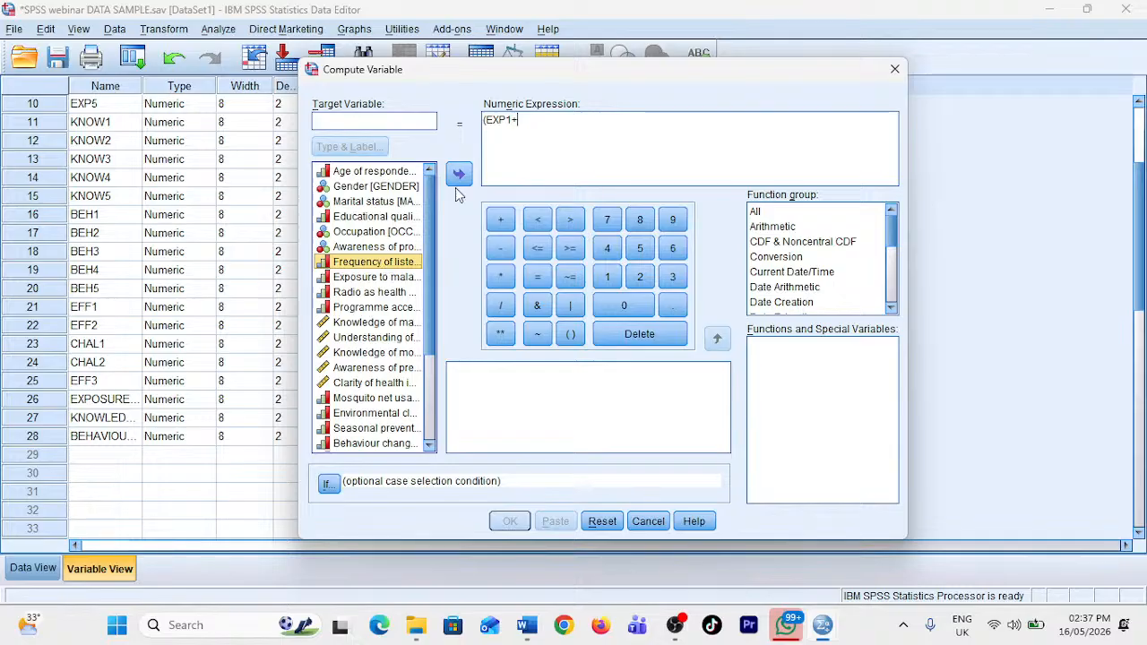
pyautogui.click(459, 175)
pyautogui.write('+')
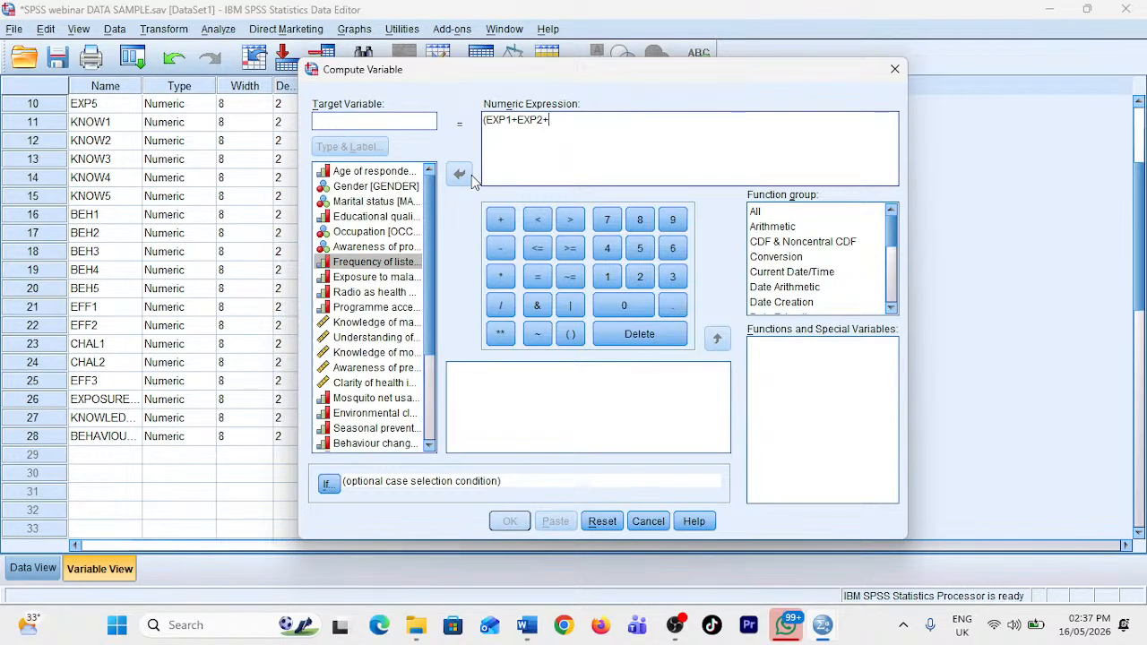
# - Extend the numeric expression with EXP3 and EXP4, each followed by a plus sign
pyautogui.click(377, 277)
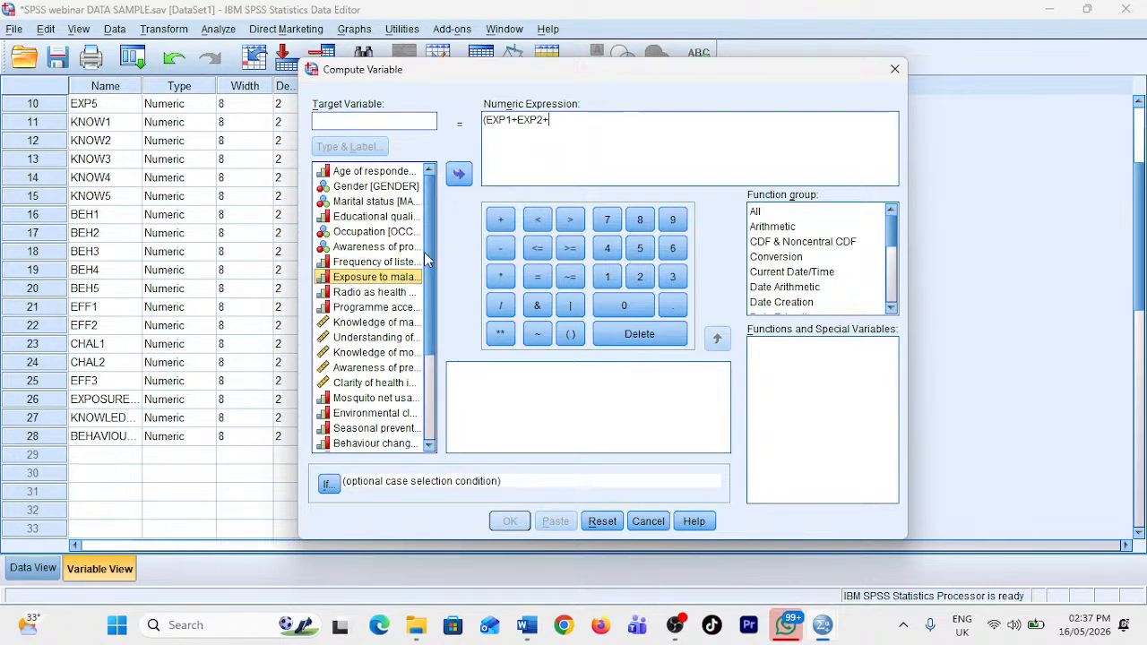
pyautogui.click(459, 174)
pyautogui.write('+')
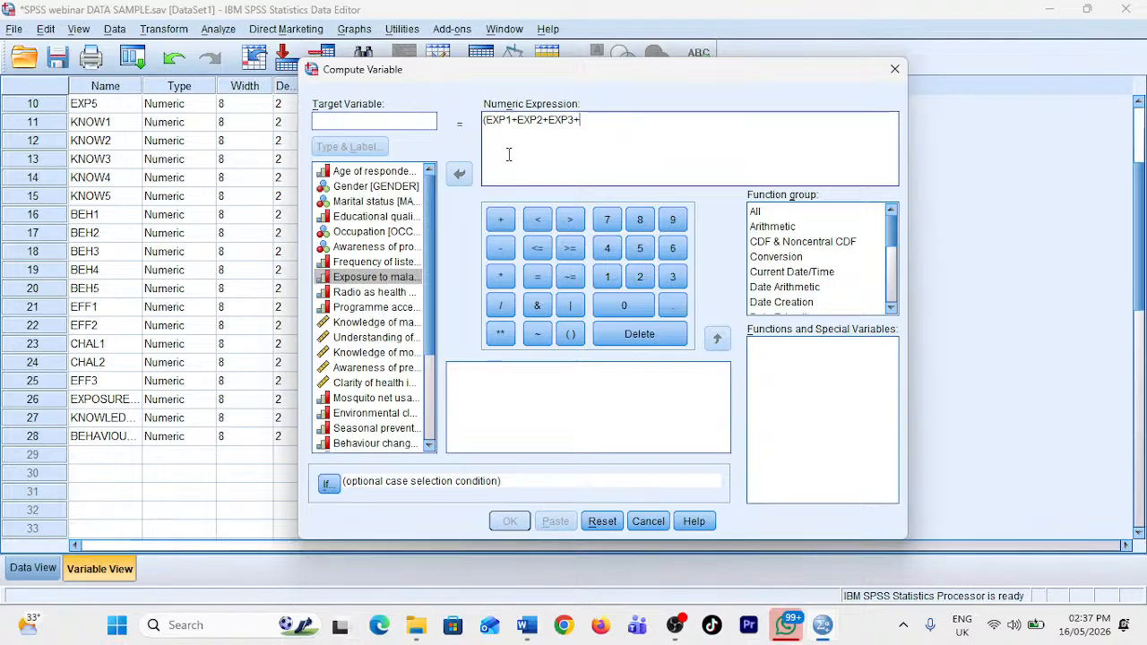
pyautogui.click(361, 292)
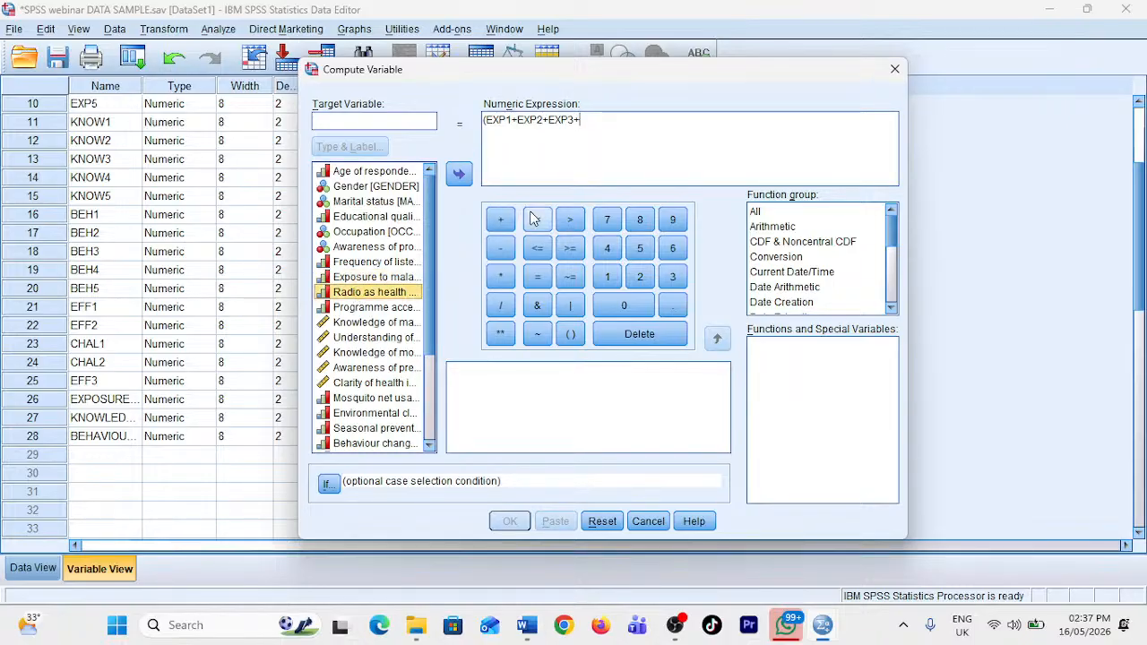
pyautogui.click(459, 174)
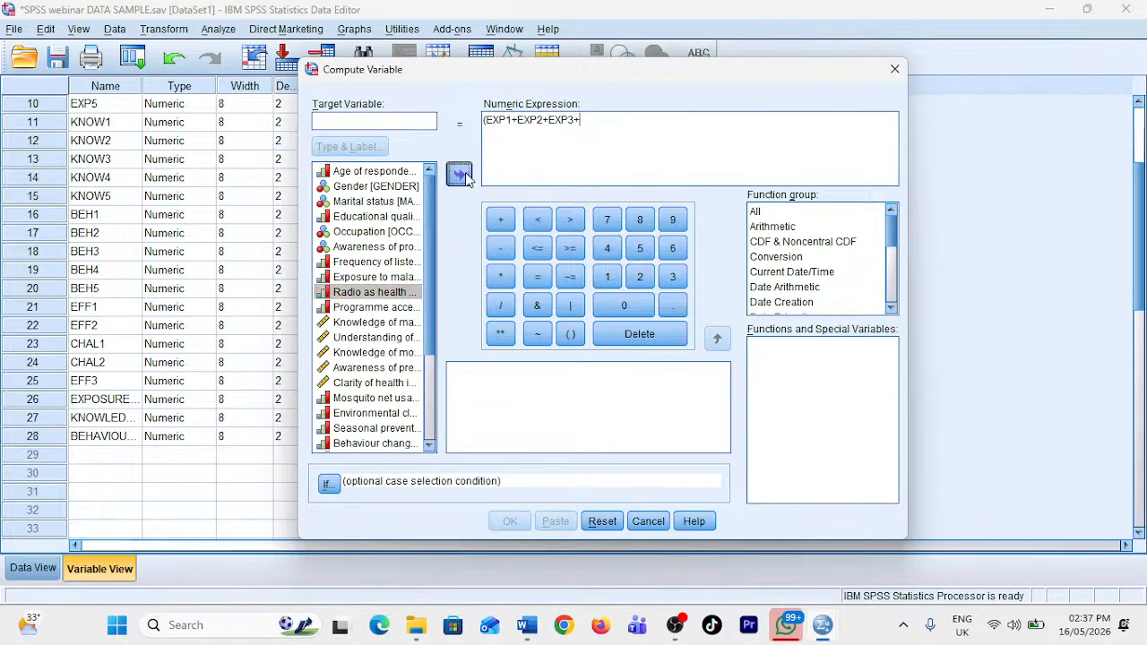
pyautogui.write('+')
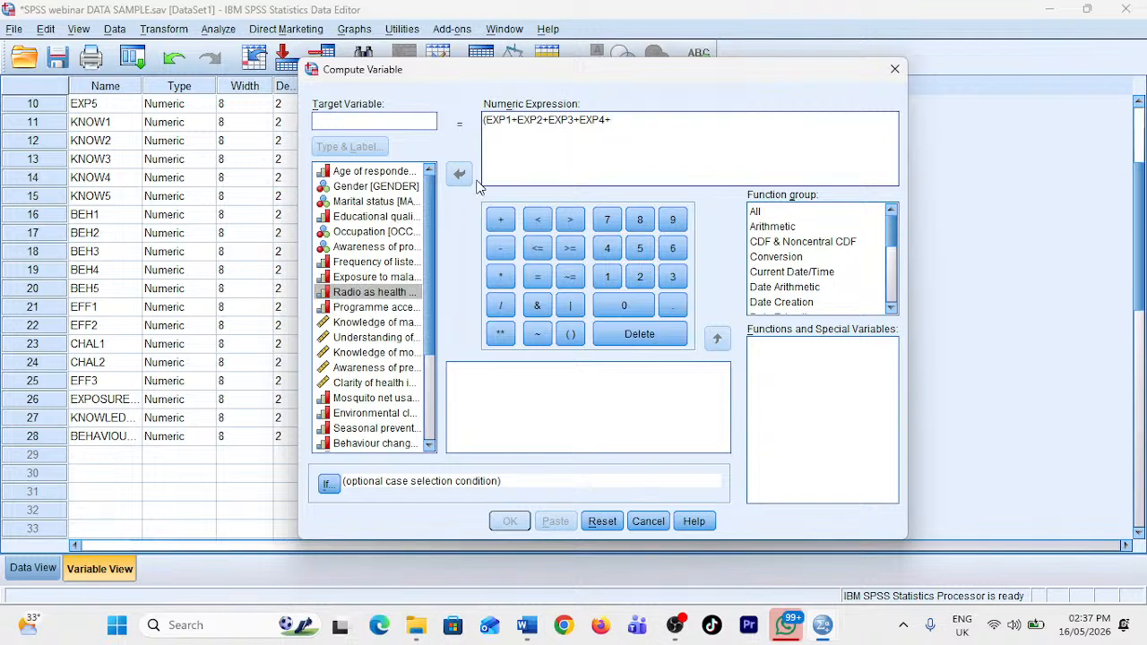
# - Add EXP5, close the parenthesis and divide the sum by 5
pyautogui.click(363, 308)
pyautogui.click(621, 118)
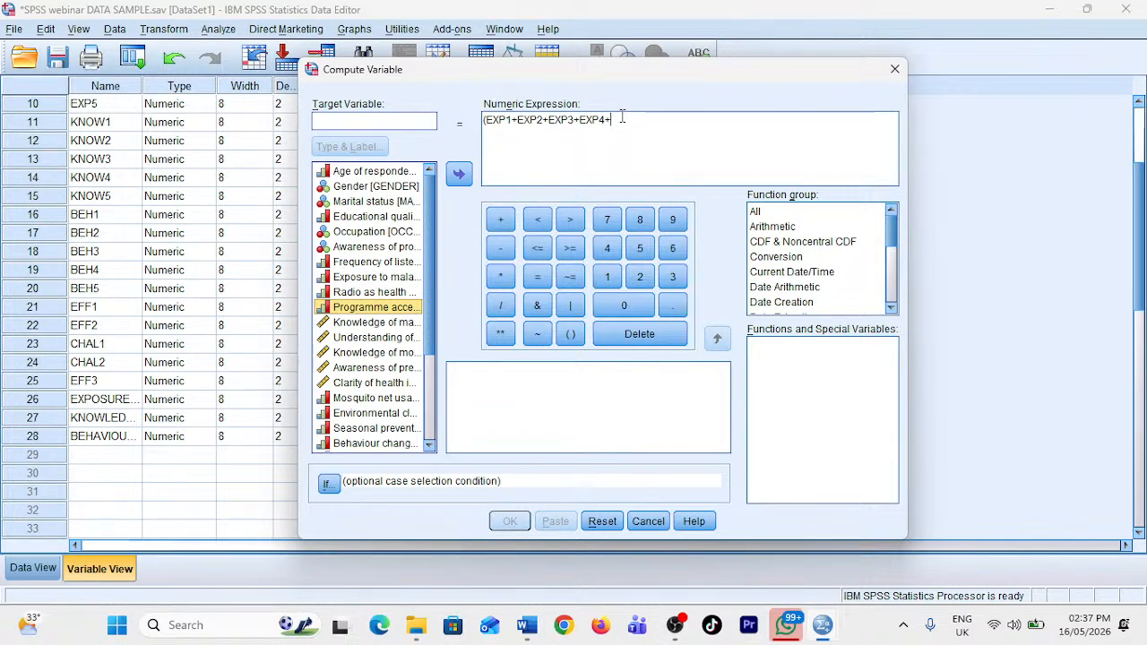
pyautogui.click(460, 175)
pyautogui.write(')')
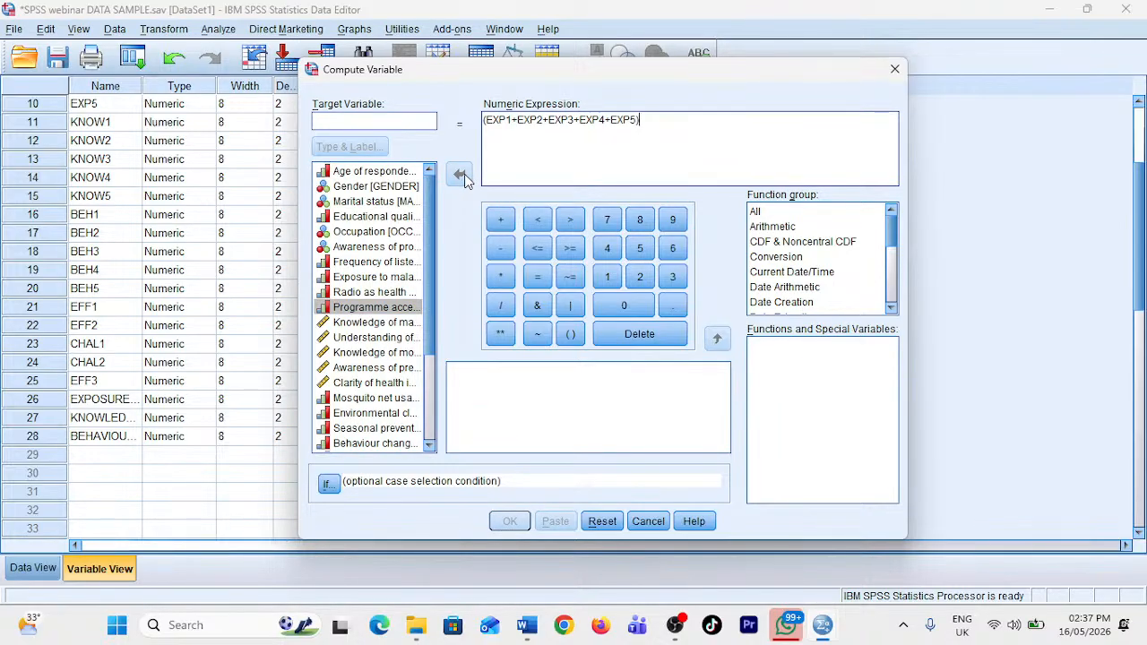
pyautogui.write(' /5')
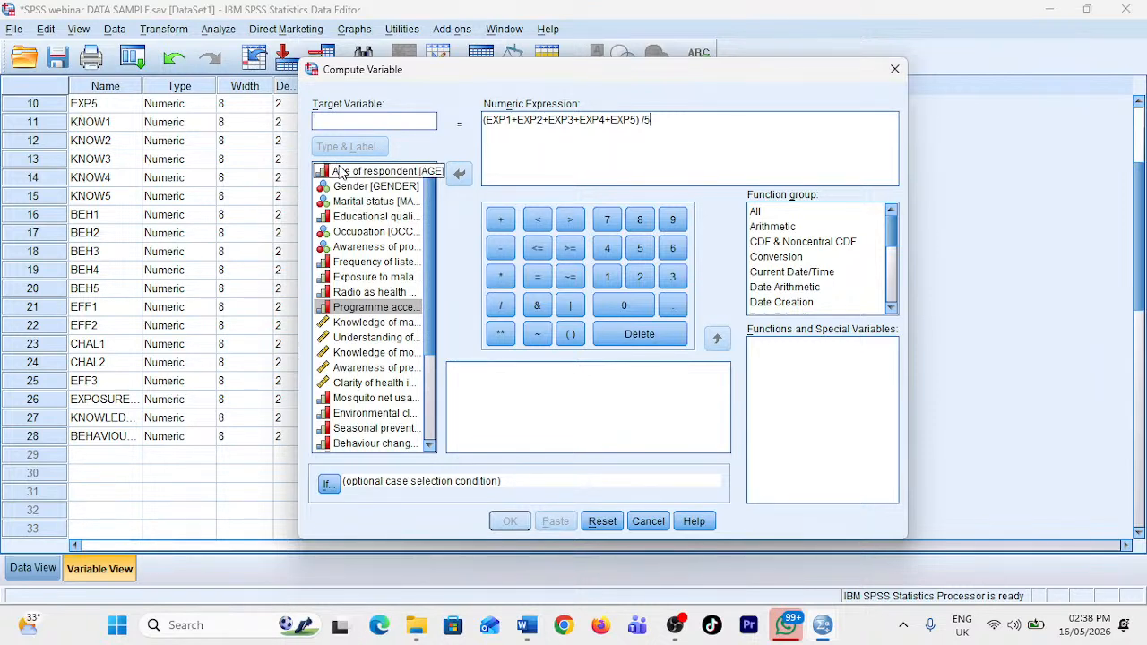
# - Name the target variable EXPO123 and run the computation
pyautogui.write('e')
pyautogui.press('BackSpace')
pyautogui.write('EXPO')
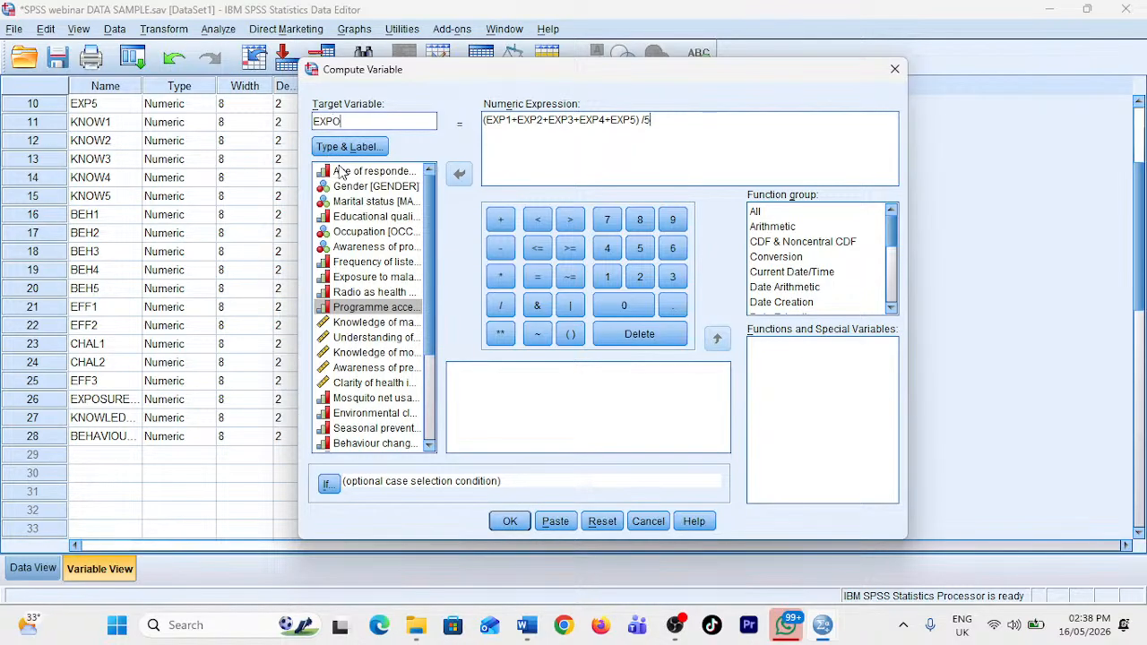
pyautogui.write('1')
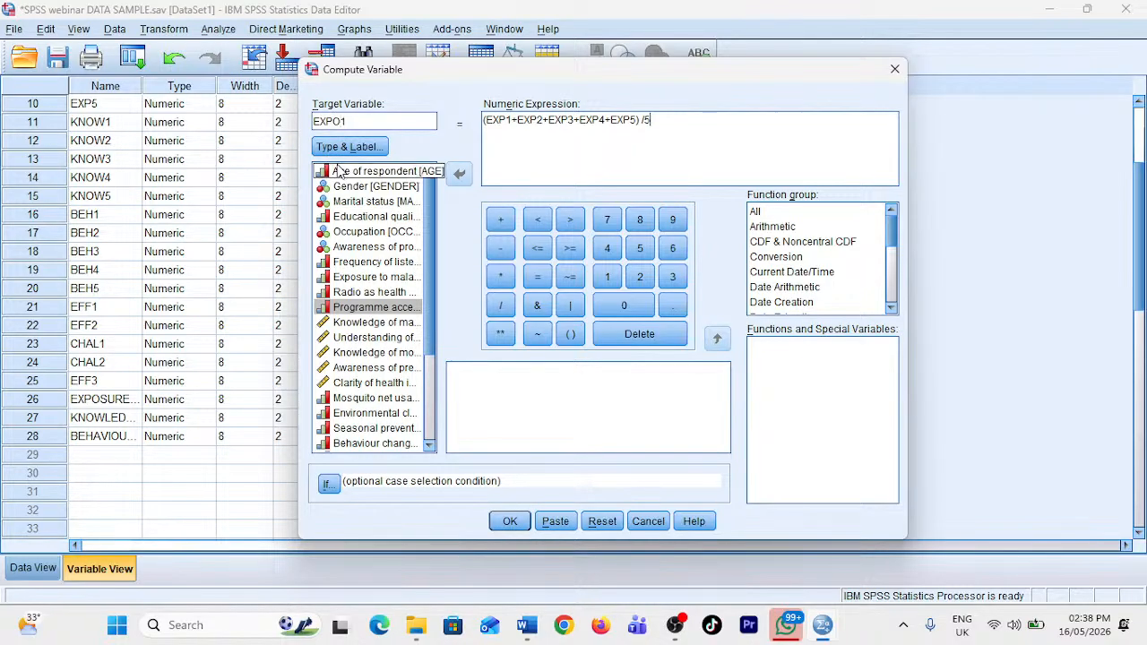
pyautogui.write('23')
pyautogui.click(509, 524)
# - Delete the EXPO123 variable from the variable list
pyautogui.click(103, 500)
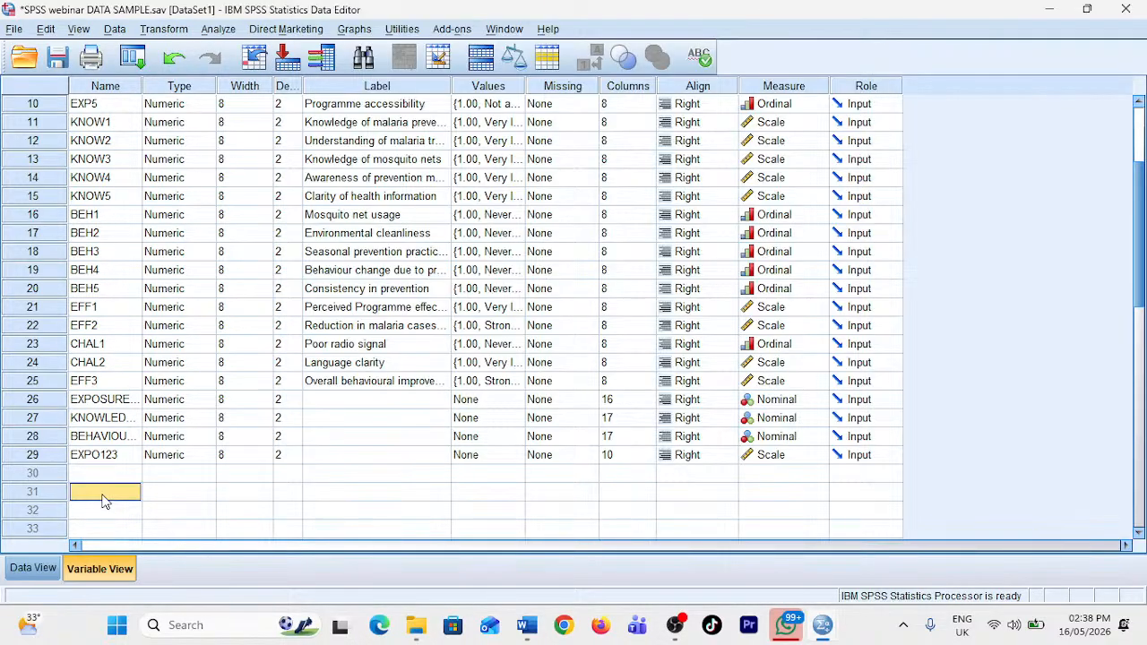
pyautogui.click(94, 457)
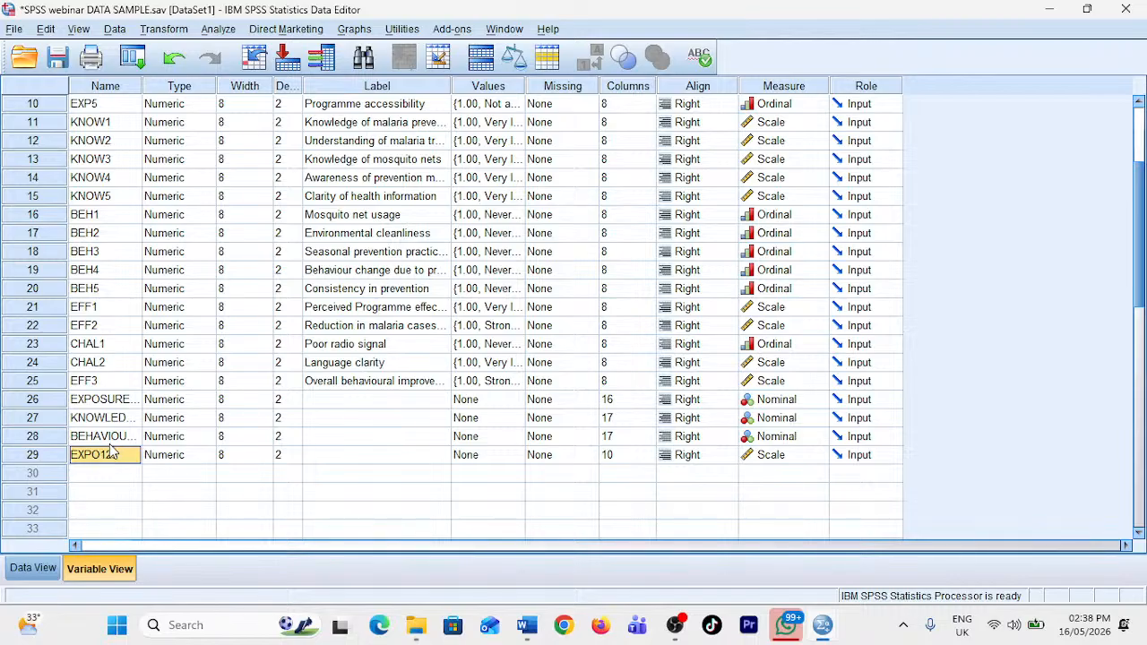
pyautogui.click(34, 457)
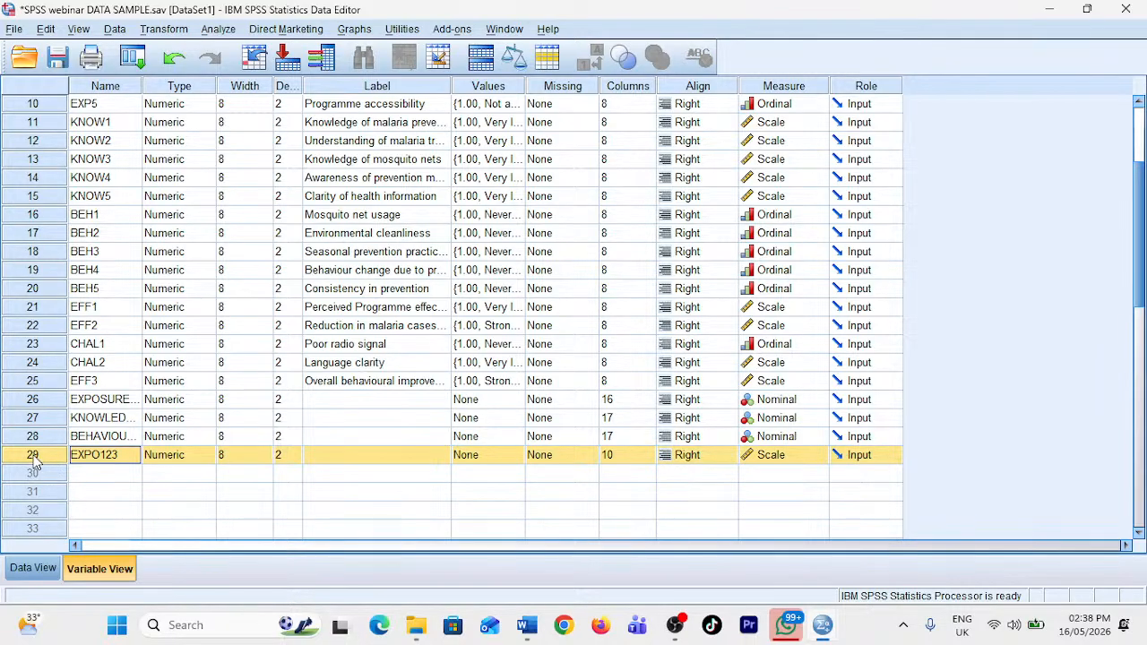
pyautogui.press('Delete')
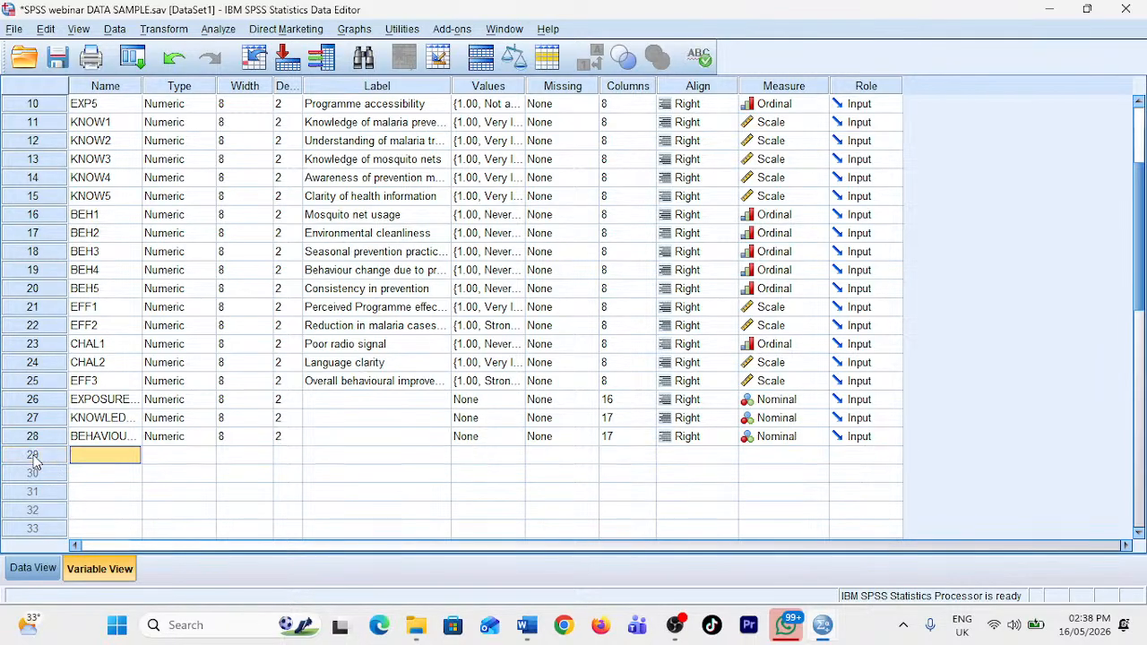
# - Widen the Name column to fit the full names EXPOSURE_INDEX, KNOWLEDGE_INDEX and BEHAVIOUR_INDEX
pyautogui.click(82, 403)
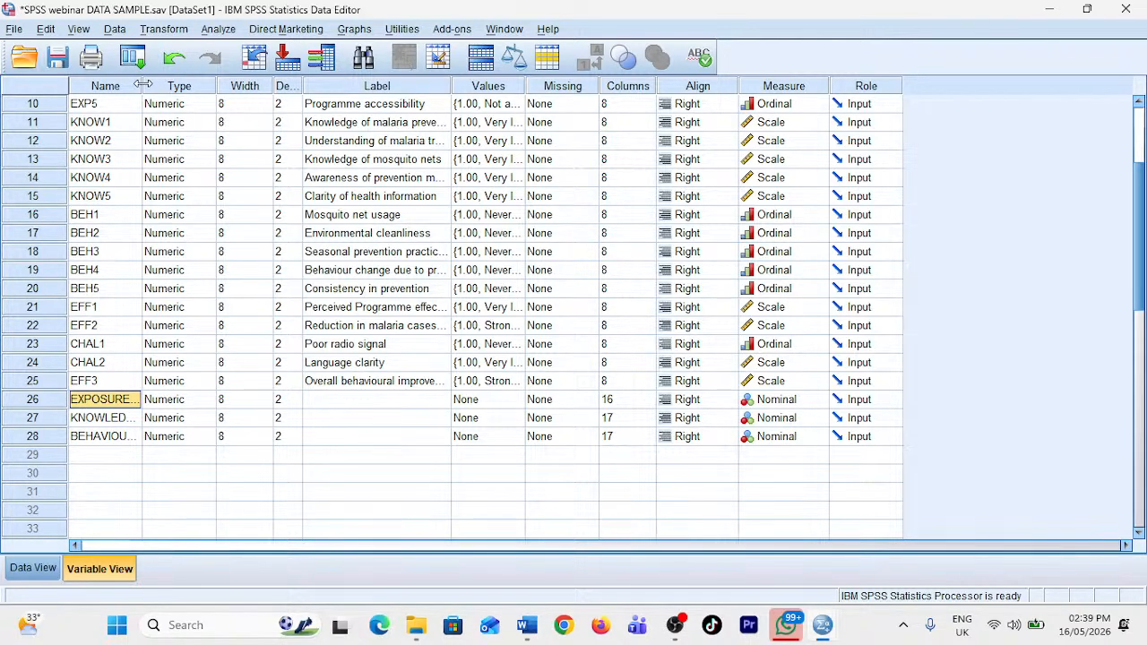
pyautogui.moveTo(142, 86); pyautogui.dragTo(223, 86)
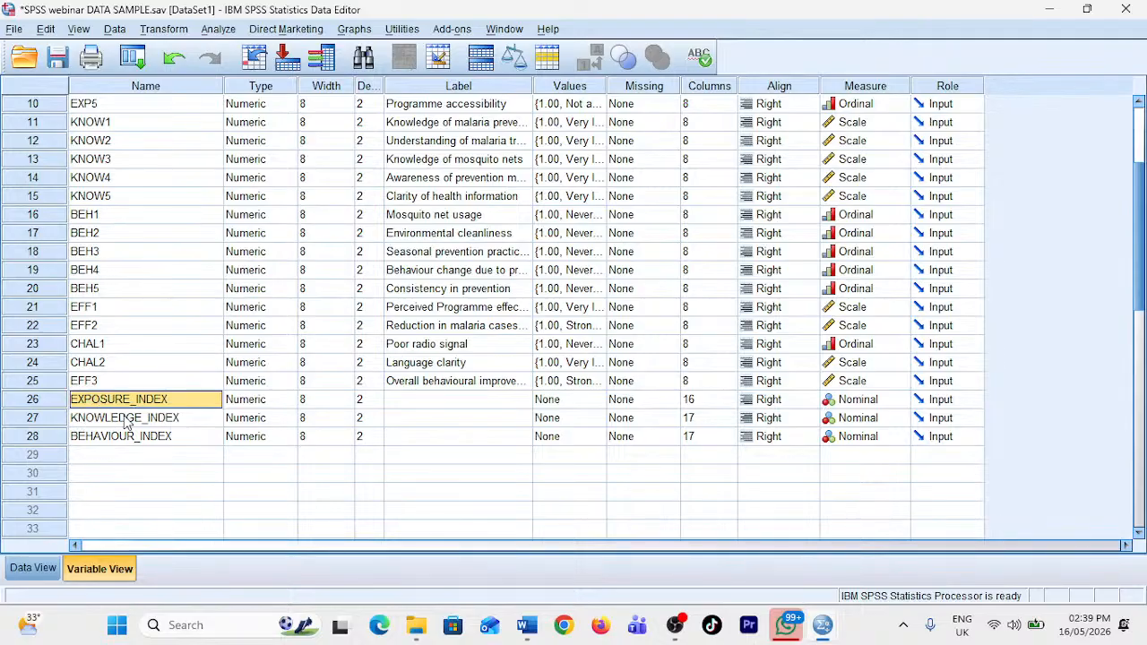
pyautogui.click(186, 421)
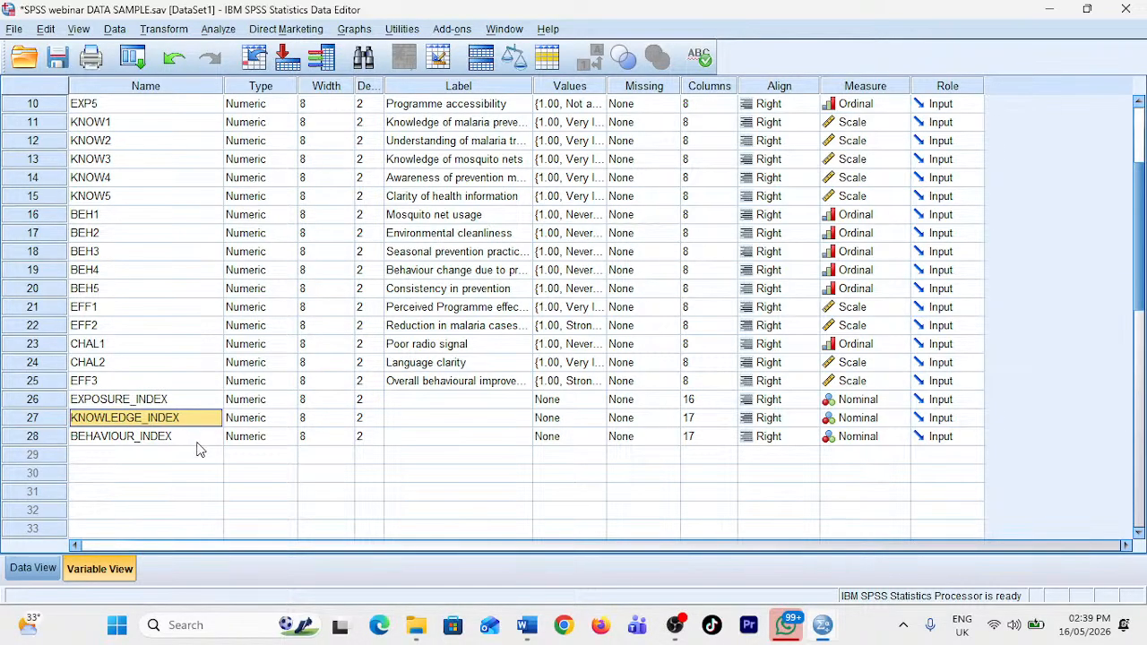
pyautogui.click(197, 442)
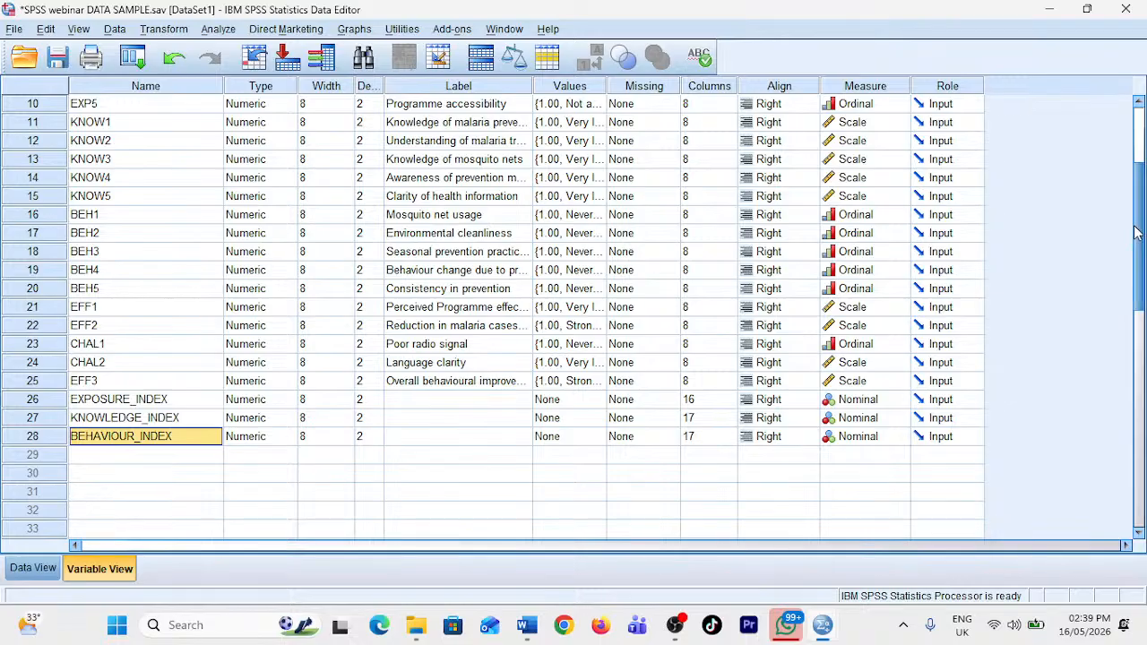
# - Review the value labels defined for the AGE variable at the start of the variable list
pyautogui.moveTo(1140, 232); pyautogui.dragTo(1143, 175)
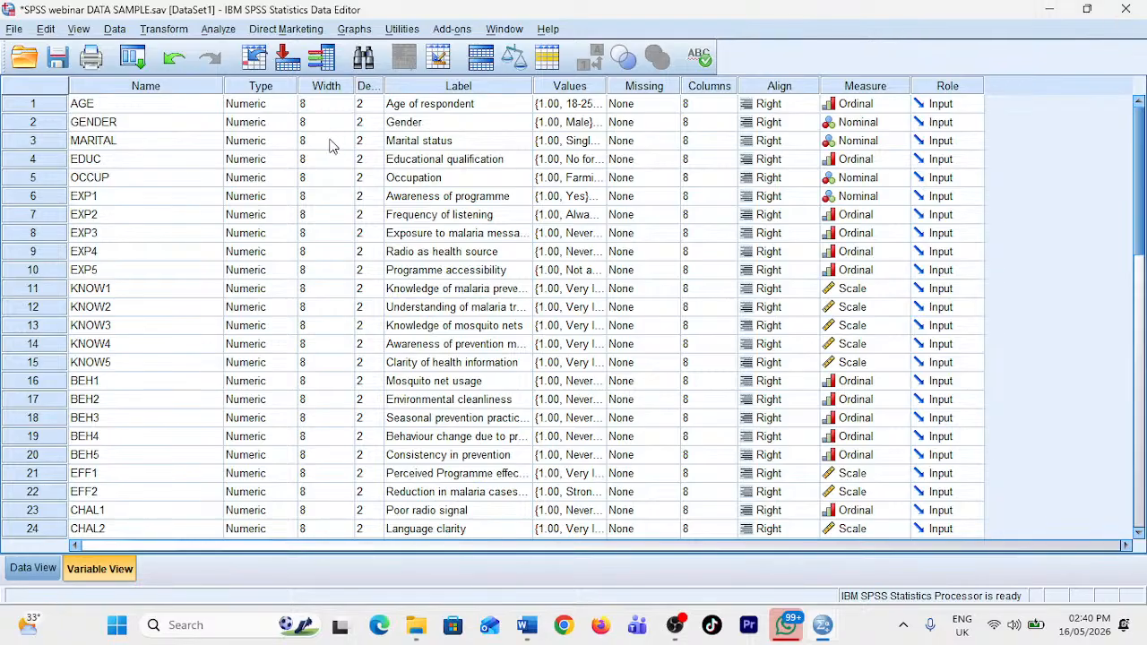
pyautogui.click(128, 108)
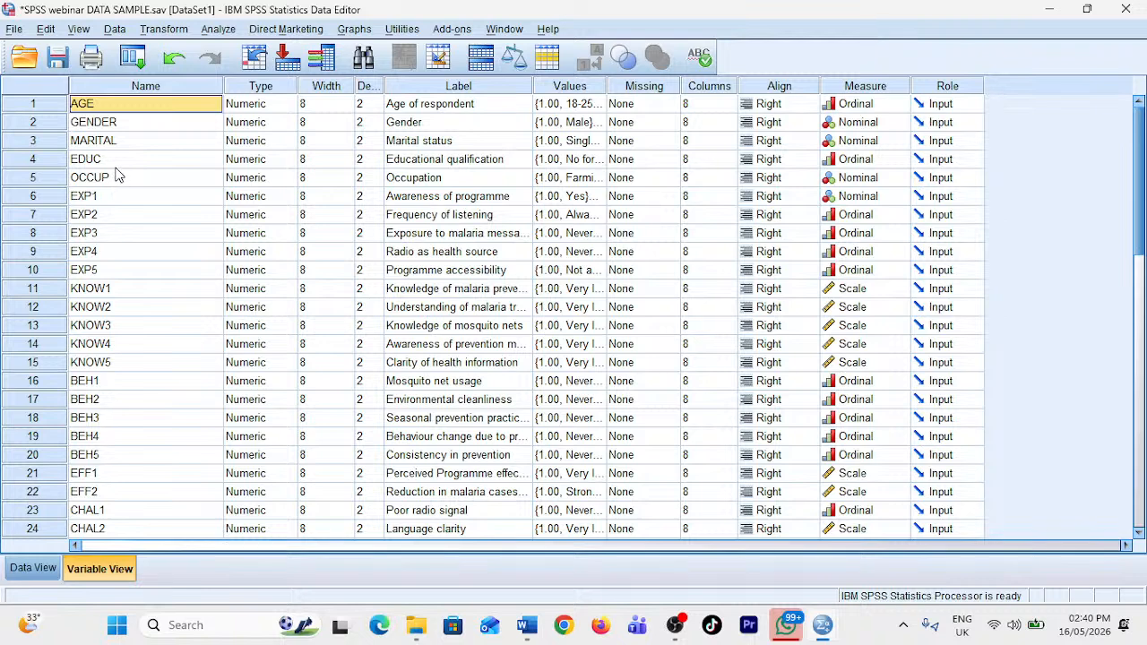
pyautogui.click(598, 106)
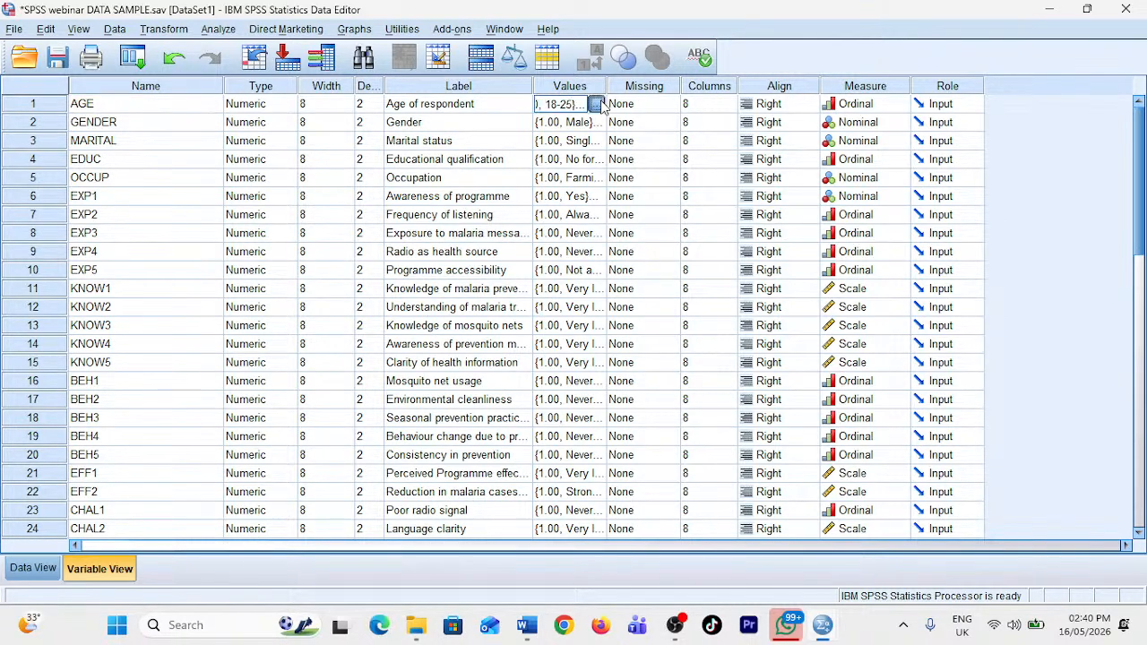
pyautogui.click(601, 104)
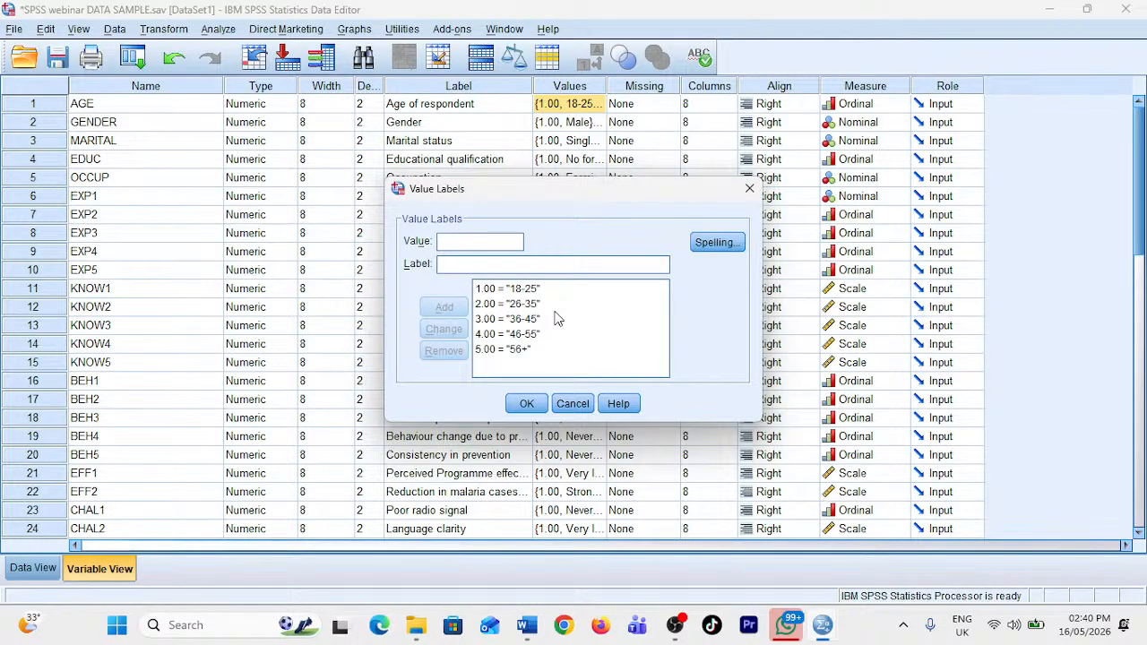
pyautogui.click(527, 403)
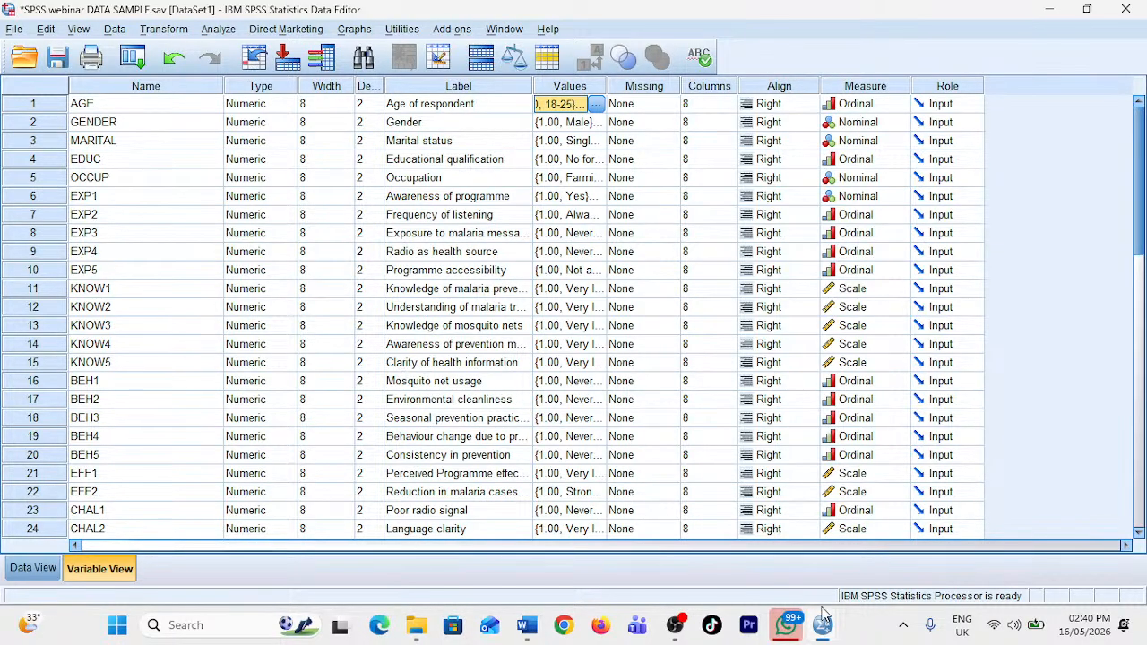
# - Minimise the SPSS, OBS Studio and Word windows to reach WhatsApp and the desktop files
pyautogui.rightClick(786, 627)
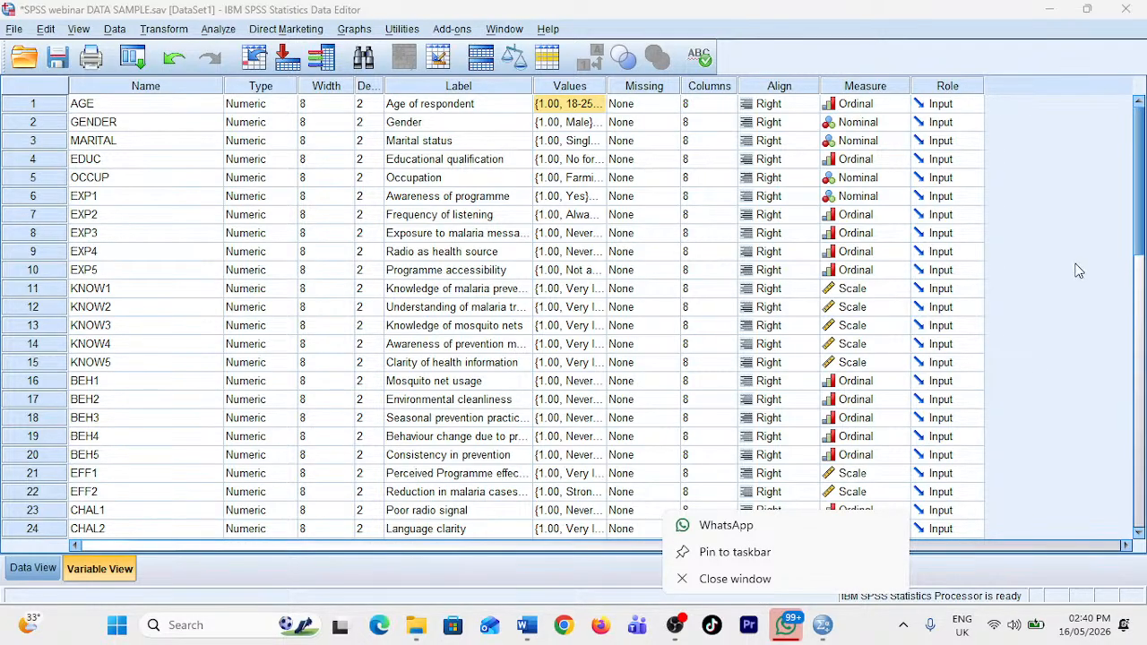
pyautogui.click(1048, 9)
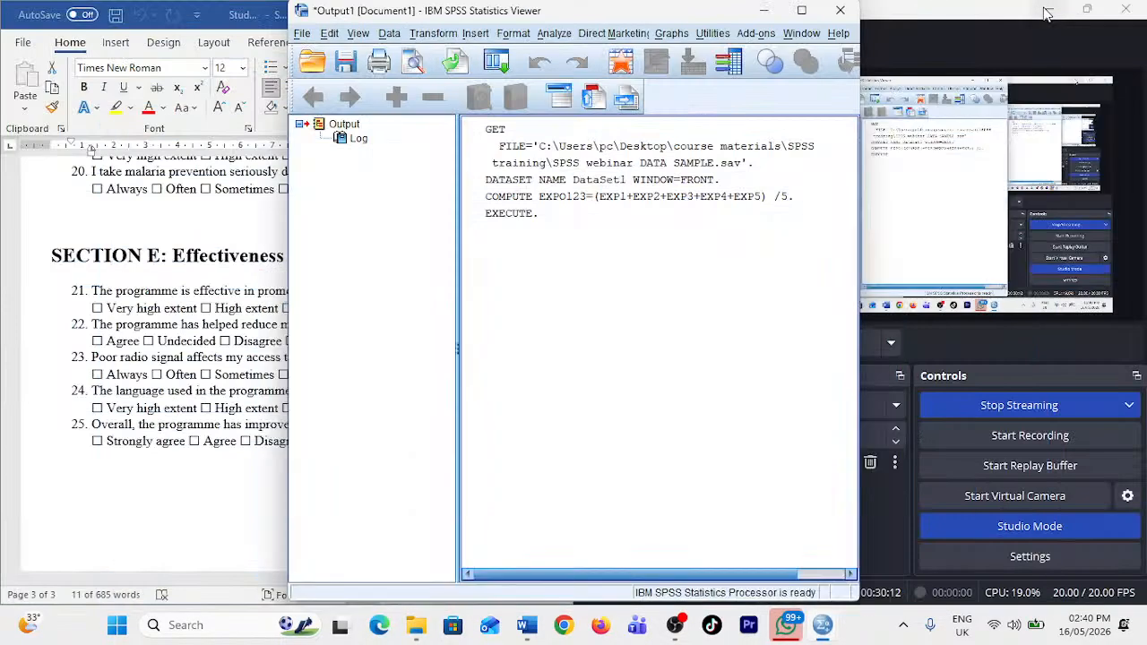
pyautogui.click(763, 10)
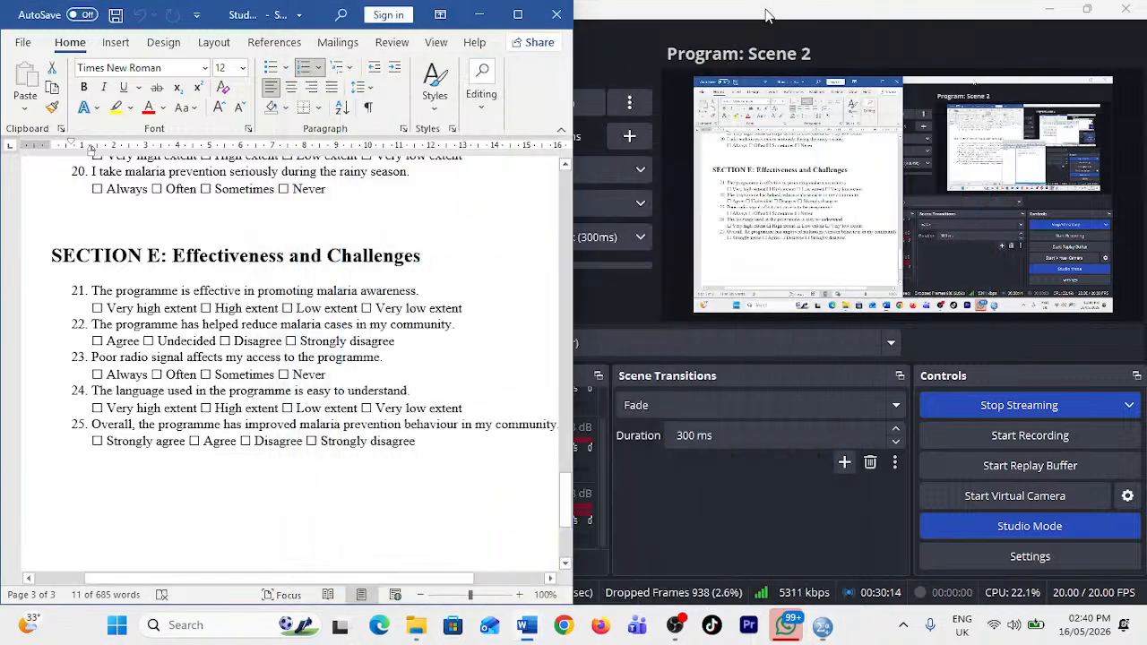
pyautogui.click(1048, 9)
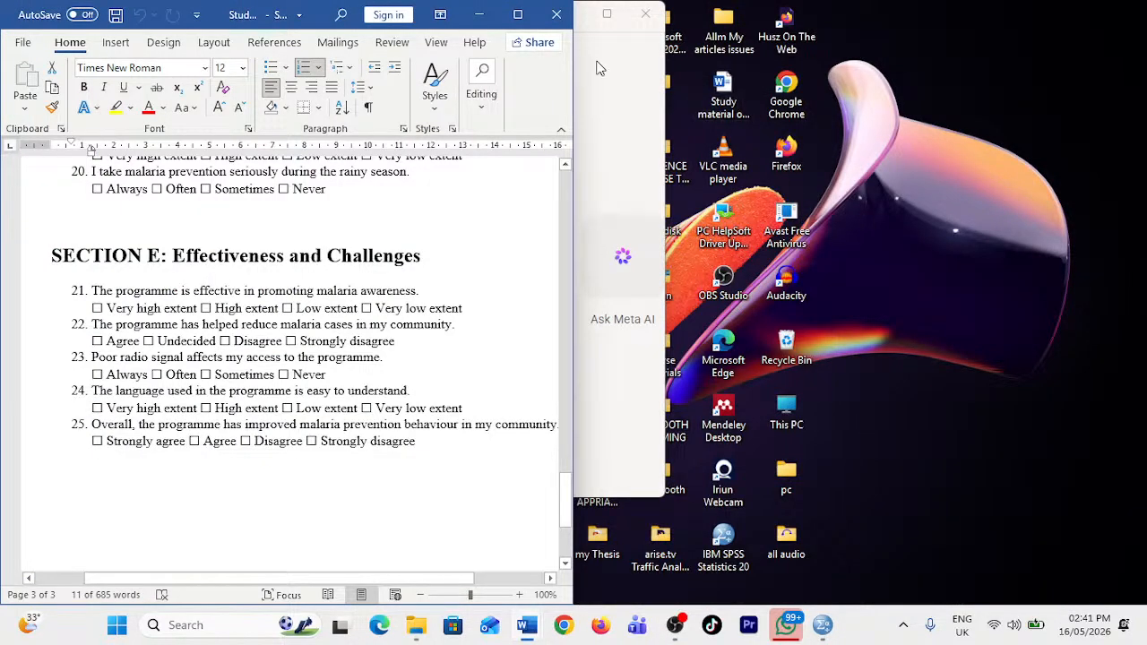
pyautogui.click(479, 14)
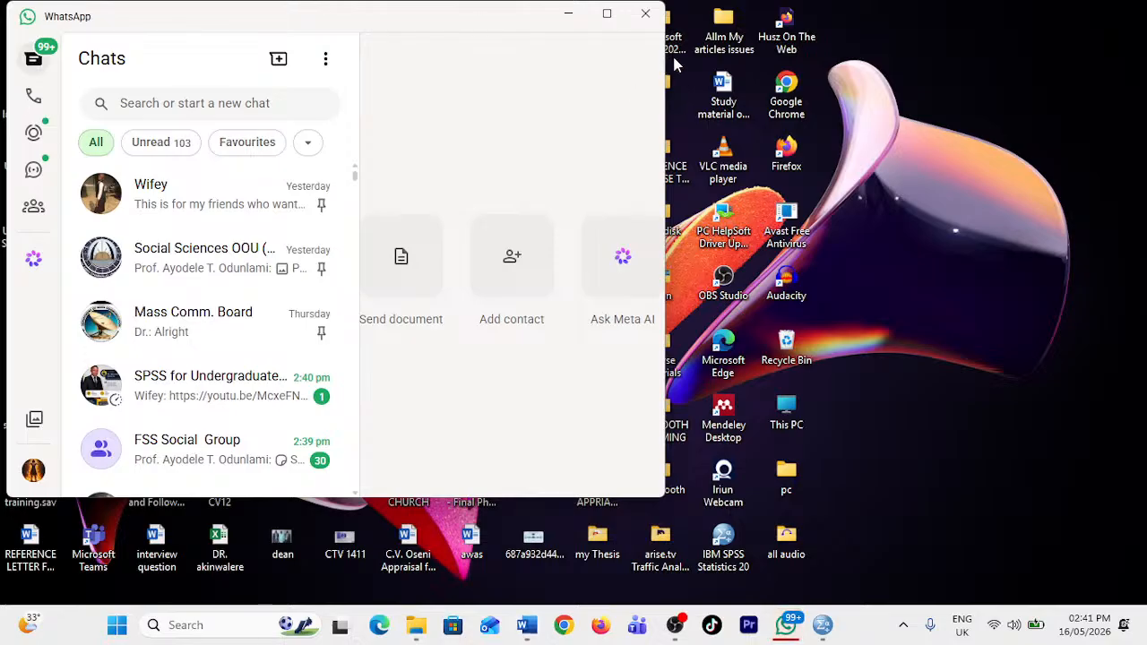
# - Send the desktop document "Study material one for spss training (Devlping code for SPSS ).docx" to the SPSS for Undergraduate group in WhatsApp
pyautogui.moveTo(740, 96)
pyautogui.mouseDown()
pyautogui.moveTo(457, 509)
pyautogui.moveTo(461, 217)
pyautogui.moveTo(733, 99)
pyautogui.mouseUp()
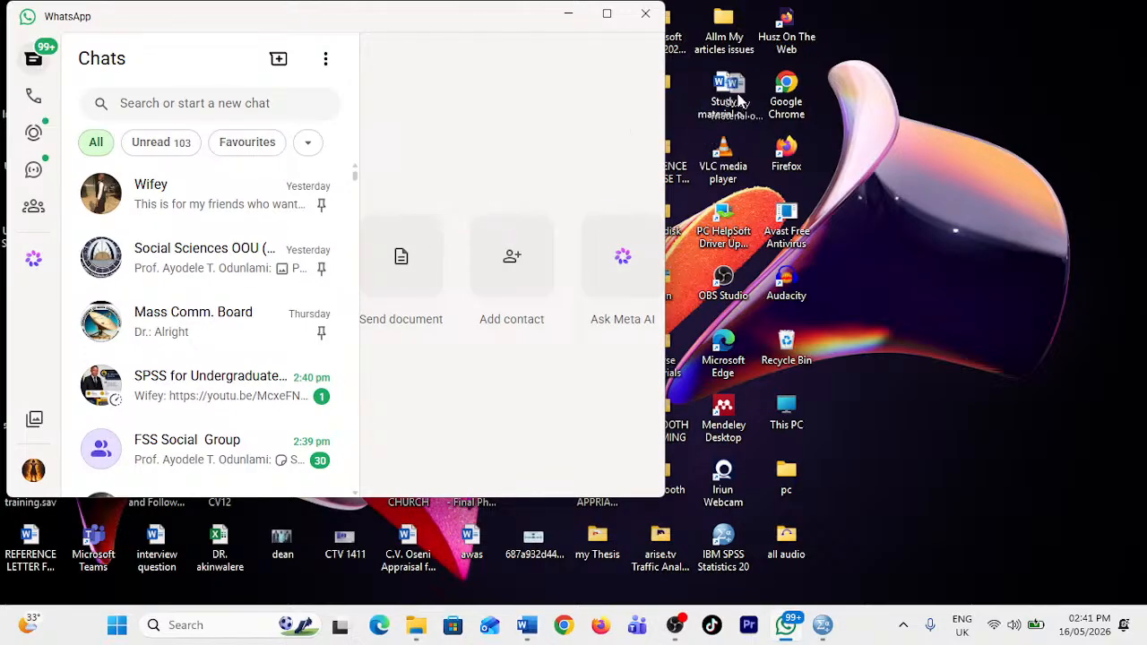
pyautogui.click(163, 384)
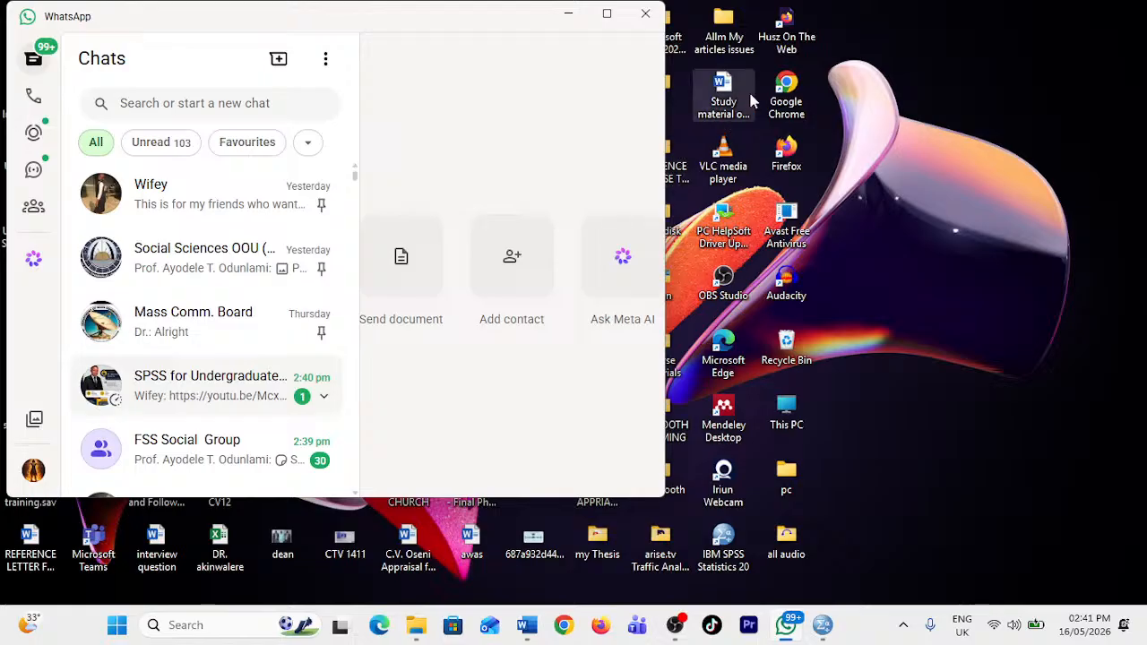
pyautogui.moveTo(724, 104); pyautogui.dragTo(539, 314)
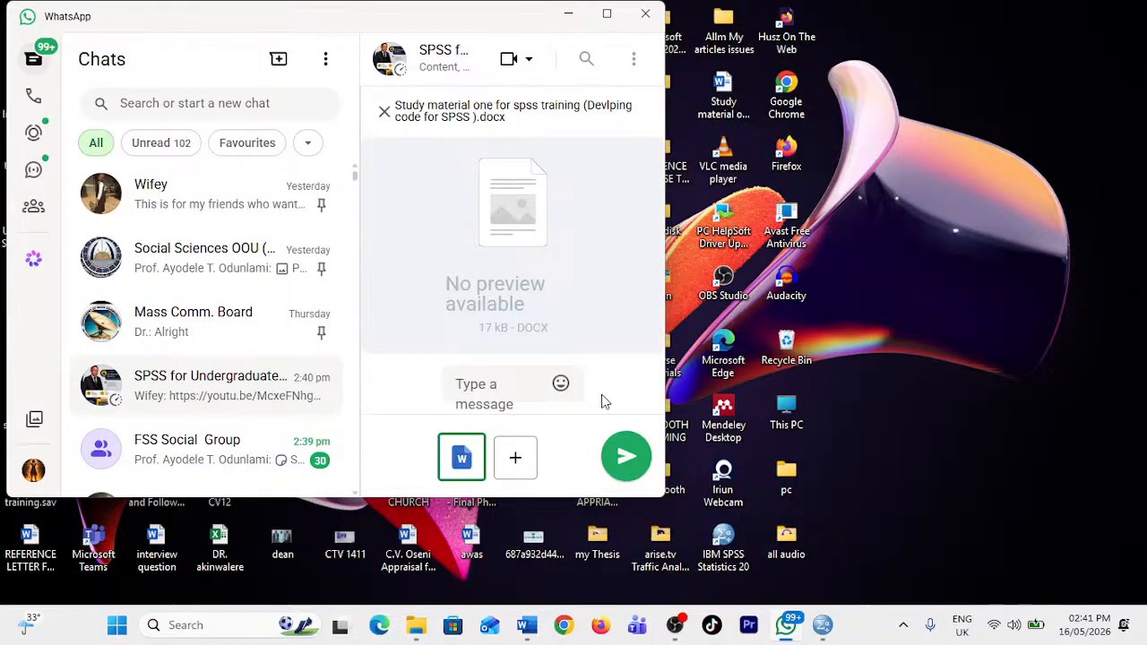
pyautogui.click(642, 473)
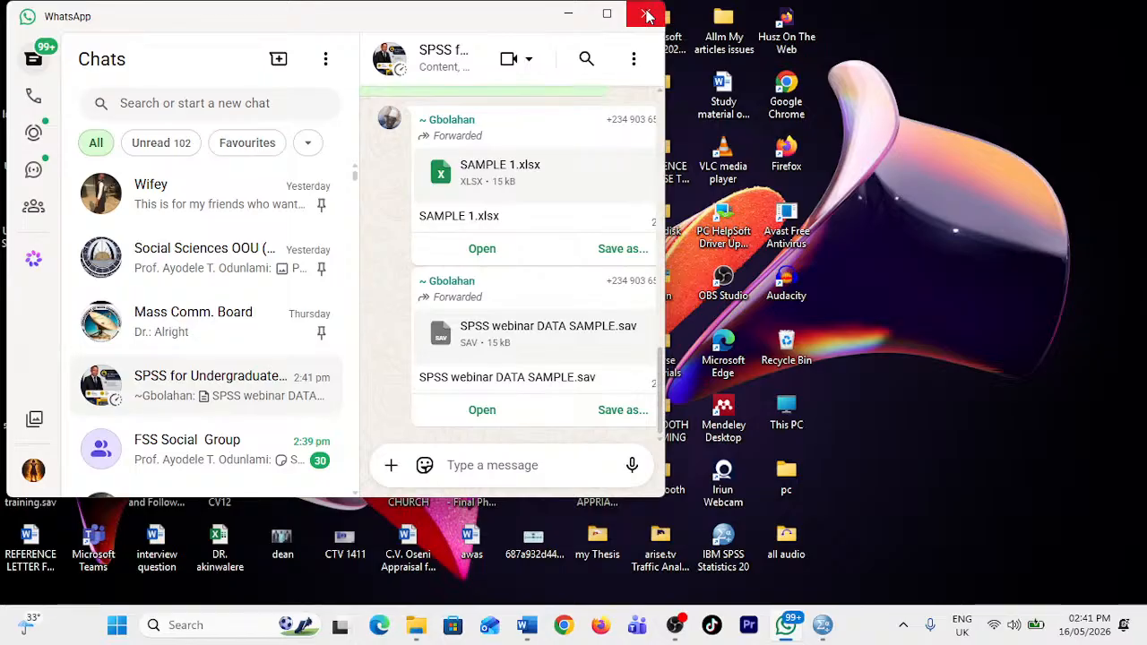
# - Close WhatsApp completely
pyautogui.click(568, 15)
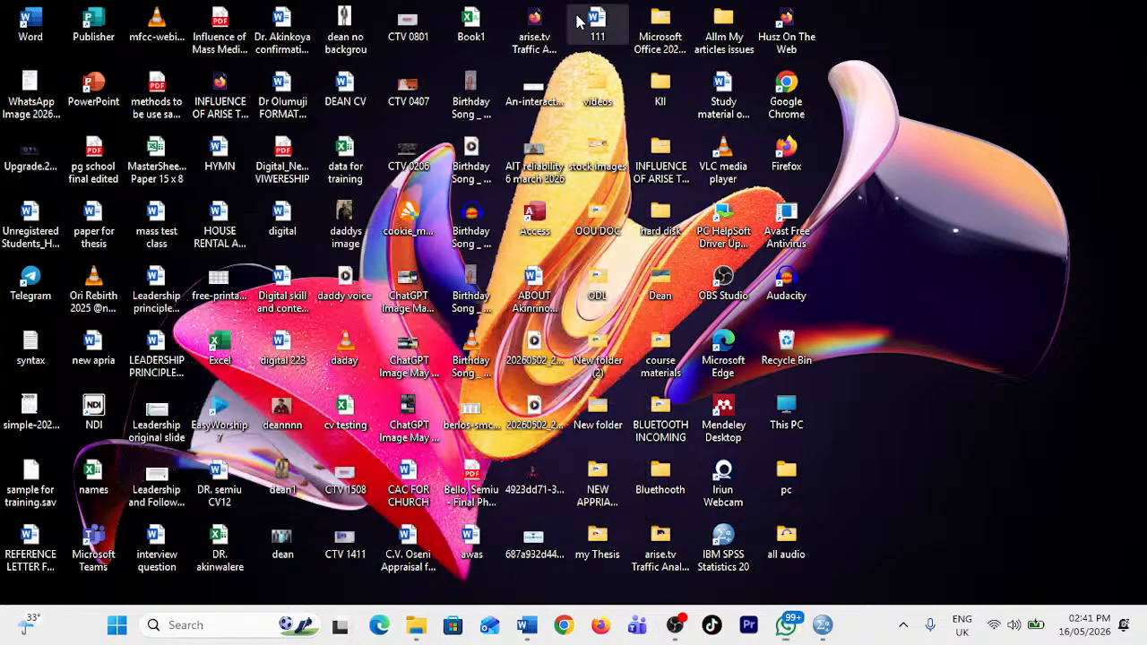
pyautogui.rightClick(786, 624)
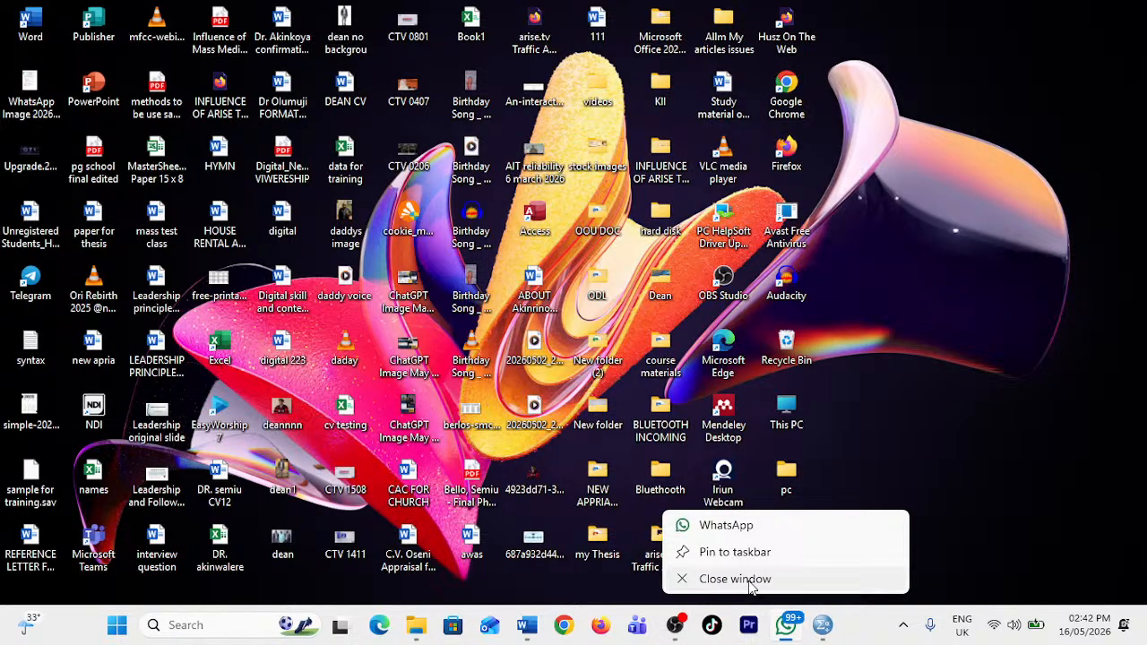
pyautogui.click(735, 579)
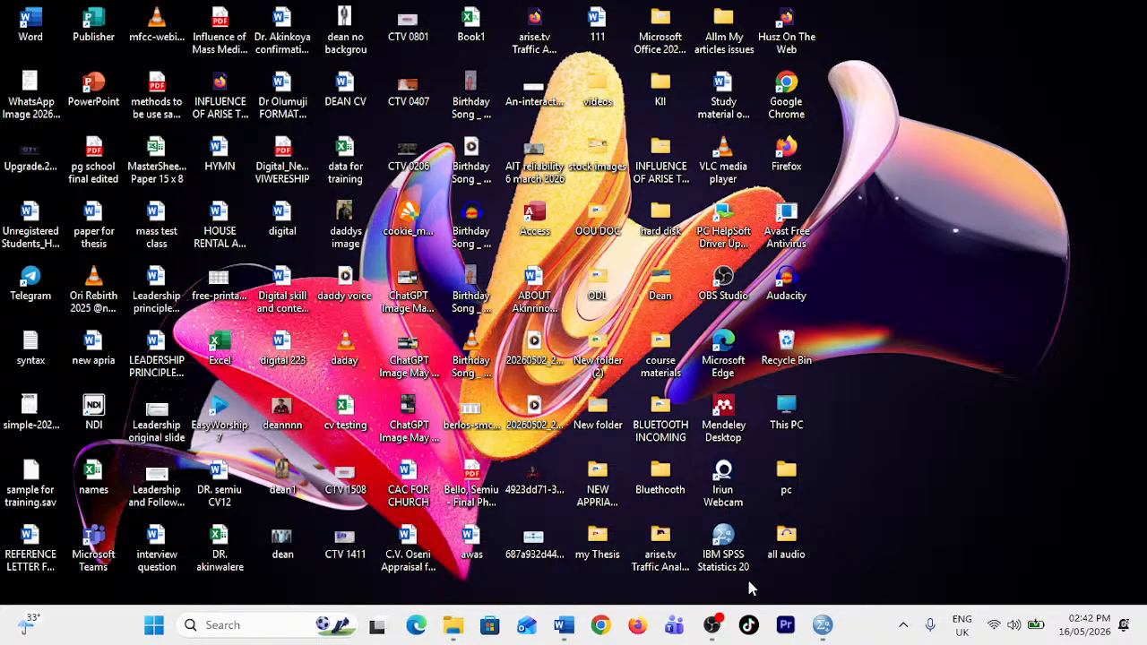
# - Check the OBS Studio window and switch back to the SPSS webinar DATA SAMPLE file in the SPSS Data Editor
pyautogui.click(722, 633)
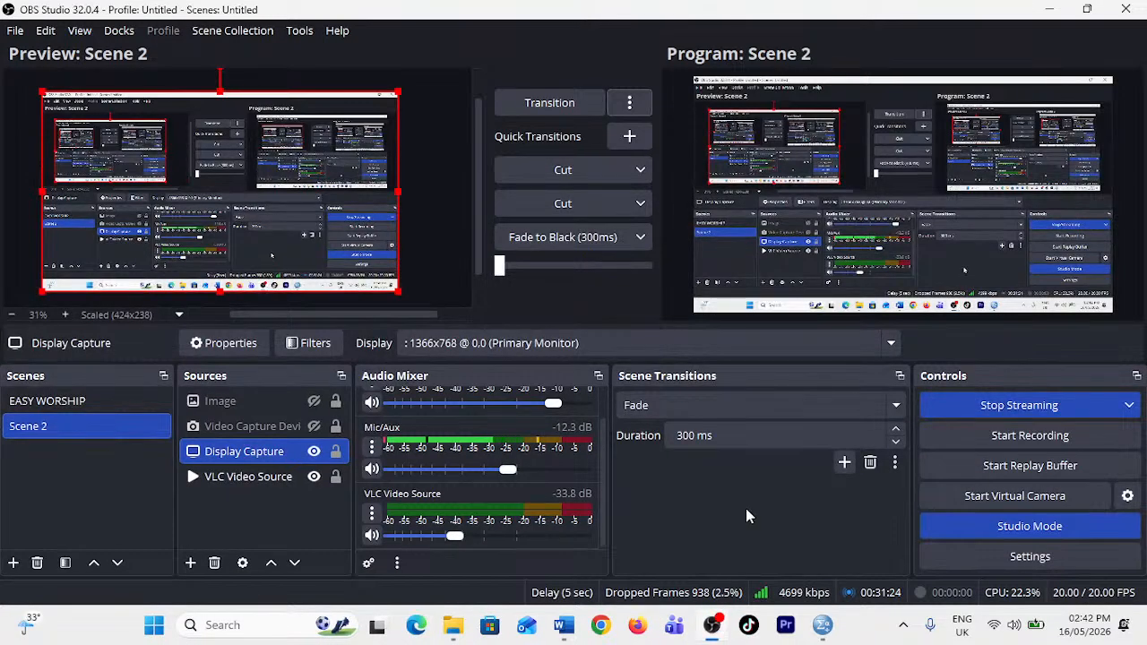
pyautogui.click(1050, 9)
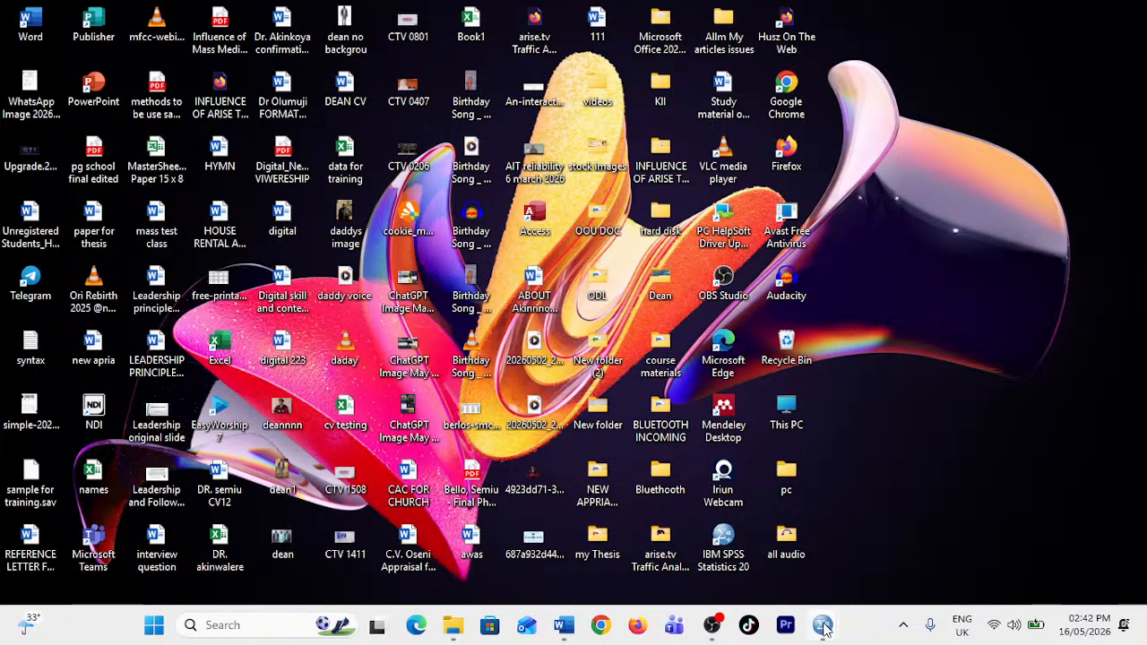
pyautogui.moveTo(823, 632)
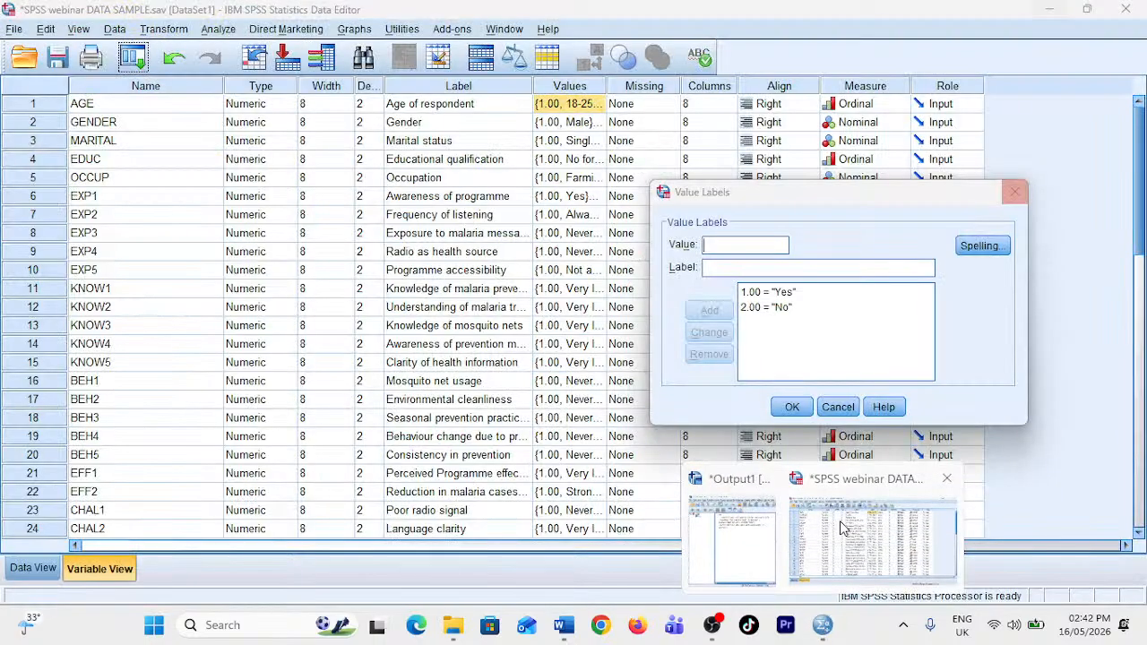
pyautogui.click(842, 527)
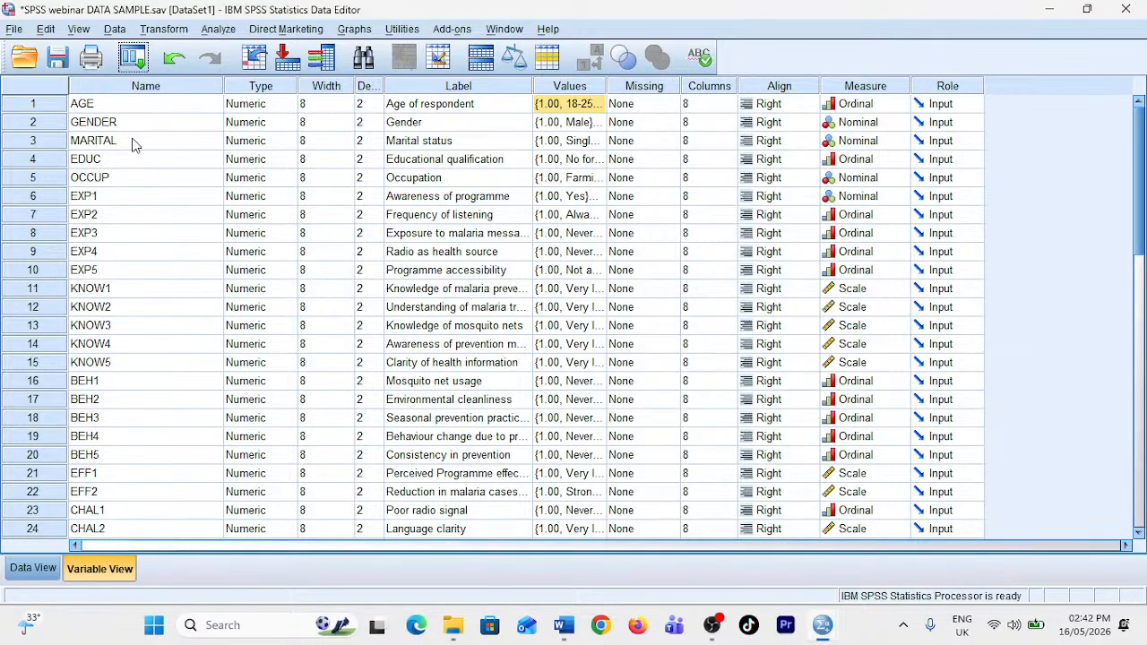
# - Examine the Values column against the coded data of AGE, GENDER and MARITAL and the first respondent's row in Data View
pyautogui.click(572, 87)
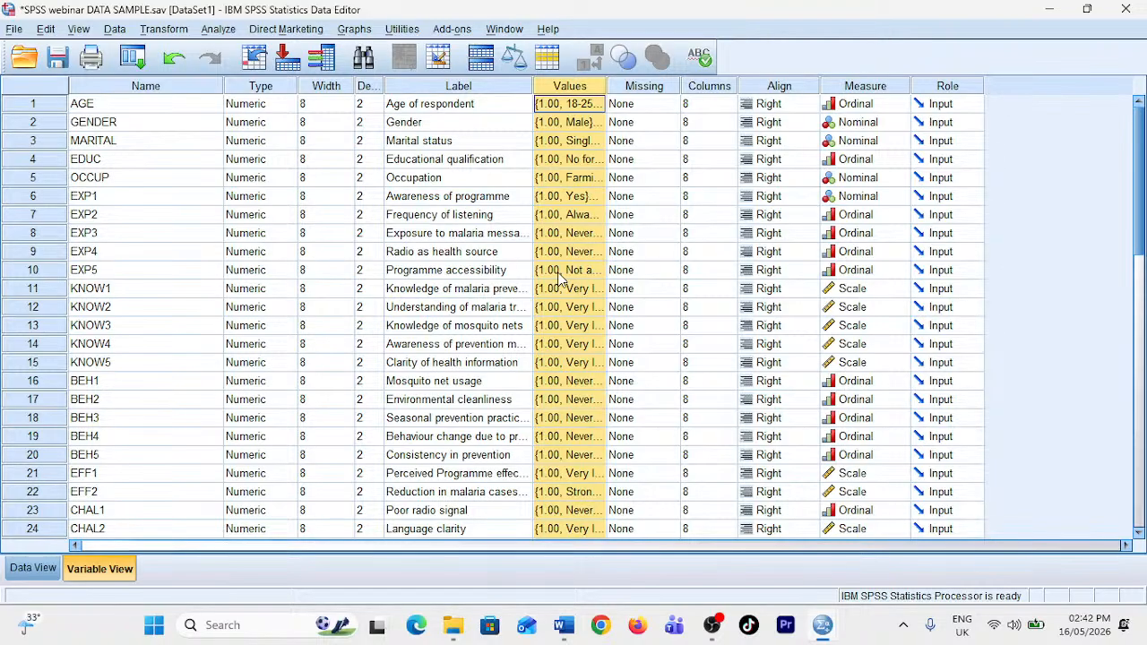
pyautogui.click(30, 573)
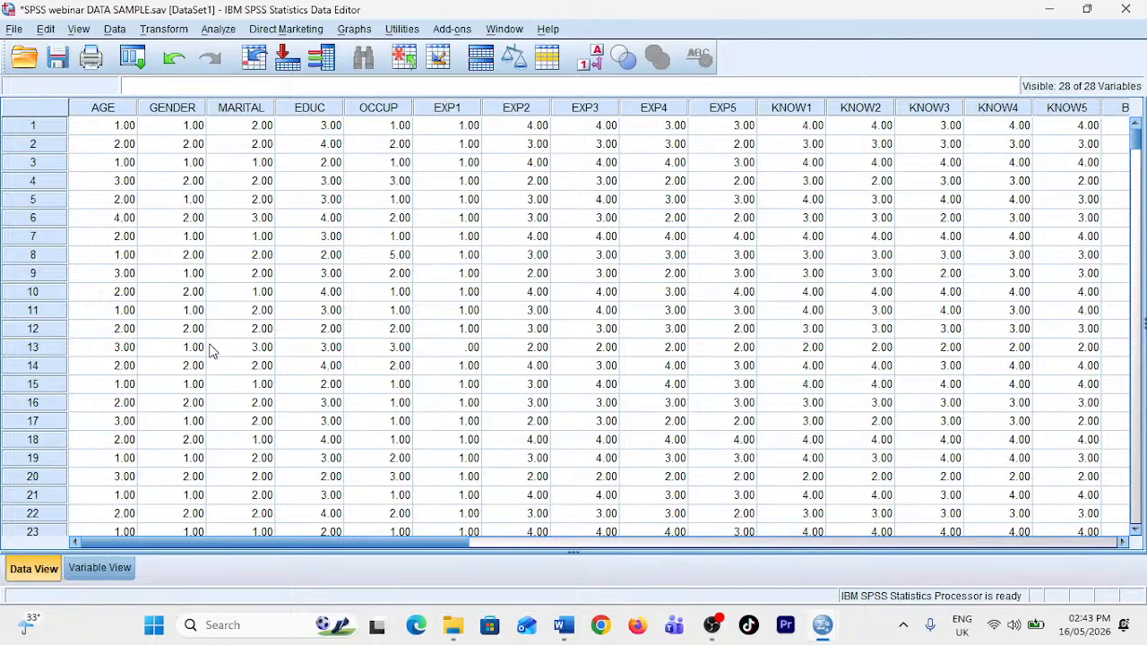
pyautogui.click(93, 108)
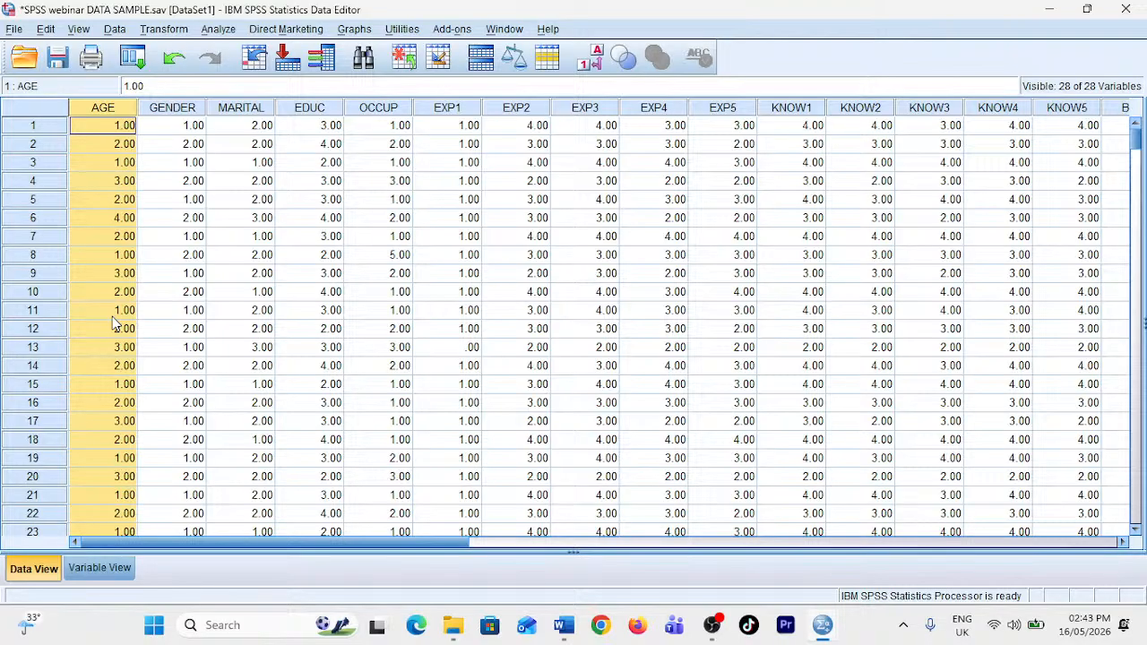
pyautogui.click(182, 114)
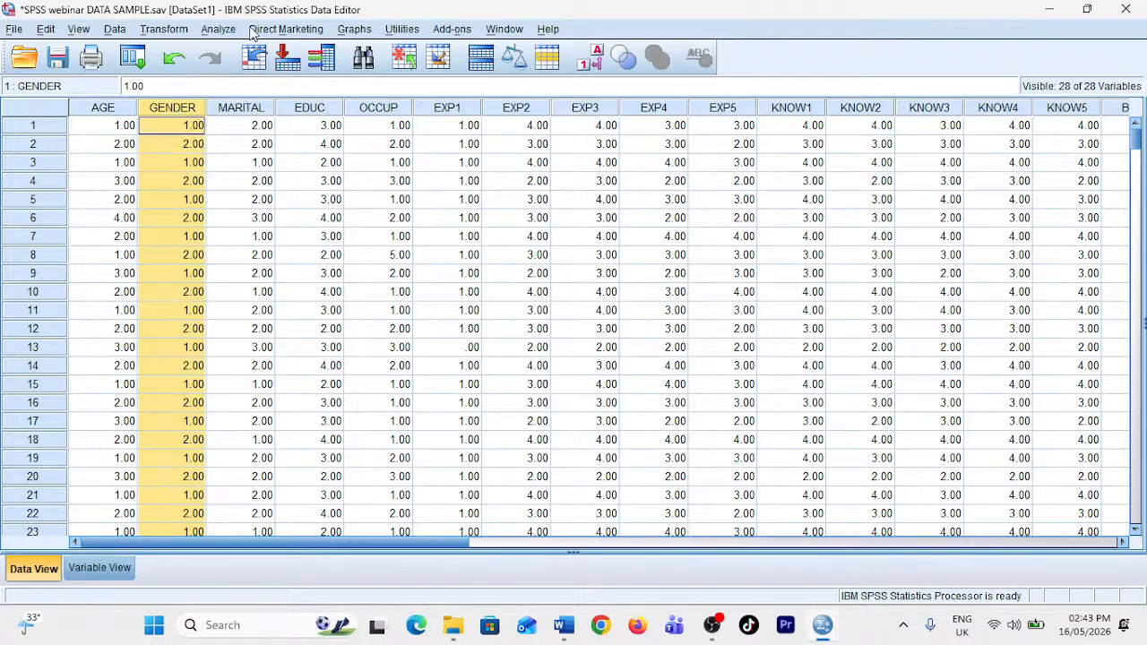
pyautogui.click(245, 109)
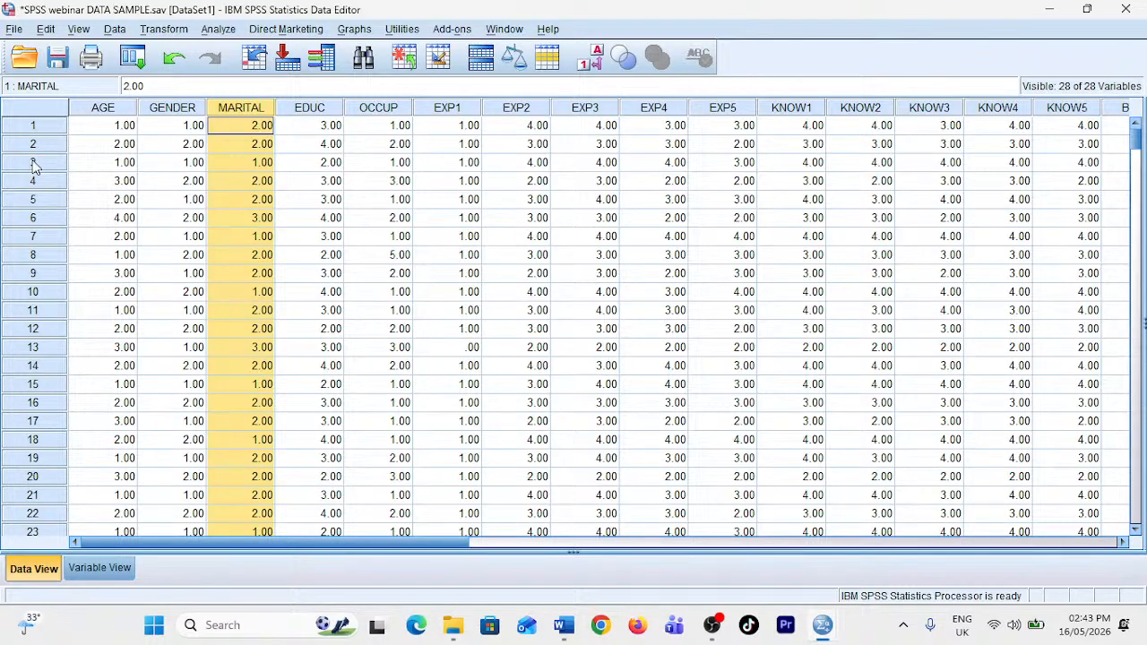
pyautogui.click(29, 130)
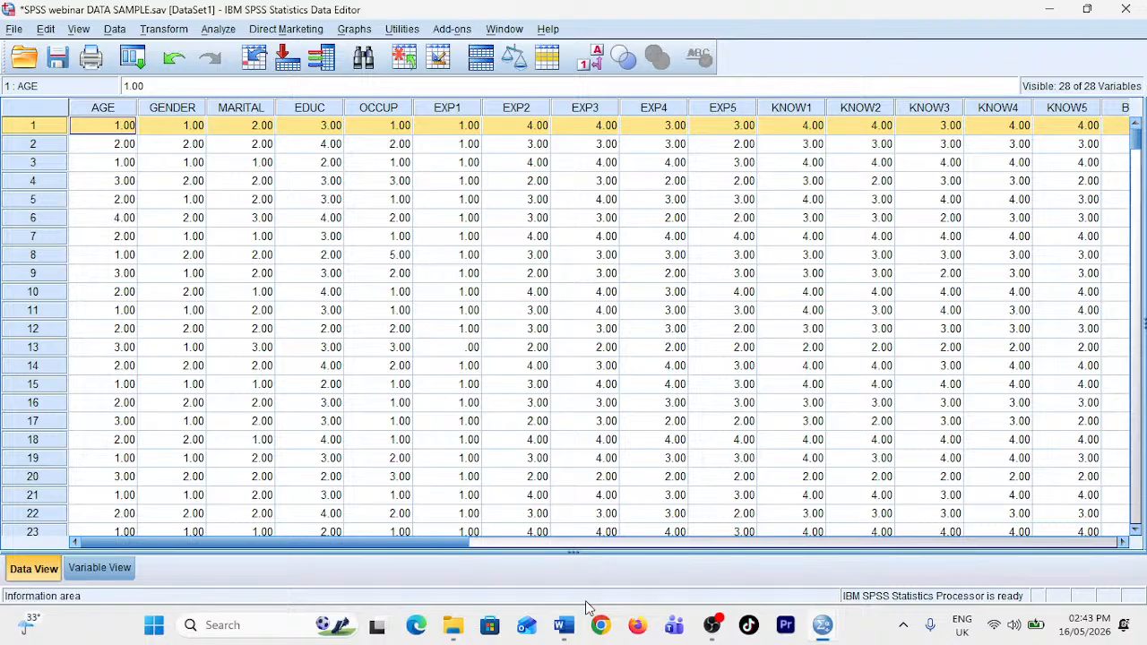
# - Place the SPSS Data Editor beside the Word questionnaire and bring the questionnaire to SECTION A: Demographic Information
pyautogui.moveTo(563, 625)
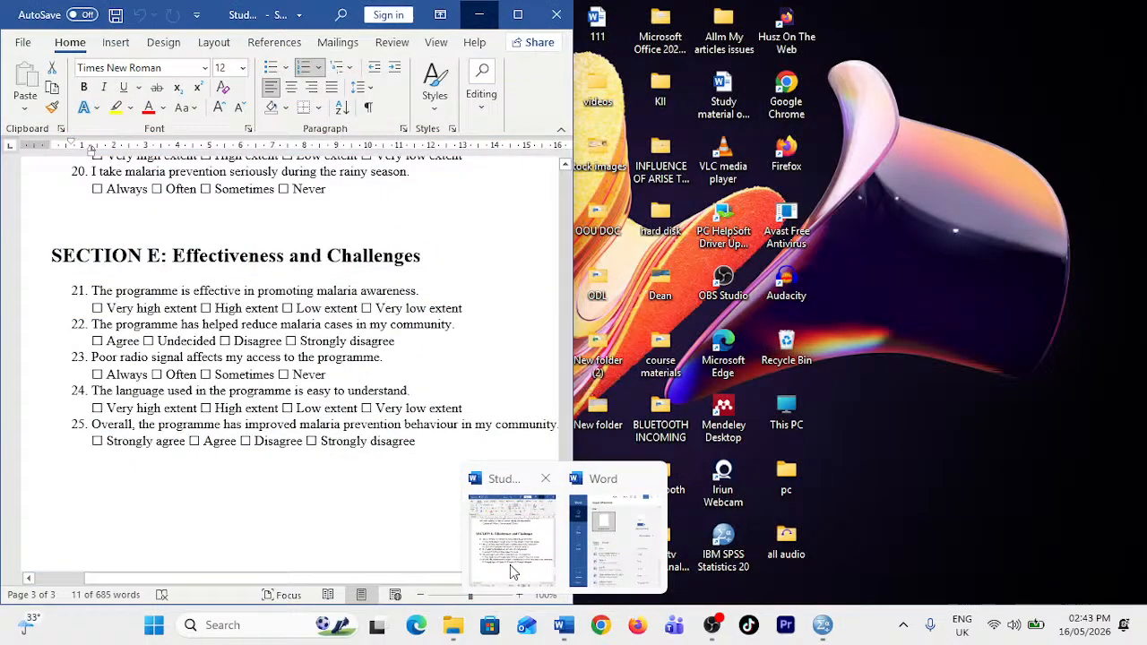
pyautogui.click(510, 565)
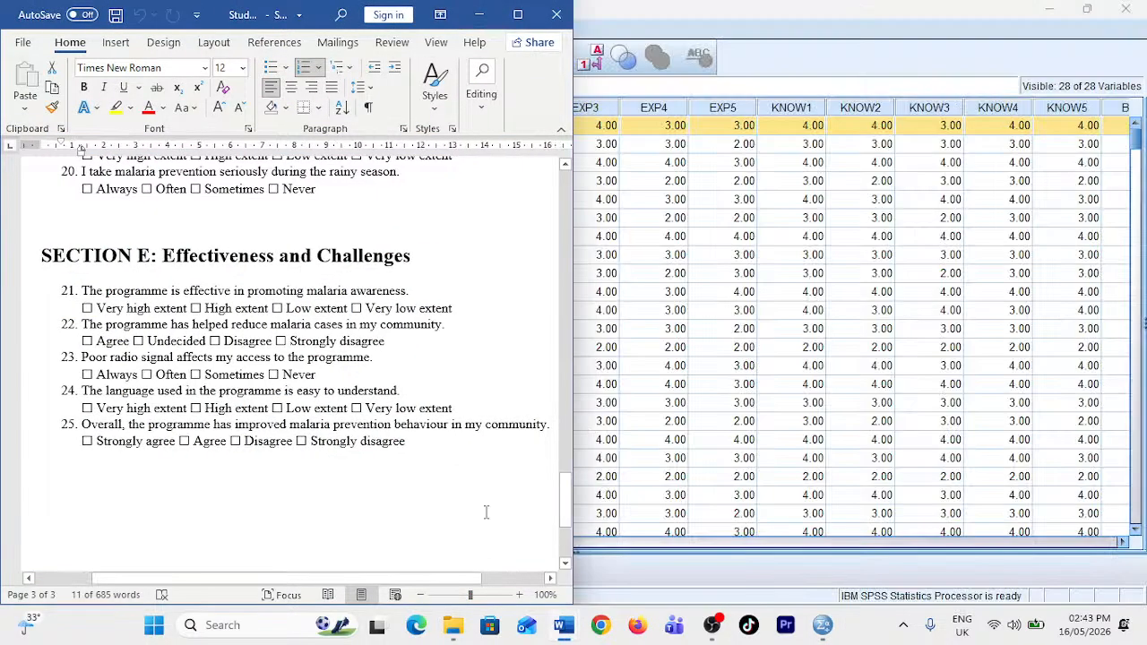
pyautogui.click(679, 291)
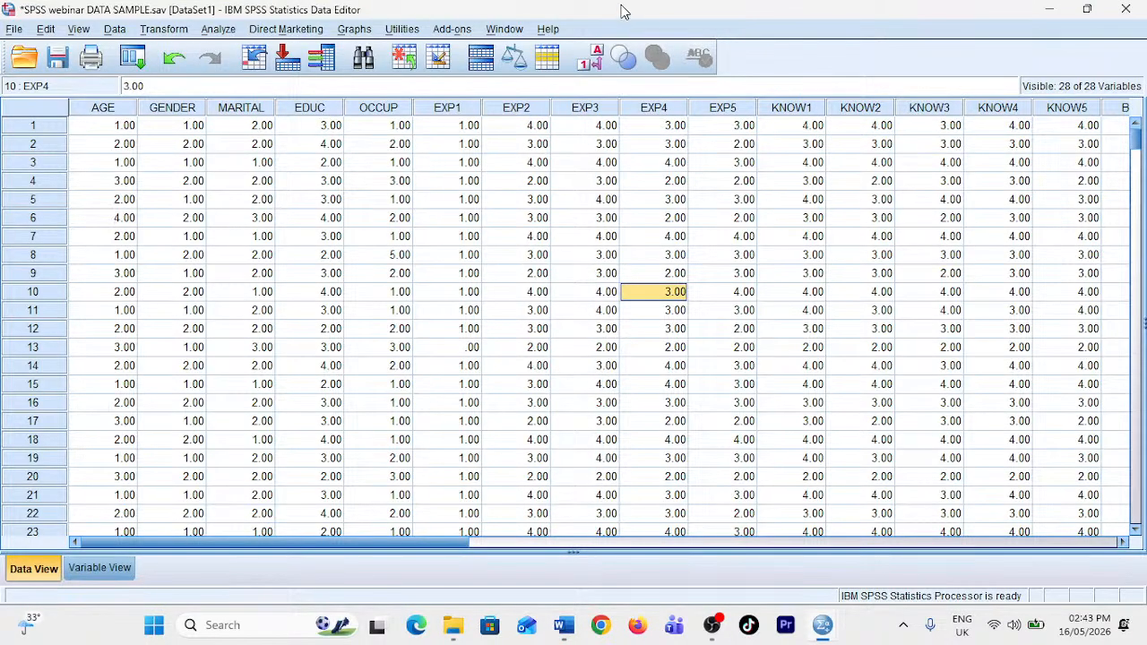
pyautogui.moveTo(618, 12); pyautogui.dragTo(496, 58)
pyautogui.scroll(15, 305, 338)
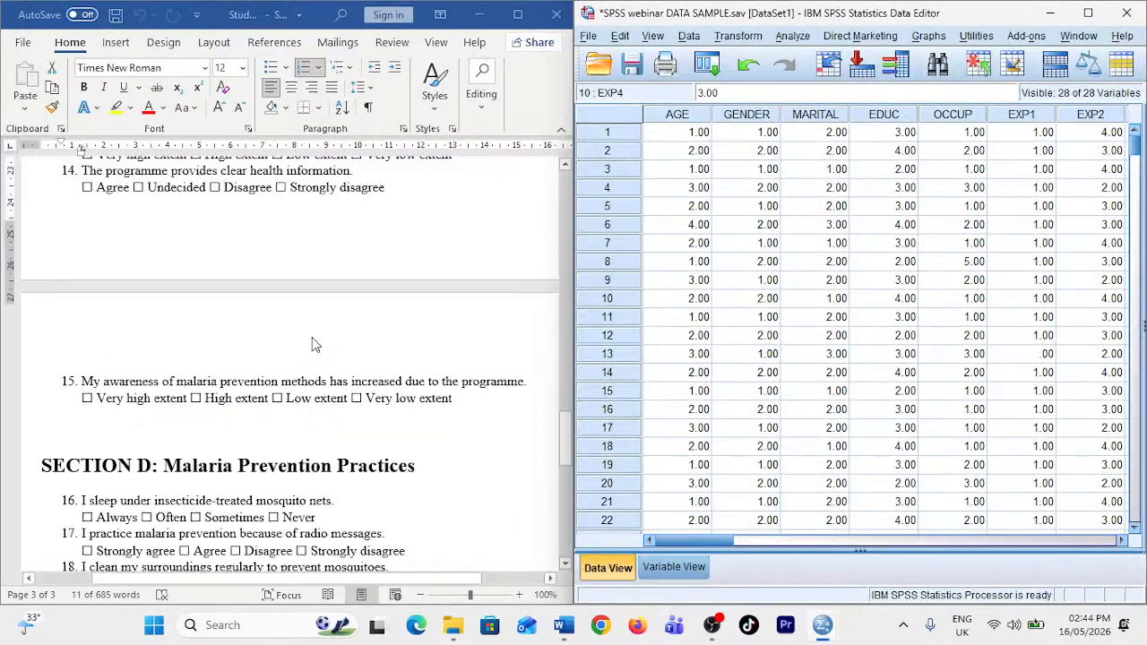
pyautogui.moveTo(556, 405); pyautogui.dragTo(548, 342)
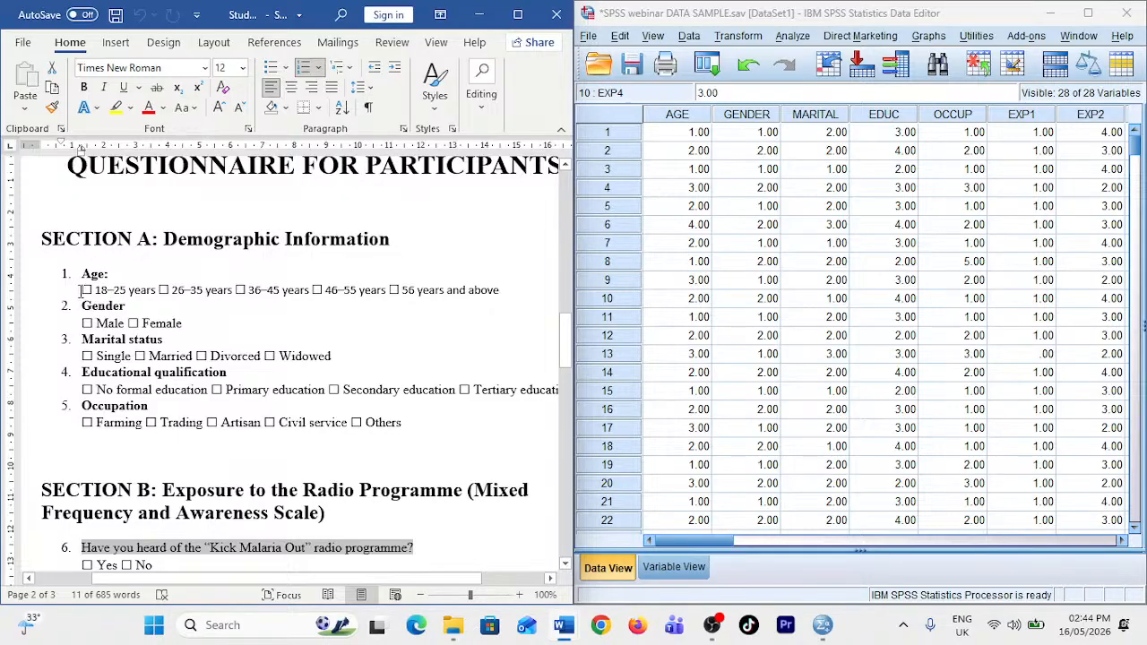
# - Compare the first respondent's codes from AGE to OCCUP in Data View with the Section A answer options in the questionnaire
pyautogui.click(701, 133)
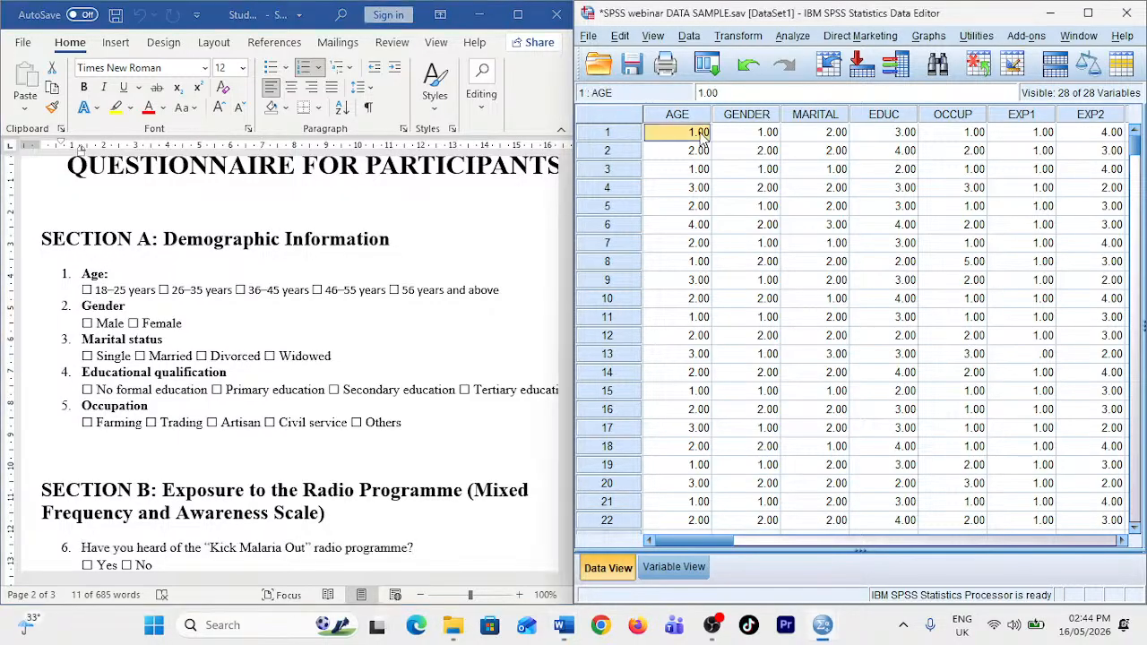
pyautogui.click(688, 213)
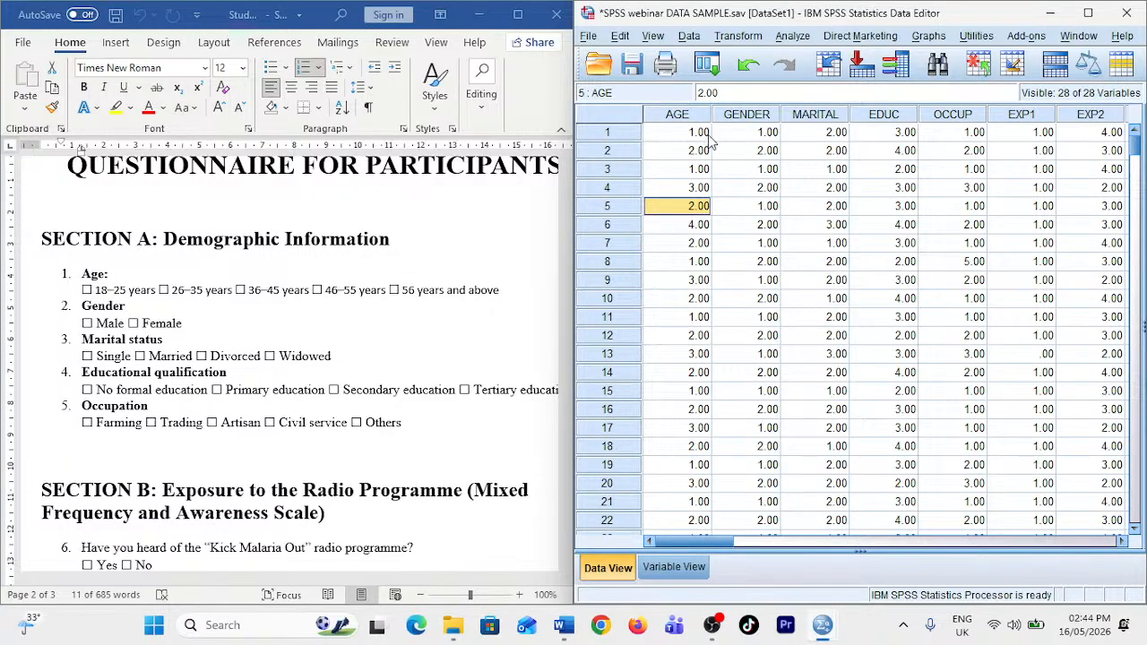
pyautogui.click(742, 136)
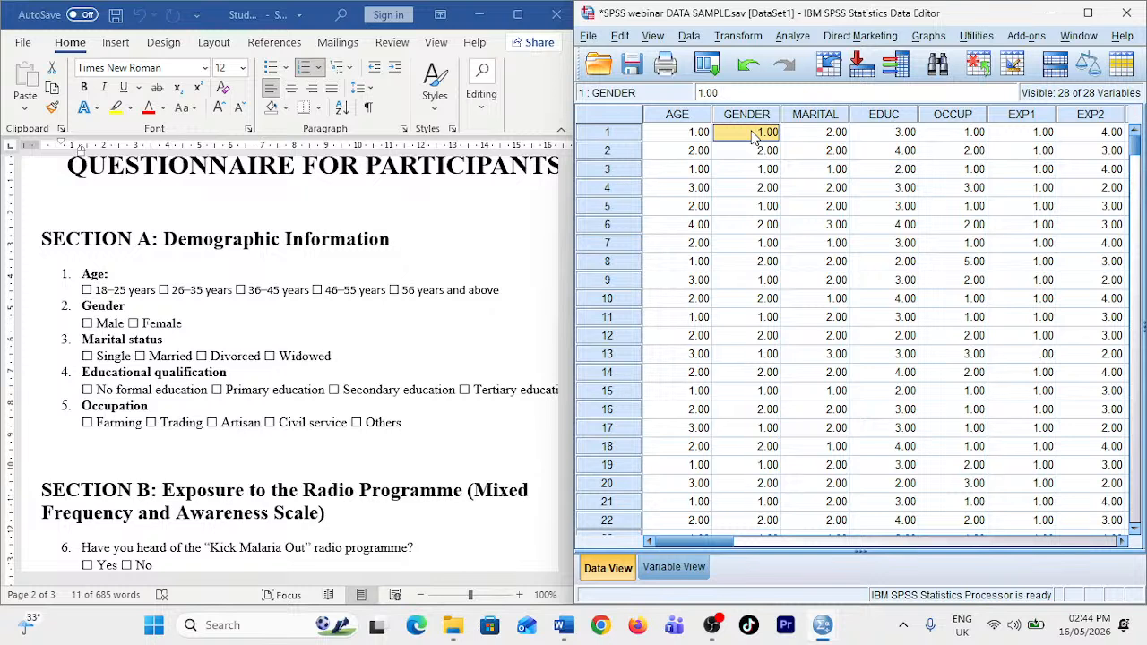
pyautogui.press('Right')
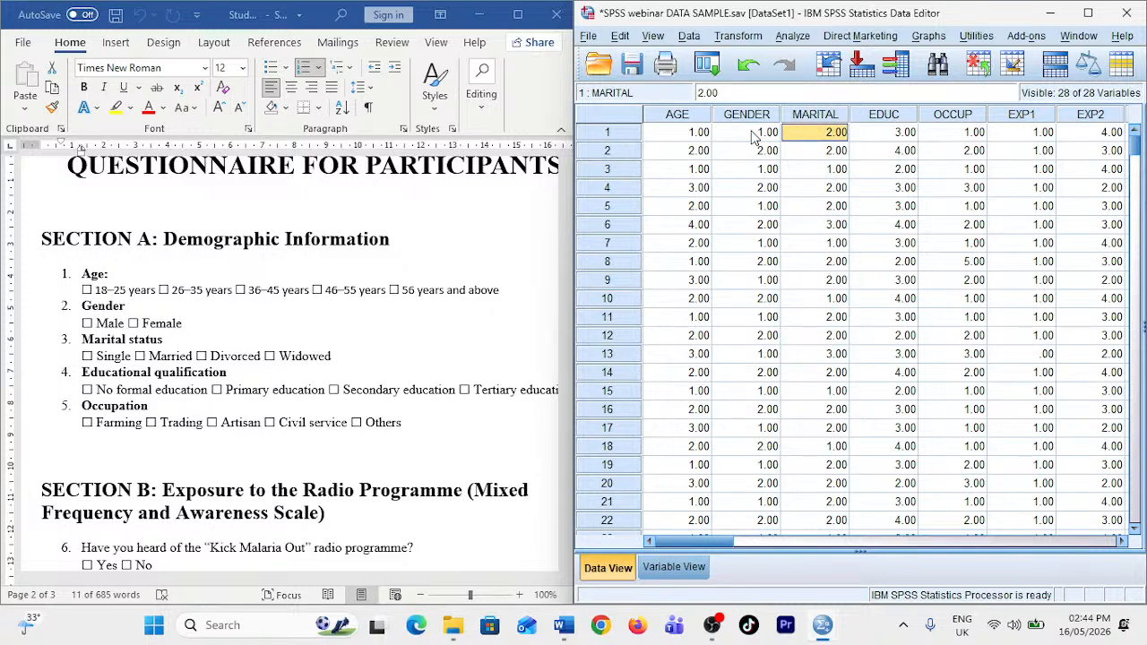
pyautogui.press('Right')
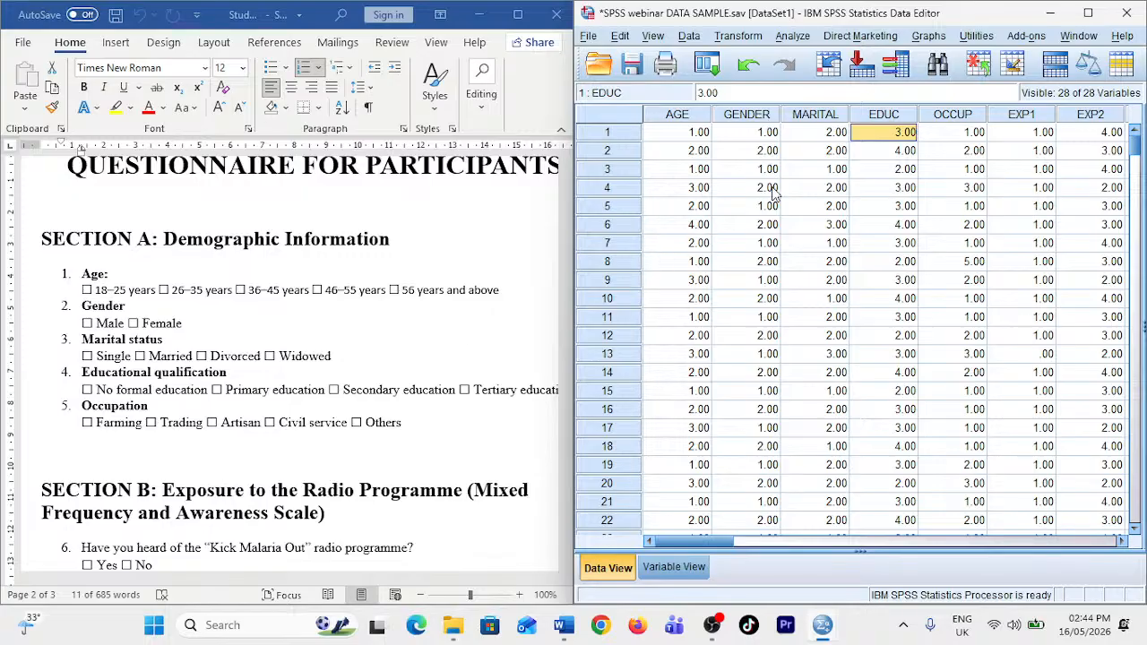
pyautogui.doubleClick(889, 135)
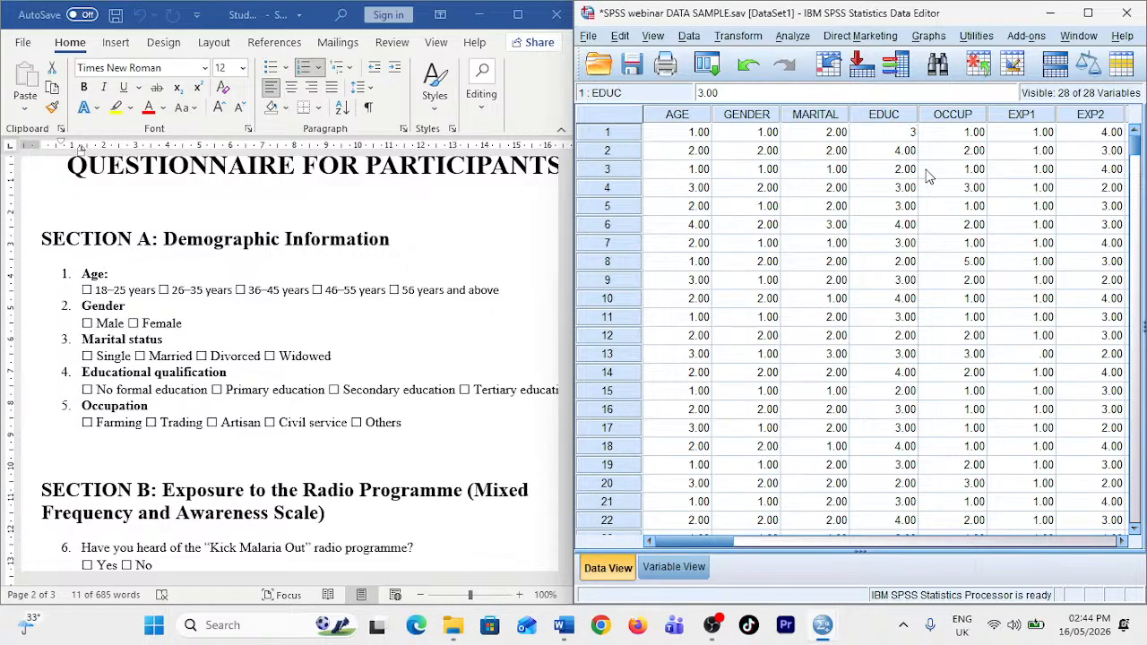
pyautogui.click(970, 136)
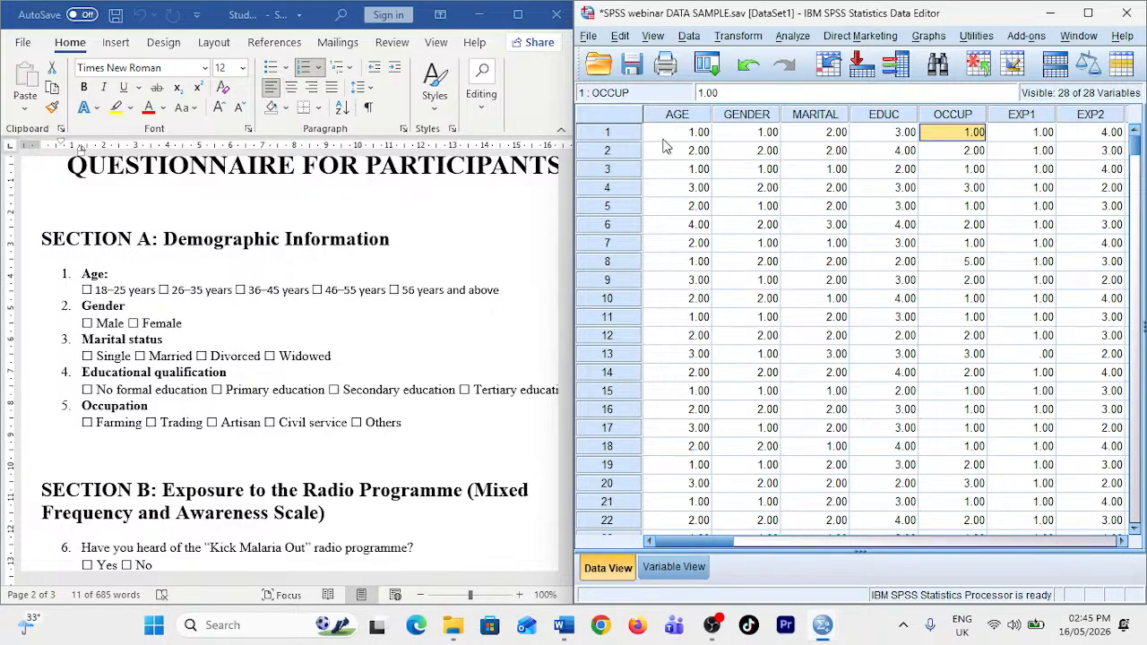
pyautogui.moveTo(668, 139); pyautogui.dragTo(968, 144)
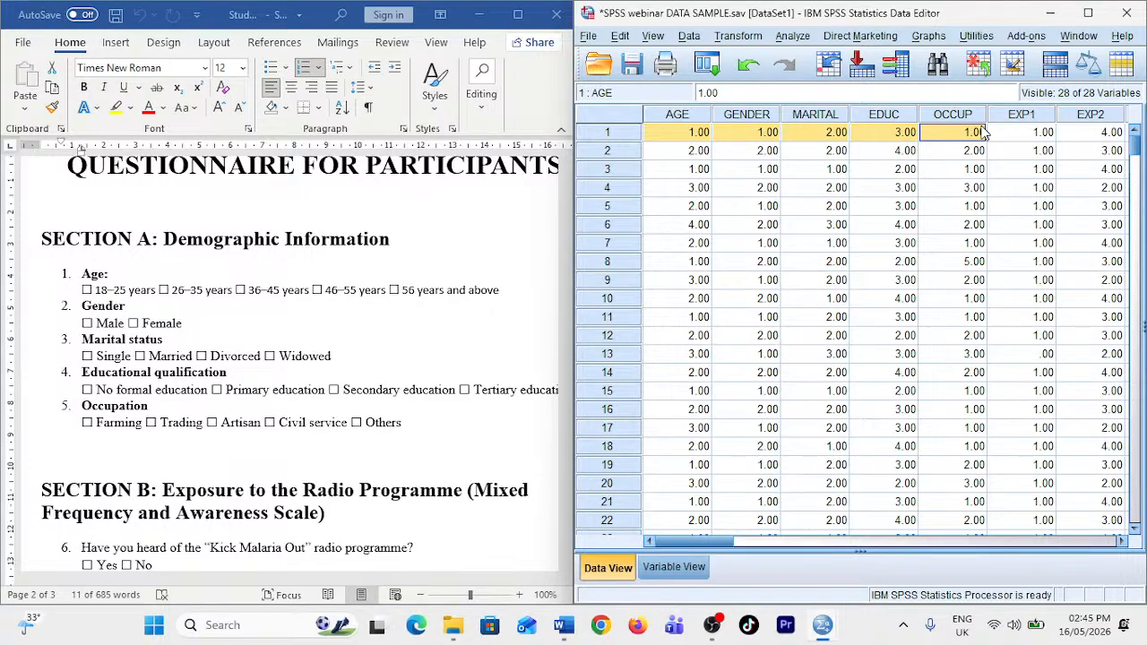
# - Compare the first respondent's EXP1 and EXP2 codes in Data View with the Section B questions on exposure to the programme
pyautogui.scroll(-3, 401, 448)
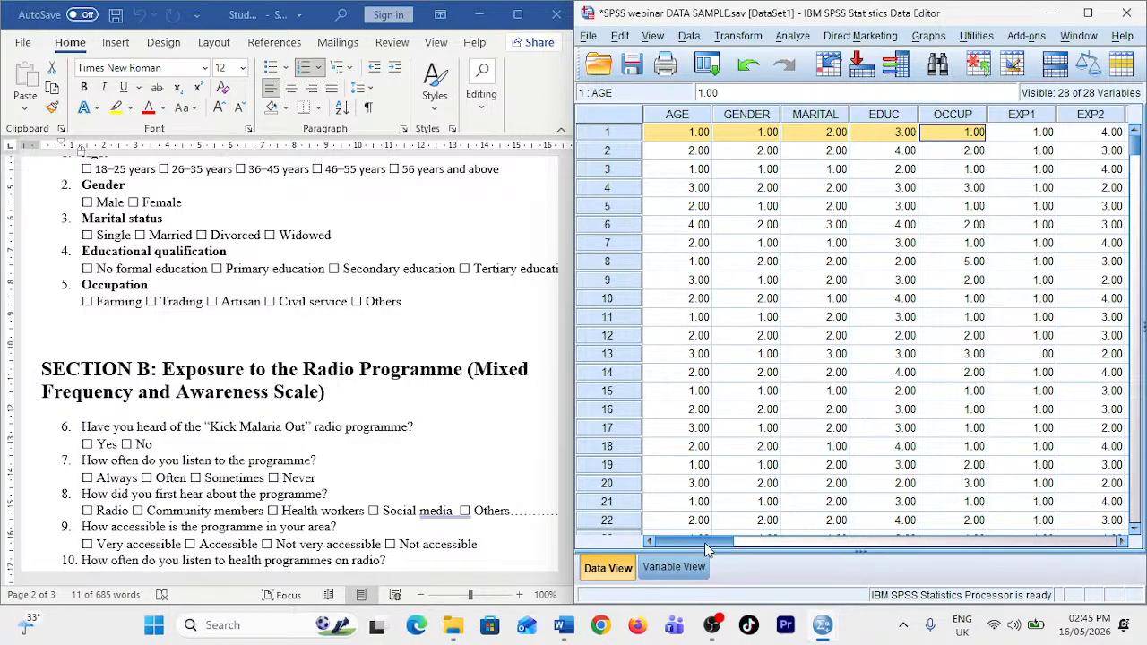
pyautogui.moveTo(712, 546); pyautogui.dragTo(762, 545)
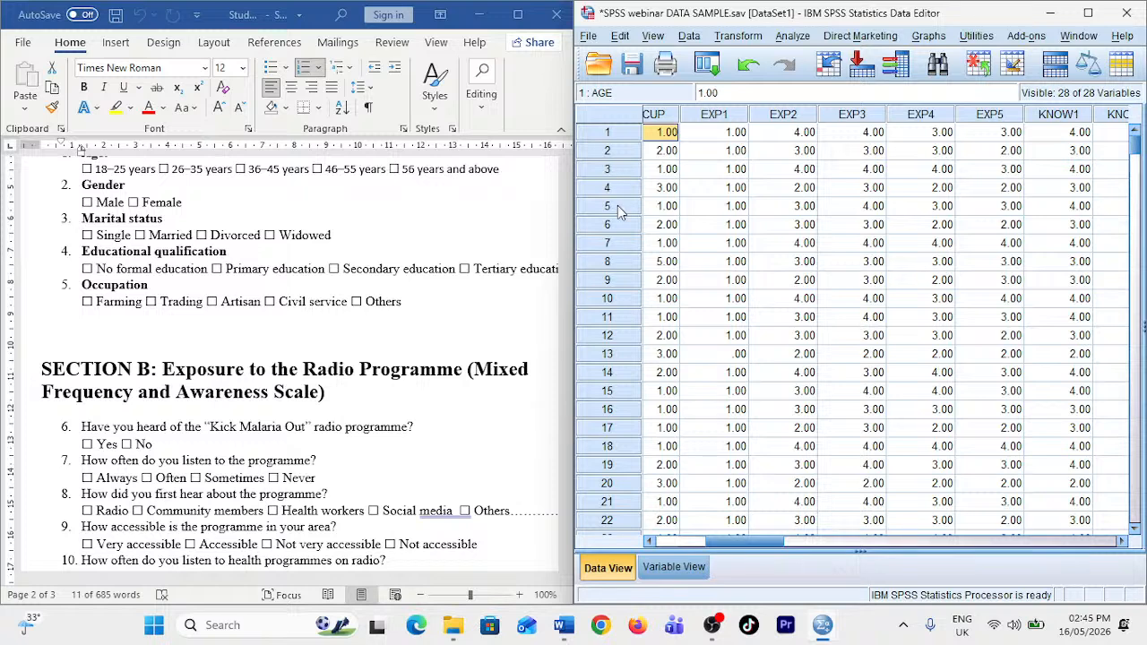
pyautogui.click(736, 149)
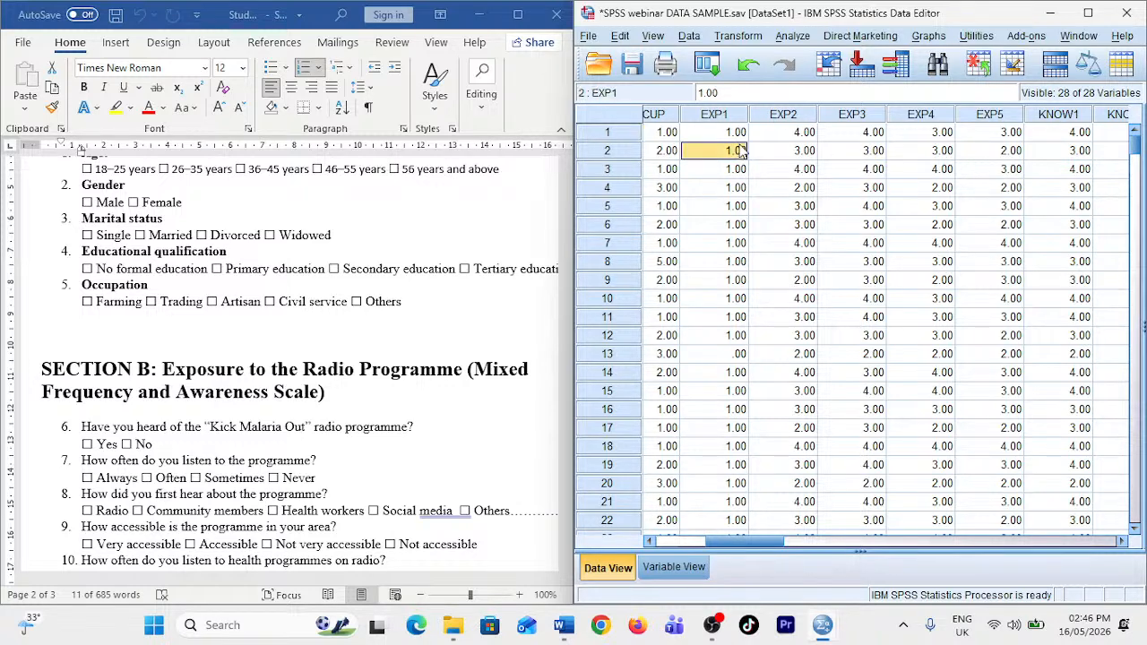
pyautogui.click(737, 132)
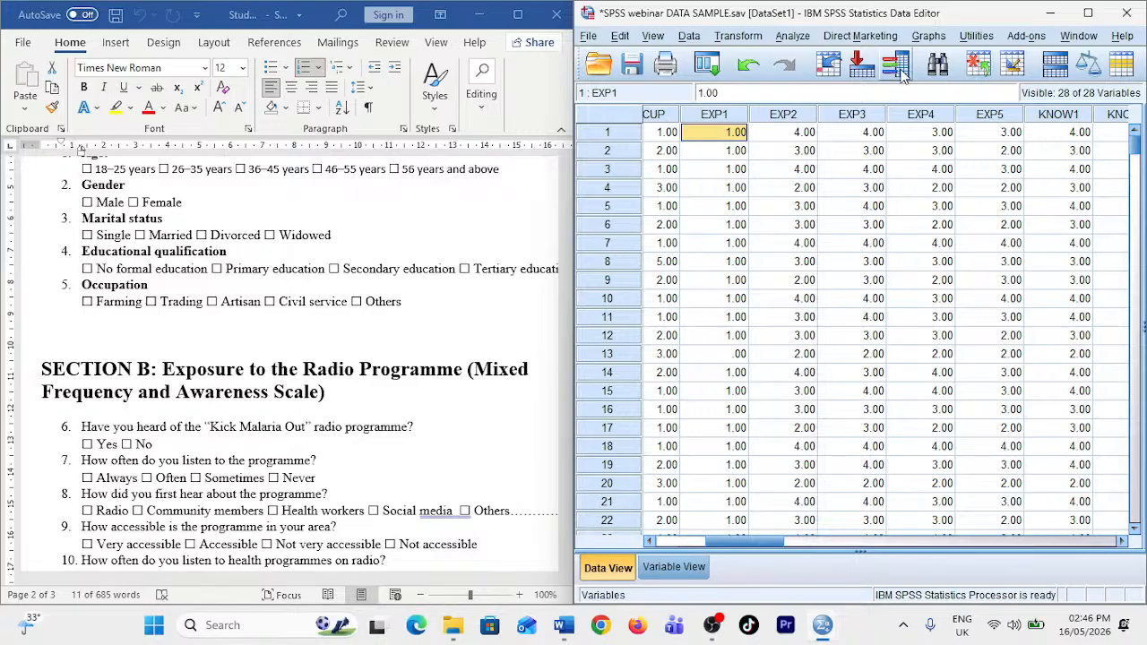
pyautogui.click(787, 136)
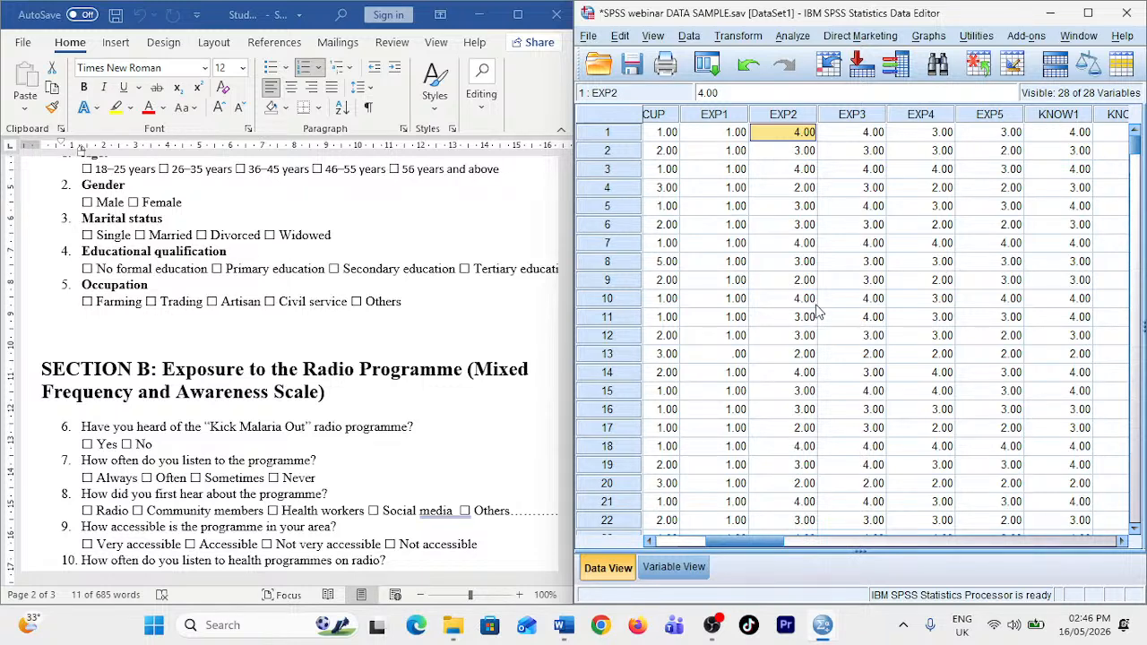
# - Highlight the answer options of questions 6, 7 and 9 in Section B of the Word questionnaire to examine their response scales
pyautogui.click(87, 446)
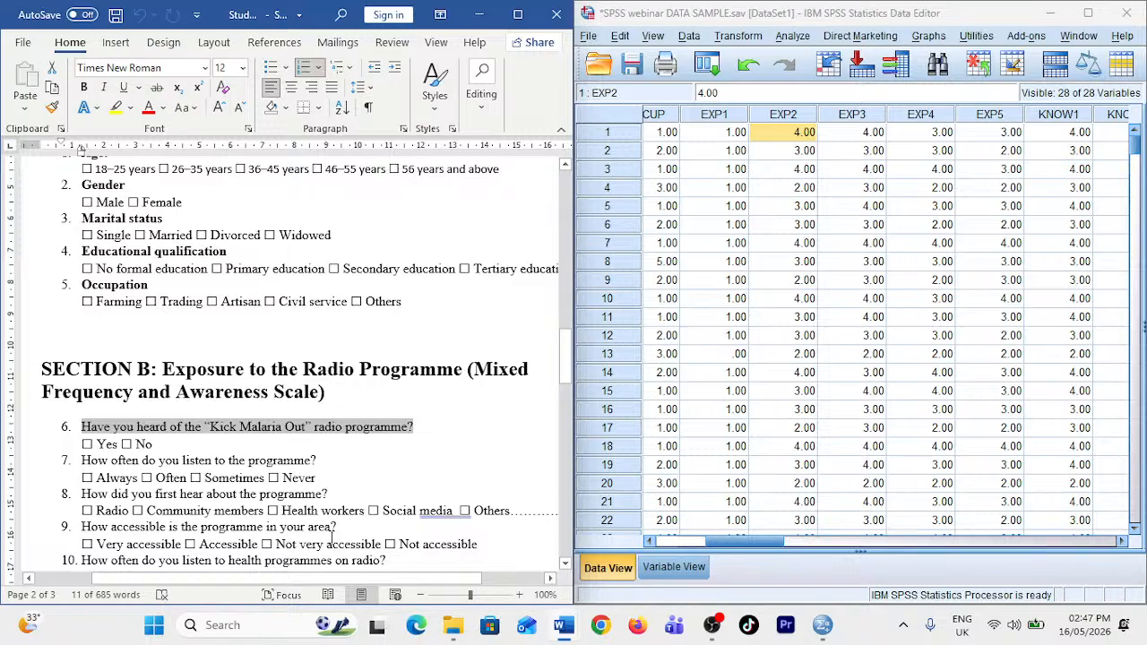
pyautogui.scroll(-1, 332, 538)
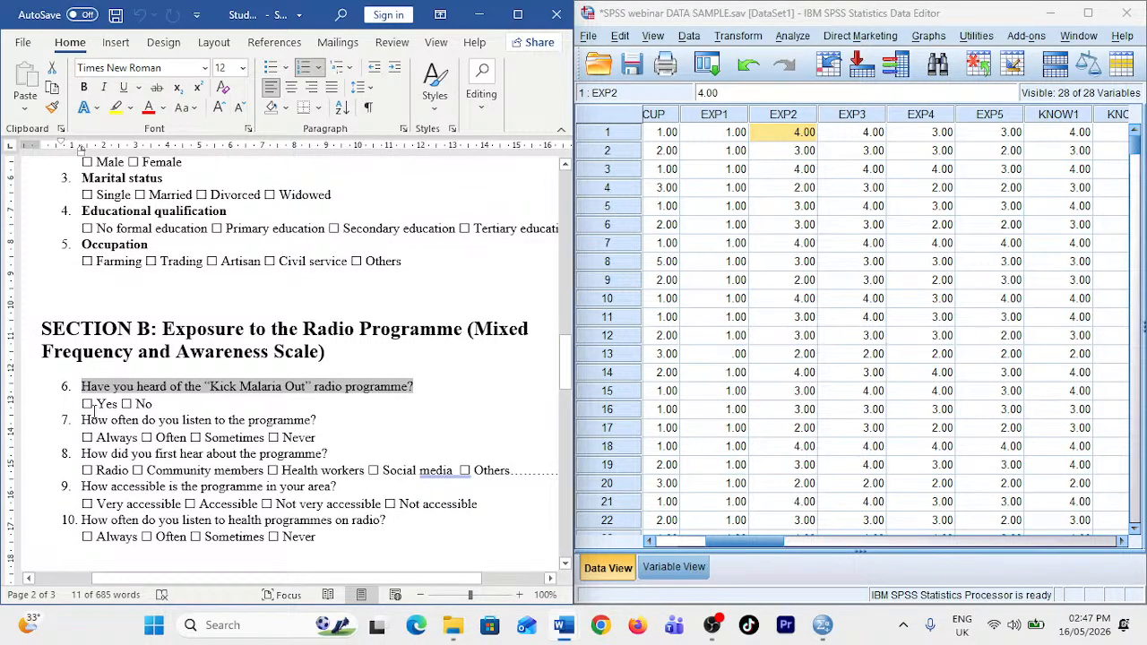
pyautogui.moveTo(94, 405); pyautogui.dragTo(81, 438)
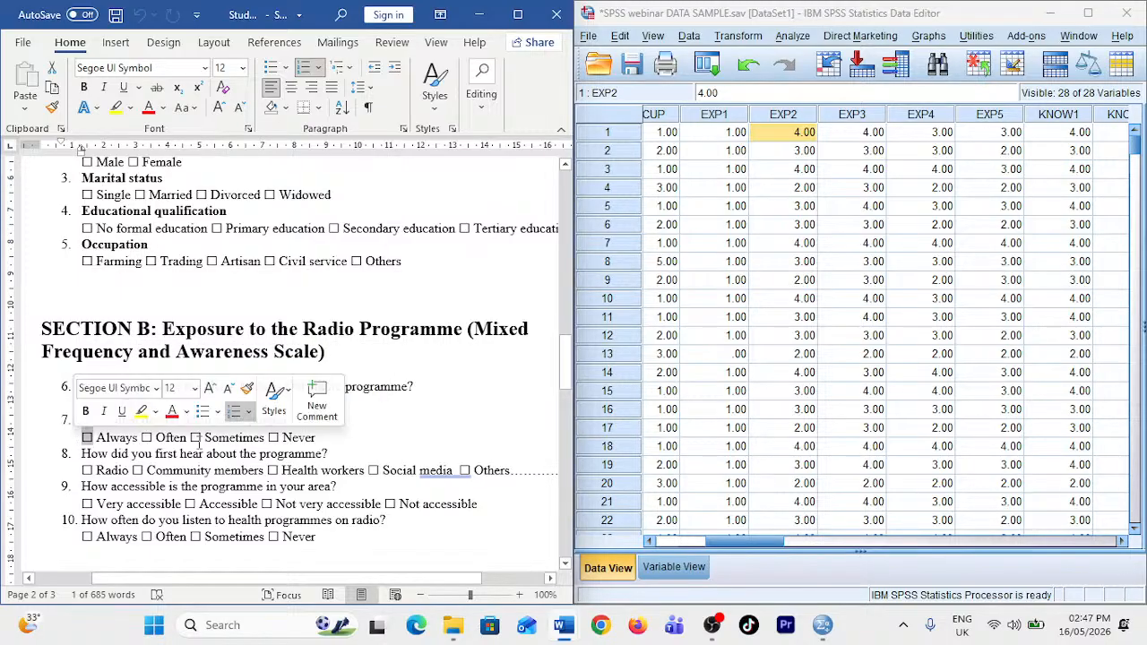
pyautogui.moveTo(157, 439); pyautogui.dragTo(190, 441)
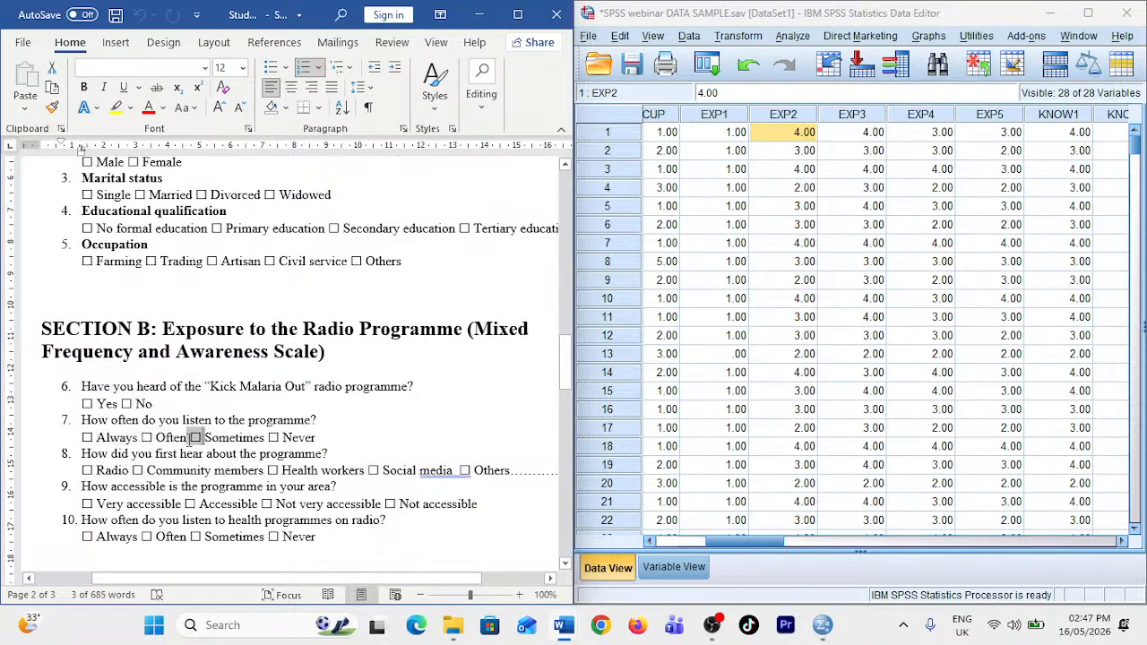
pyautogui.moveTo(265, 439); pyautogui.dragTo(280, 439)
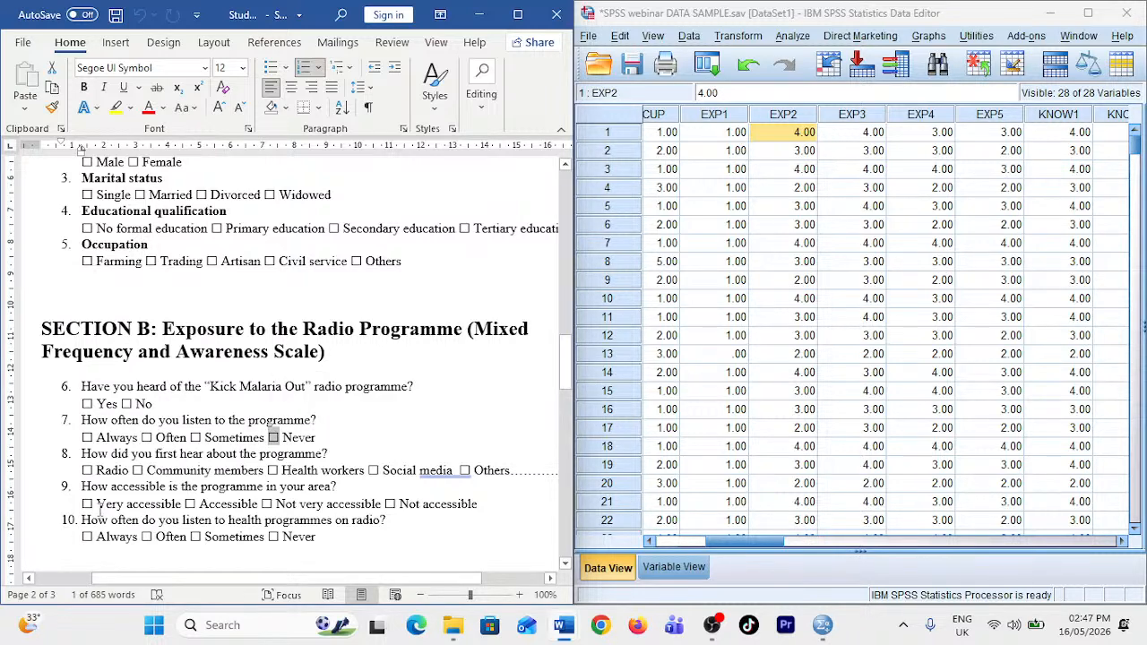
pyautogui.moveTo(98, 507); pyautogui.dragTo(83, 505)
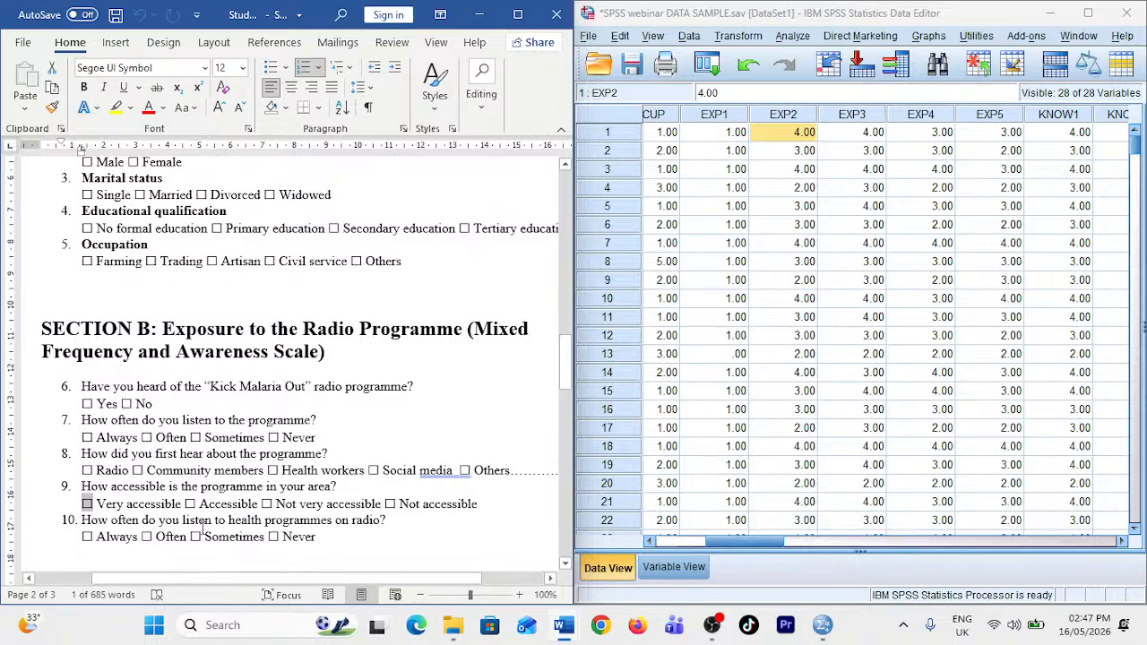
pyautogui.moveTo(199, 506); pyautogui.dragTo(184, 511)
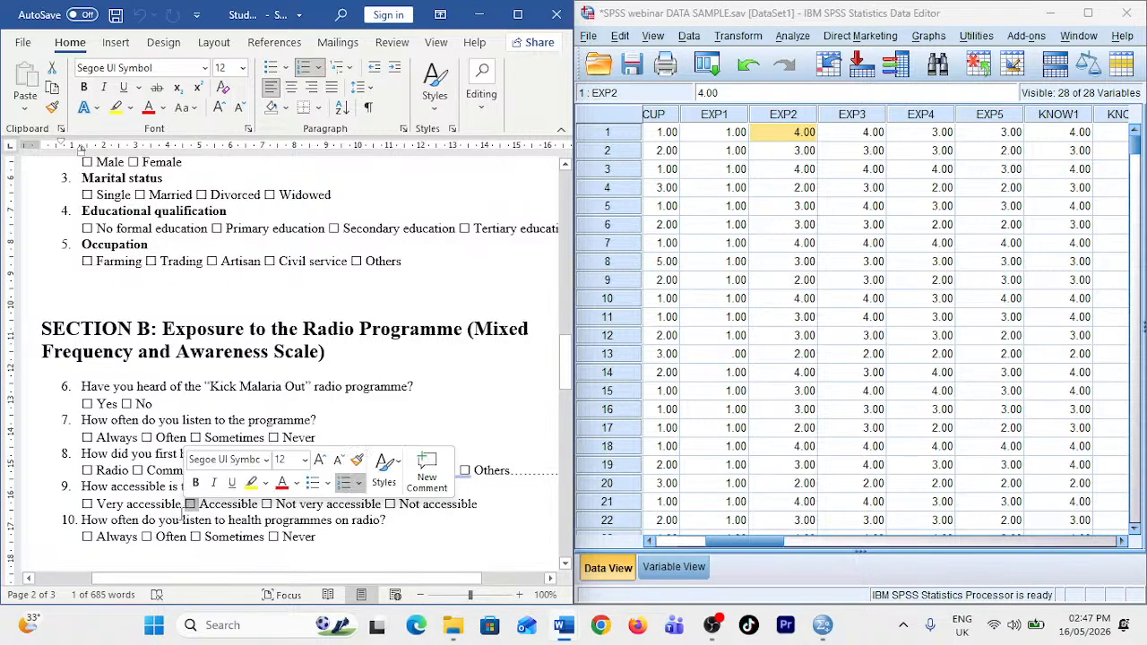
pyautogui.moveTo(80, 387); pyautogui.dragTo(85, 411)
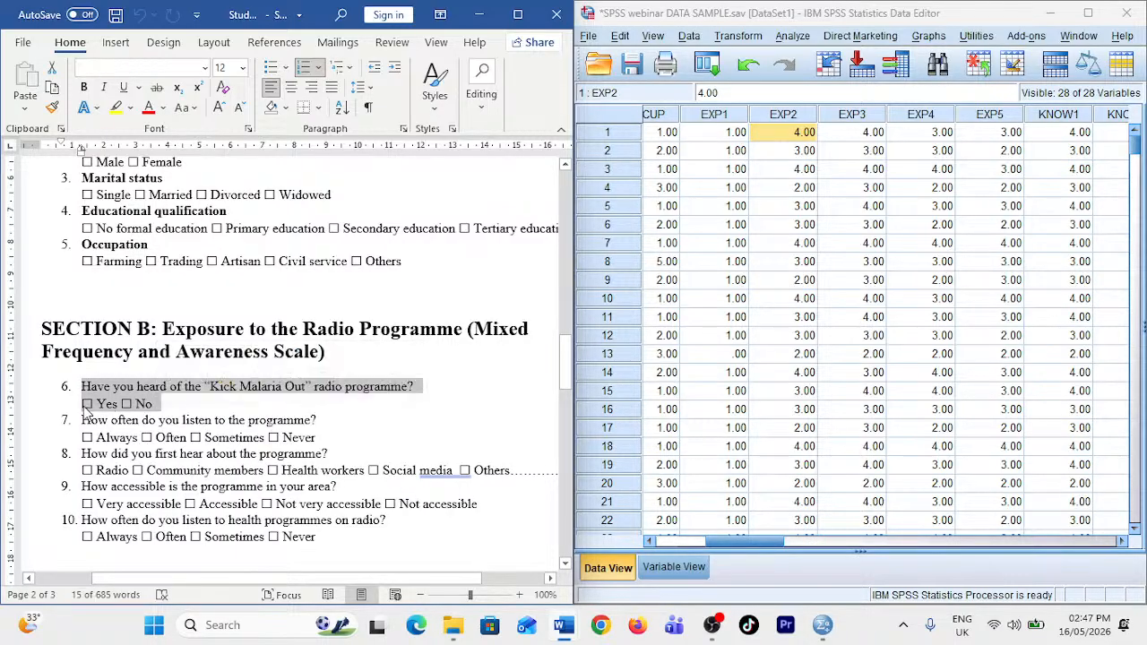
# - Inspect the value labels of the Age of respondent and Awareness of programme variables in Variable View without changing them
pyautogui.click(682, 568)
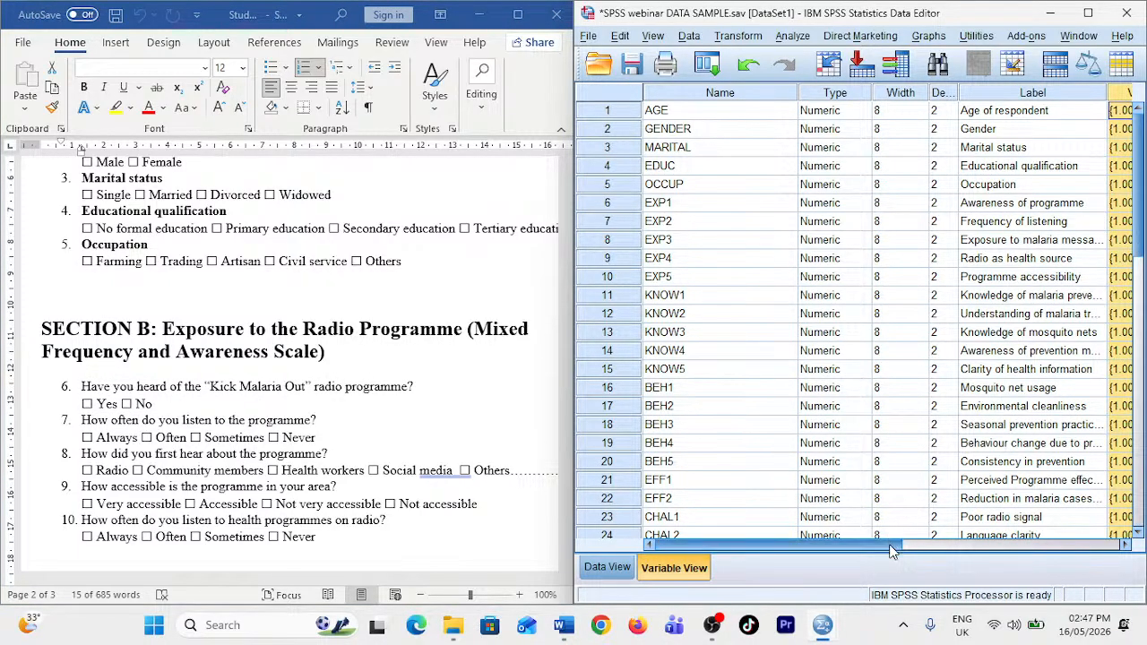
pyautogui.moveTo(894, 545); pyautogui.dragTo(948, 550)
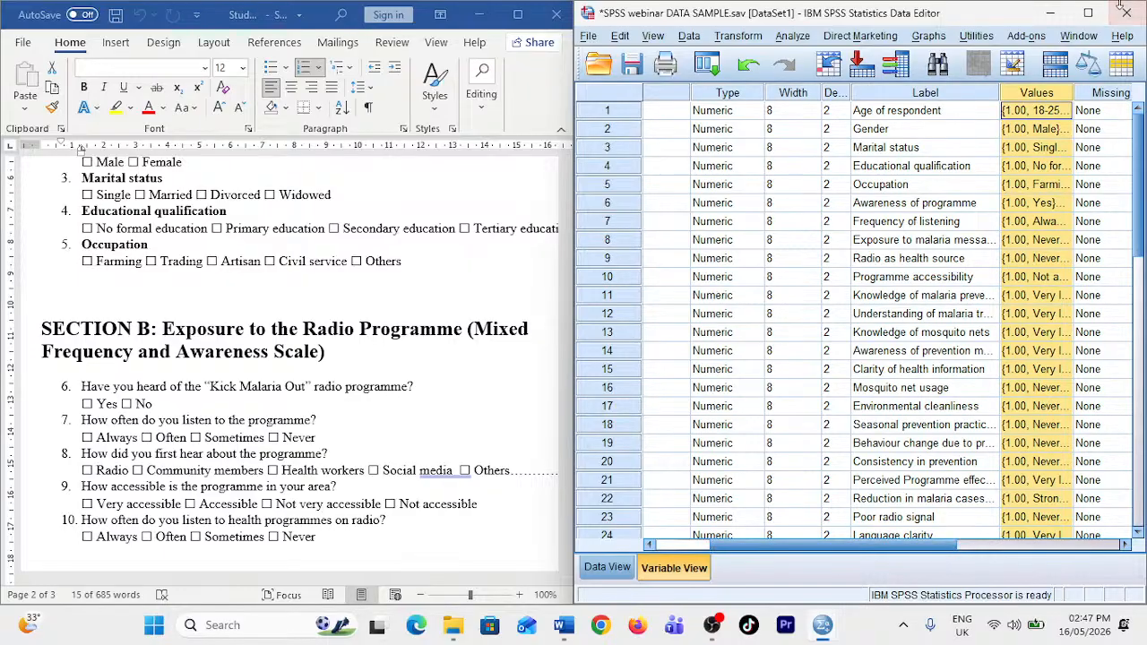
pyautogui.click(1040, 110)
pyautogui.click(1061, 110)
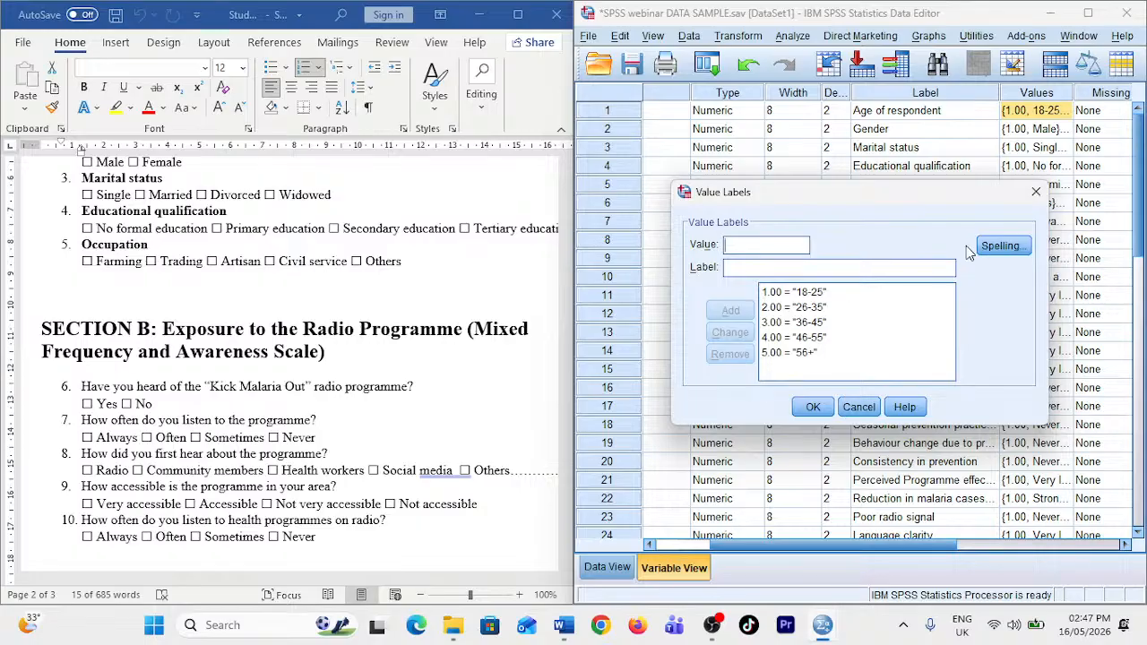
pyautogui.click(1036, 191)
pyautogui.click(1029, 226)
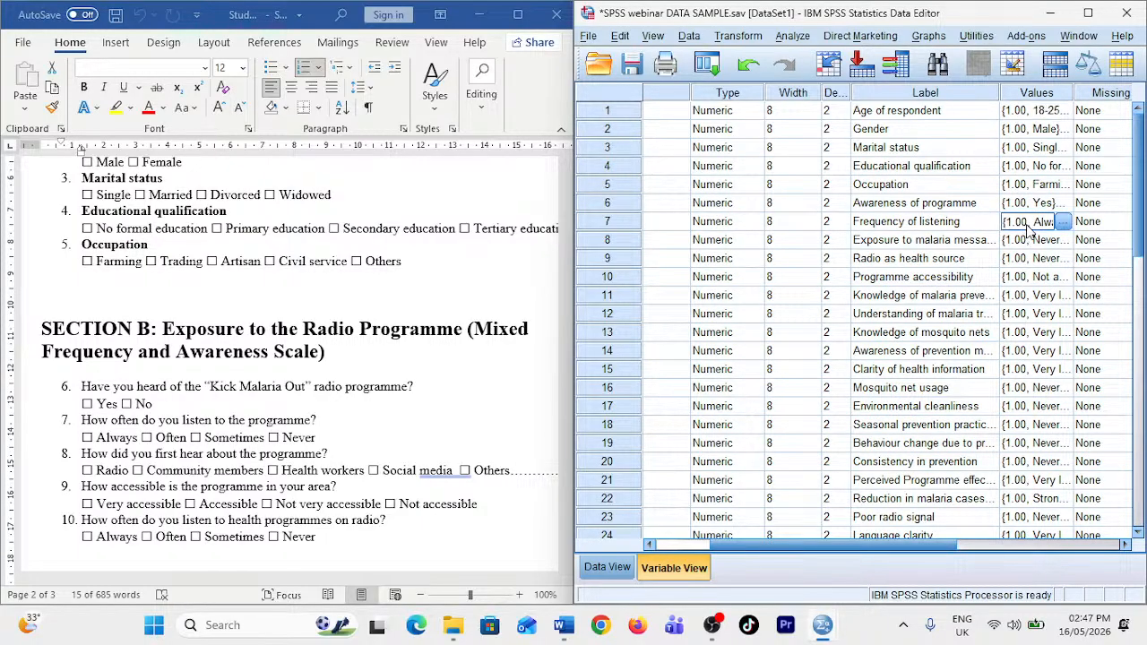
pyautogui.click(1055, 205)
pyautogui.click(1061, 205)
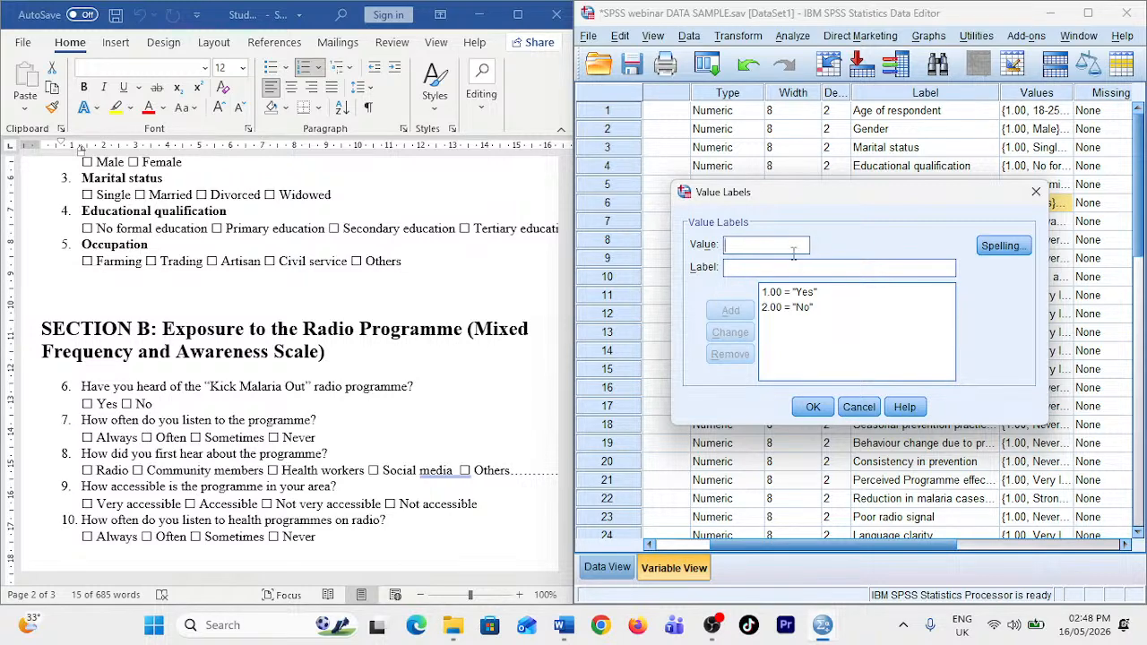
pyautogui.click(1036, 191)
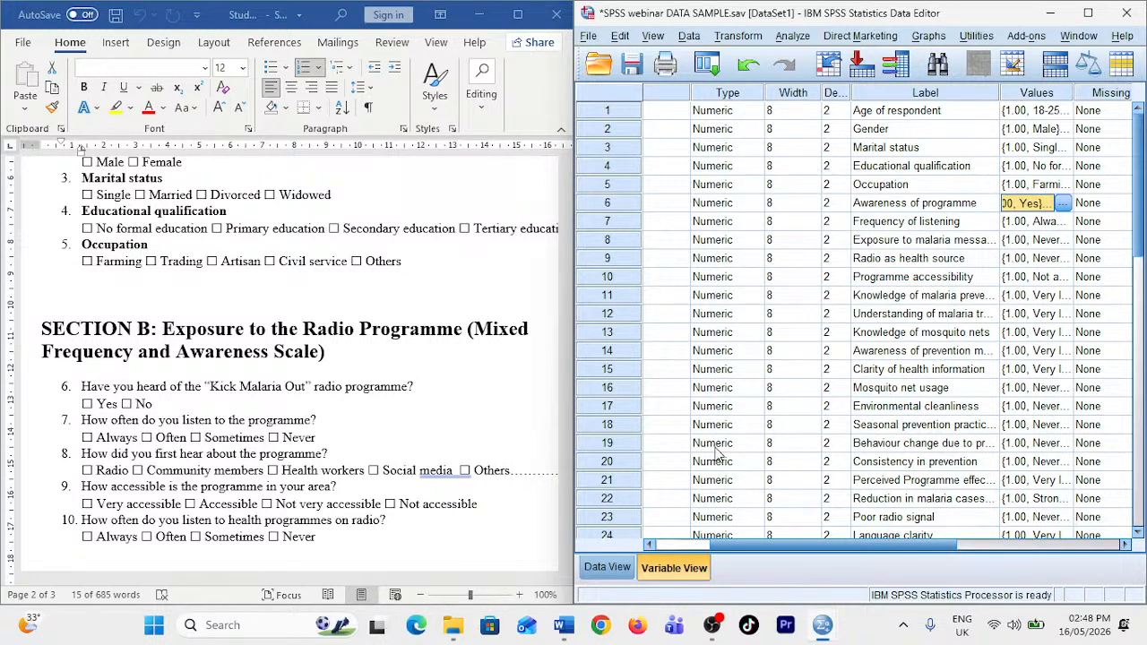
# - Return to Data View, look through the respondents' records down to about row 127 and maximise the Data Editor window
pyautogui.click(615, 566)
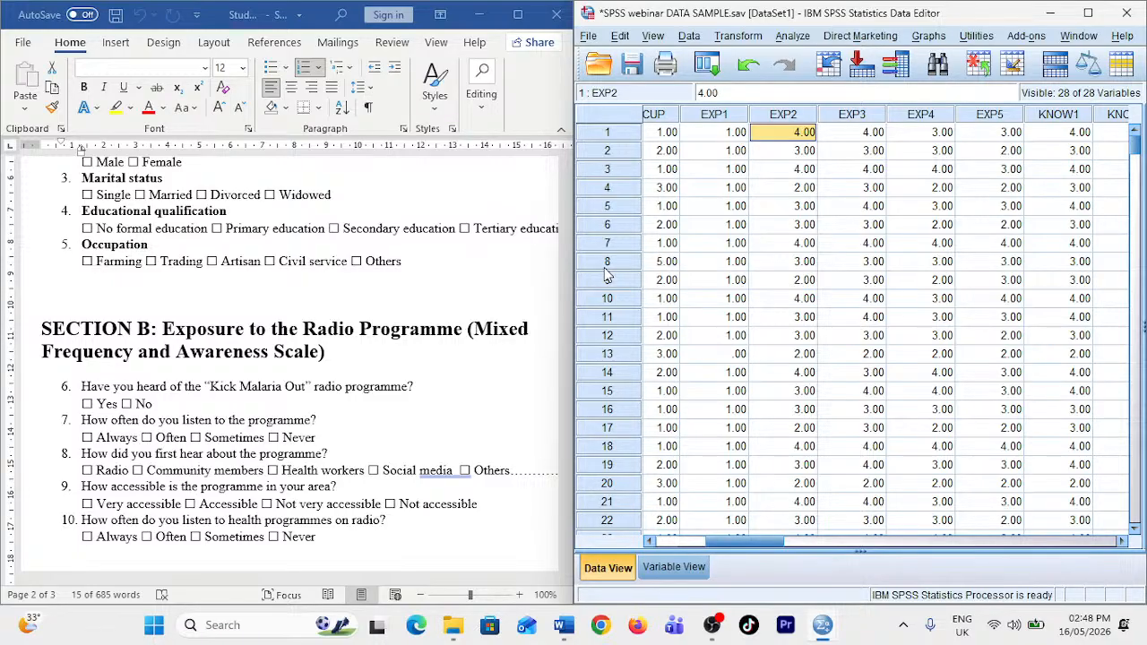
pyautogui.scroll(-20, 684, 318)
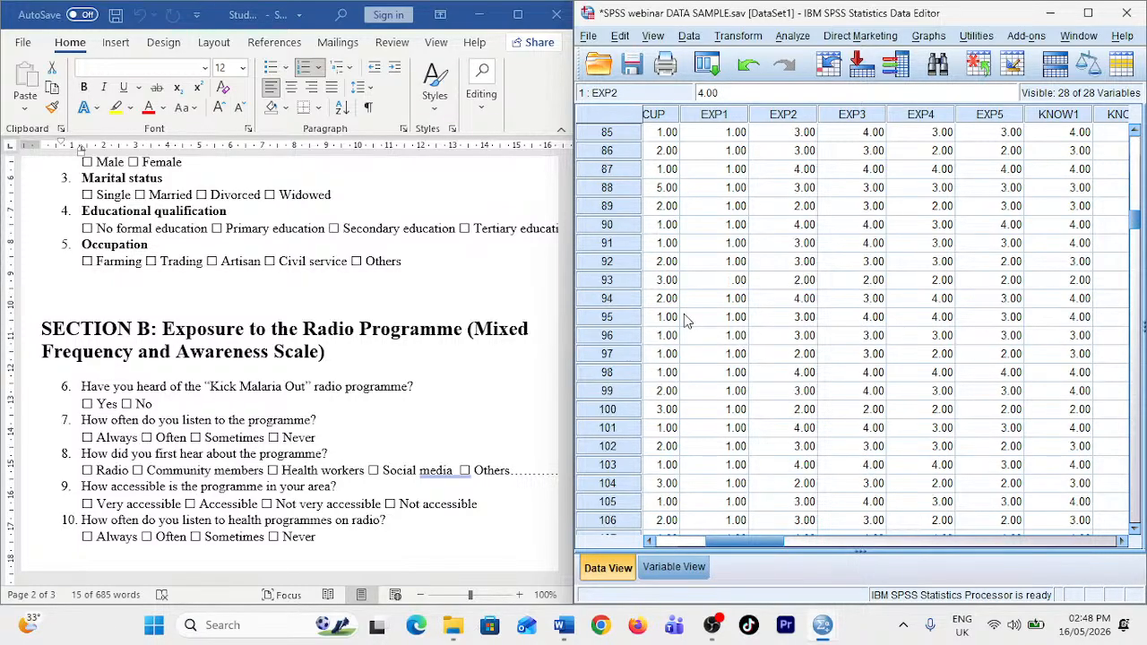
pyautogui.scroll(-14, 683, 319)
pyautogui.click(1088, 12)
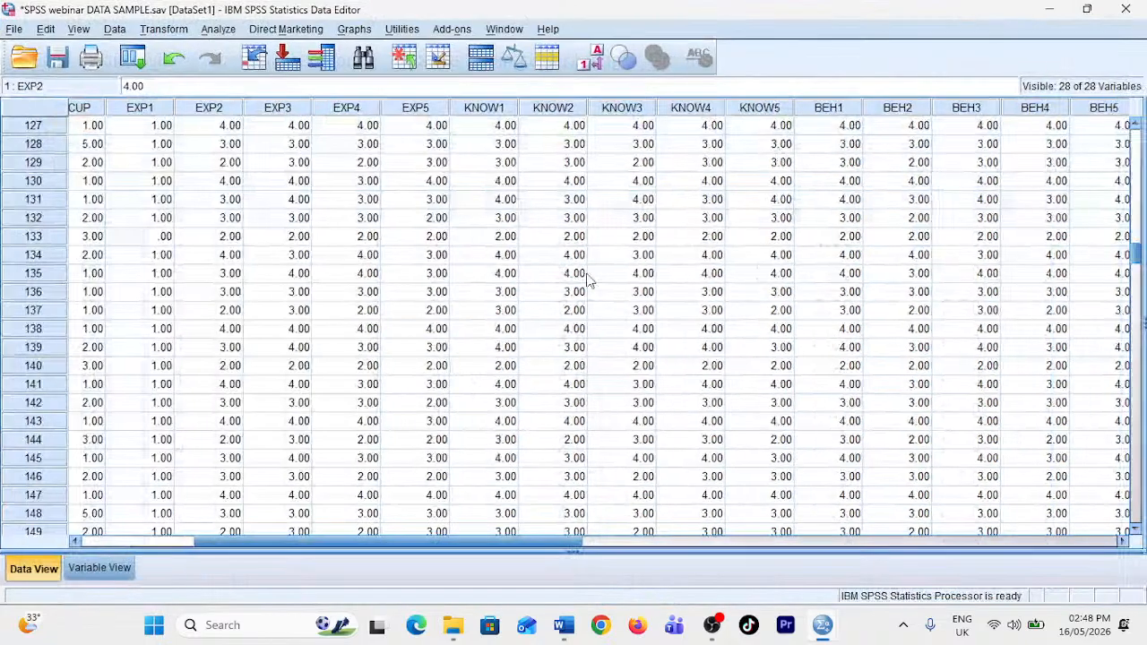
# - Add a record in row 397 of Data View with OCCUP 2, EXP1 1, EXP2 3 and EXP3 1
pyautogui.scroll(-11, 589, 281)
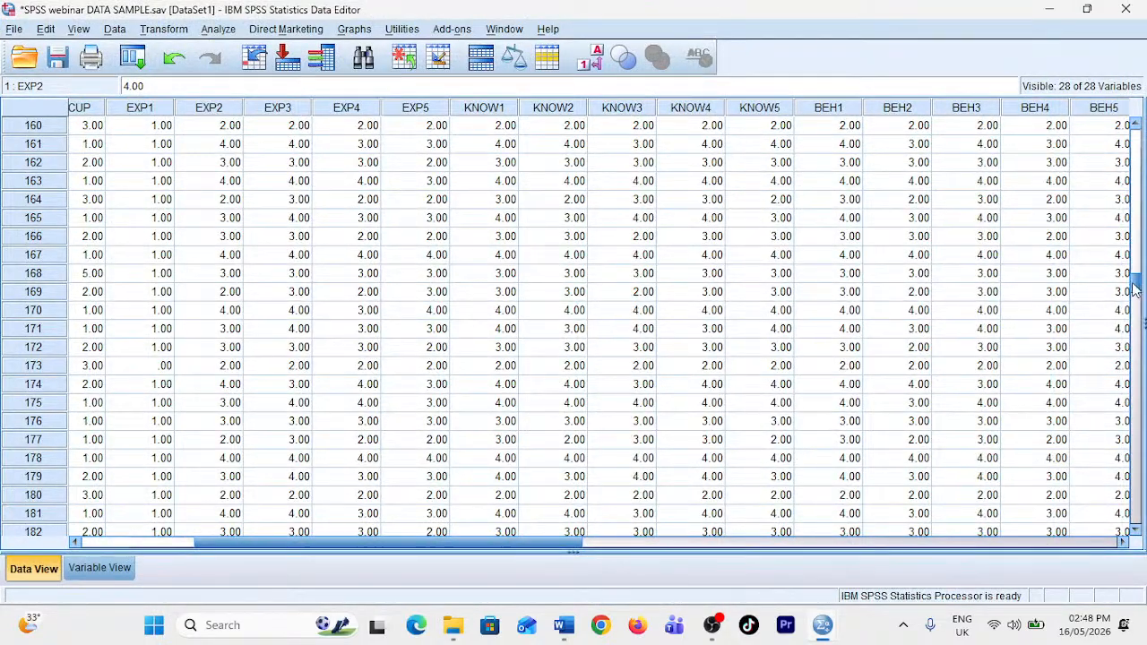
pyautogui.moveTo(1135, 287); pyautogui.dragTo(1133, 488)
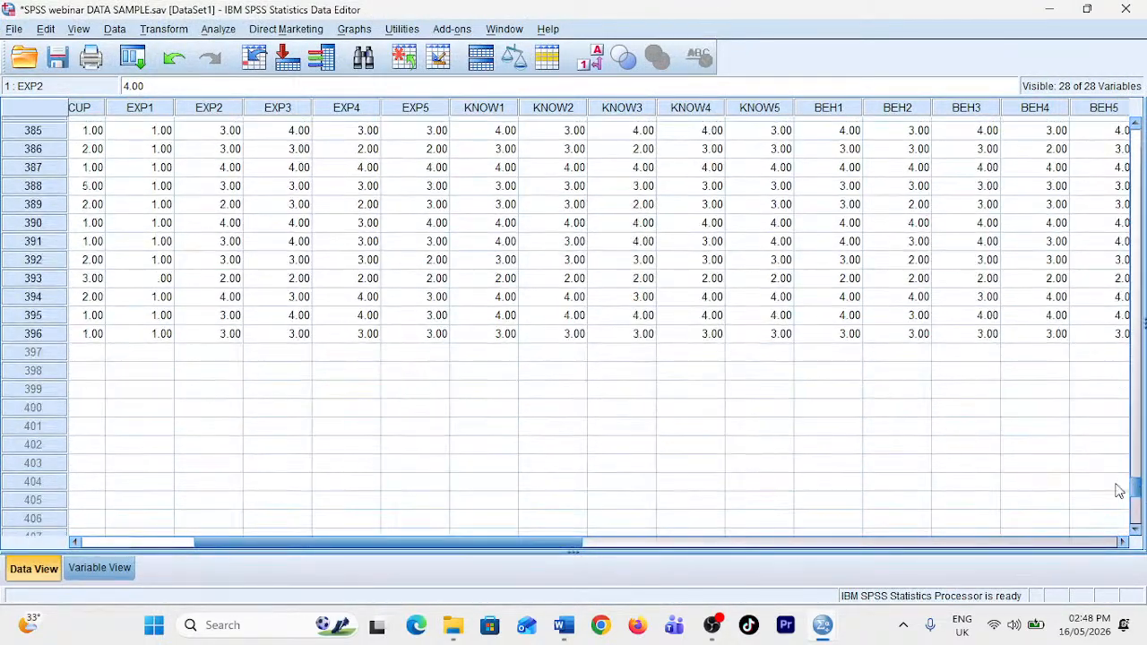
pyautogui.click(90, 352)
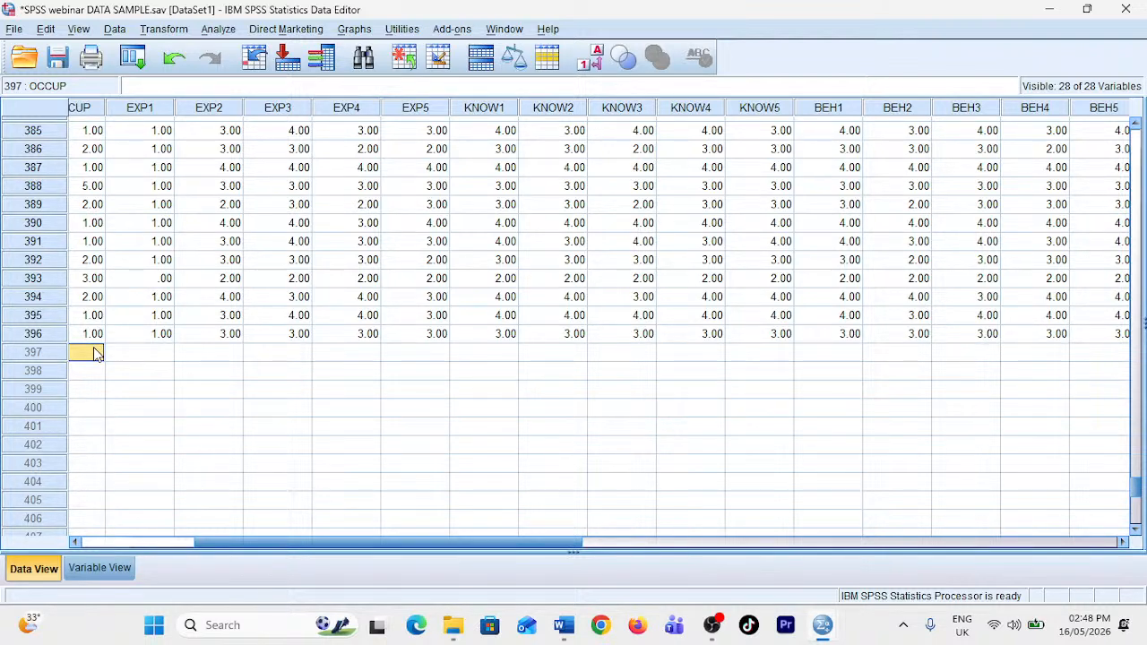
pyautogui.write('2')
pyautogui.press('Tab')
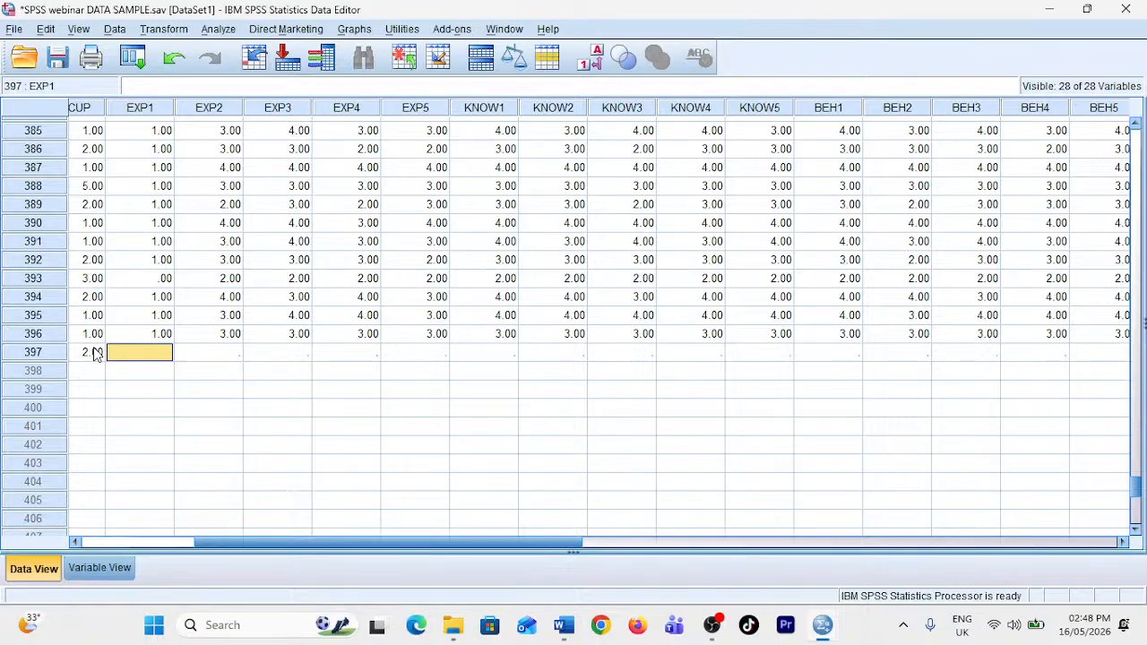
pyautogui.write('1')
pyautogui.press('Tab')
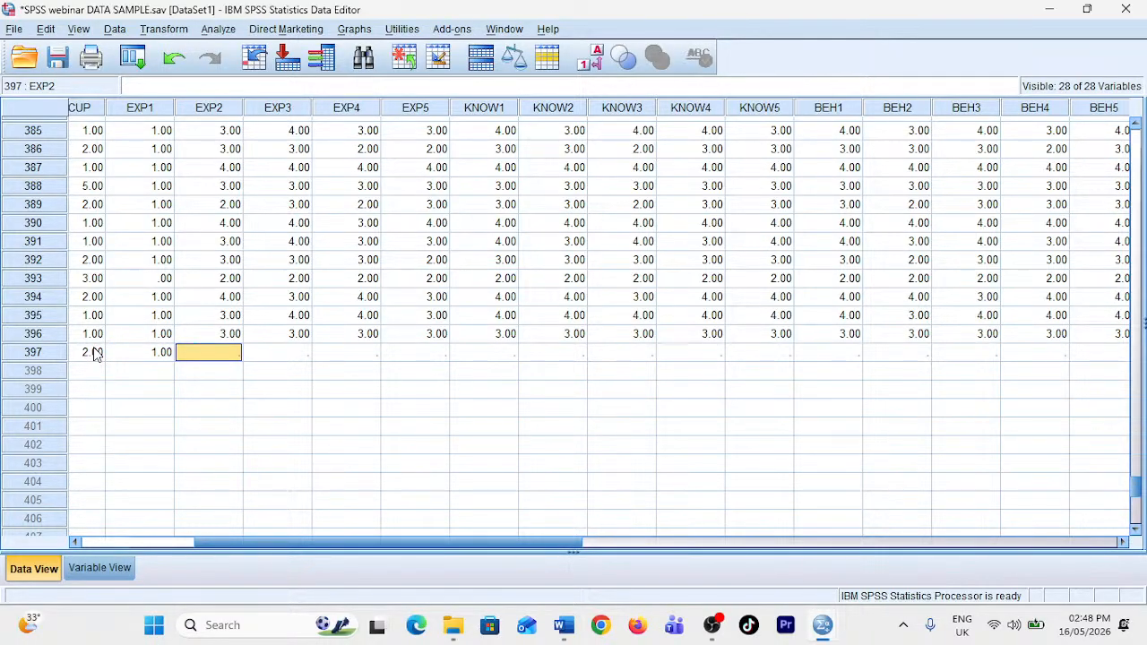
pyautogui.write('3')
pyautogui.press('Tab')
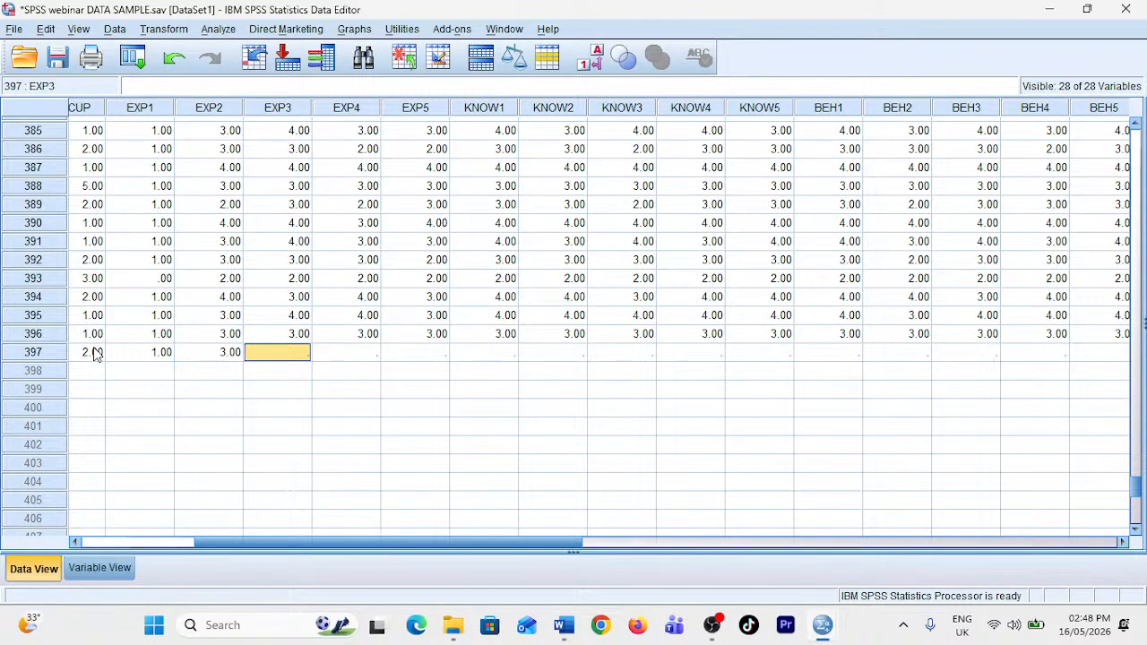
pyautogui.write('1')
pyautogui.press('Tab')
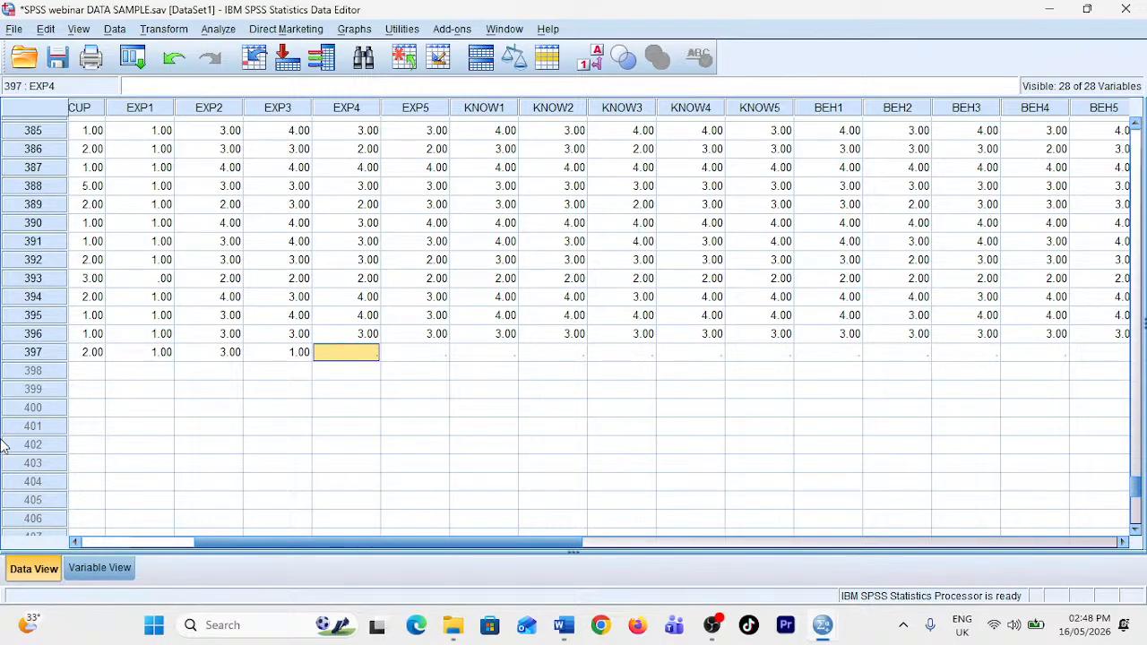
# - Return to the first record, minimise the Data Editor and open the SAMPLE 1 Excel workbook from the SPSS training folder
pyautogui.scroll(20, 38, 235)
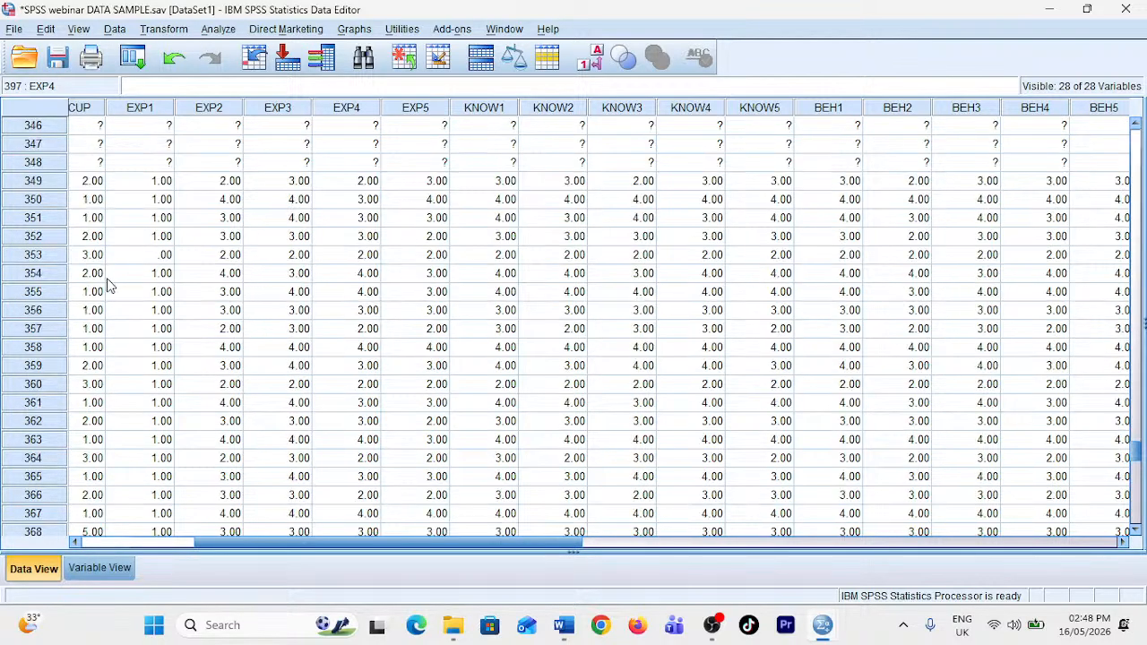
pyautogui.scroll(19, 117, 289)
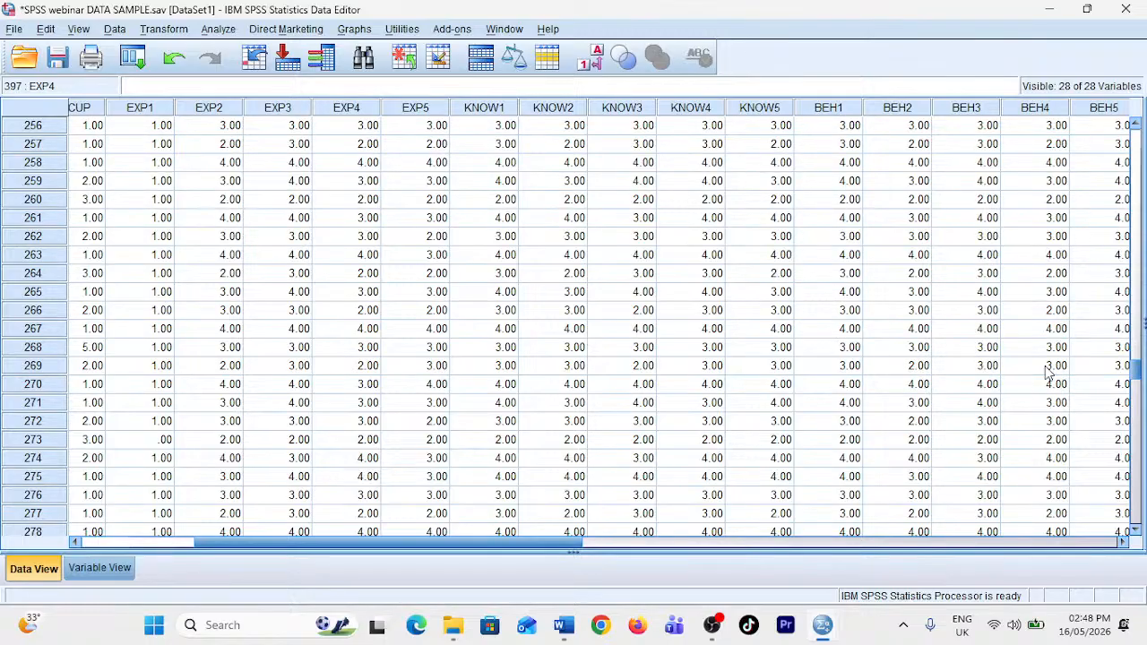
pyautogui.moveTo(1139, 383); pyautogui.dragTo(1138, 121)
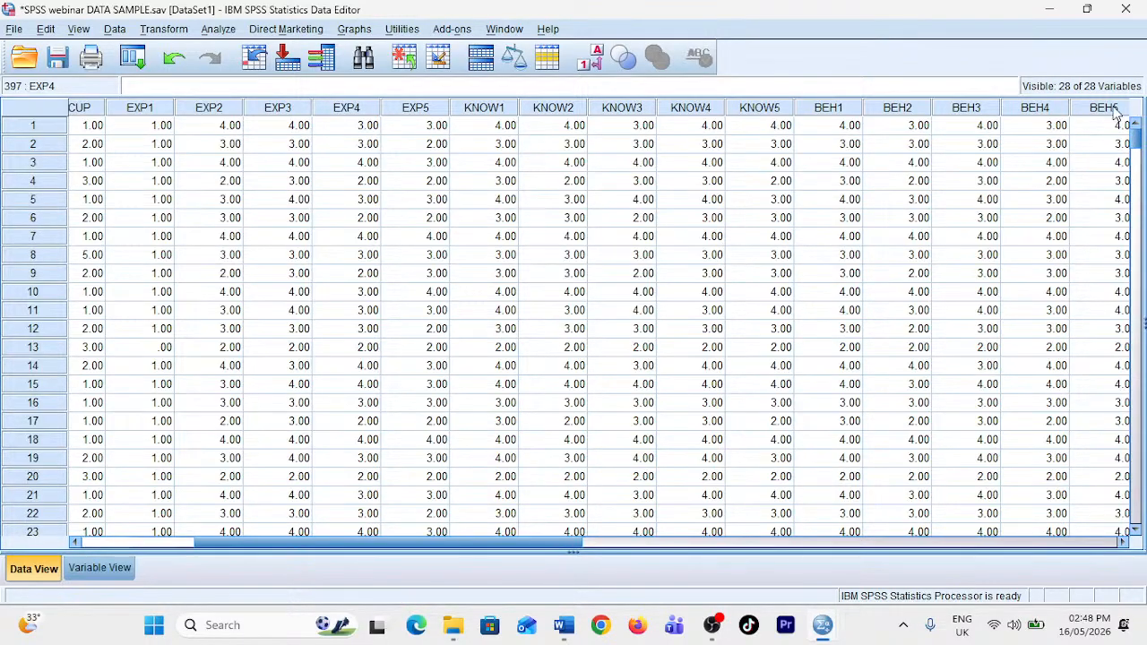
pyautogui.click(1049, 9)
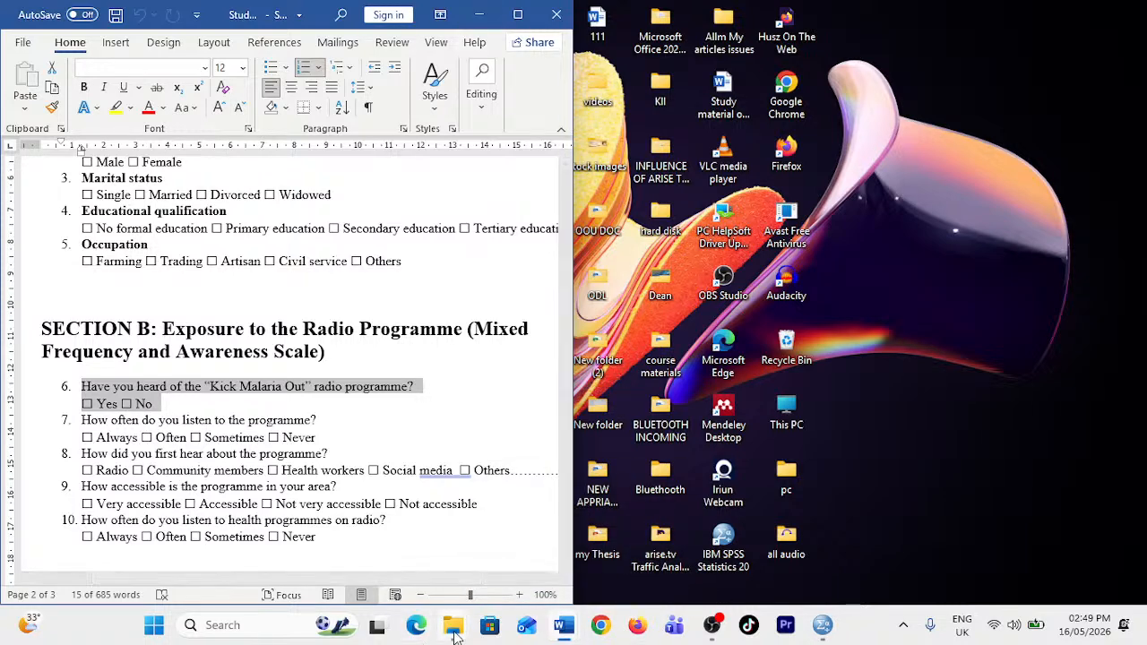
pyautogui.moveTo(452, 624)
pyautogui.click(417, 544)
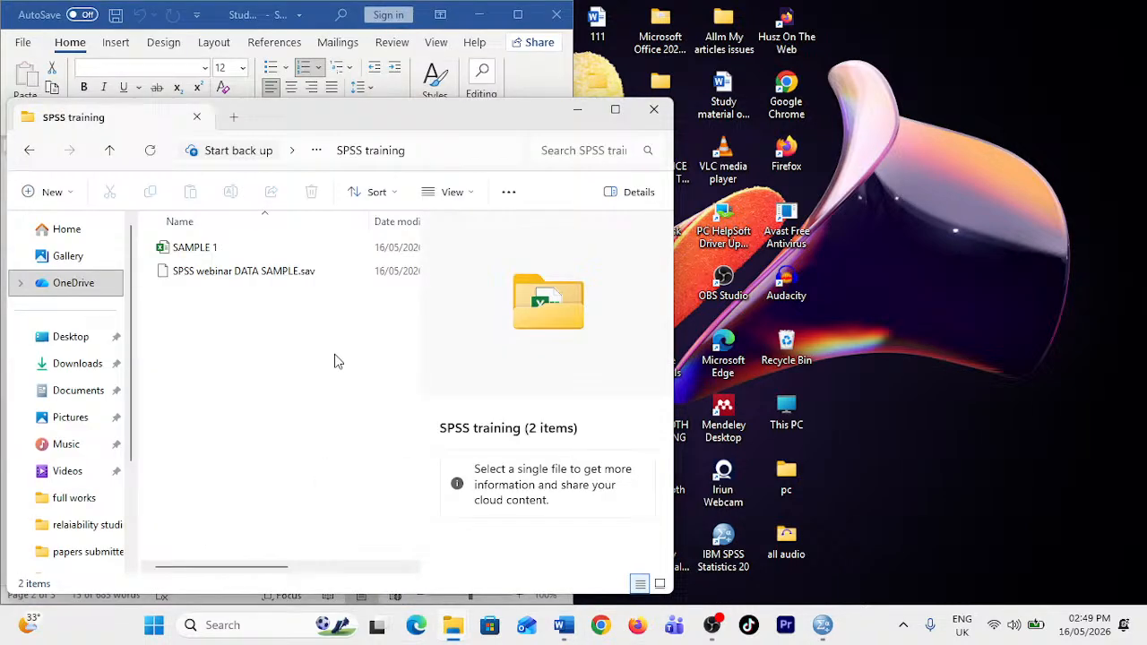
pyautogui.click(205, 249)
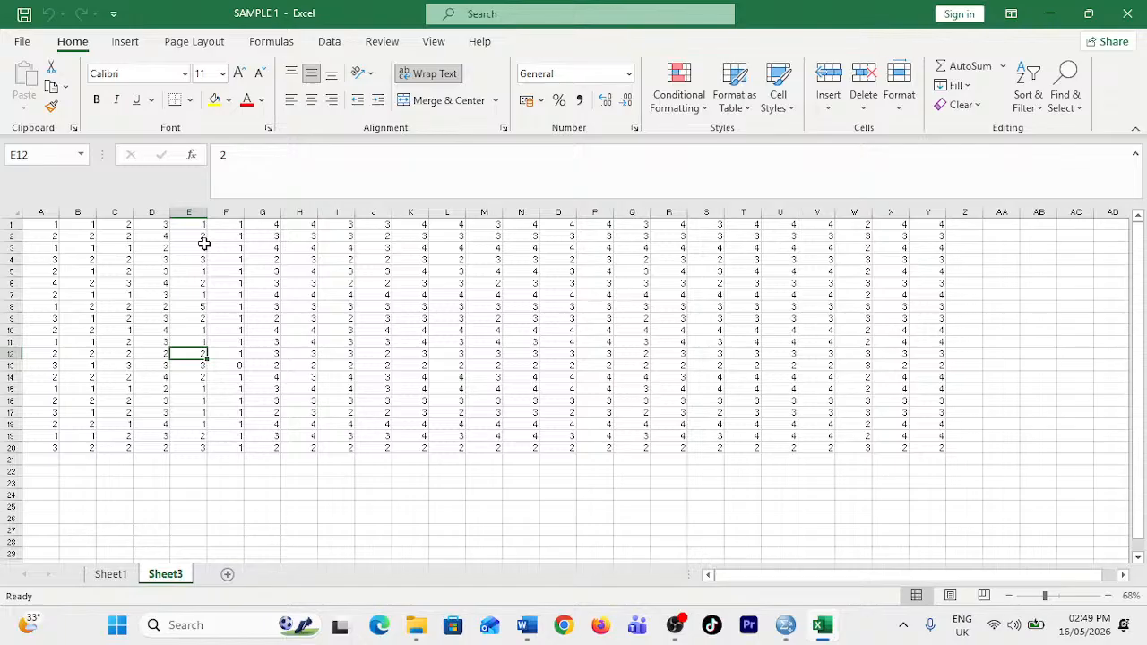
# - Show the SPSS Variable View coding table on Sheet1 and examine the Variable Name heading of the demographic variables
pyautogui.click(109, 574)
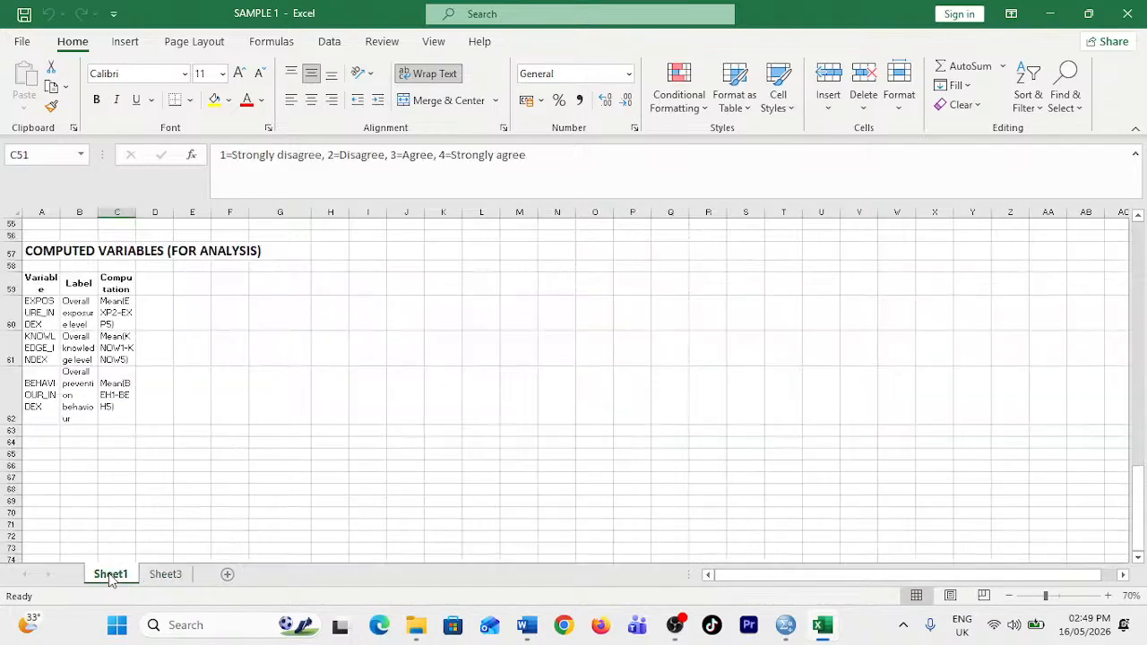
pyautogui.scroll(15, 103, 502)
pyautogui.scroll(2, 92, 485)
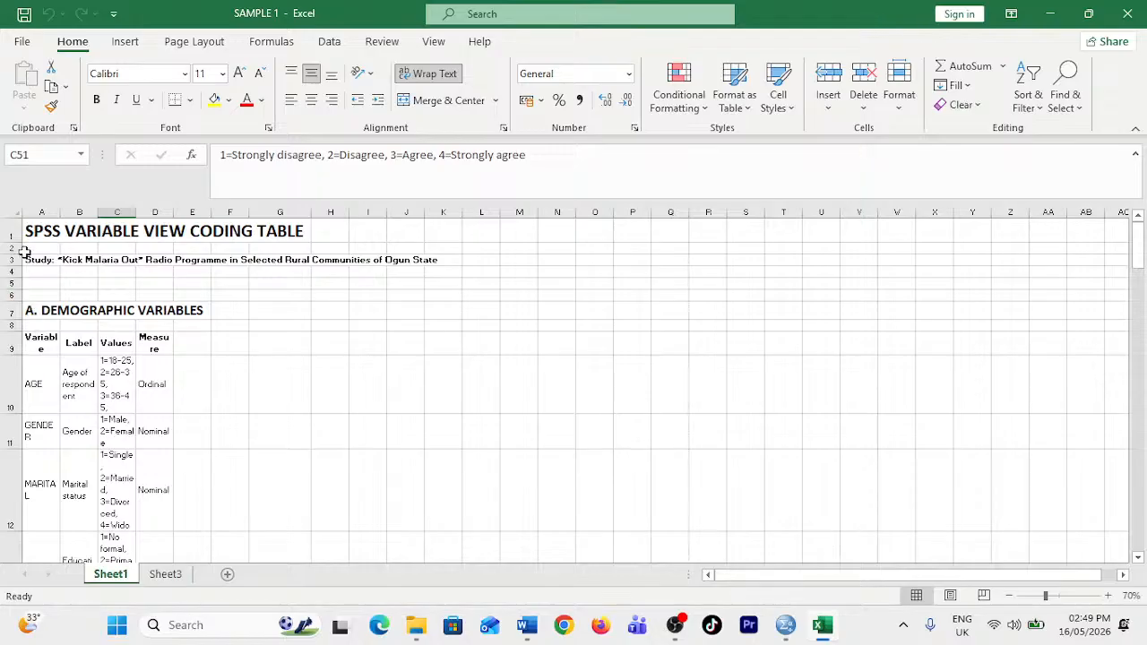
pyautogui.scroll(3, 117, 303)
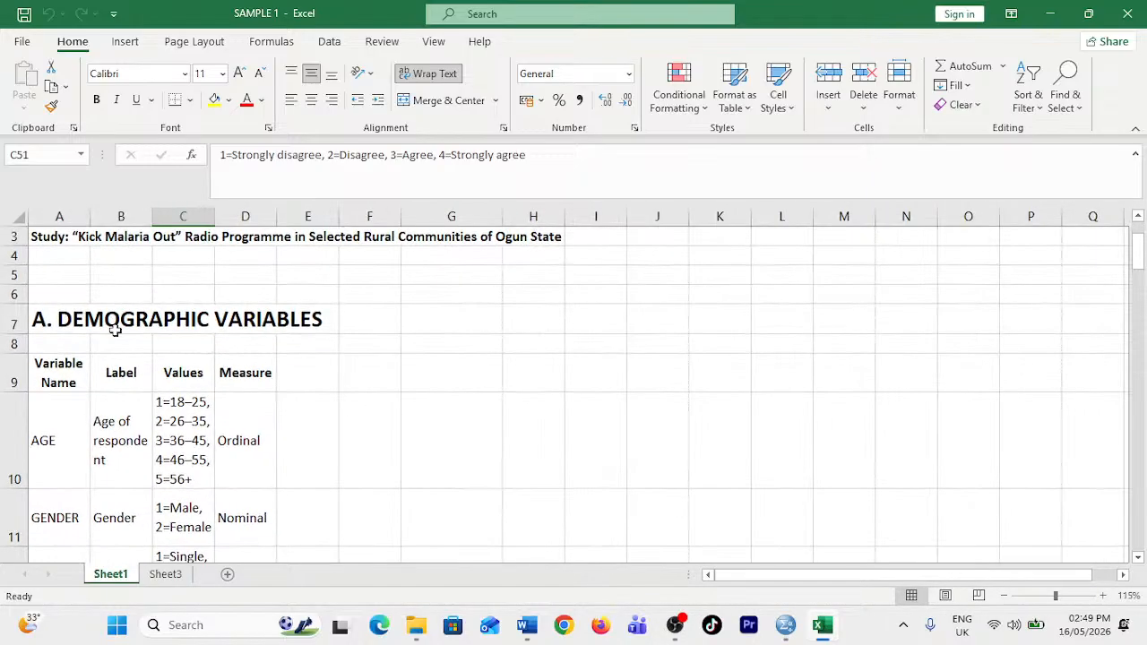
pyautogui.scroll(-2, 115, 330)
pyautogui.click(69, 328)
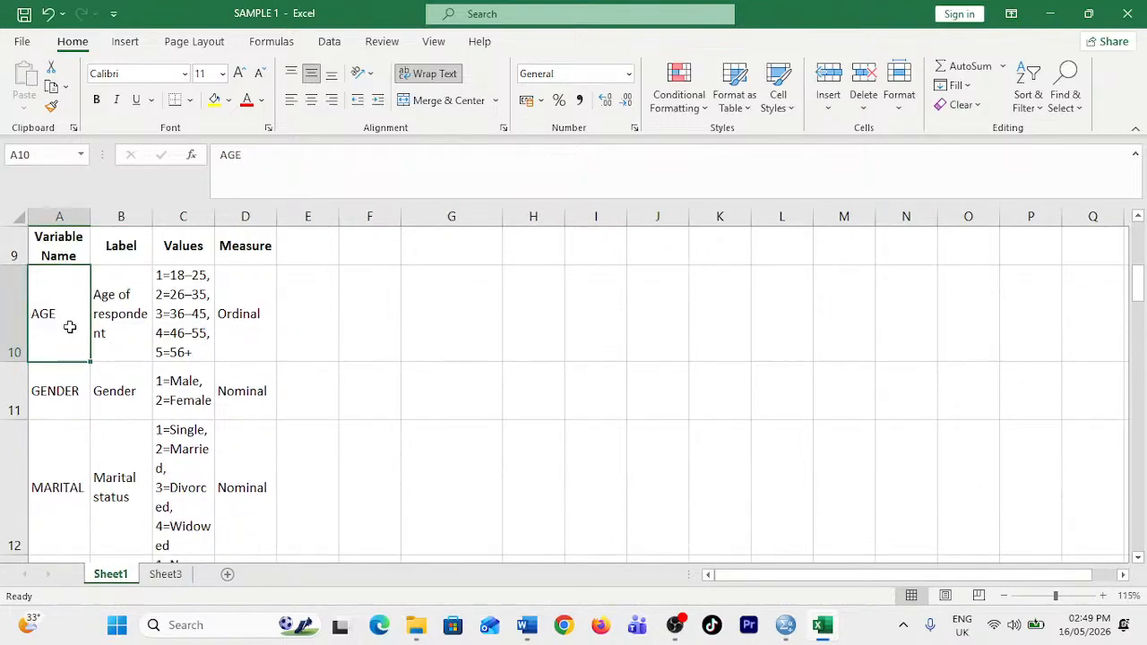
pyautogui.click(67, 245)
pyautogui.doubleClick(68, 256)
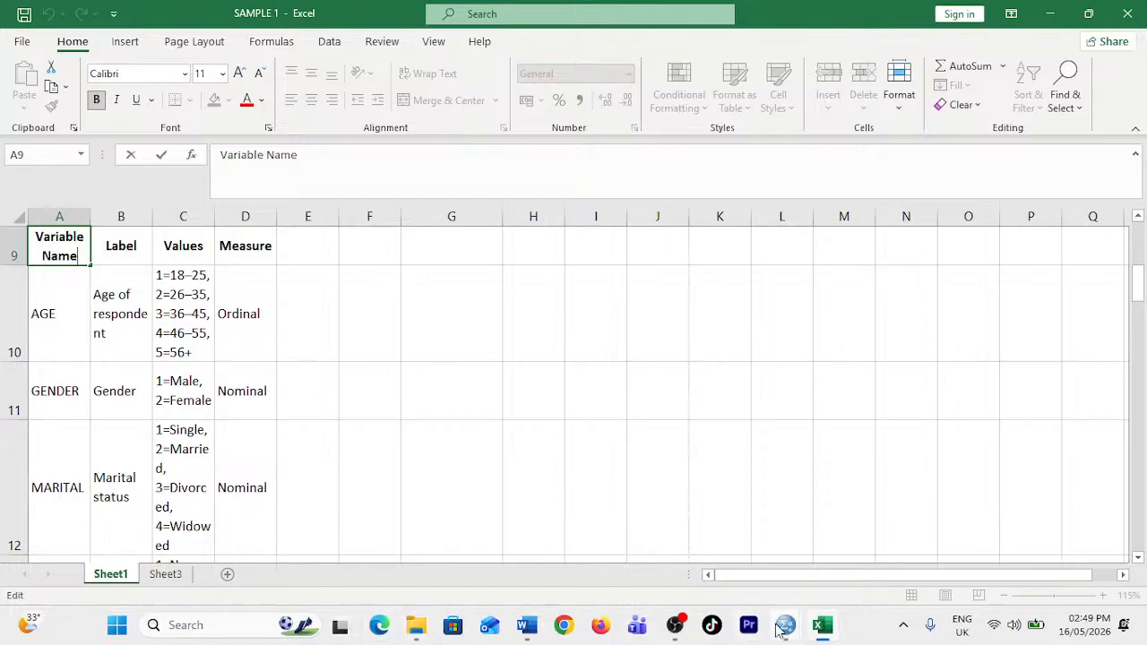
pyautogui.moveTo(785, 625)
pyautogui.moveTo(781, 555)
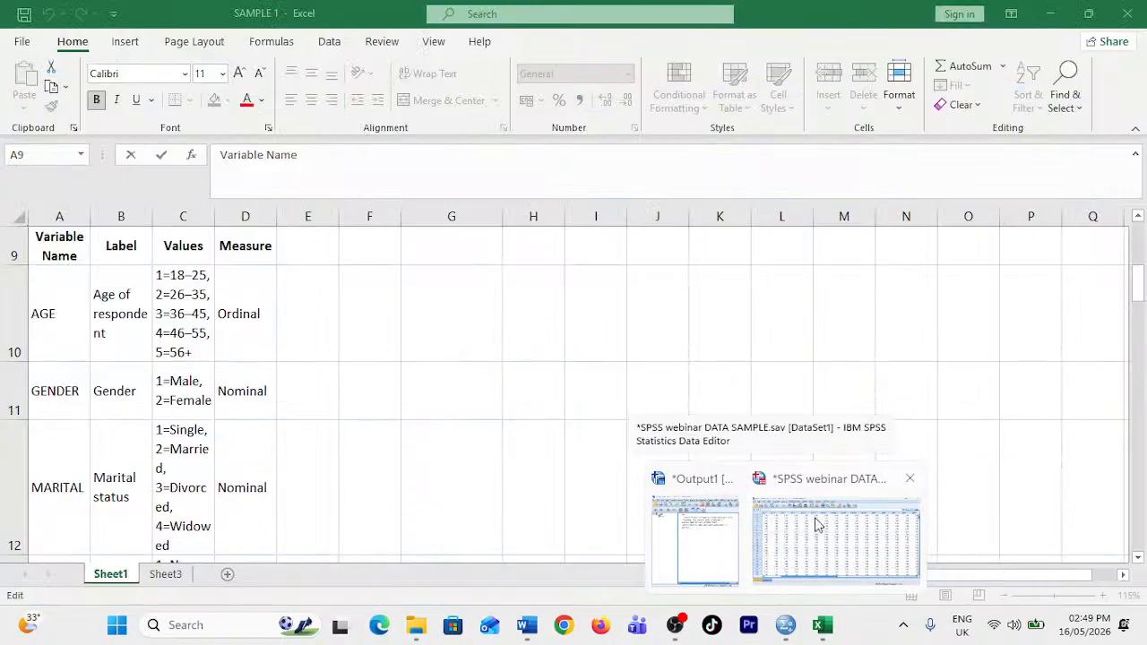
pyautogui.moveTo(735, 551)
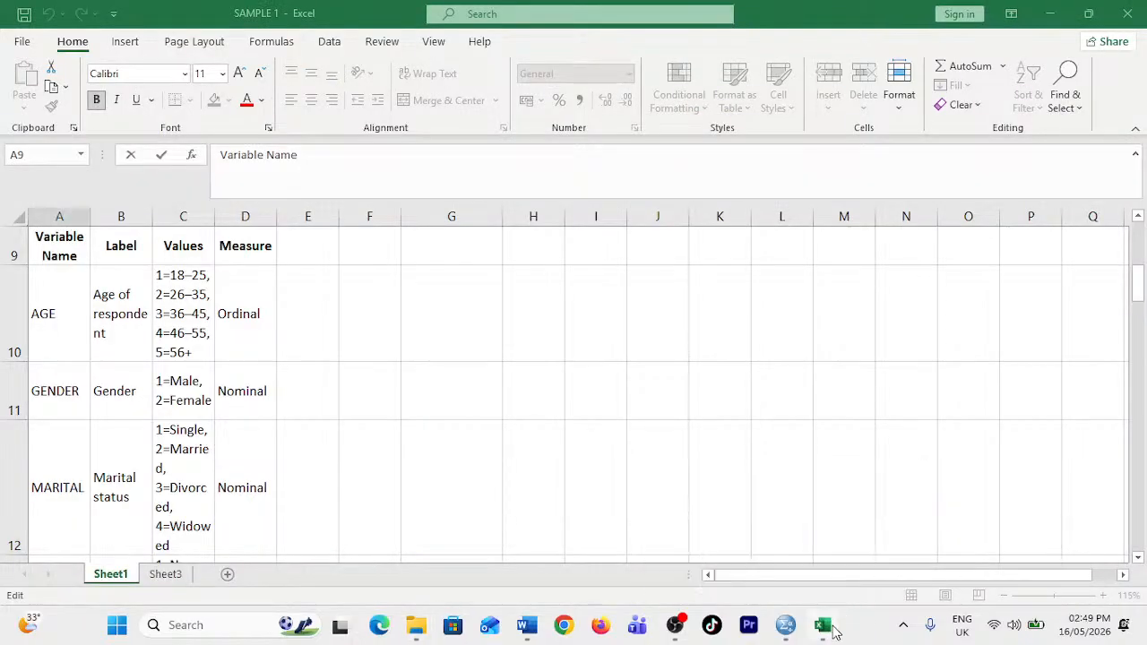
# - Go through the AGE row of the coding table, examining its variable name, label, value codes and measure
pyautogui.click(50, 317)
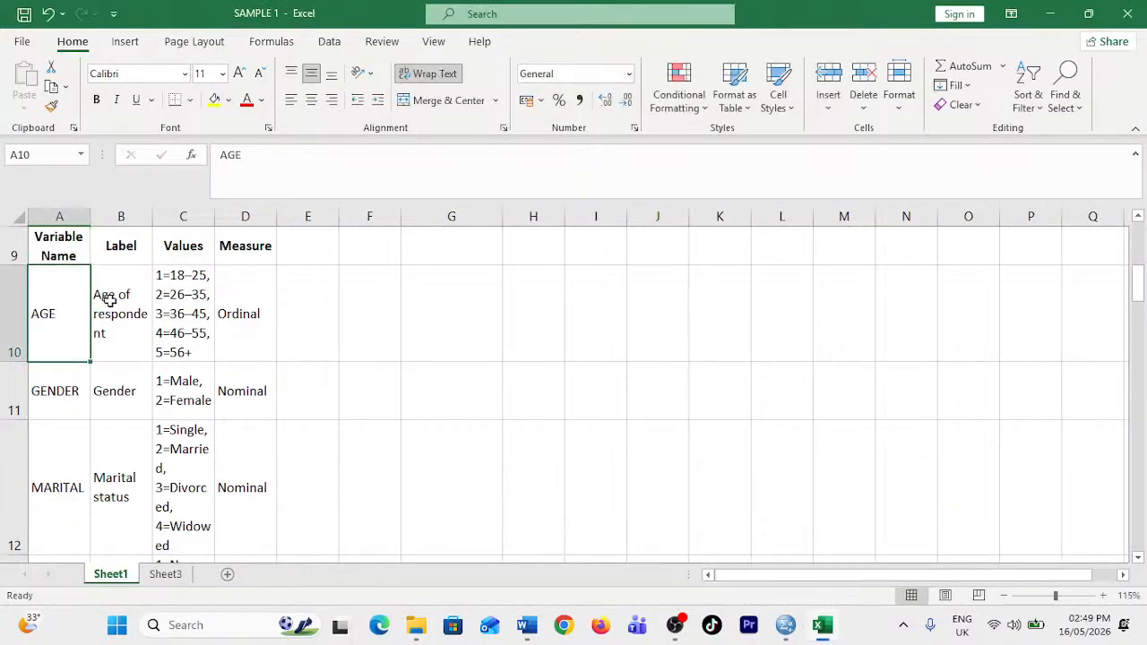
pyautogui.click(124, 305)
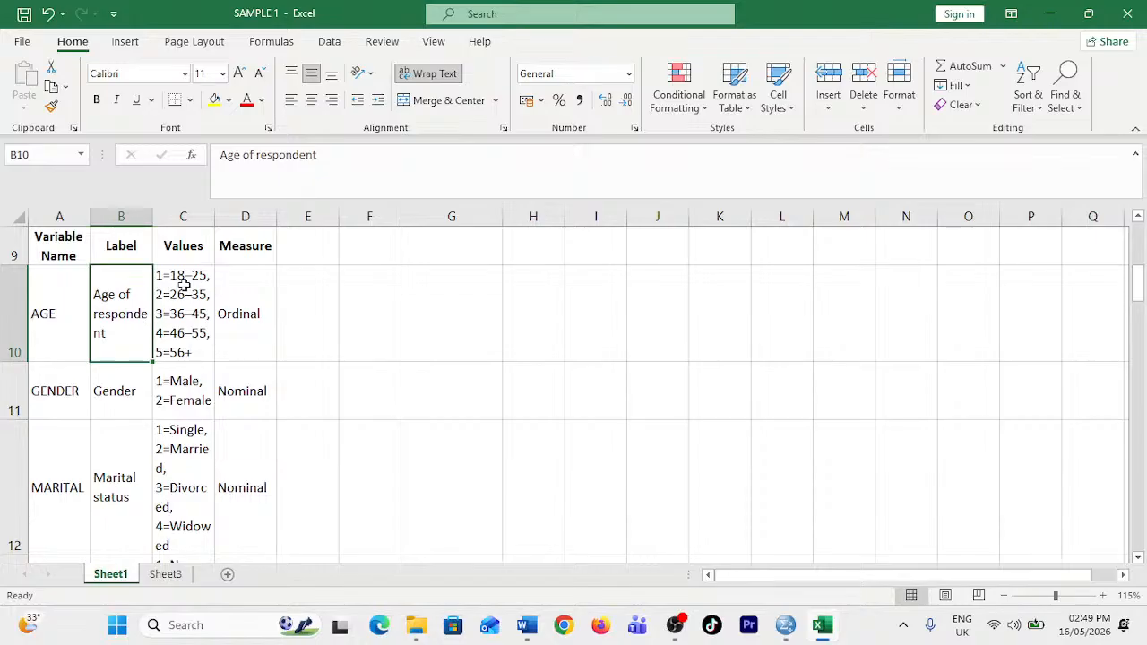
pyautogui.click(167, 282)
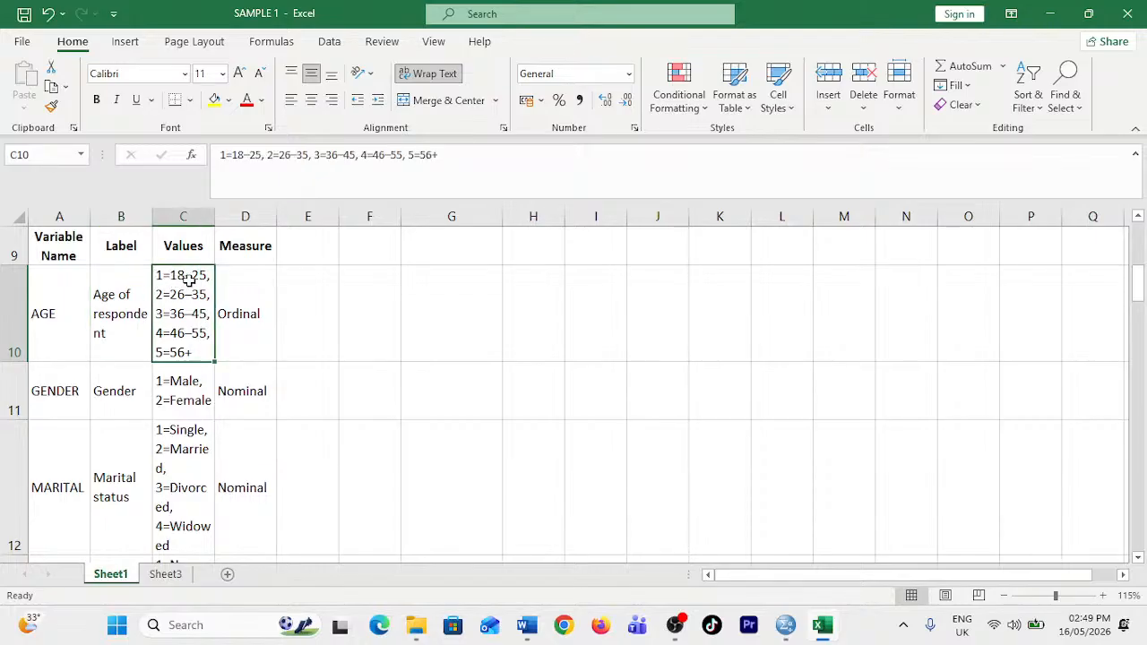
pyautogui.click(257, 328)
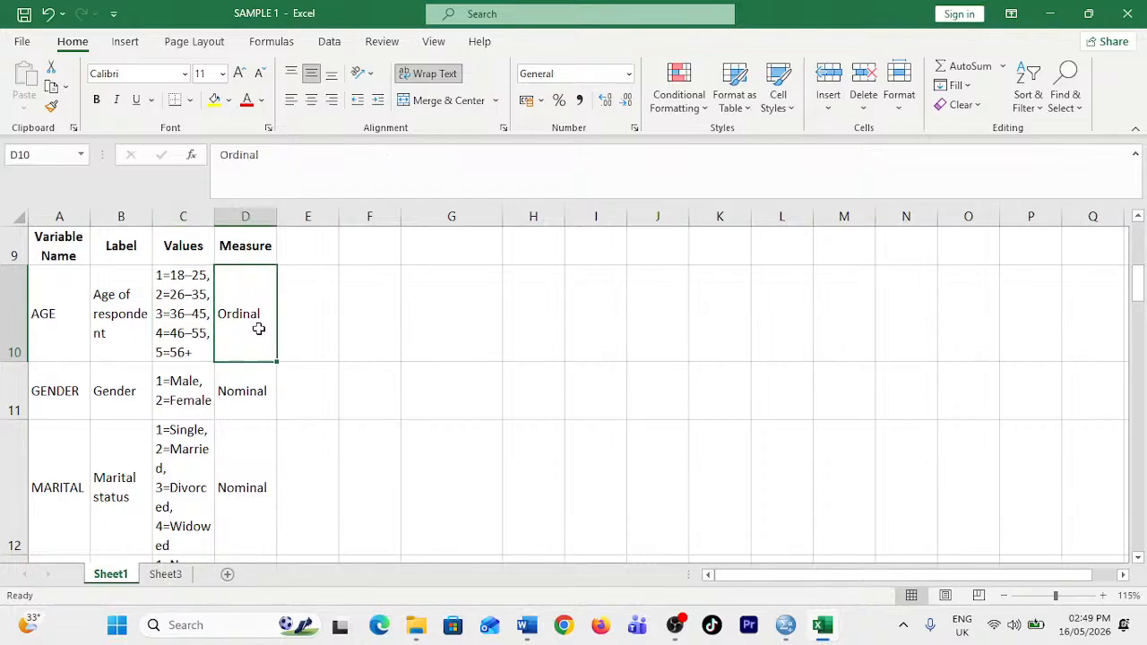
# - Look through the demographic, exposure, knowledge and practice sections of the coding table to examine their labels, values and measures
pyautogui.scroll(-1, 254, 332)
pyautogui.scroll(-7, 253, 334)
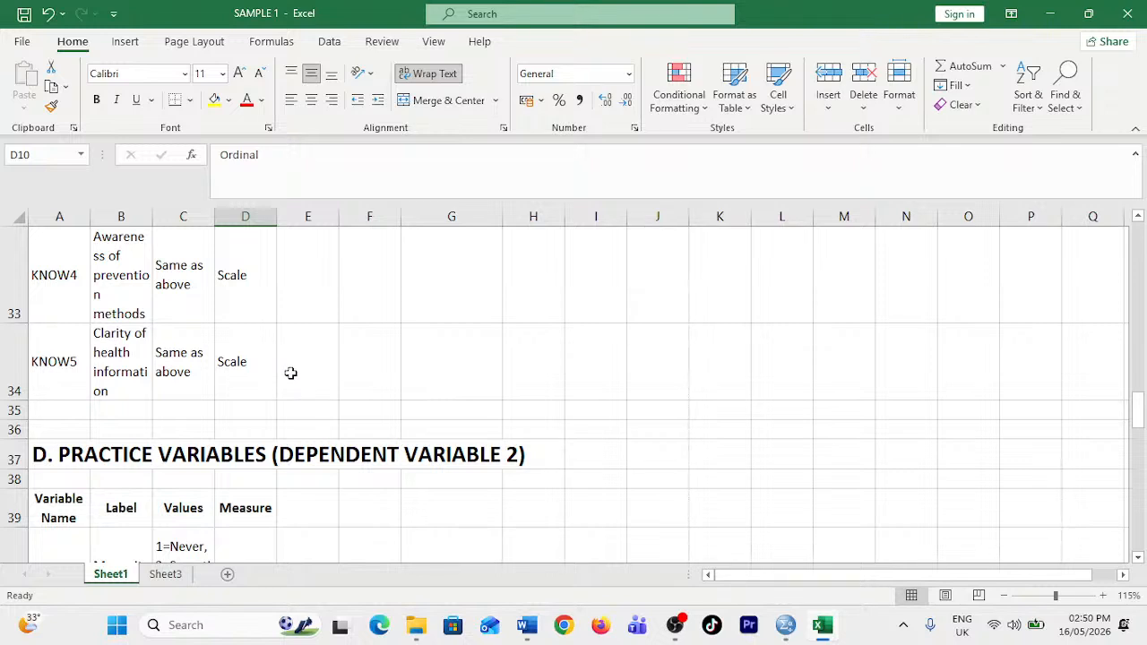
pyautogui.scroll(-2, 259, 389)
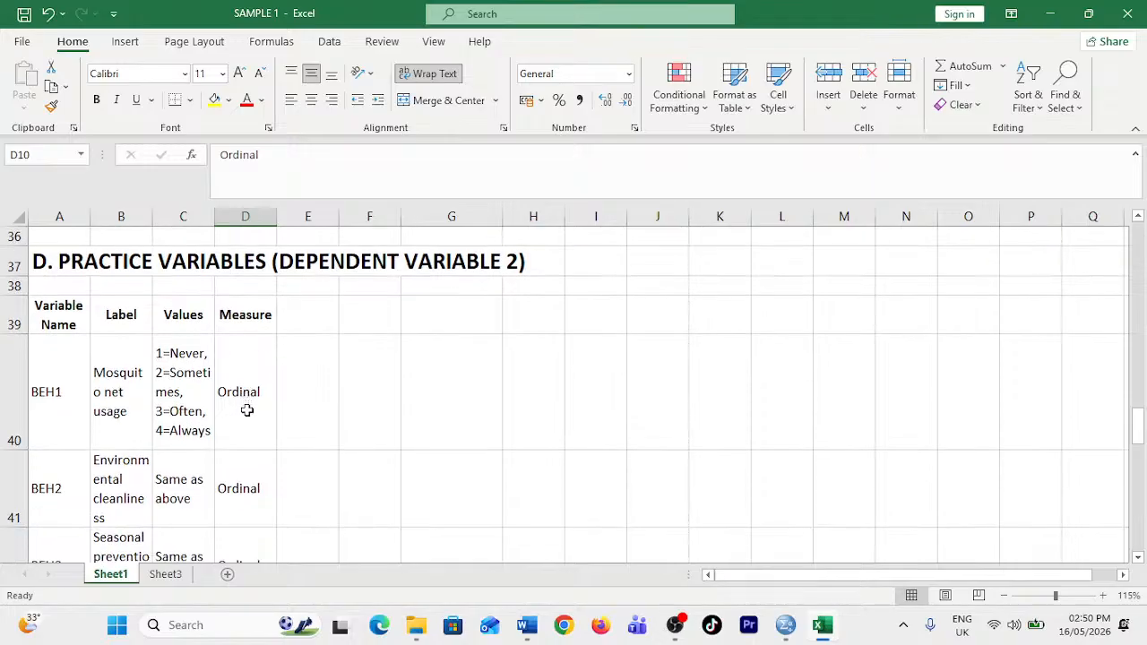
pyautogui.scroll(4, 144, 426)
pyautogui.scroll(-1, 132, 434)
pyautogui.scroll(8, 79, 428)
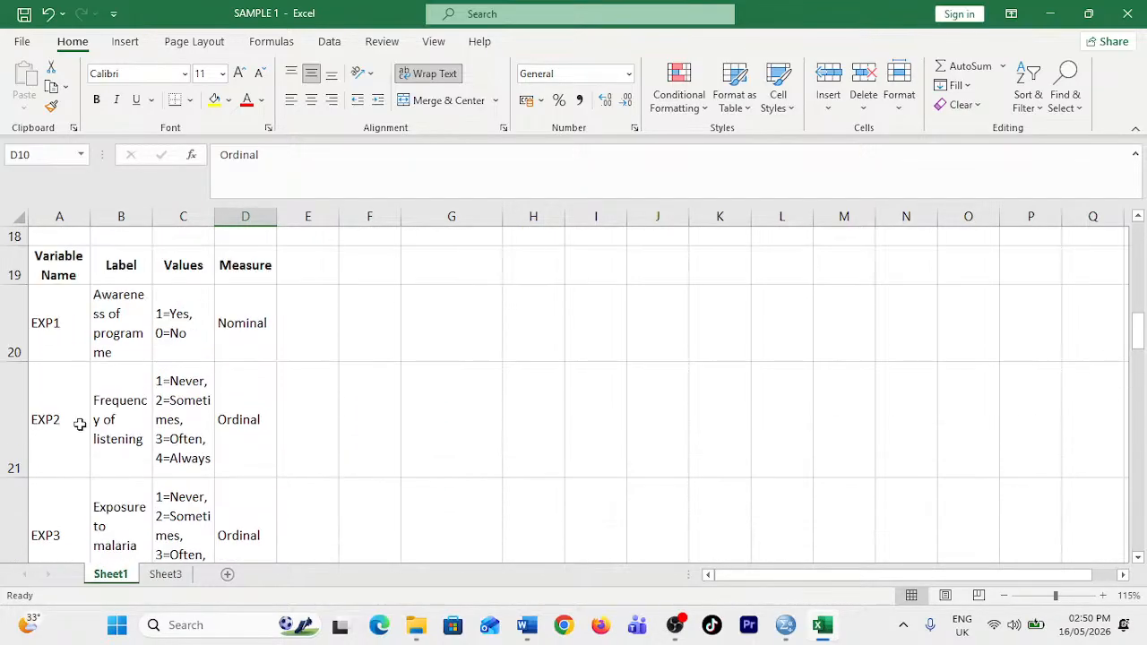
pyautogui.scroll(-2, 68, 412)
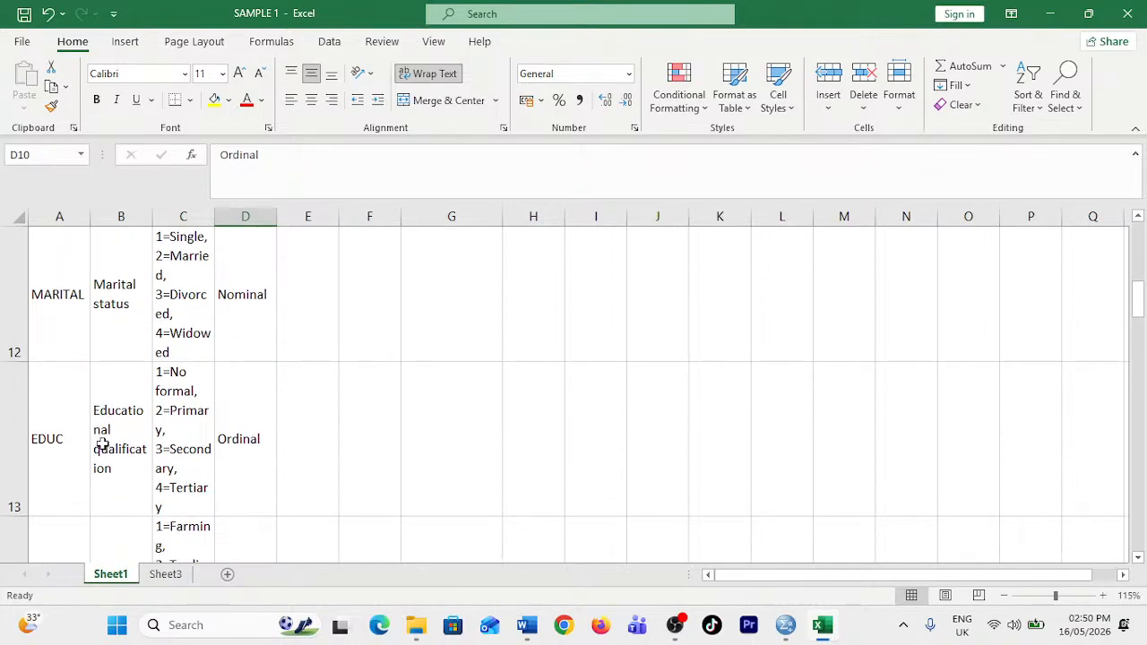
pyautogui.keyDown('ctrl'); pyautogui.scroll(2, 103, 445); pyautogui.keyUp('ctrl')
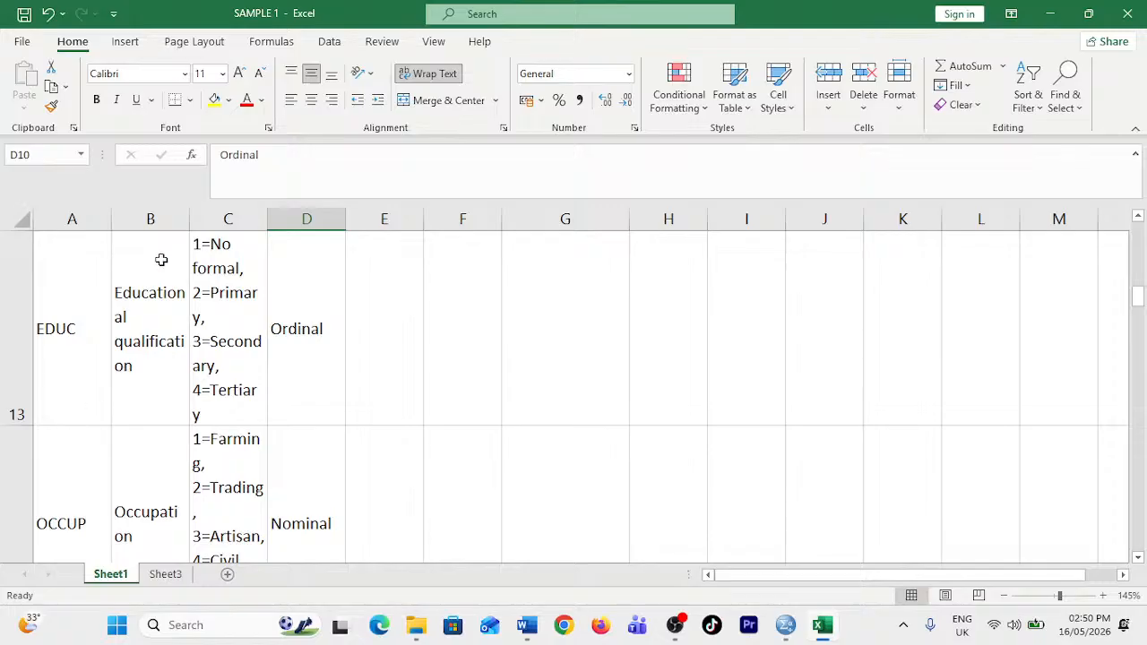
pyautogui.scroll(-9, 69, 466)
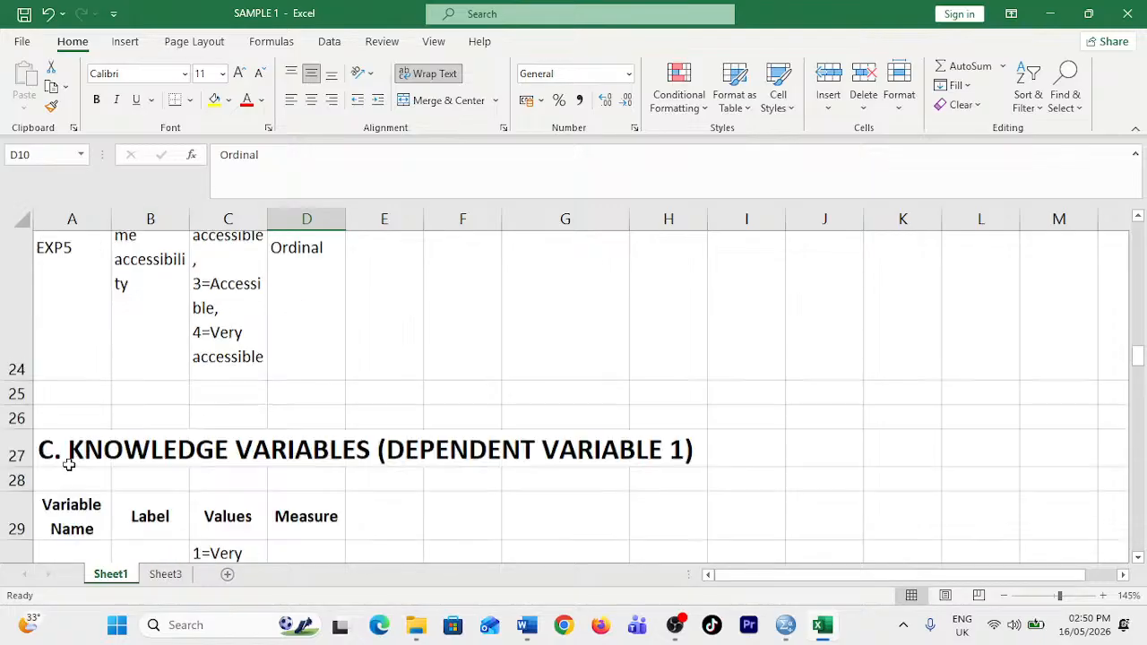
pyautogui.scroll(-8, 69, 464)
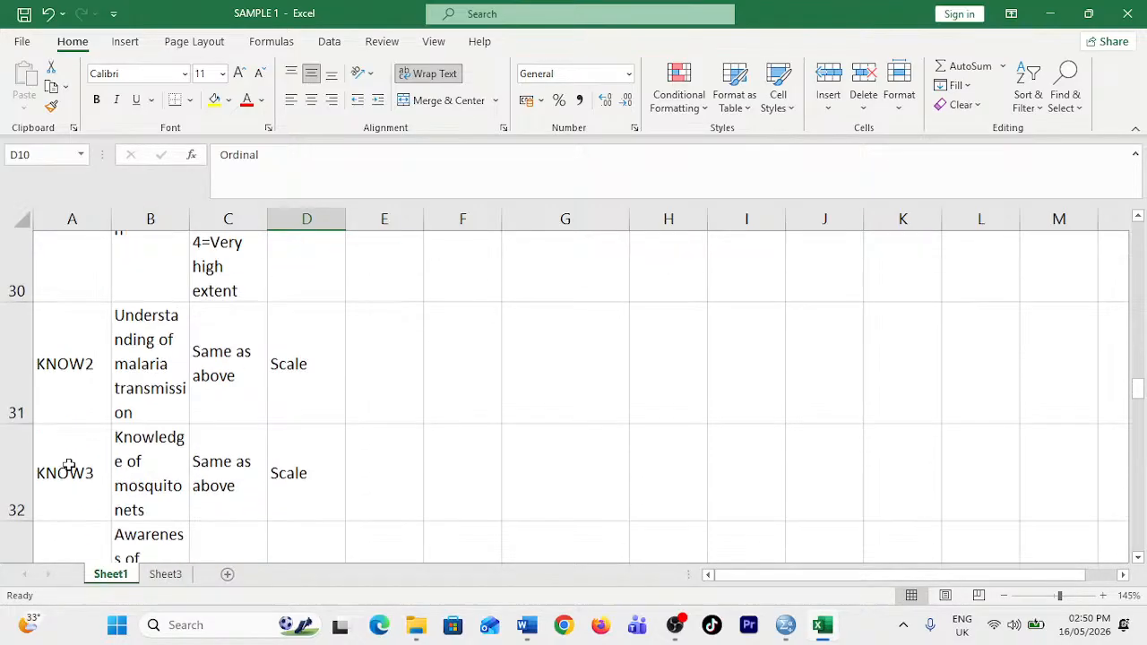
pyautogui.scroll(-6, 69, 464)
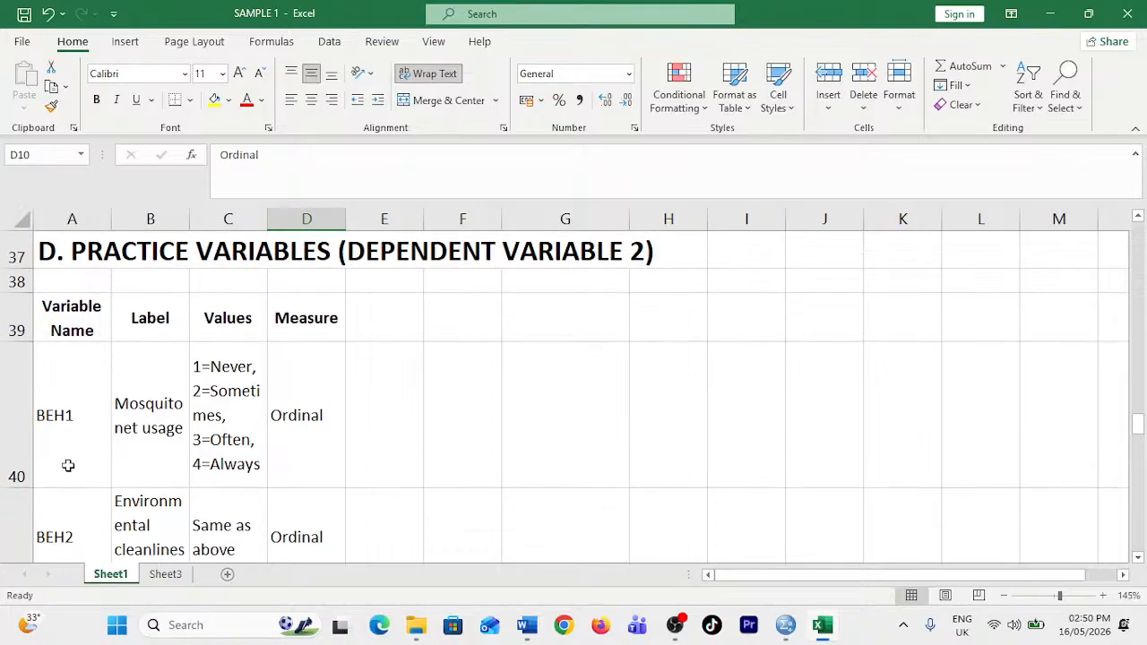
pyautogui.scroll(10, 126, 437)
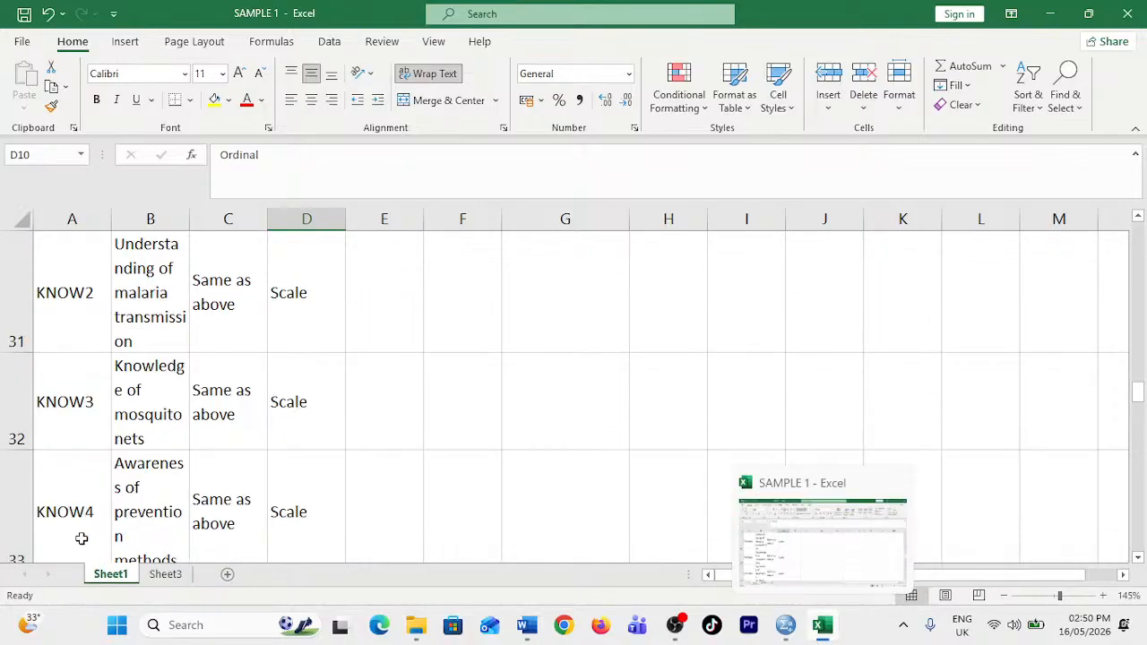
# - Rename Sheet1, which holds the coding table, as "variable sheet"
pyautogui.click(170, 574)
pyautogui.click(115, 574)
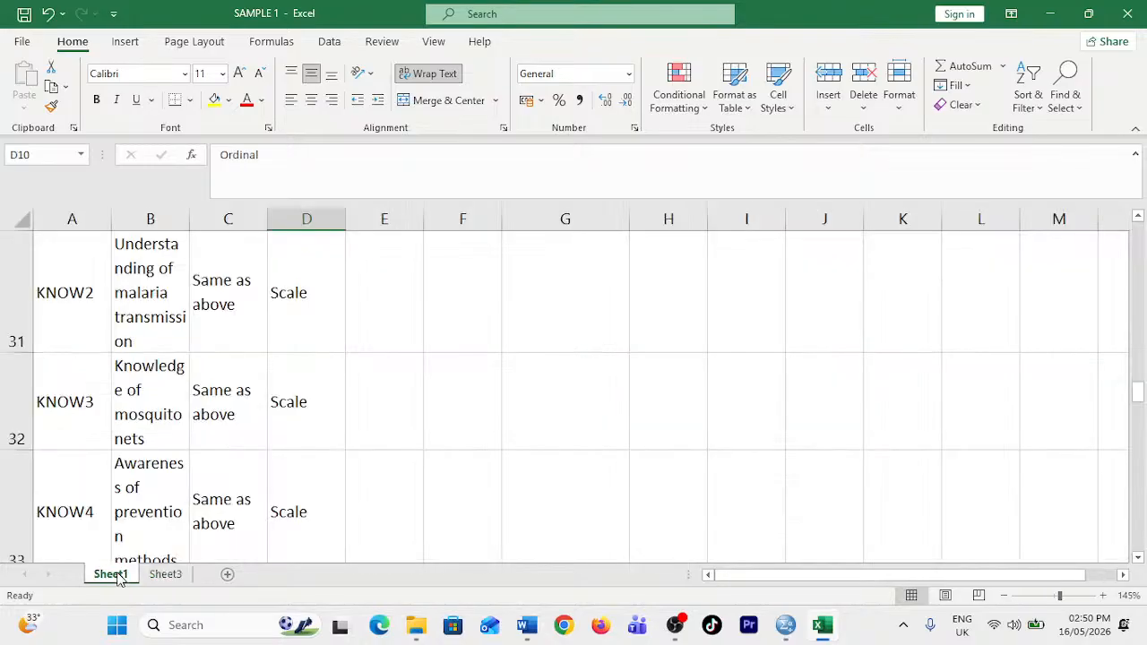
pyautogui.doubleClick(115, 574)
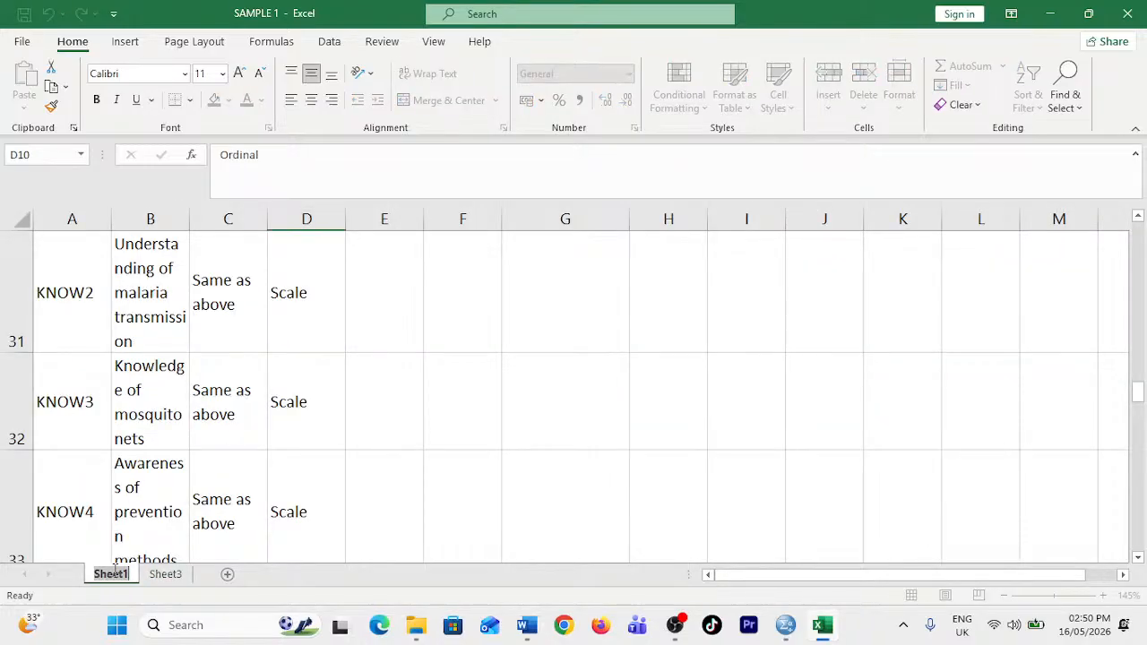
pyautogui.write('varia')
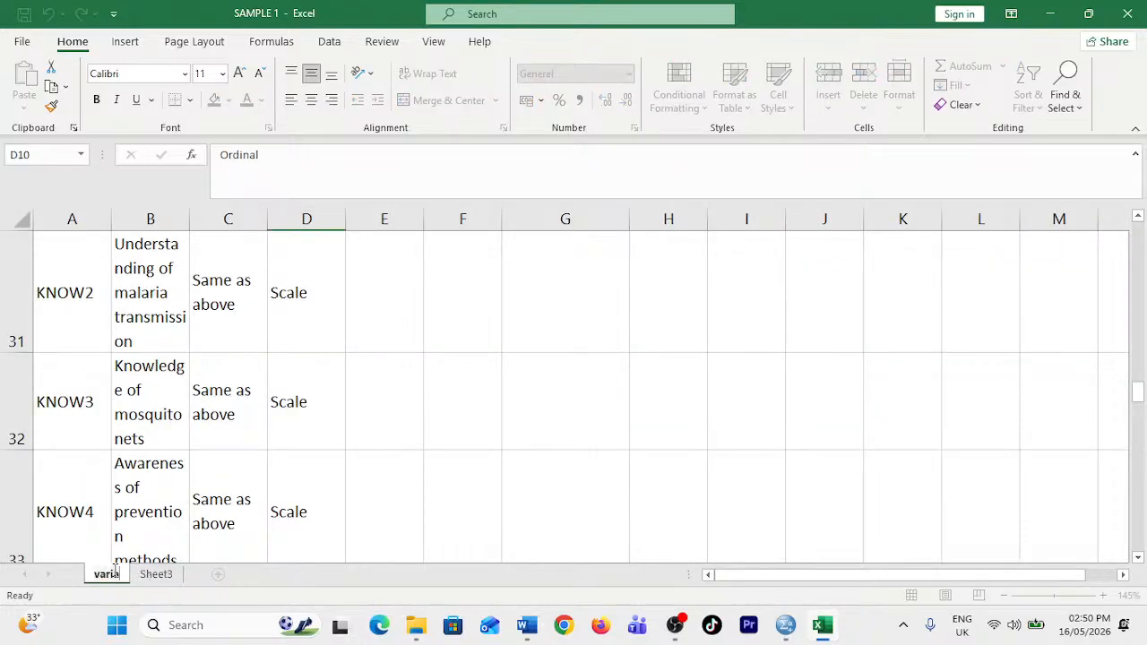
pyautogui.write('ble s')
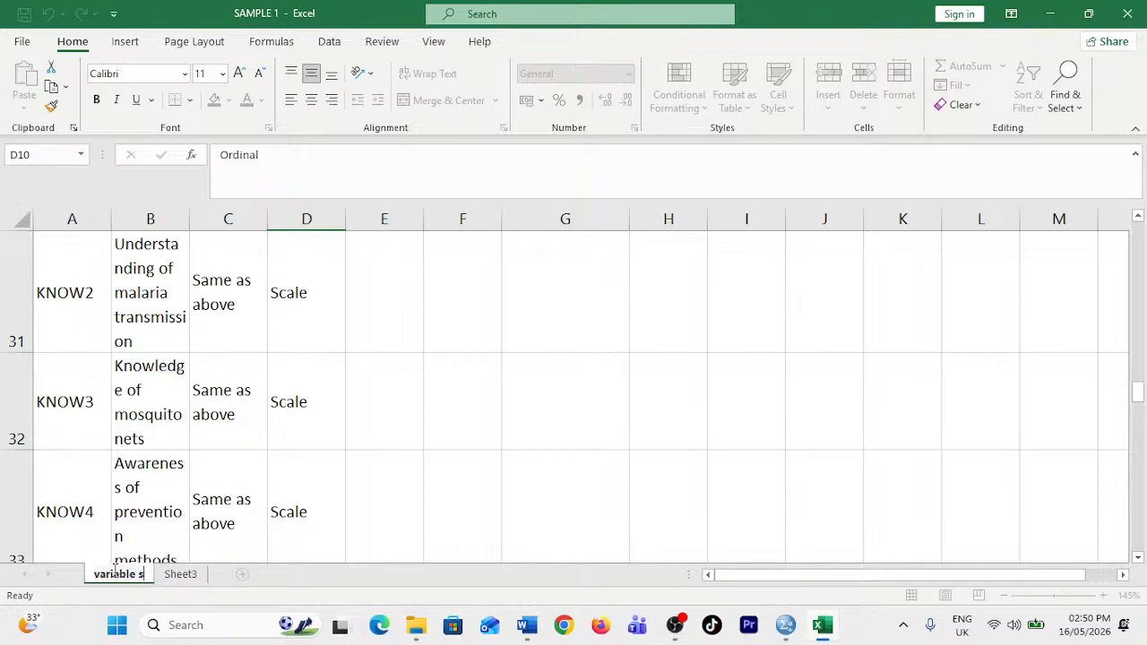
pyautogui.write('hee')
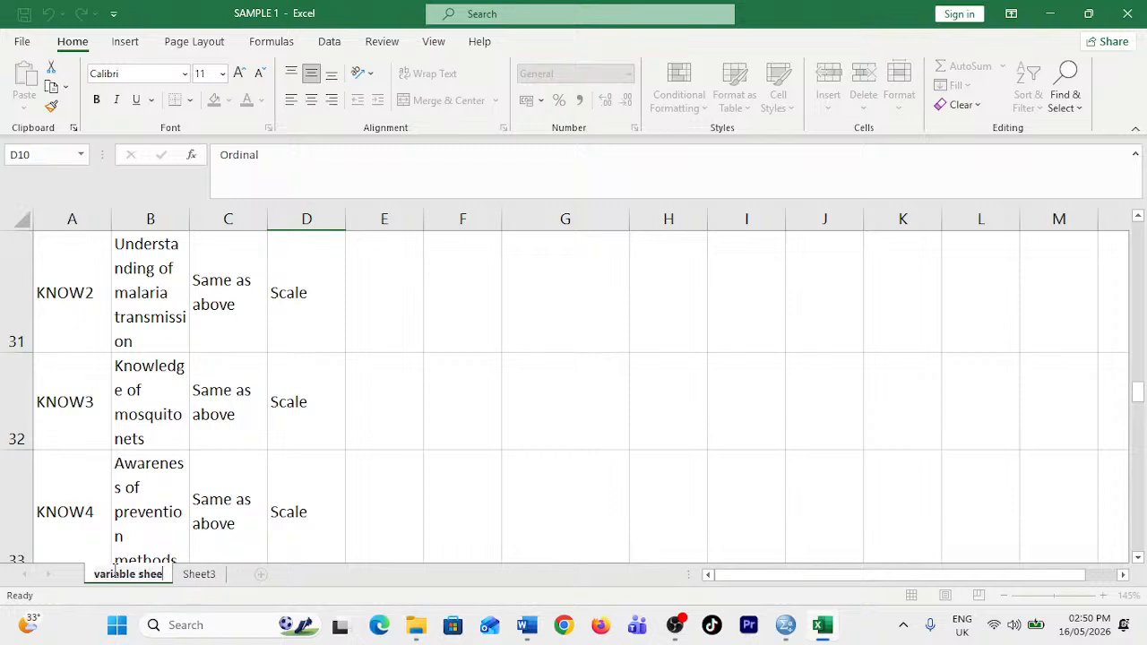
pyautogui.write('t')
pyautogui.press('Return')
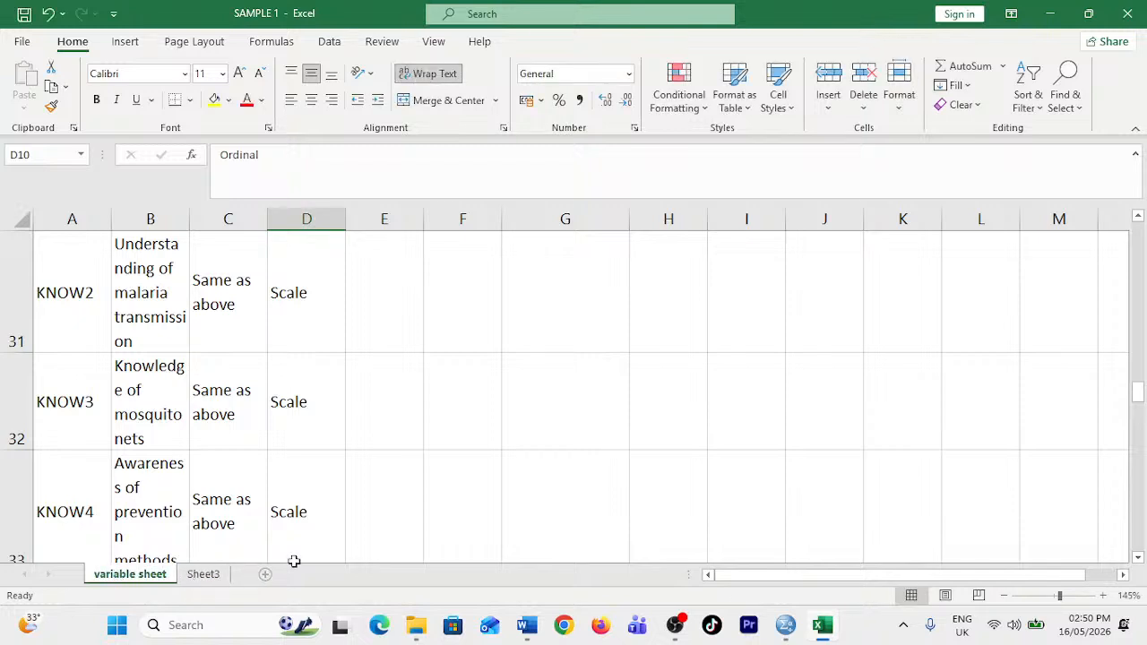
# - Rename Sheet3, which holds the respondents' coded data, as "Data view"
pyautogui.click(205, 573)
pyautogui.write('Data')
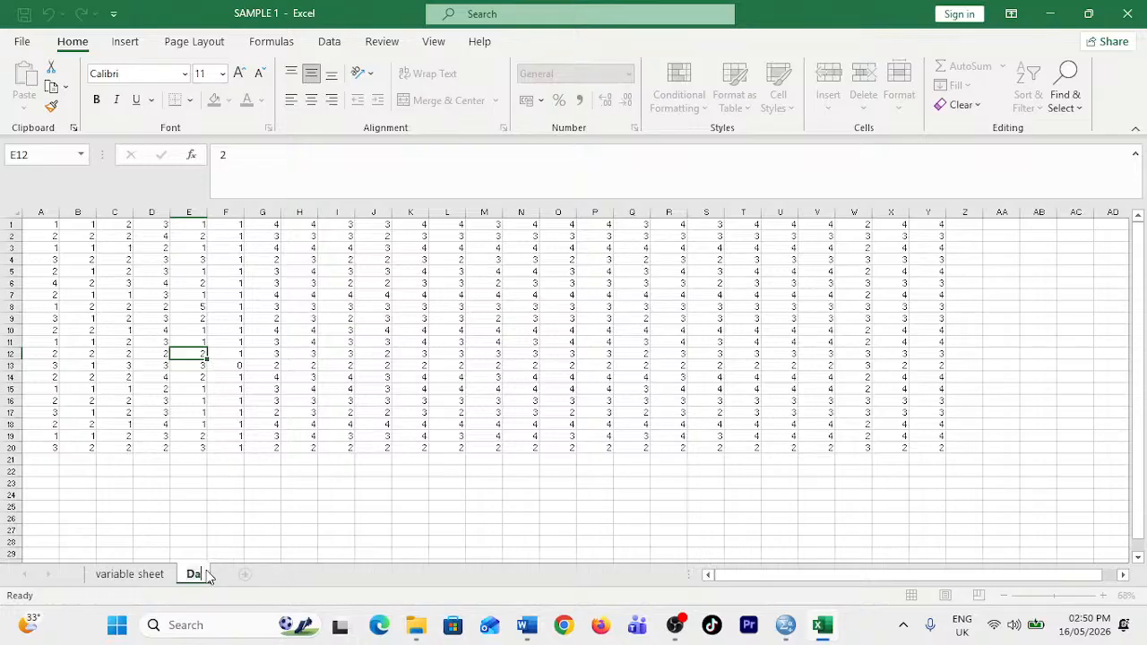
pyautogui.write(' view')
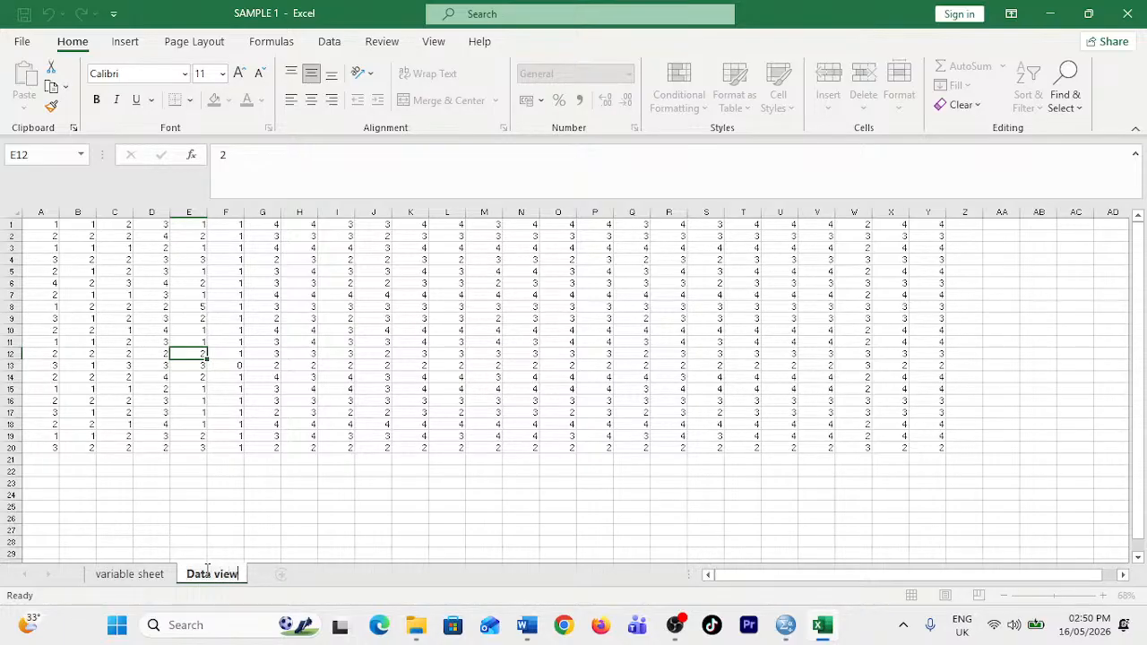
pyautogui.press('Return')
pyautogui.click(203, 423)
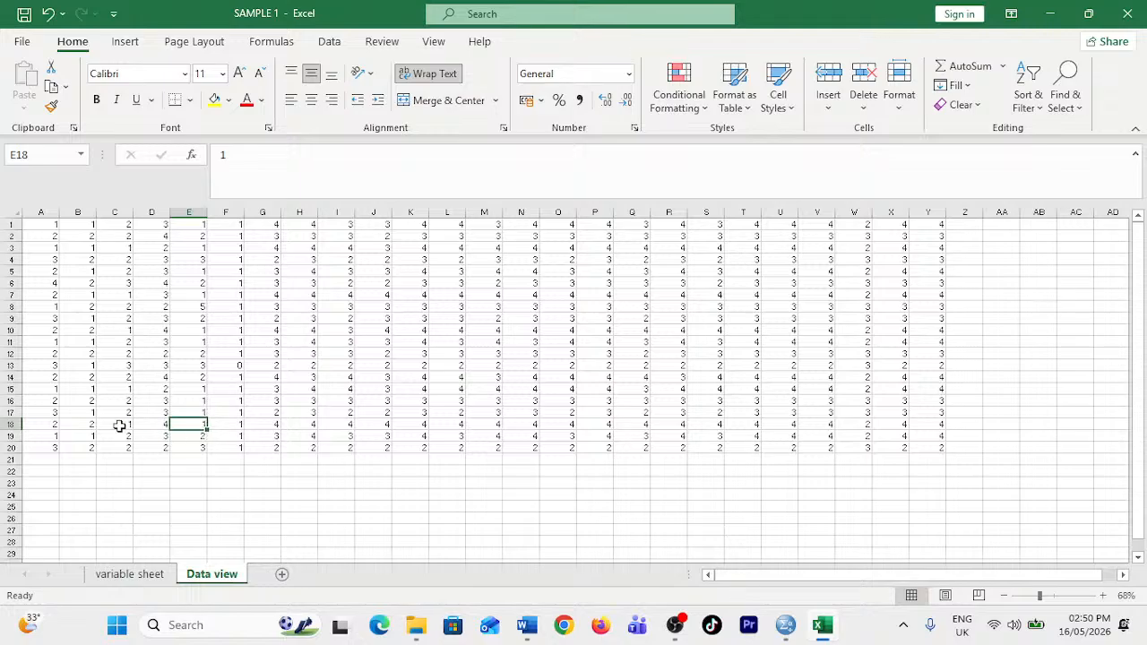
# - Match columns A to D of the Data view sheet with the demographic variables listed on the variable sheet
pyautogui.click(55, 223)
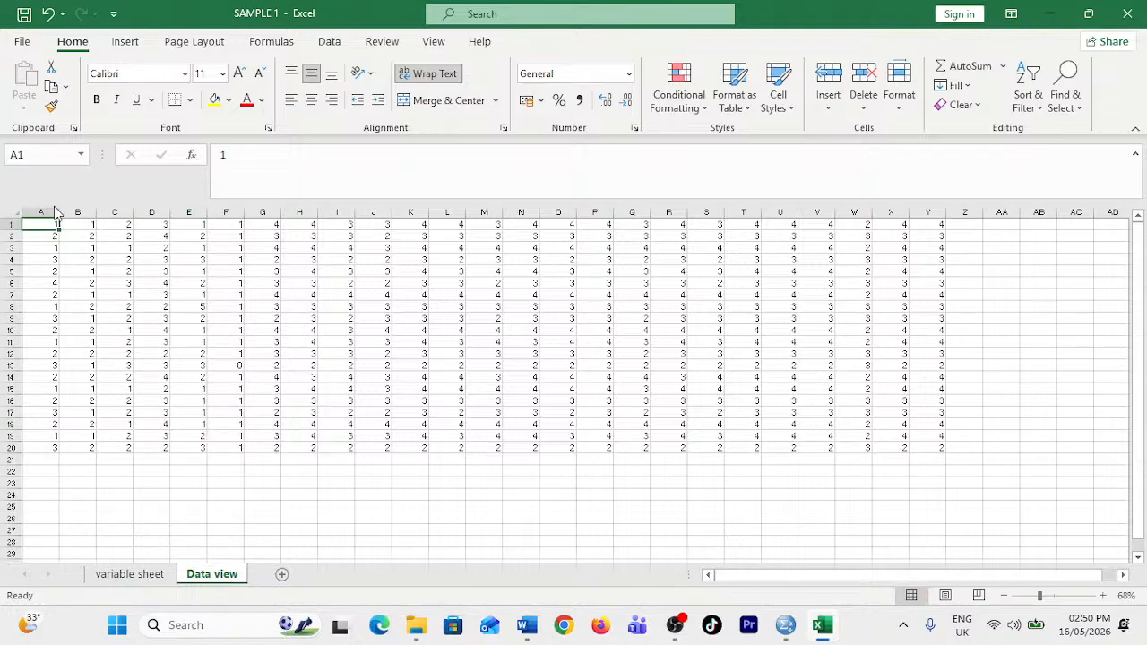
pyautogui.click(45, 212)
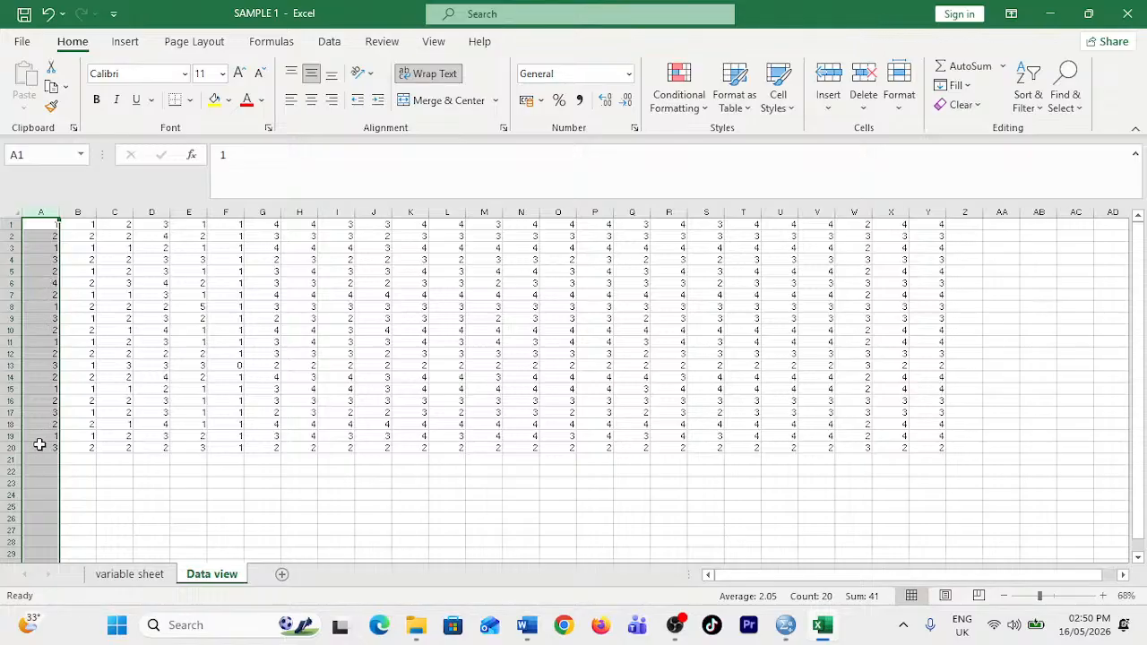
pyautogui.click(79, 211)
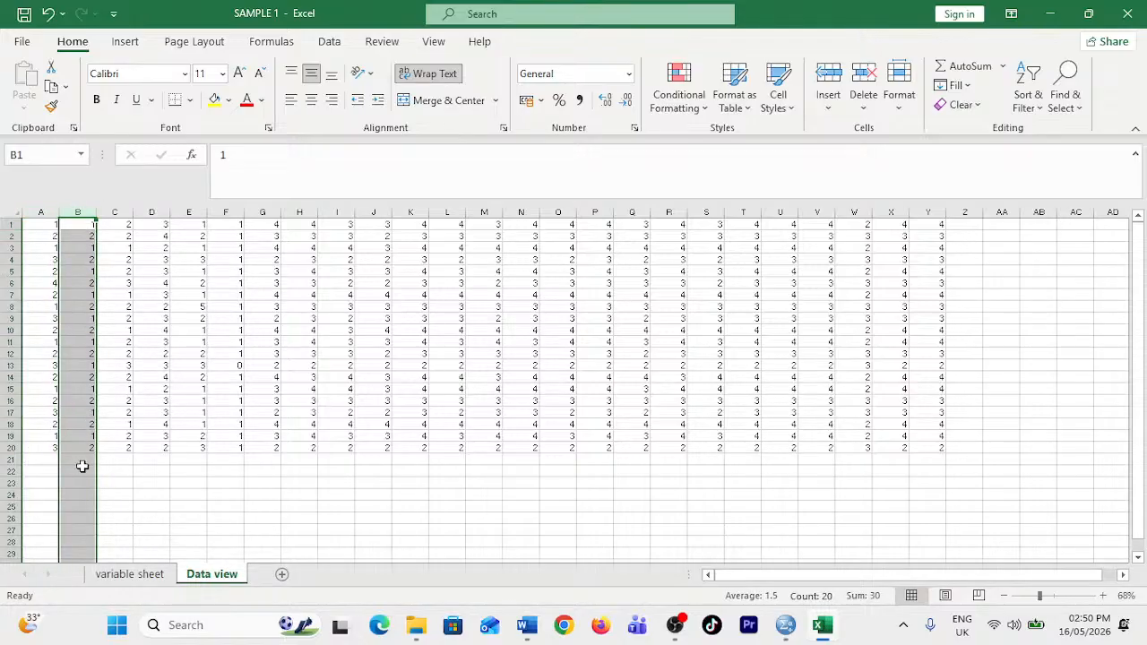
pyautogui.click(132, 216)
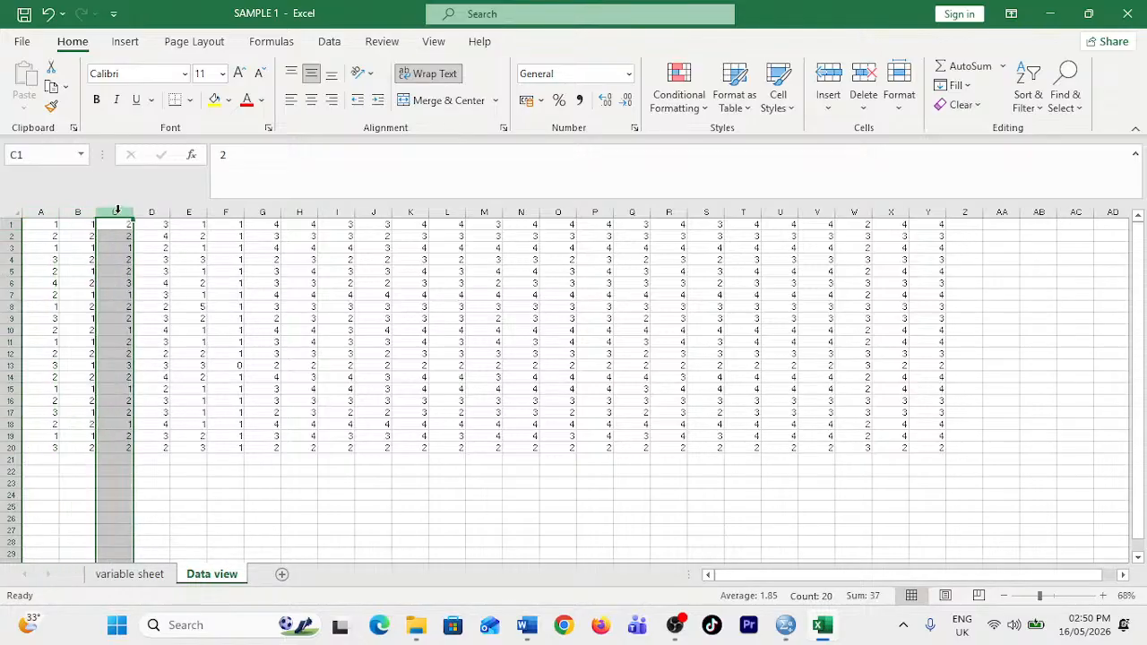
pyautogui.click(152, 579)
pyautogui.scroll(10, 125, 493)
pyautogui.scroll(-1, 123, 489)
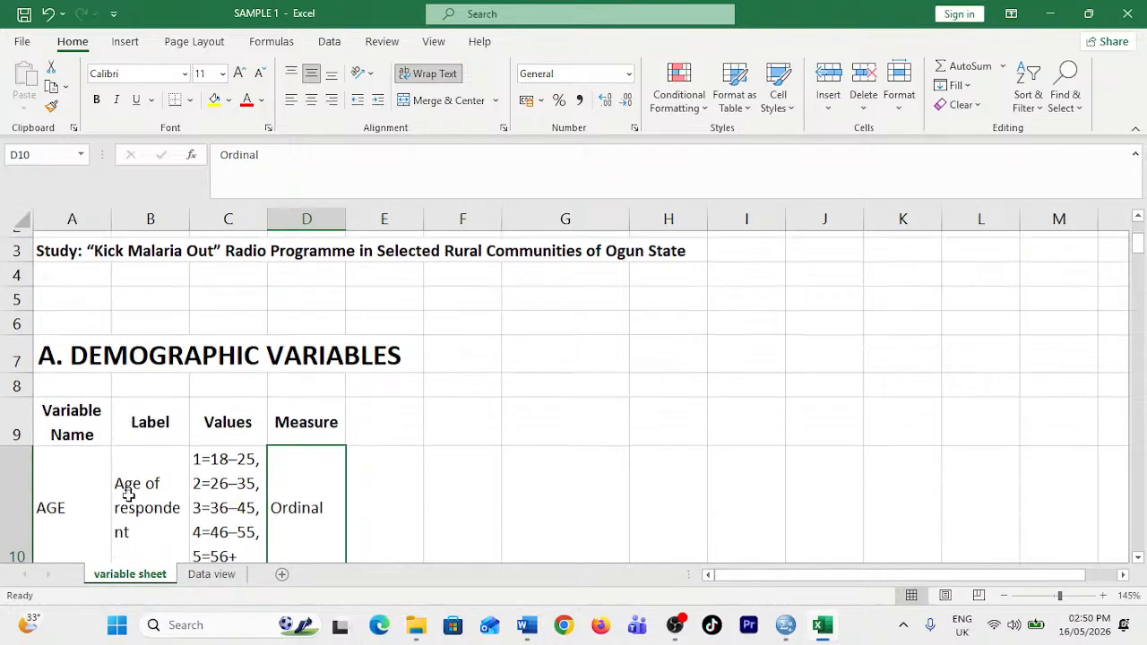
pyautogui.scroll(-3, 77, 475)
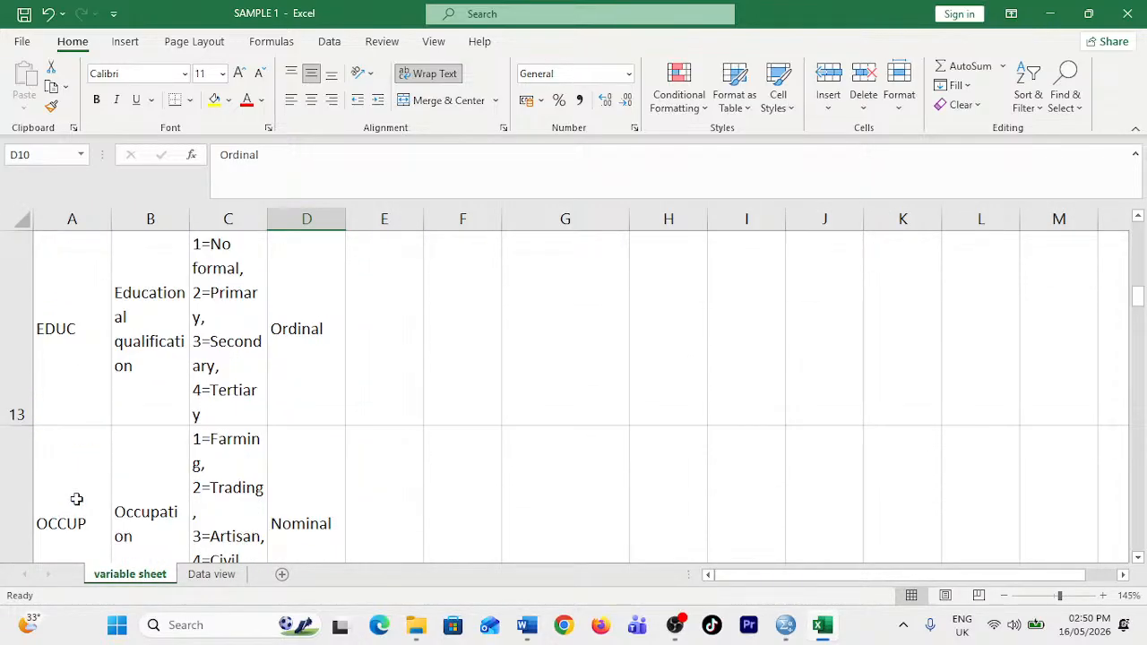
pyautogui.click(76, 499)
pyautogui.click(199, 578)
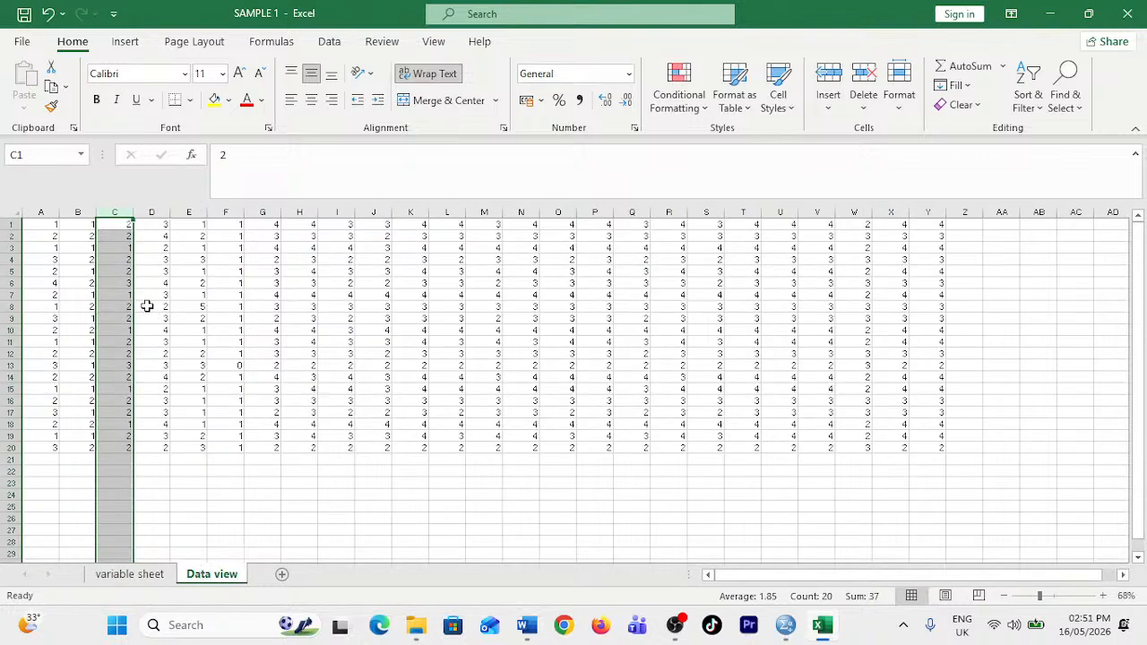
pyautogui.click(158, 210)
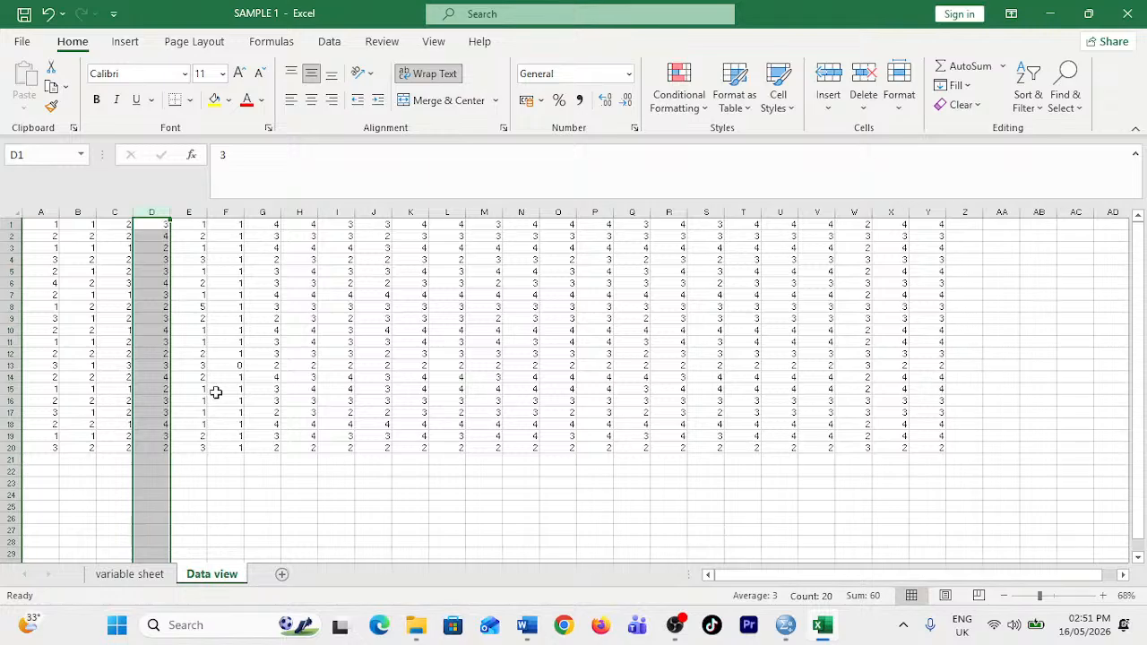
# - Go through rows 1 to 10 of the Data view sheet as individual respondents, then examine the first respondent's codes in A1 and B1
pyautogui.click(7, 223)
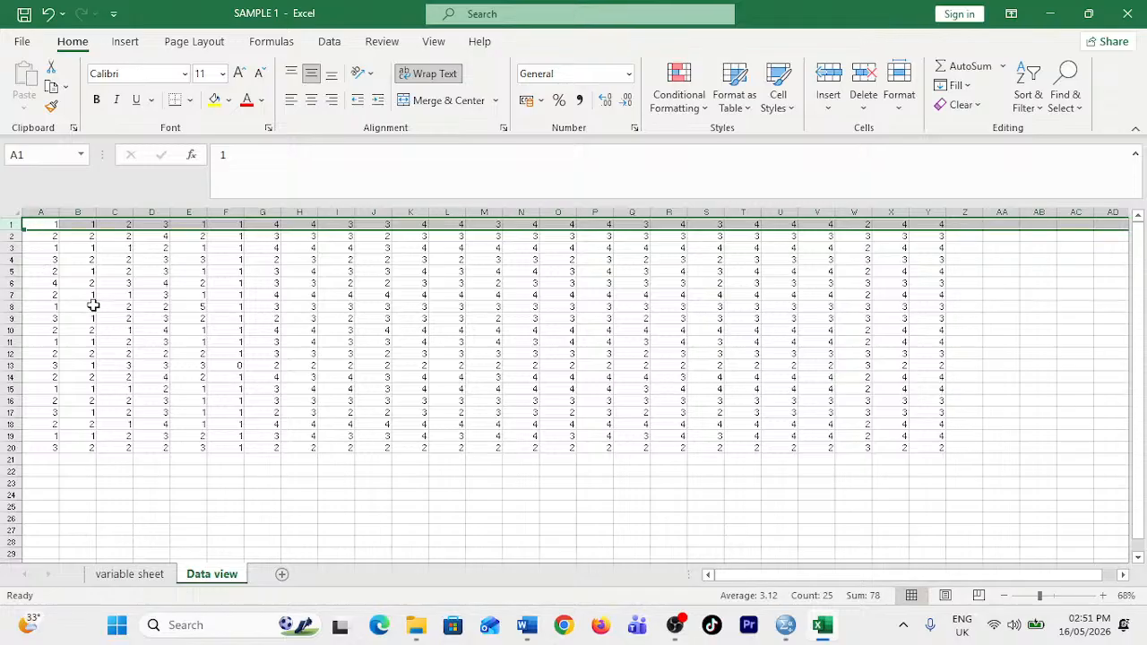
pyautogui.scroll(7, 112, 296)
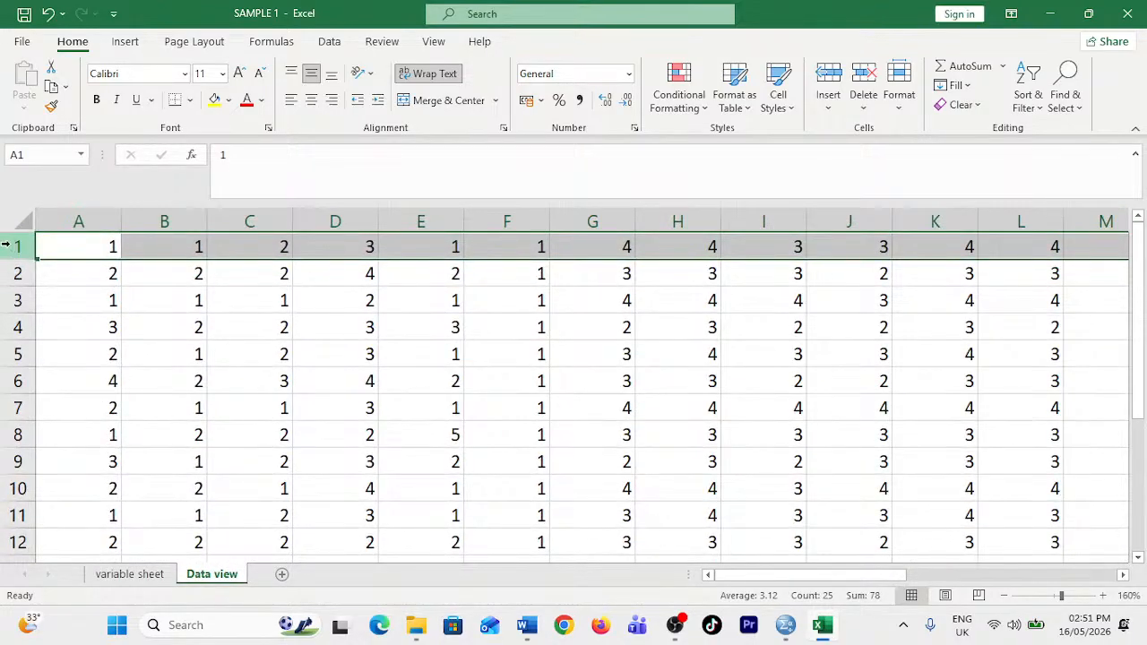
pyautogui.click(7, 274)
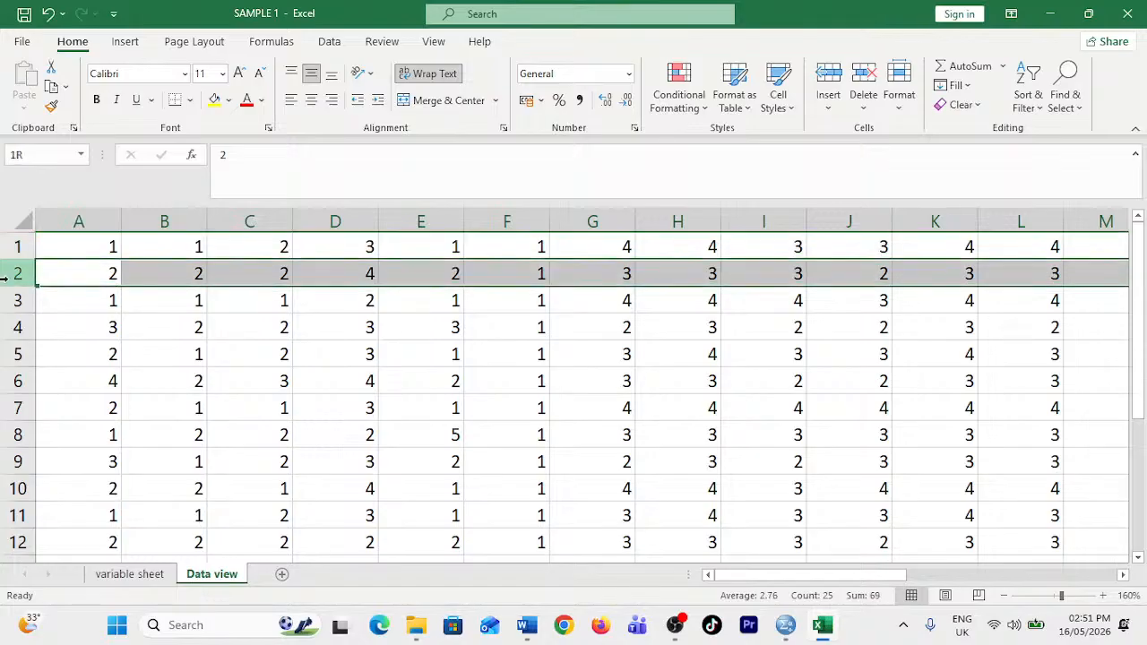
pyautogui.click(15, 299)
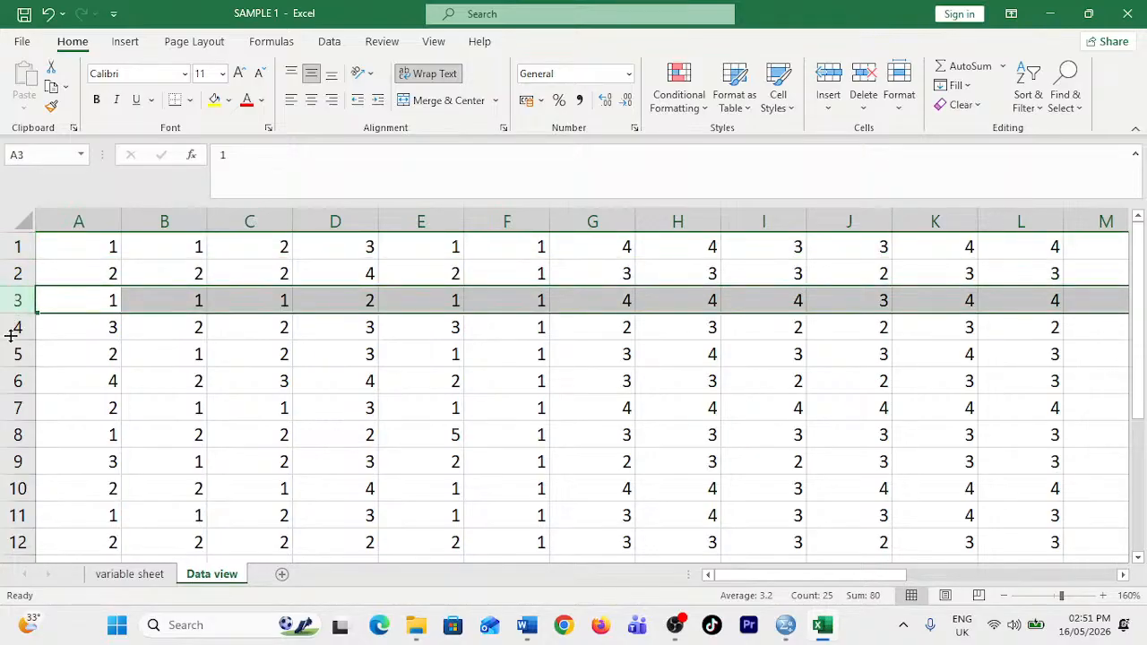
pyautogui.click(18, 326)
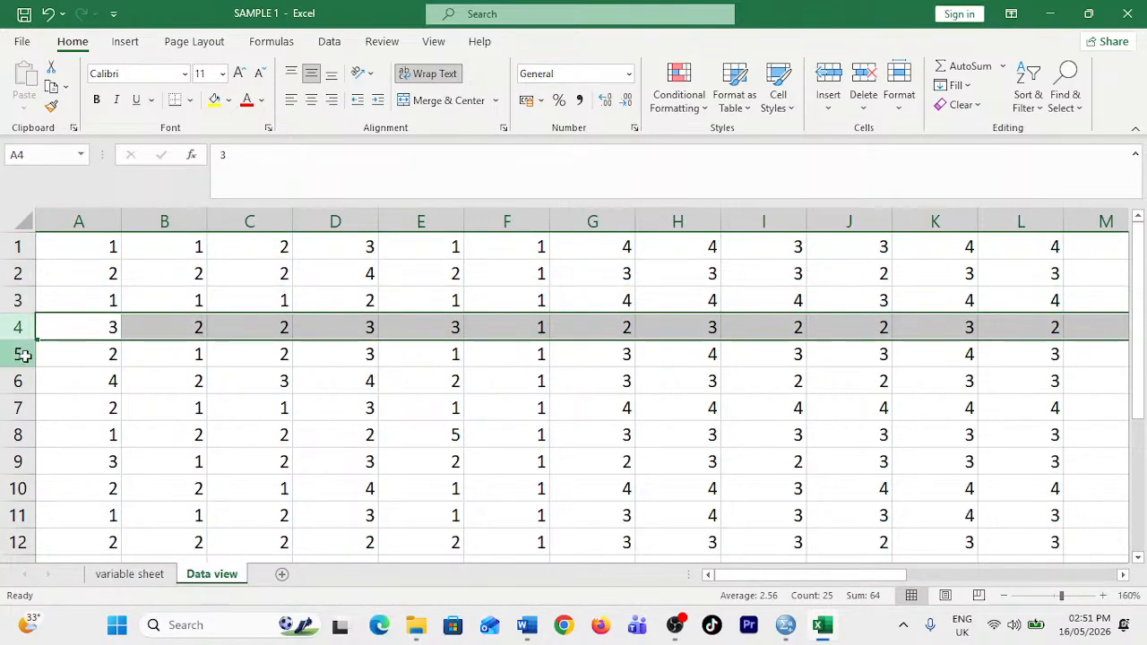
pyautogui.click(20, 355)
pyautogui.click(9, 383)
pyautogui.click(16, 410)
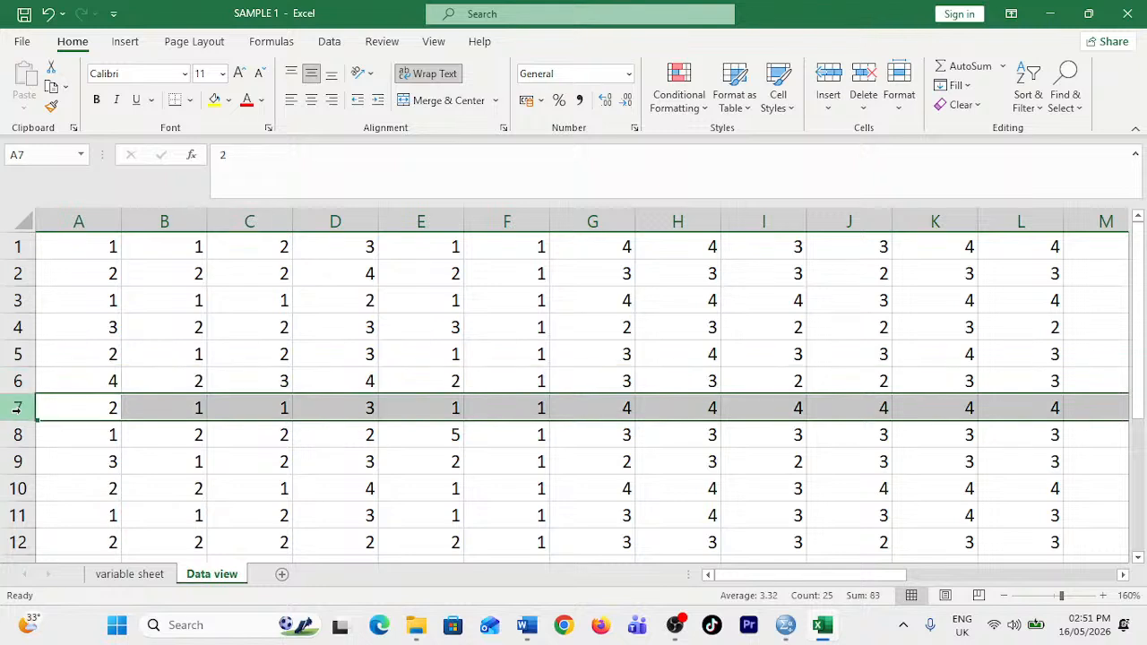
pyautogui.click(16, 435)
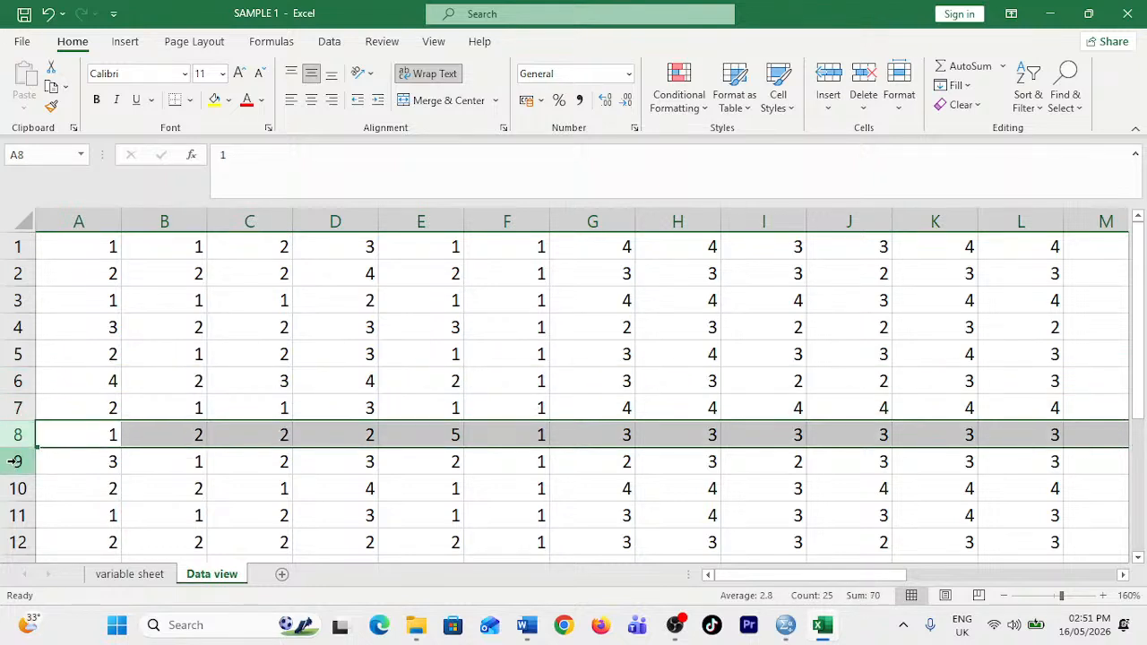
pyautogui.click(18, 461)
pyautogui.click(20, 491)
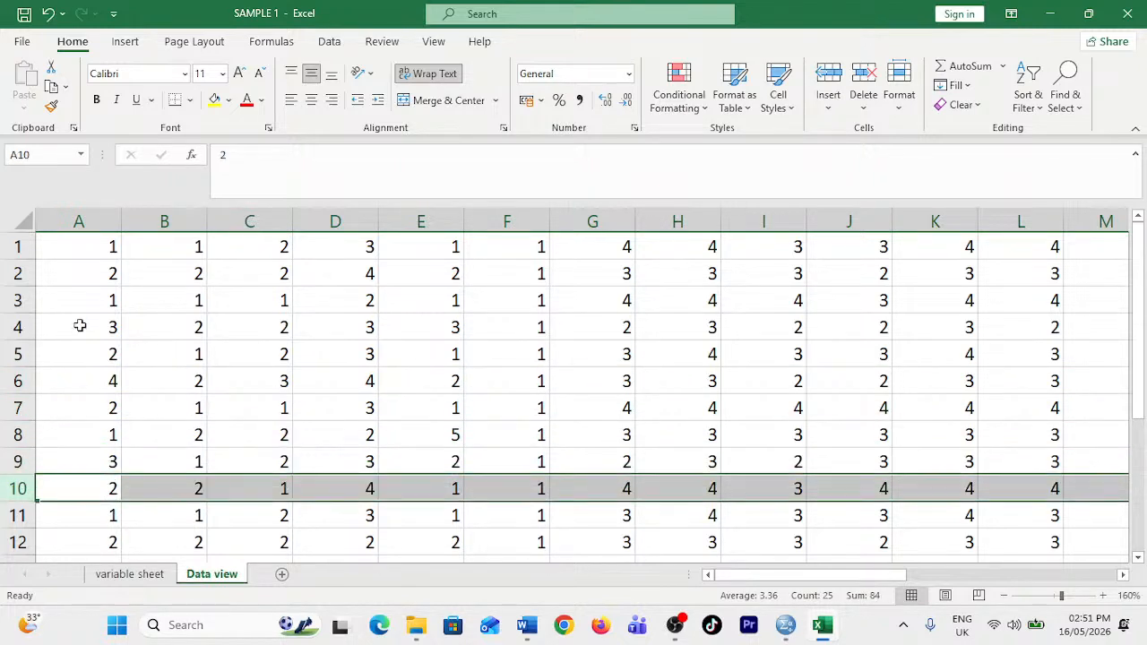
pyautogui.click(98, 253)
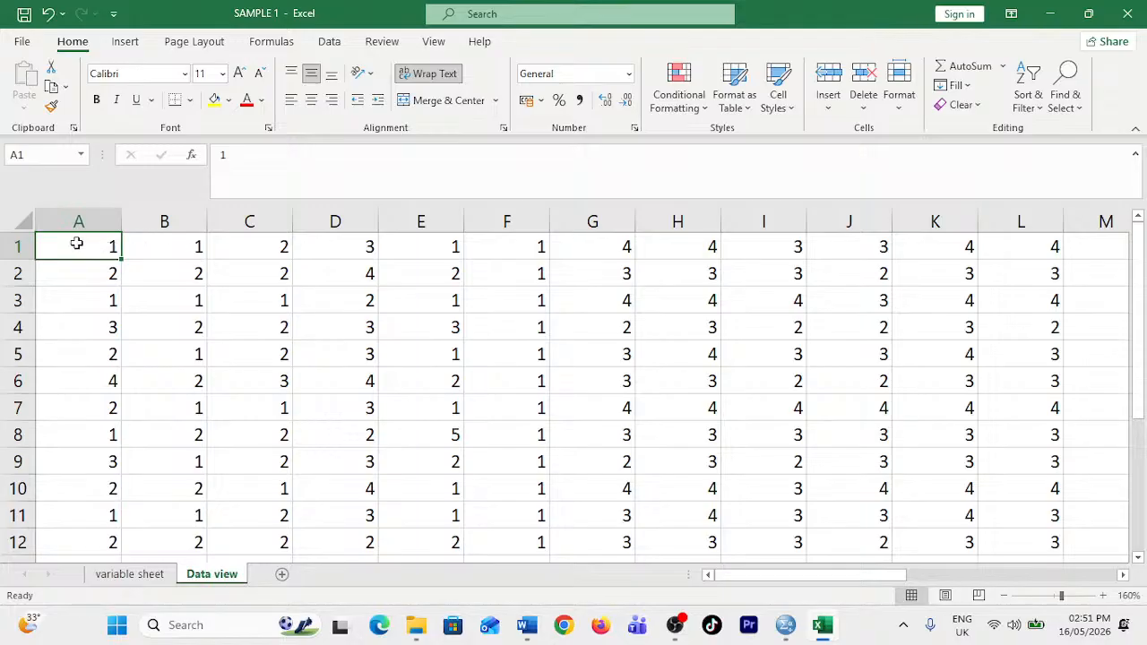
pyautogui.click(162, 238)
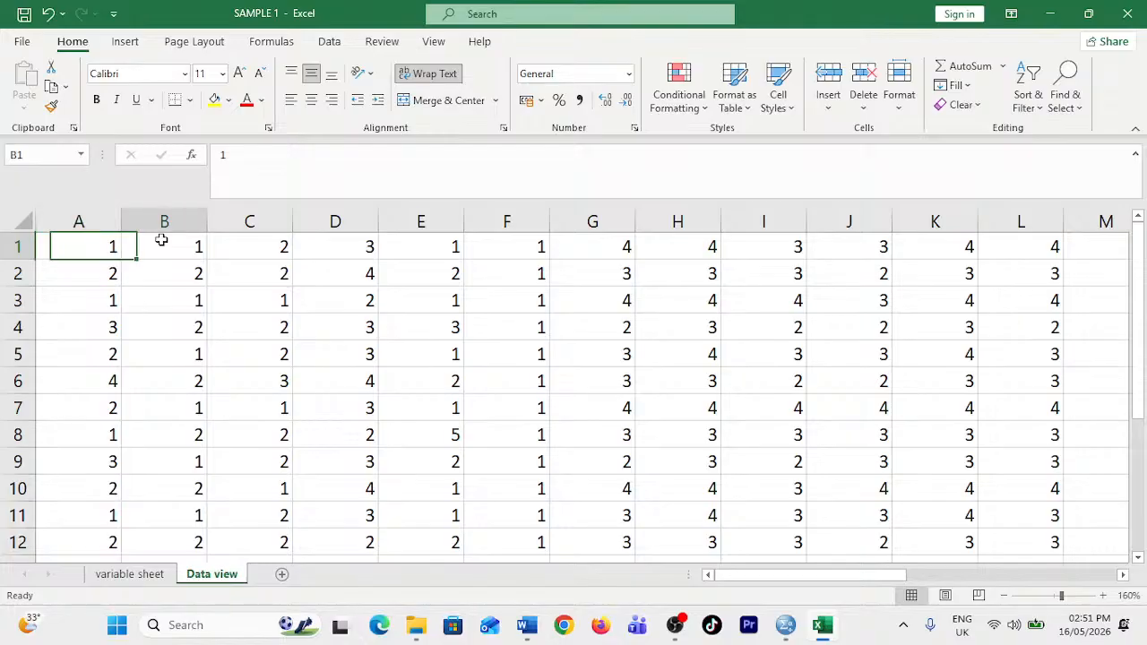
# - Arrange the SAMPLE 1 workbook beside the Word questionnaire and show the questionnaire's Section A: Demographic Information
pyautogui.click(1087, 13)
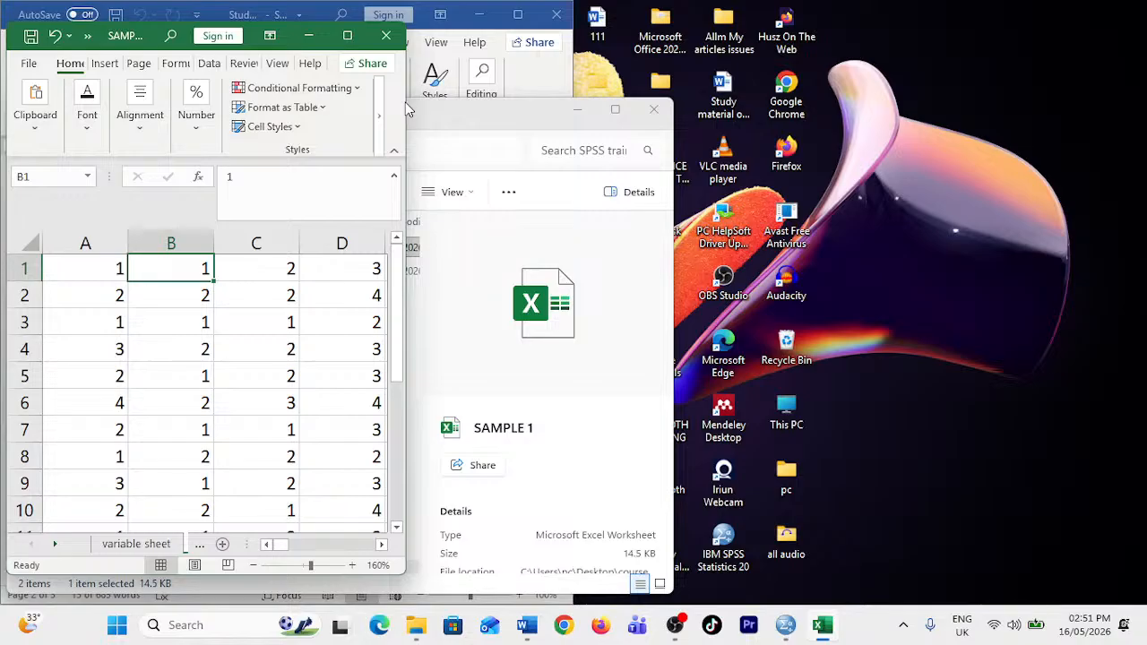
pyautogui.moveTo(405, 102); pyautogui.dragTo(543, 99)
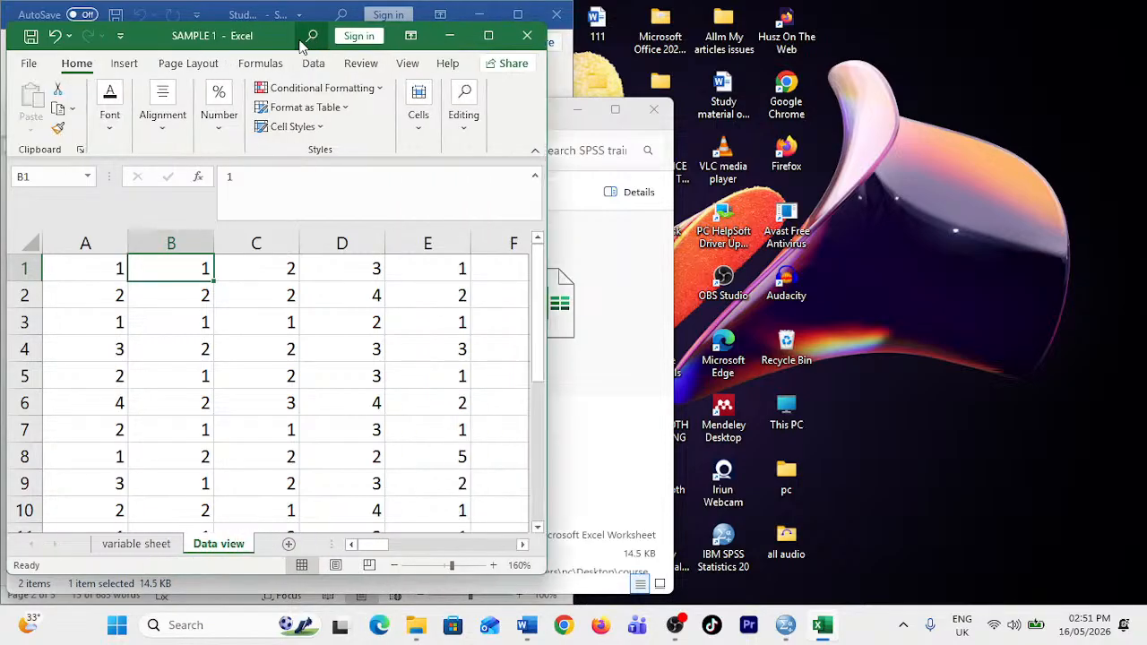
pyautogui.moveTo(165, 34); pyautogui.dragTo(710, 33)
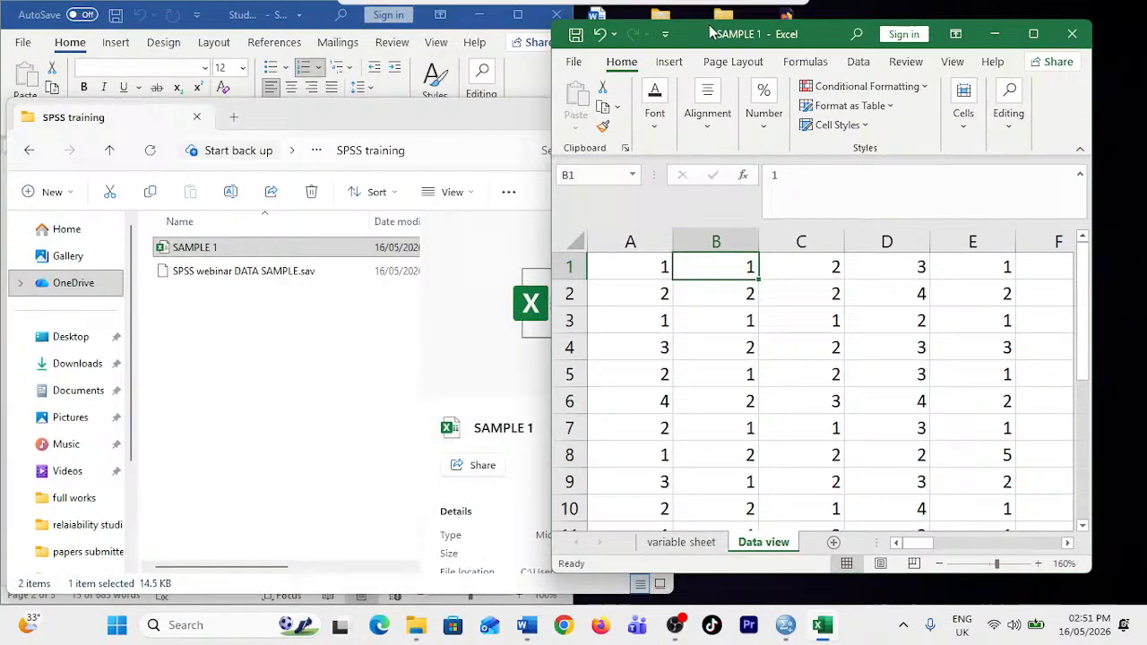
pyautogui.click(477, 15)
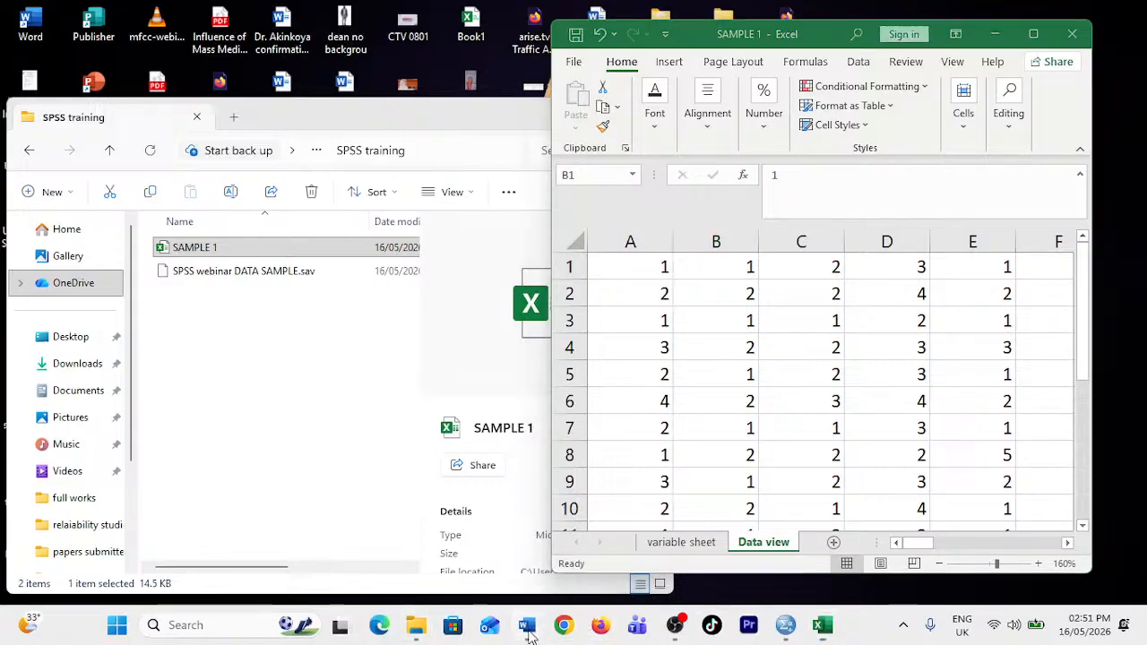
pyautogui.moveTo(527, 624)
pyautogui.click(478, 546)
pyautogui.scroll(5, 268, 385)
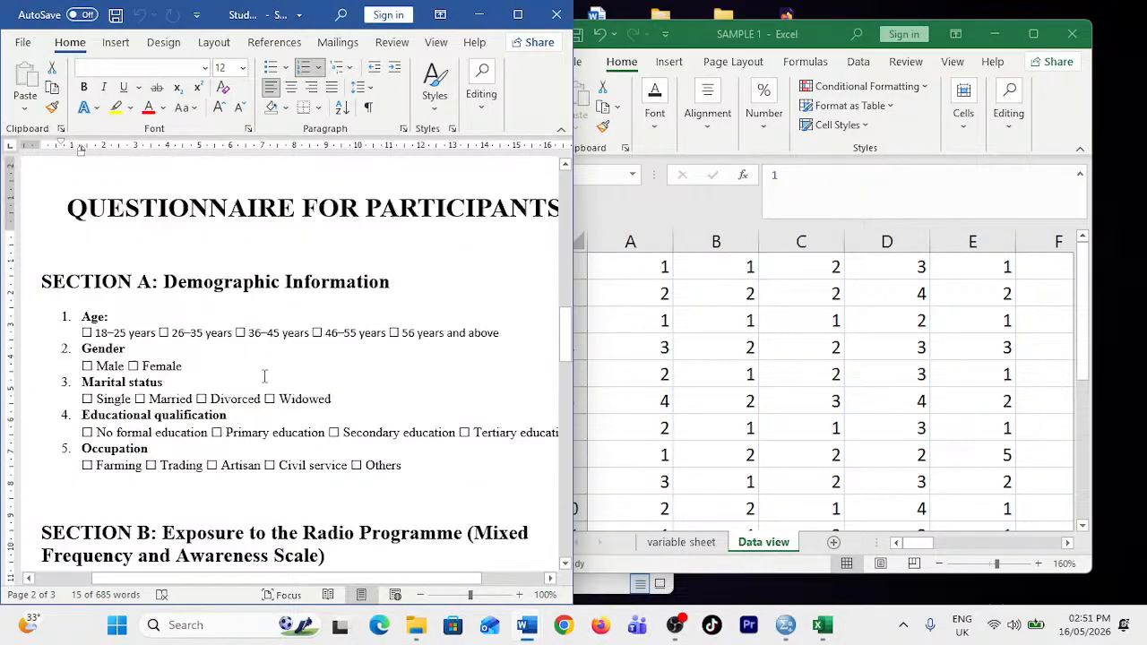
# - Compare the first respondent's code in A1 with the questionnaire's Section A options, continuing to the marital status options
pyautogui.click(651, 284)
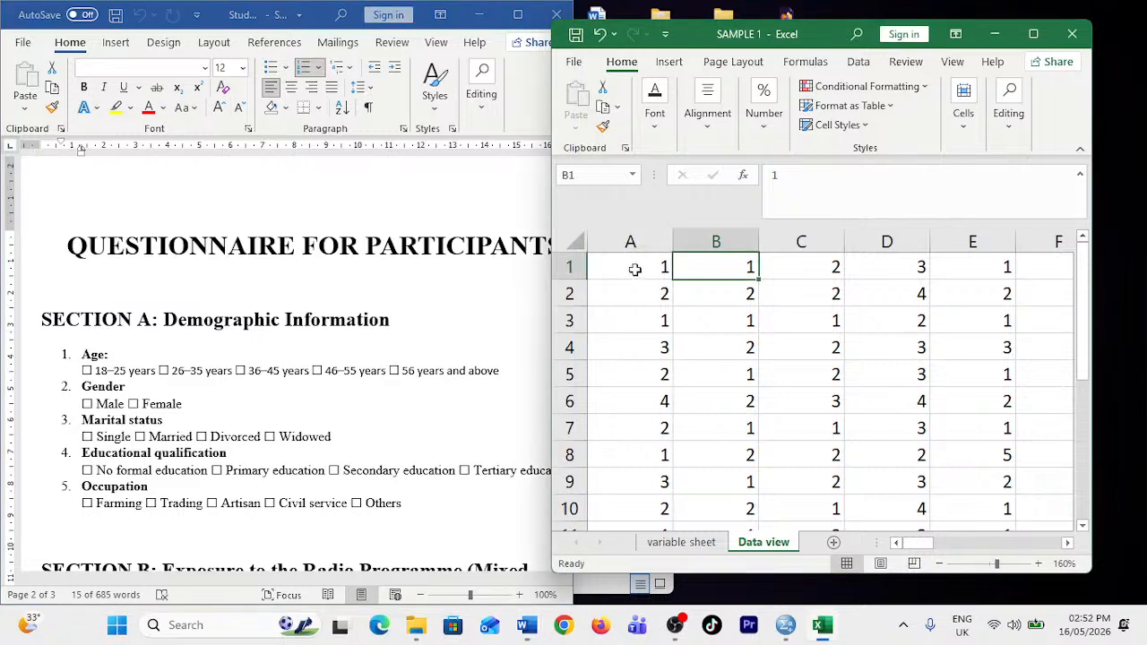
pyautogui.click(619, 270)
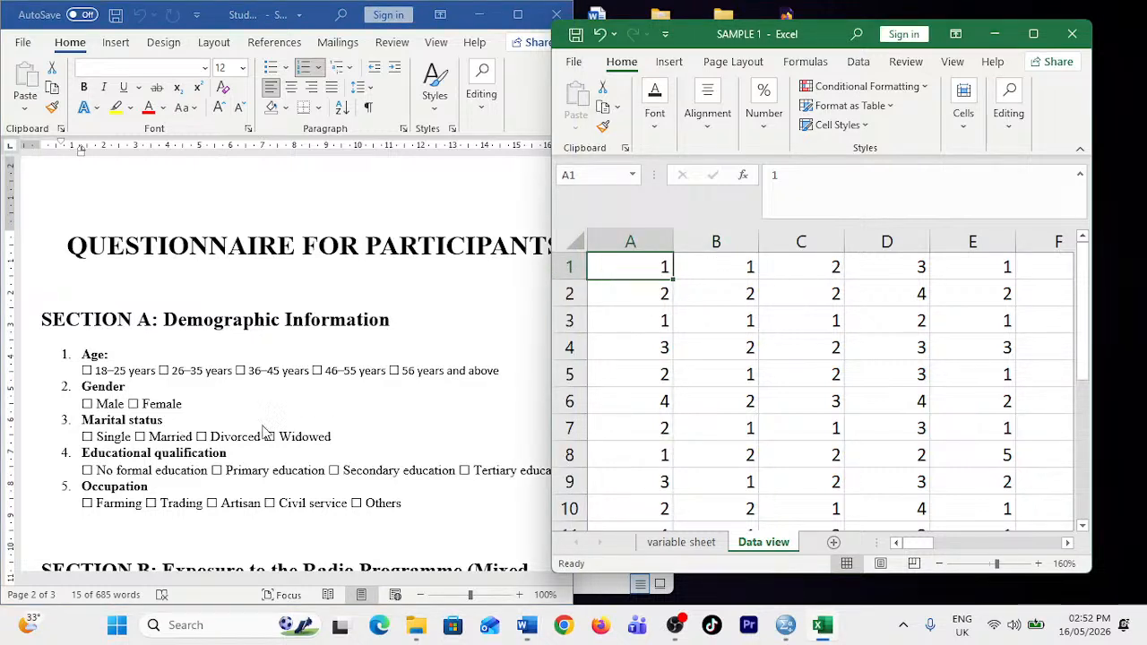
pyautogui.click(183, 446)
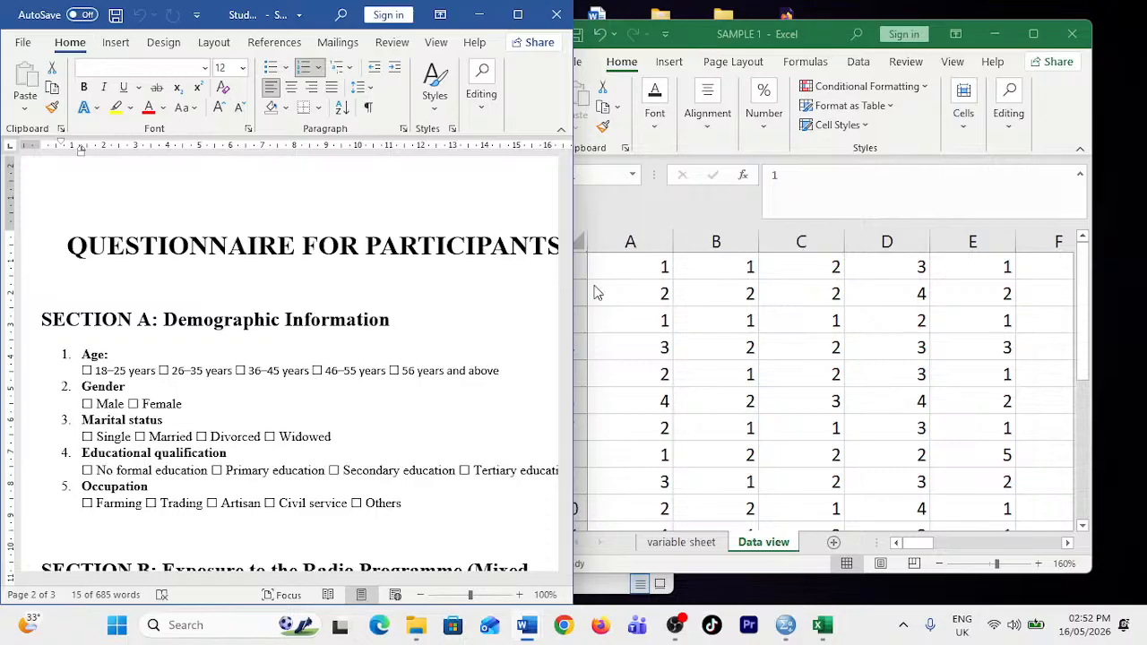
# - Match the first respondent's code in D1 with the Secondary education option under Educational qualification in the Word questionnaire
pyautogui.click(896, 265)
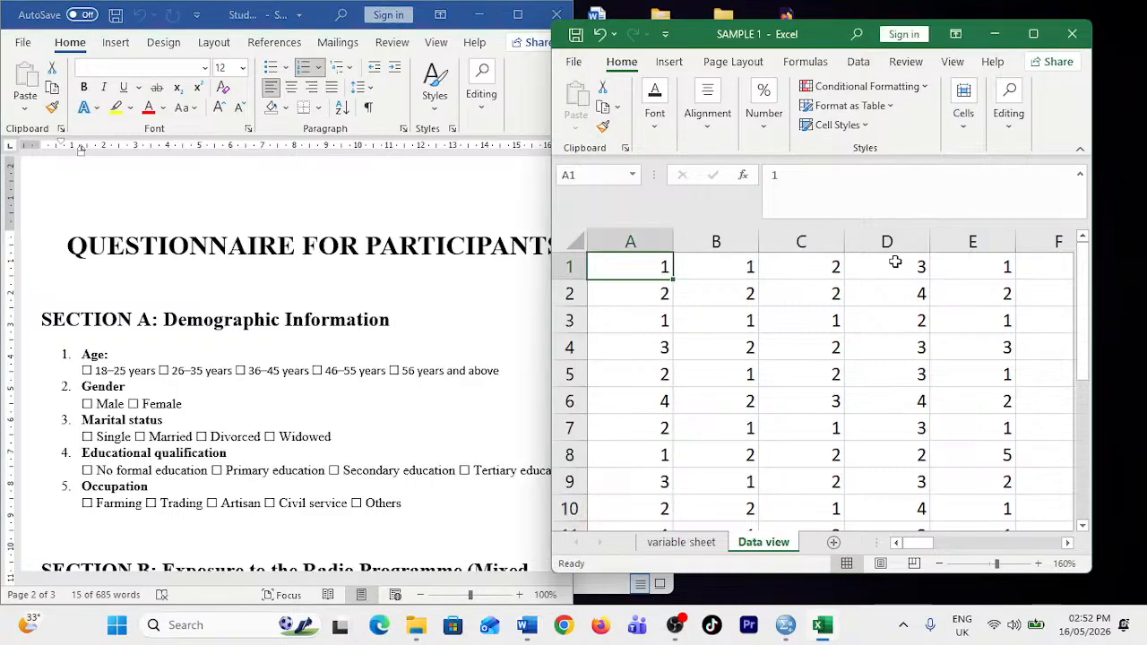
pyautogui.click(892, 267)
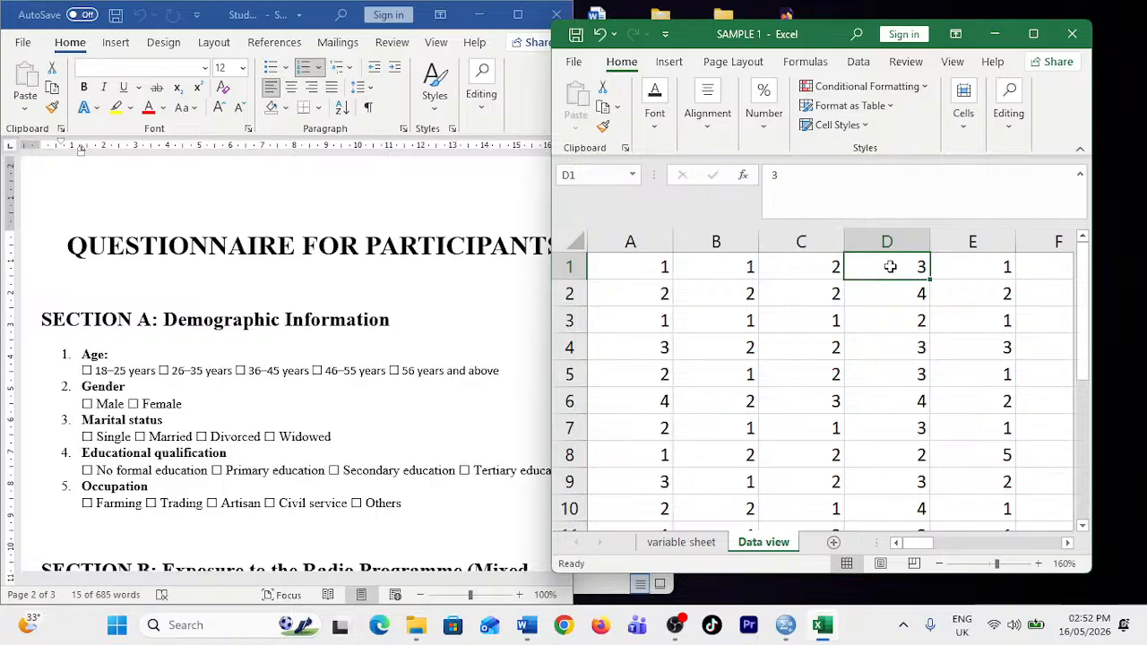
pyautogui.click(334, 475)
pyautogui.tripleClick(333, 473)
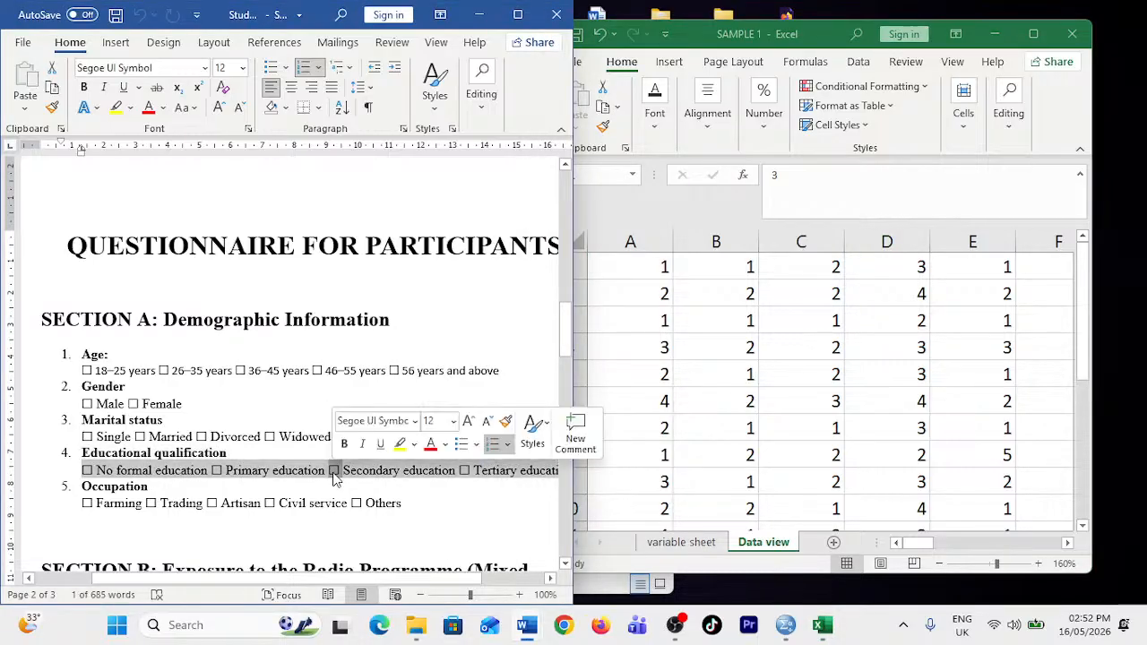
pyautogui.click(333, 473)
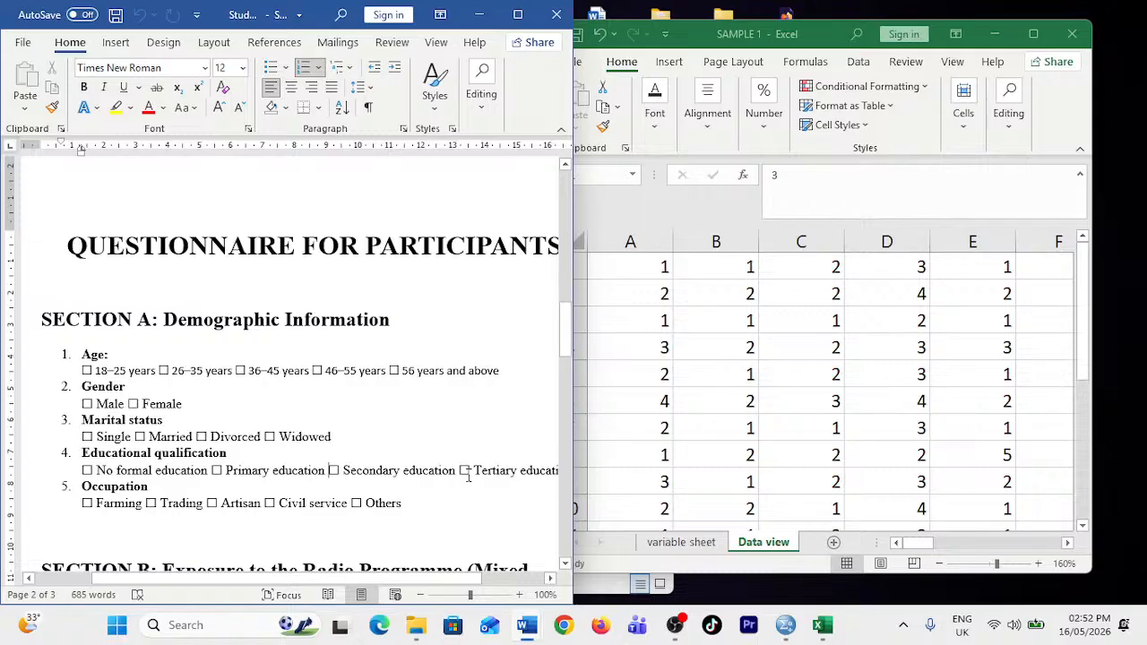
pyautogui.moveTo(464, 475); pyautogui.dragTo(462, 488)
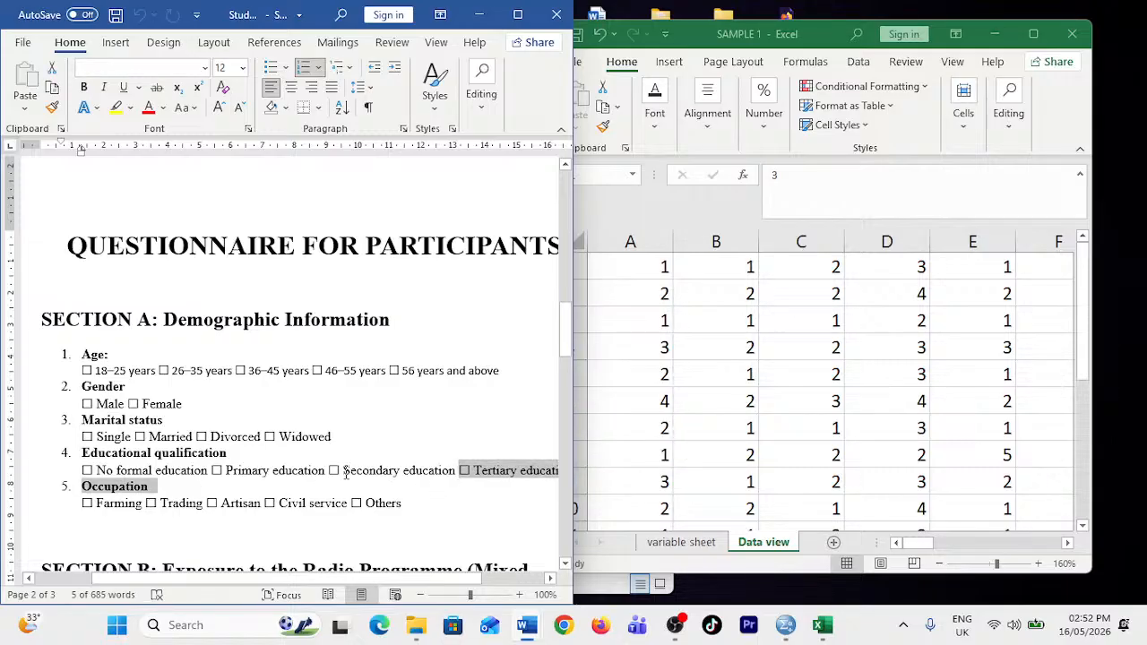
pyautogui.moveTo(345, 473); pyautogui.dragTo(323, 482)
pyautogui.click(380, 481)
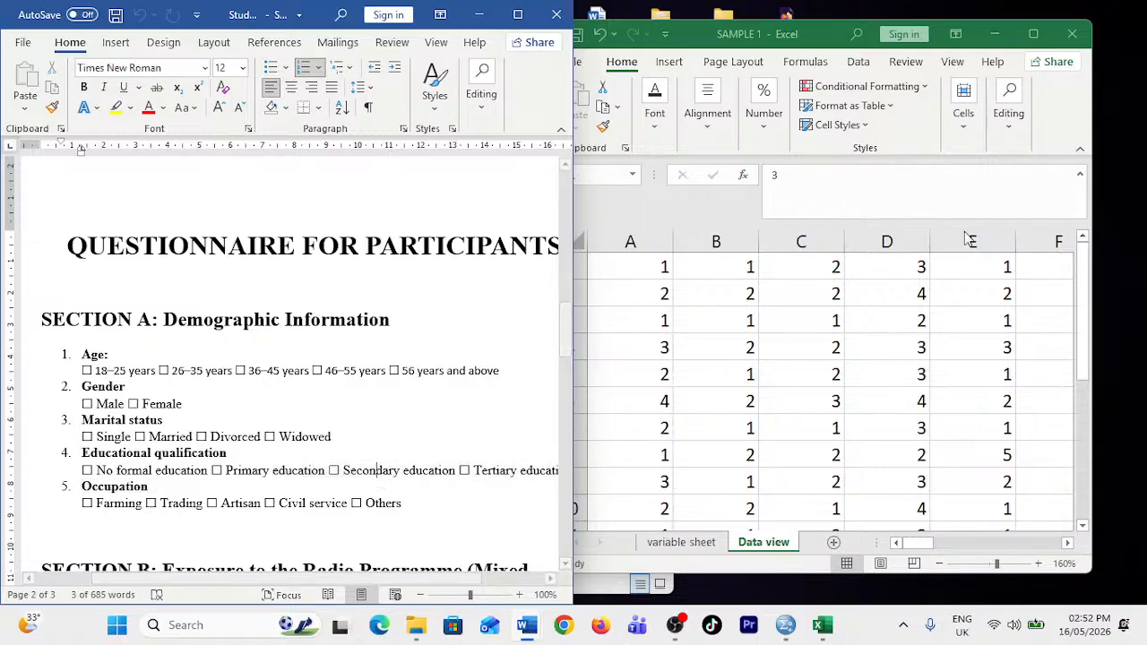
pyautogui.click(895, 267)
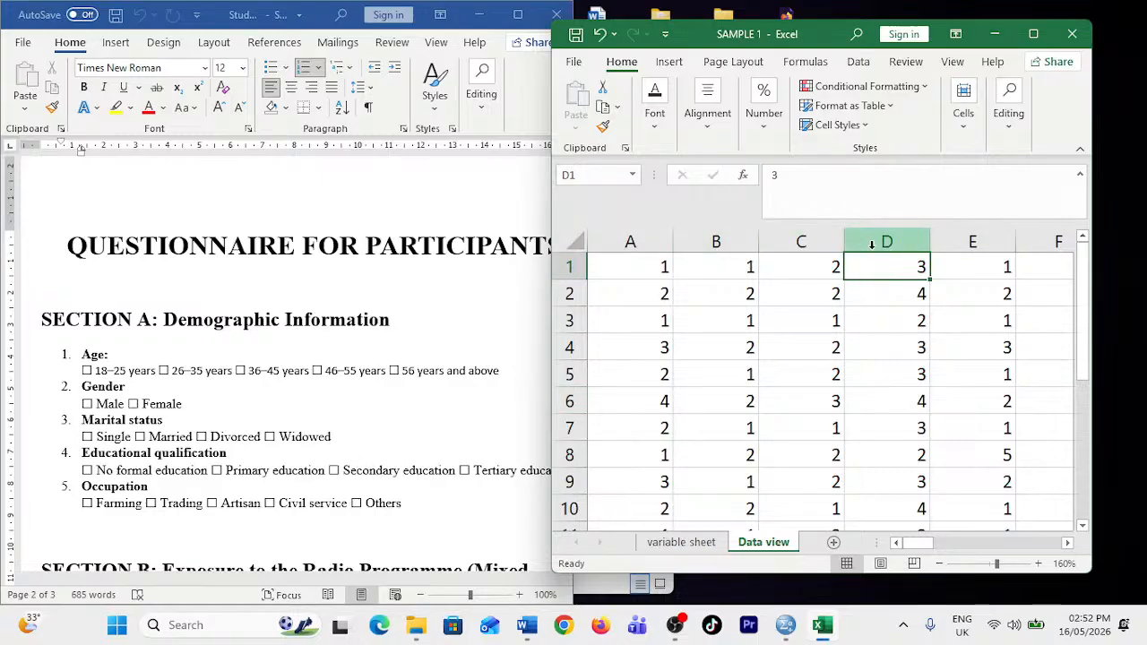
# - Match the first respondent's code in E1 with the Farming option under Occupation in the questionnaire
pyautogui.click(981, 265)
pyautogui.click(90, 503)
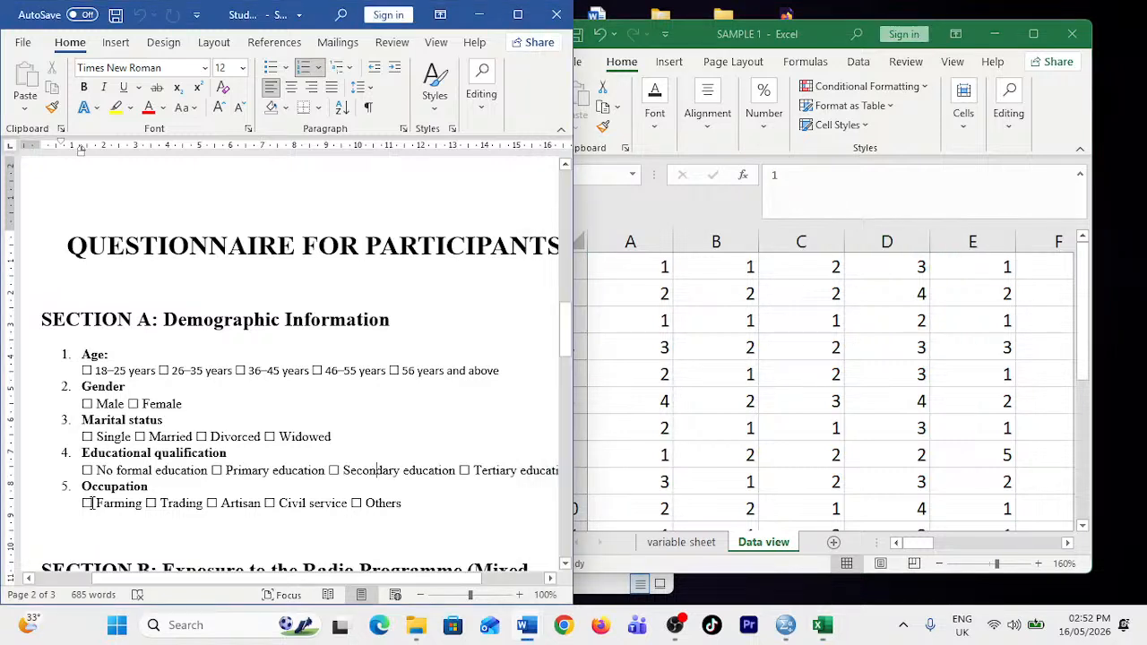
pyautogui.doubleClick(91, 503)
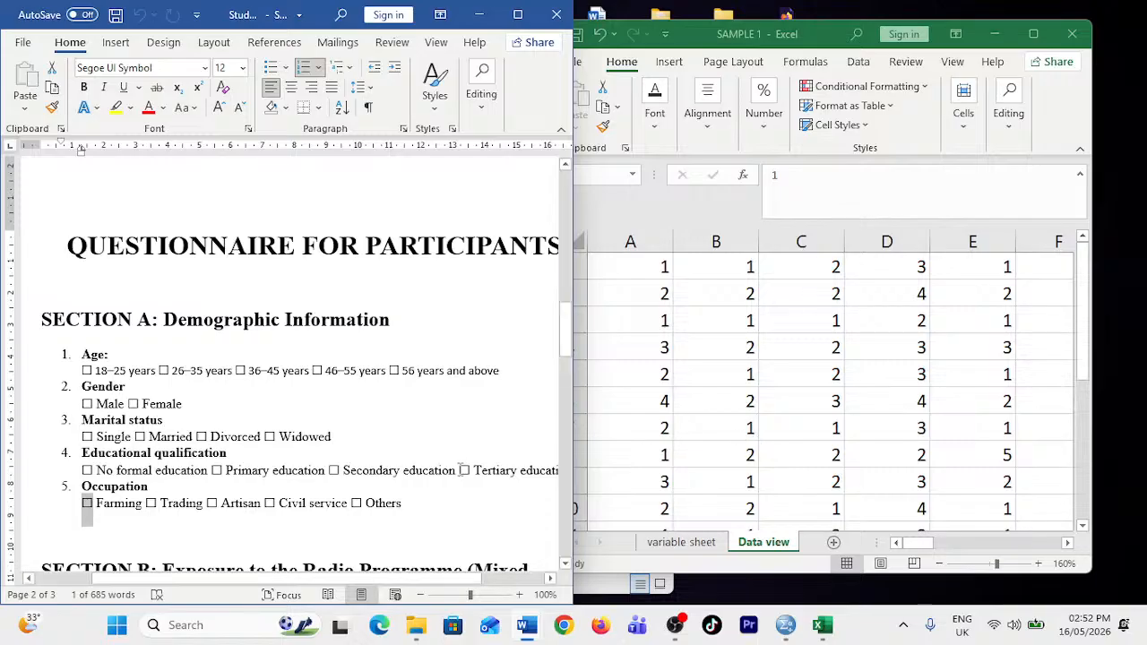
# - Scan the remaining respondents' rows on the Data view sheet and maximize the SAMPLE 1 workbook
pyautogui.scroll(-1, 444, 467)
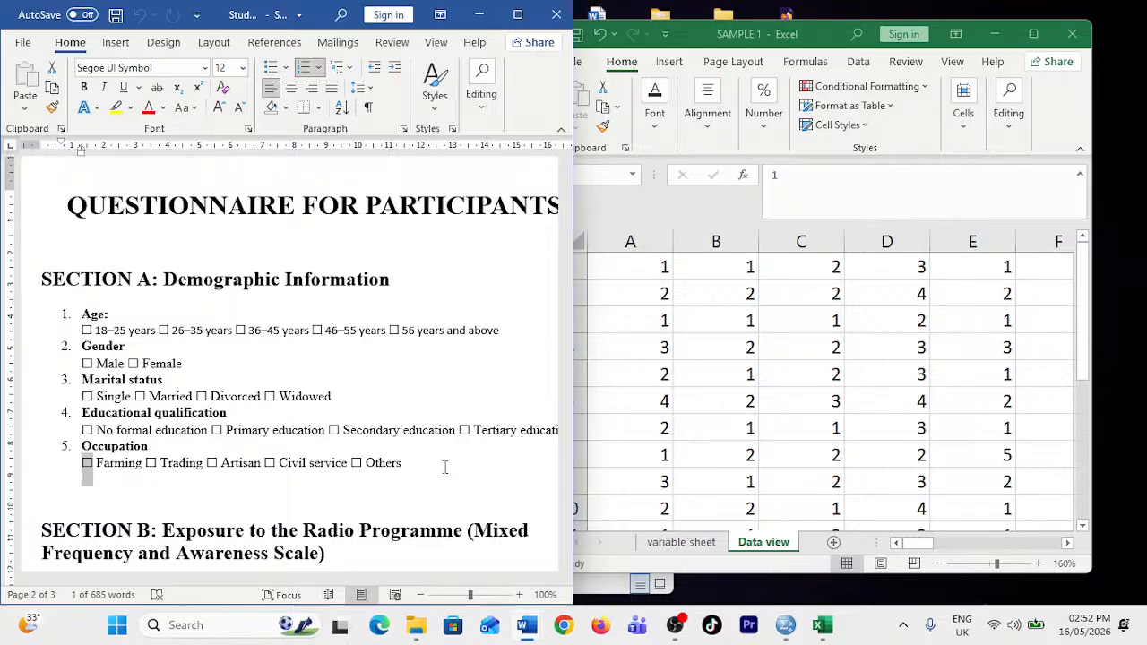
pyautogui.scroll(-15, 686, 456)
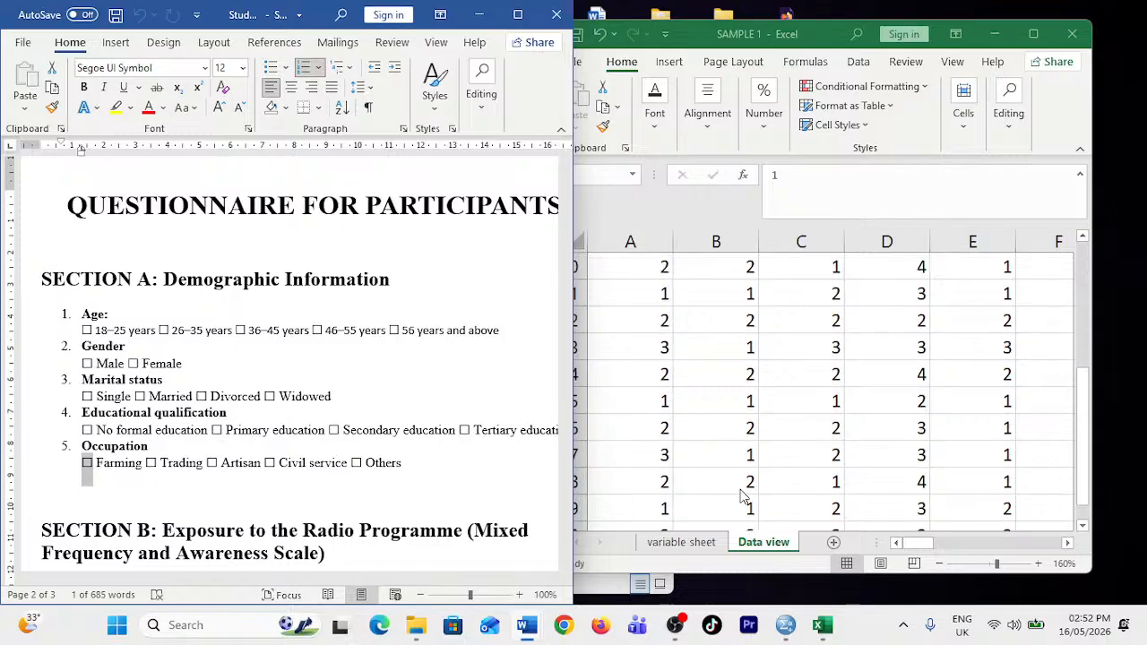
pyautogui.scroll(5, 770, 386)
pyautogui.scroll(2, 773, 389)
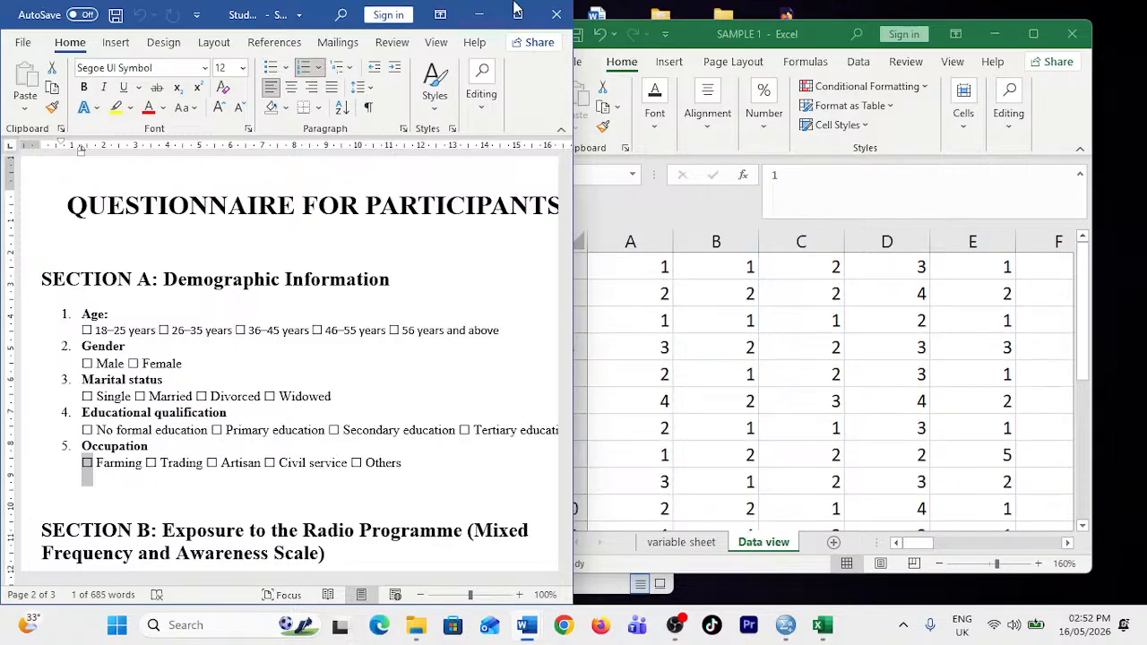
pyautogui.click(786, 366)
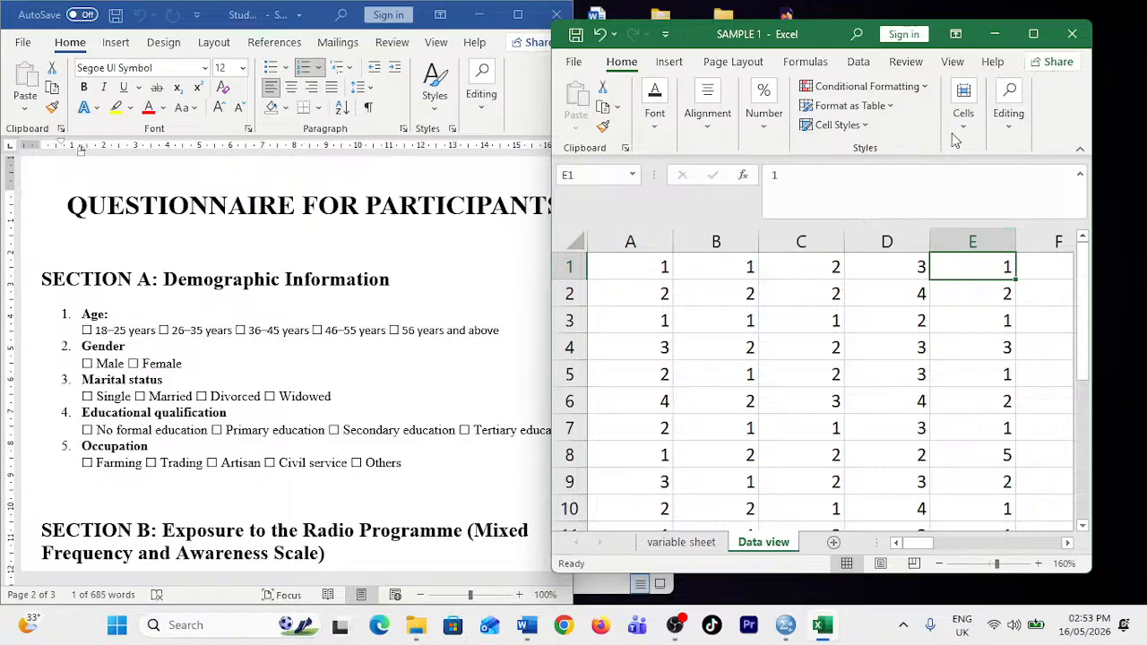
pyautogui.click(1033, 33)
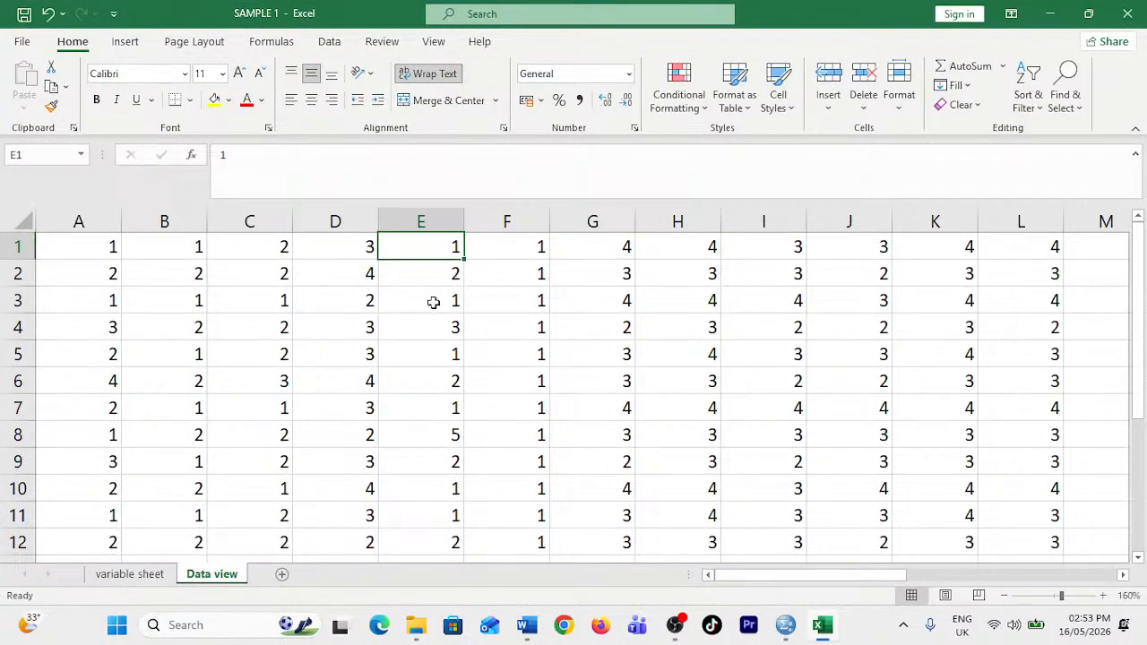
# - Switch to the SPSS webinar DATA SAMPLE dataset in SPSS and create a new, empty dataset from there
pyautogui.click(785, 625)
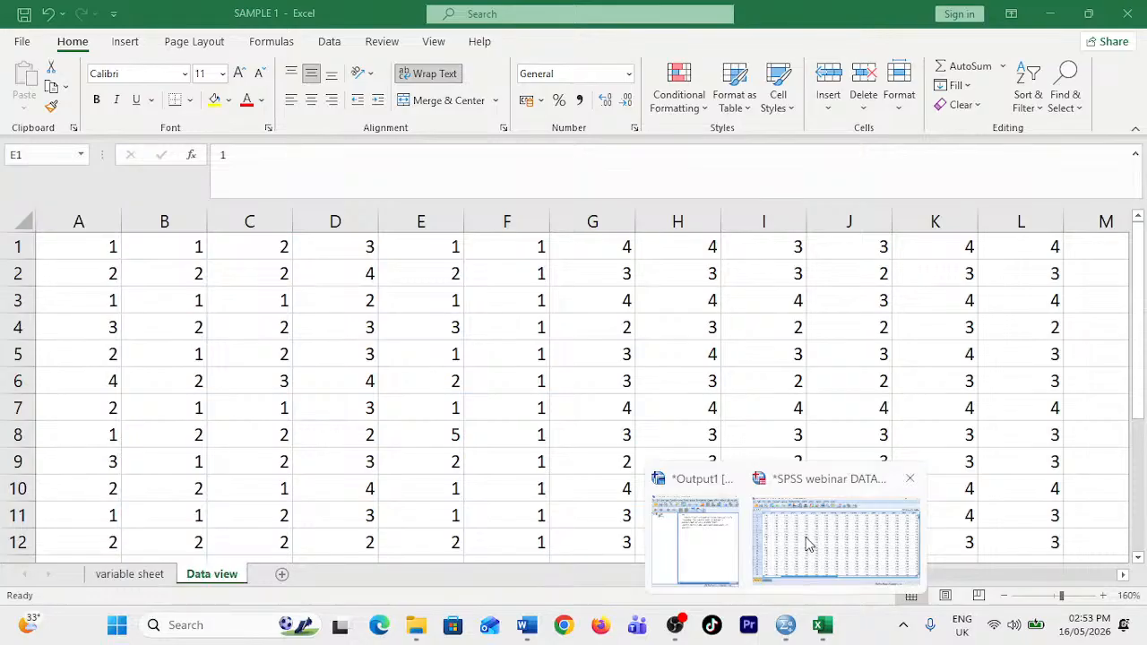
pyautogui.click(806, 544)
pyautogui.click(851, 405)
pyautogui.click(576, 440)
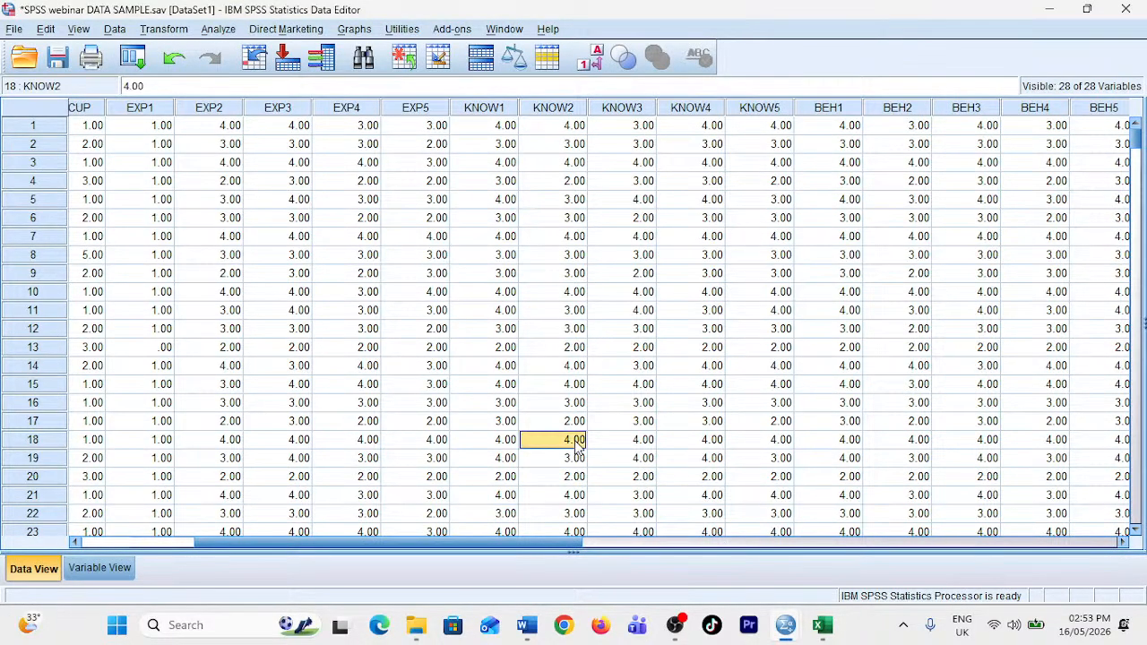
pyautogui.hotkey('ctrl', 'n')
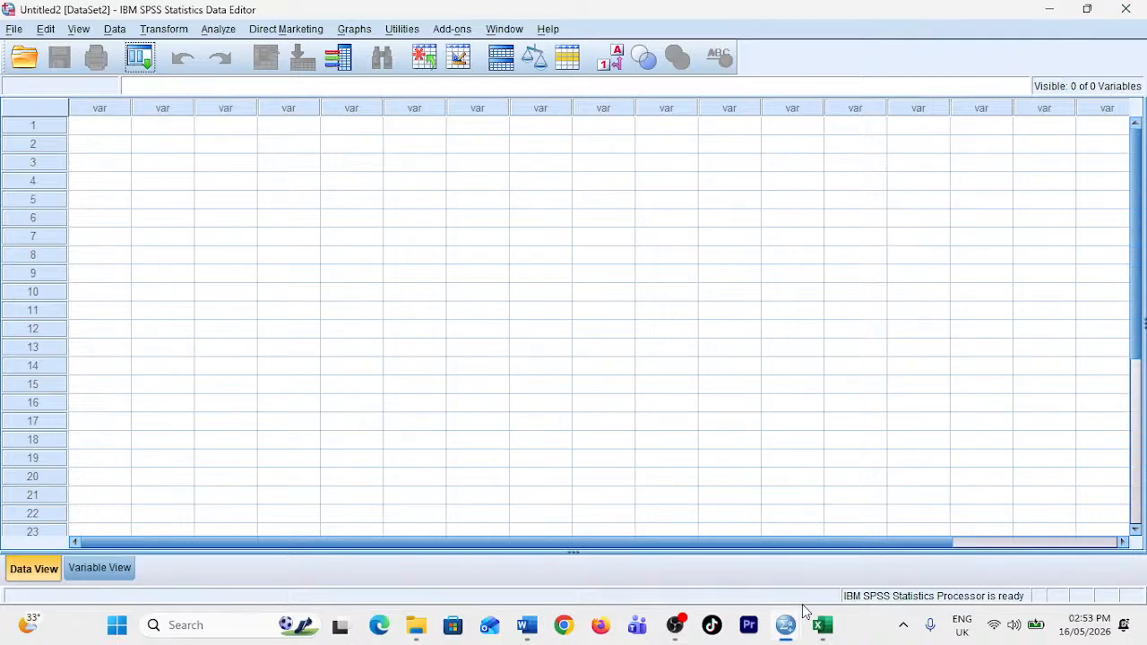
# - Switch to the Excel workbook and copy the demographic variable names AGE to OCCUP, A10:A14, from the variable sheet
pyautogui.click(822, 625)
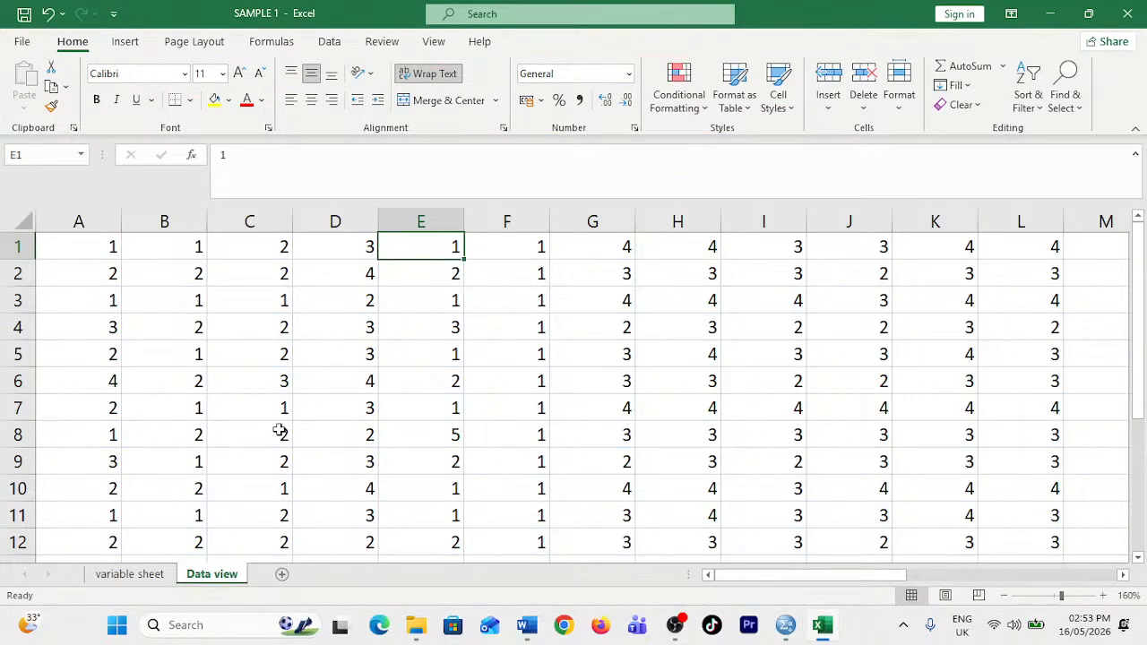
pyautogui.click(135, 574)
pyautogui.scroll(4, 126, 488)
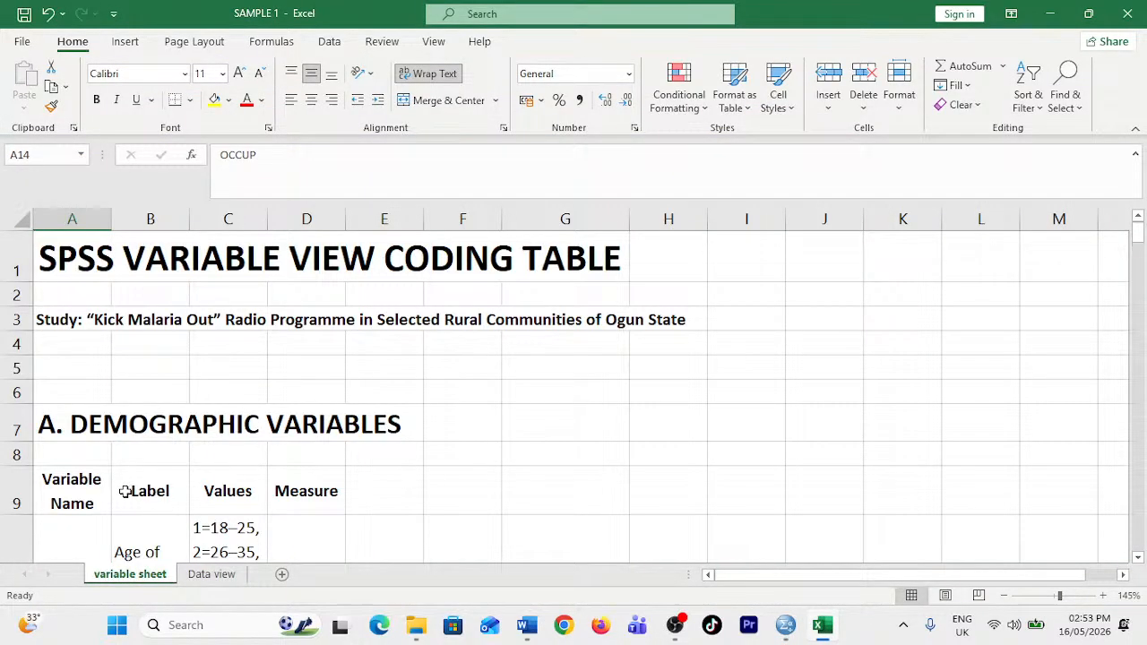
pyautogui.scroll(-3, 89, 488)
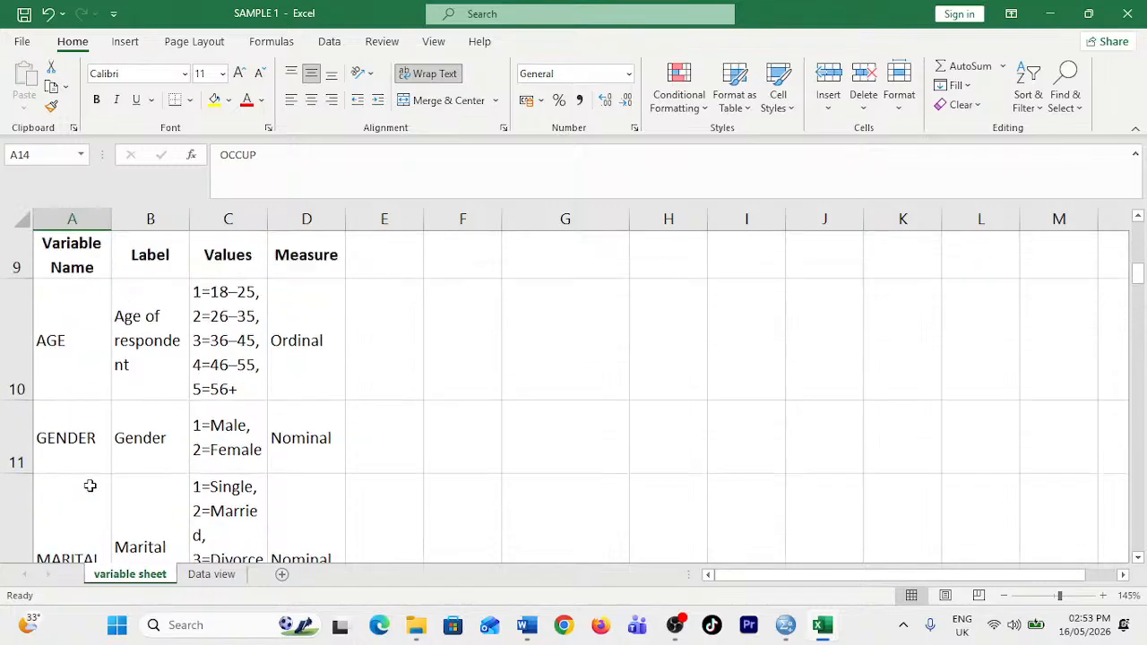
pyautogui.scroll(2, 144, 494)
pyautogui.scroll(-1, 137, 488)
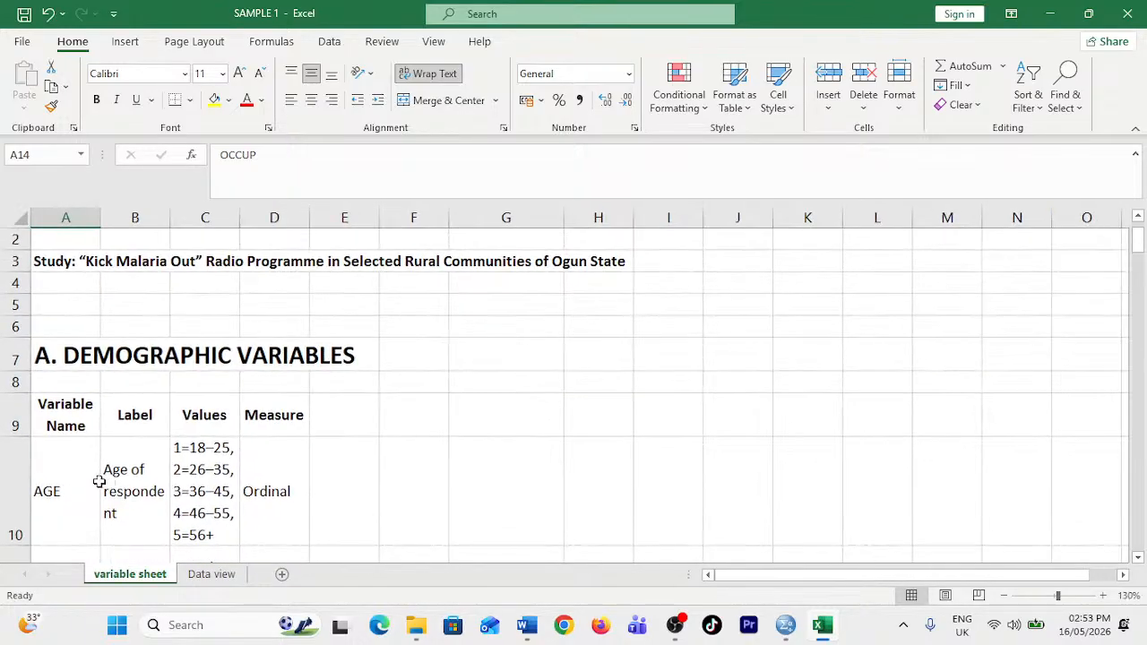
pyautogui.scroll(-3, 98, 475)
pyautogui.scroll(2, 81, 453)
pyautogui.moveTo(53, 391); pyautogui.dragTo(77, 374)
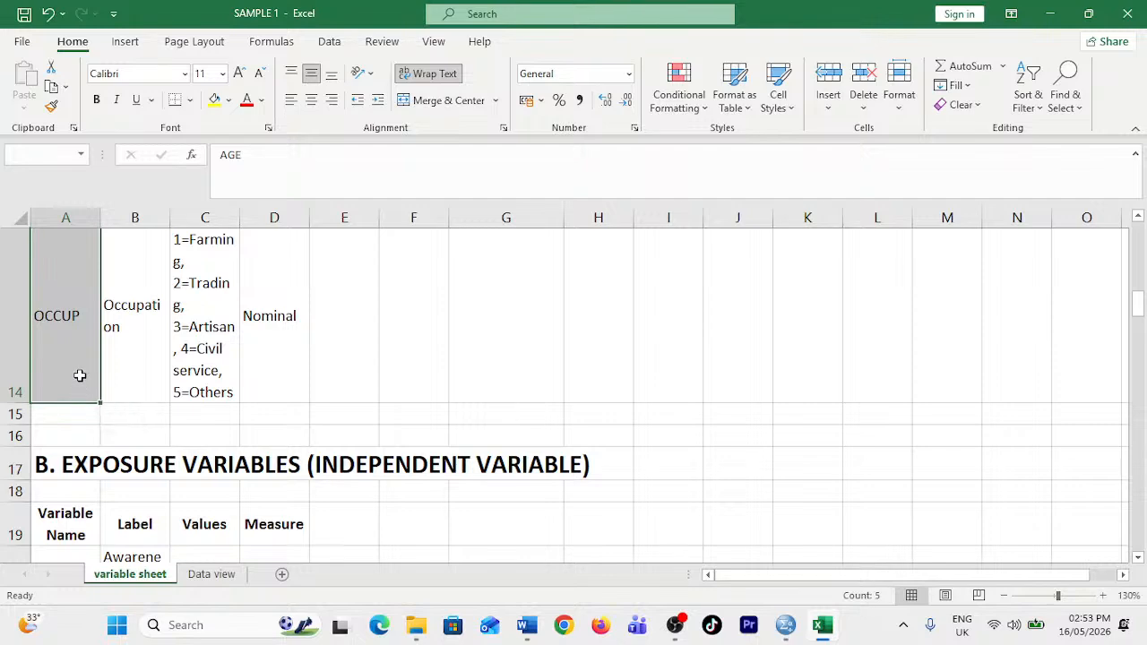
pyautogui.hotkey('ctrl', 'c')
# - Check the copied range on the variable sheet and reselect the demographic variable names in A10:A14
pyautogui.scroll(1, 103, 397)
pyautogui.scroll(1, 103, 396)
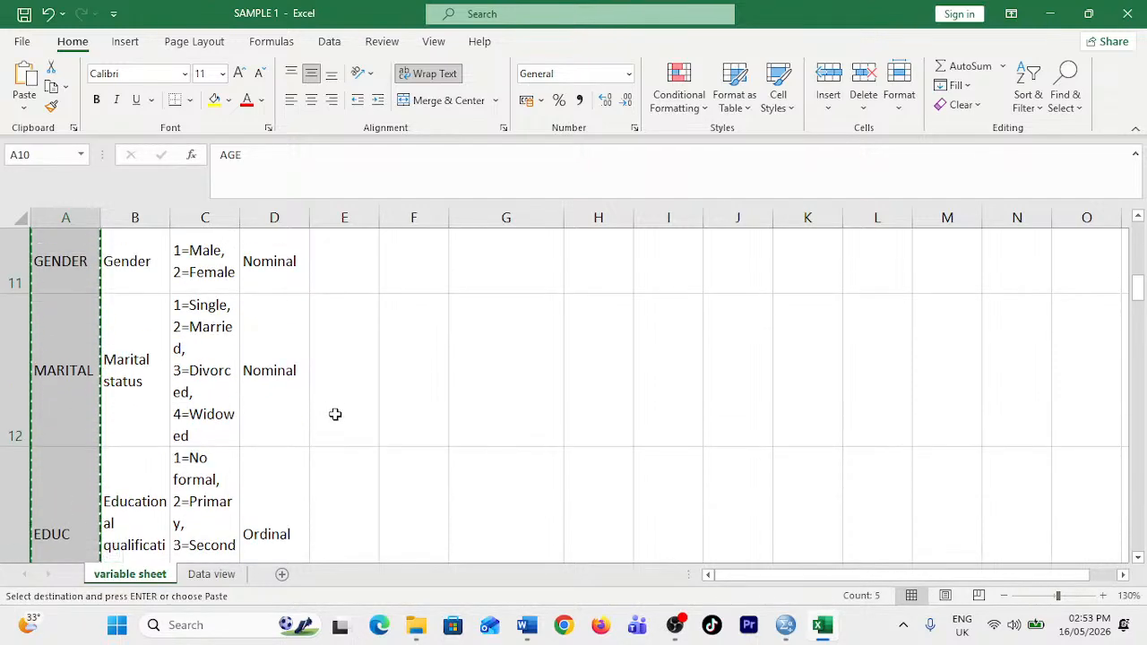
pyautogui.scroll(-4, 334, 412)
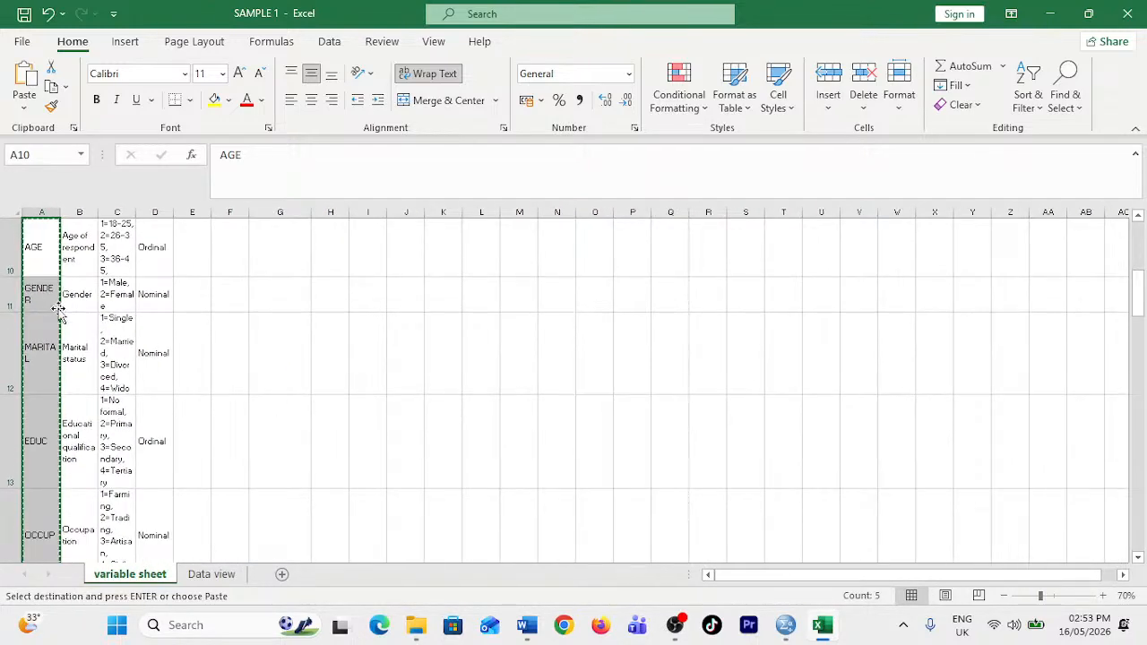
pyautogui.scroll(3, 43, 357)
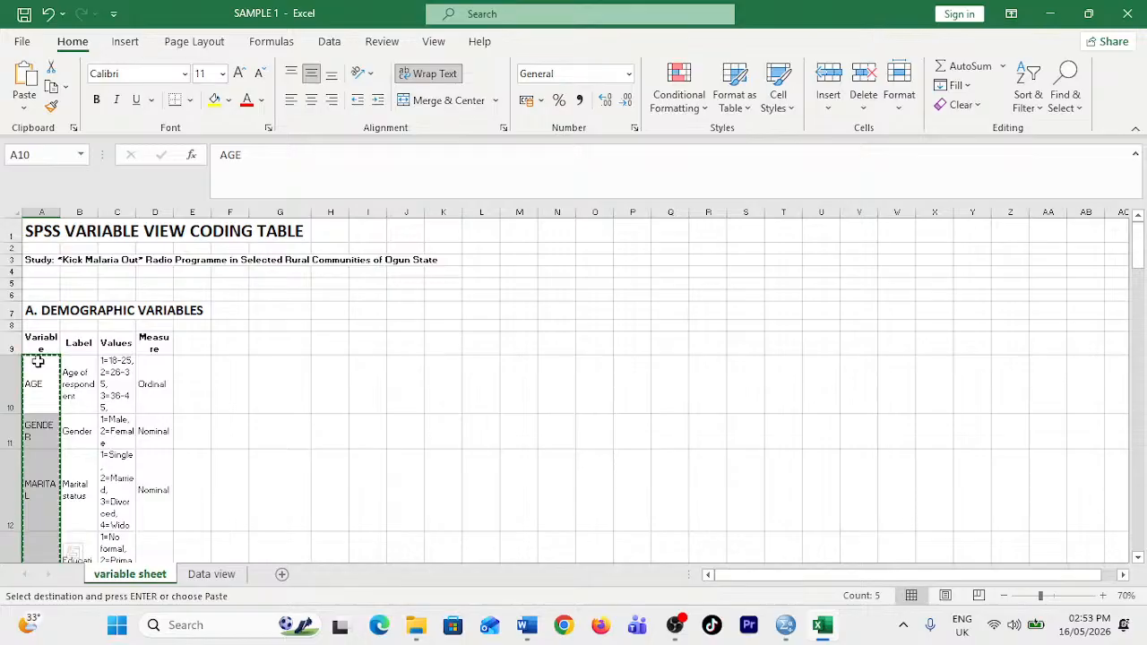
pyautogui.click(38, 361)
pyautogui.moveTo(41, 423); pyautogui.dragTo(35, 497)
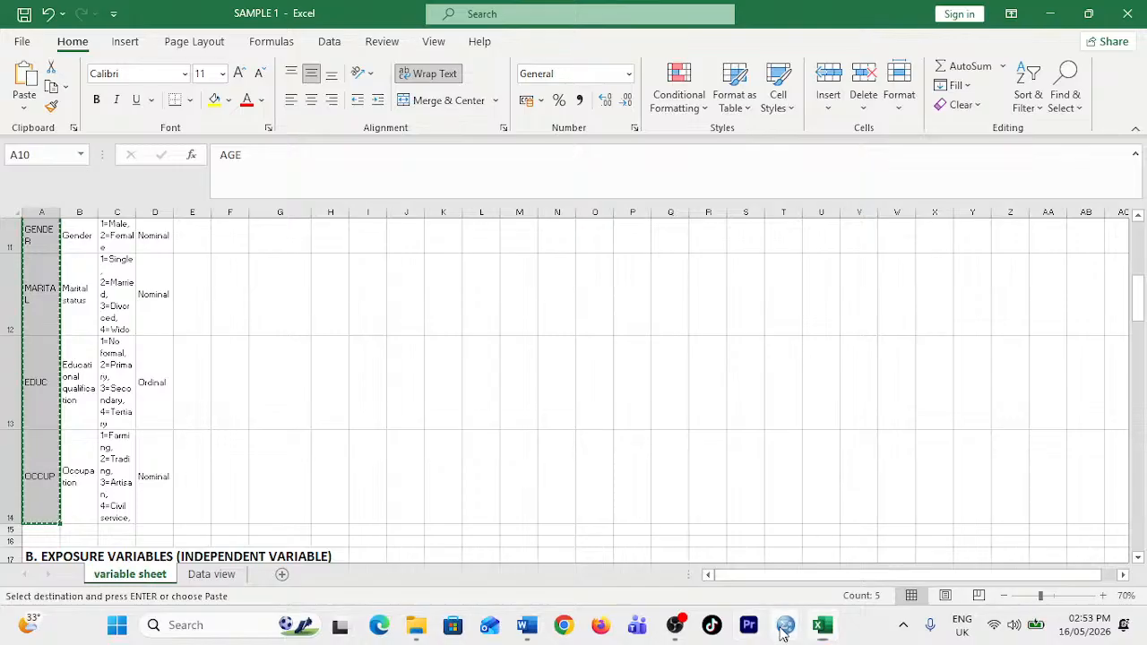
# - Switch to the empty Untitled2 dataset in SPSS, display its variable definitions, and return there after rechecking the copied names in Excel
pyautogui.moveTo(785, 625)
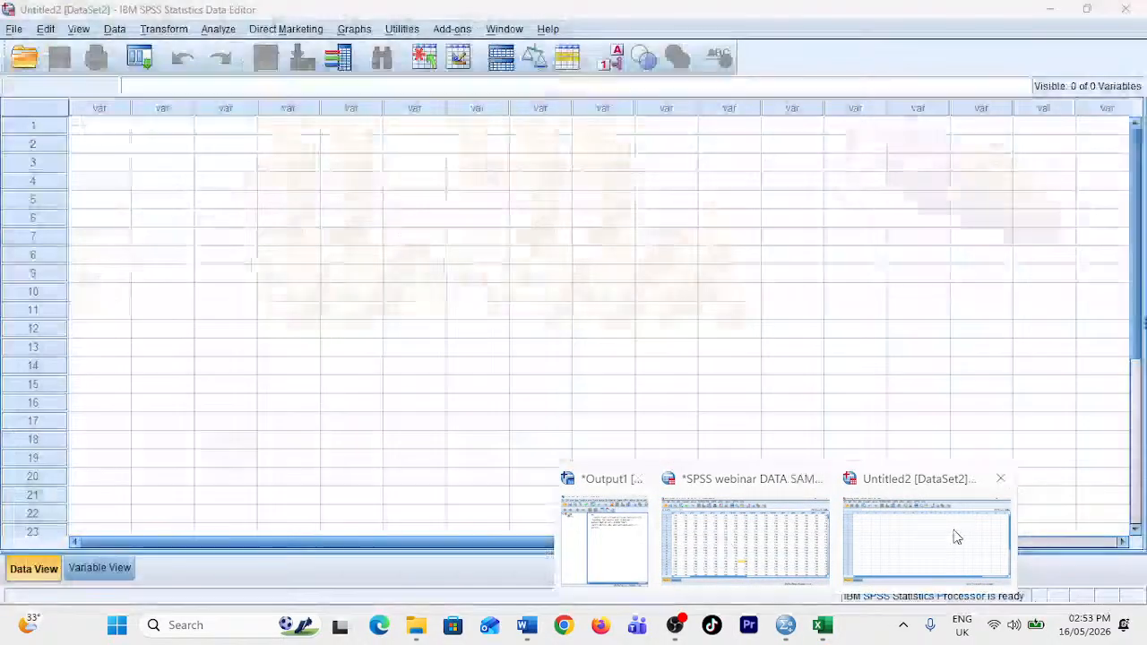
pyautogui.click(952, 534)
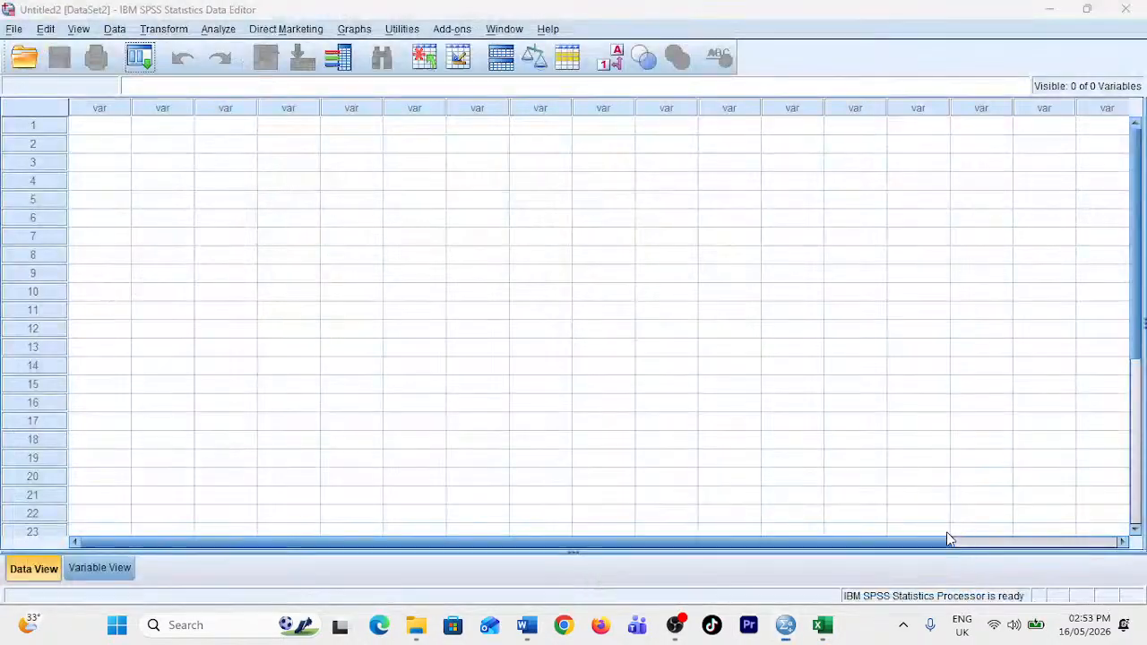
pyautogui.click(121, 567)
pyautogui.click(100, 102)
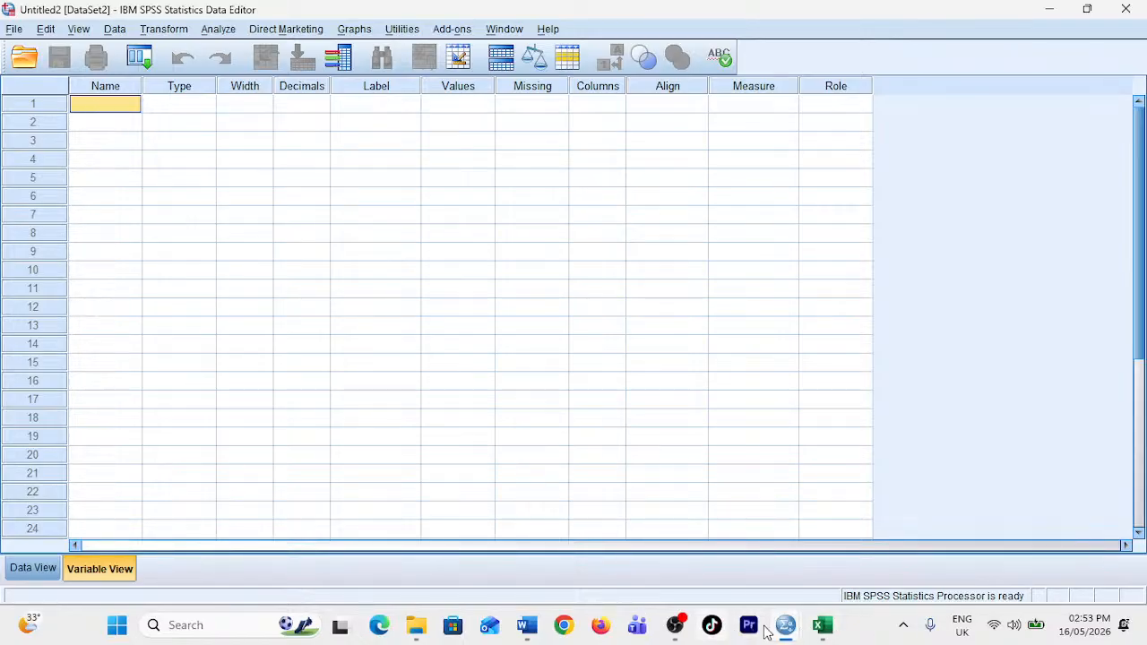
pyautogui.click(822, 624)
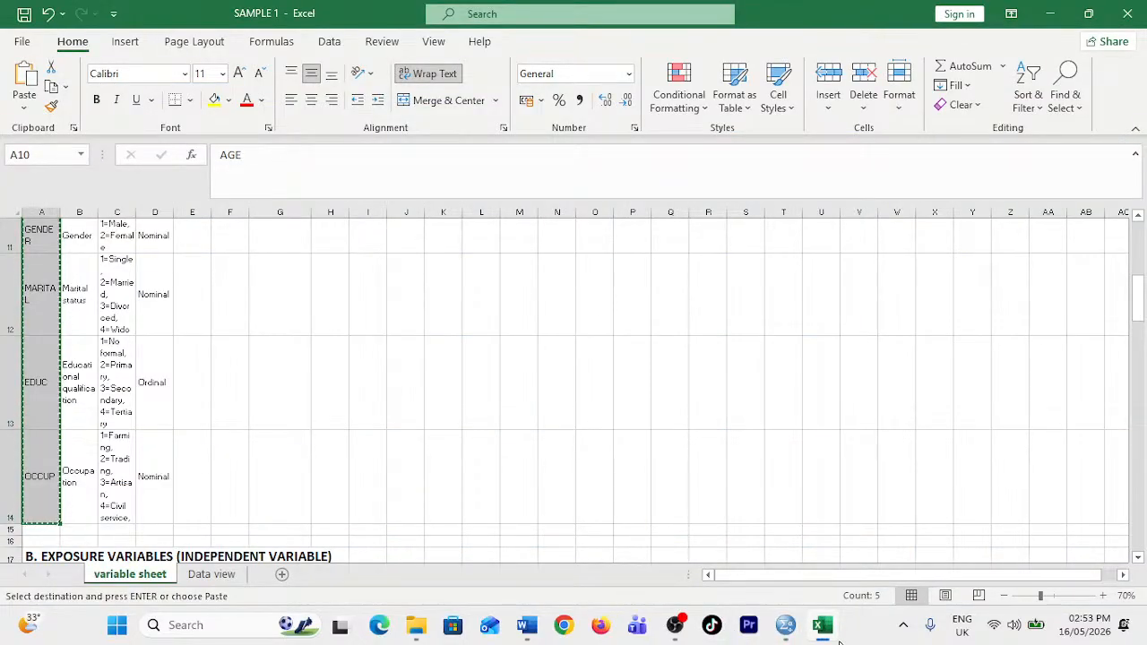
pyautogui.moveTo(784, 624)
pyautogui.click(926, 544)
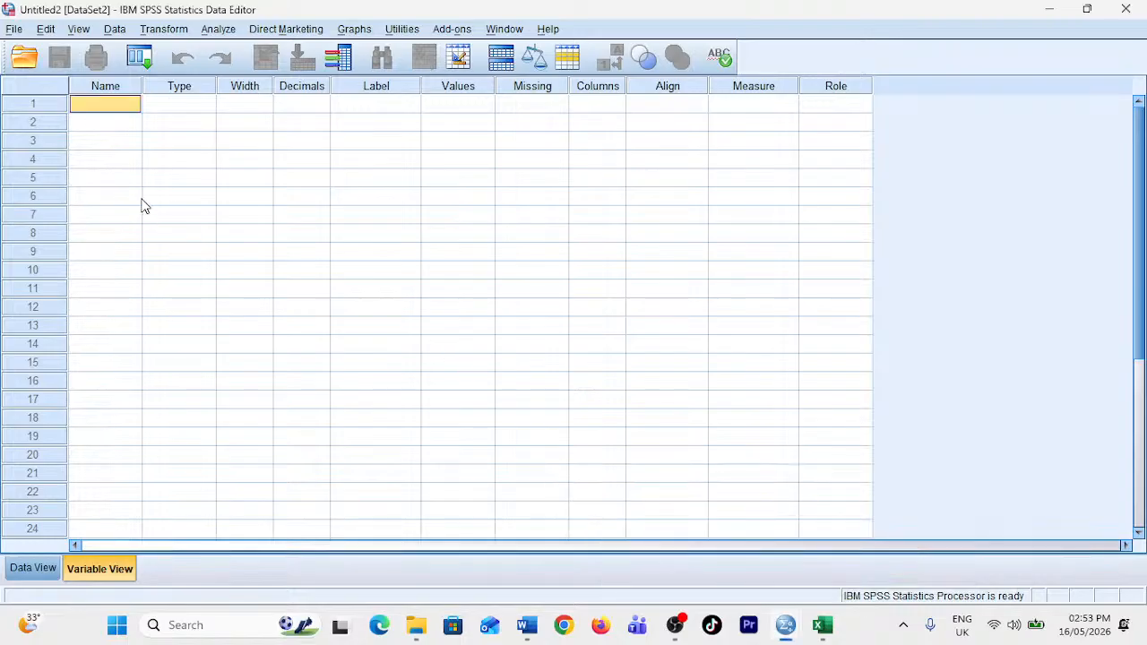
# - Paste the copied demographic variable names into the Name column, rows 1 to 5, and open AGE's measurement level choices
pyautogui.click(100, 88)
pyautogui.click(103, 141)
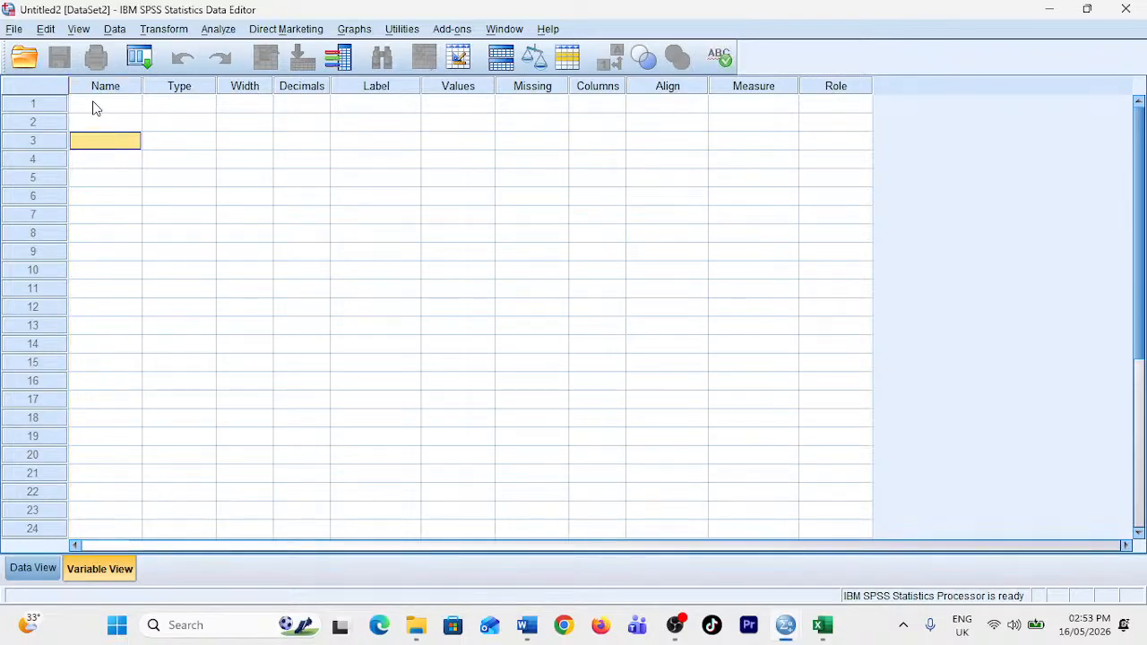
pyautogui.moveTo(93, 104); pyautogui.dragTo(112, 179)
pyautogui.rightClick(115, 180)
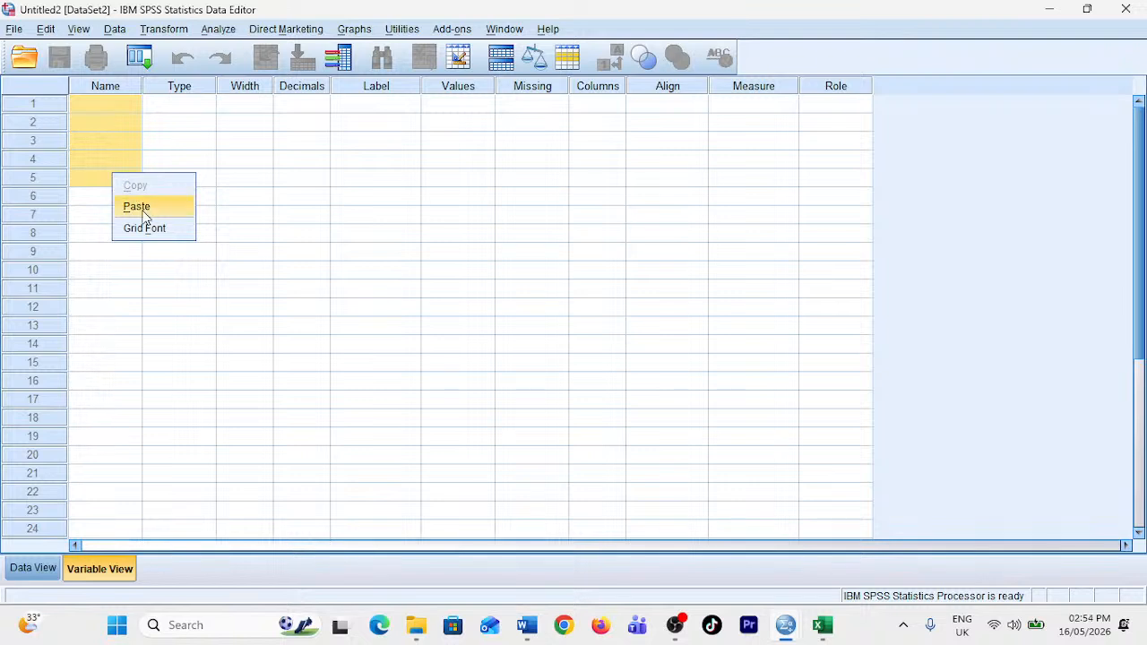
pyautogui.click(139, 205)
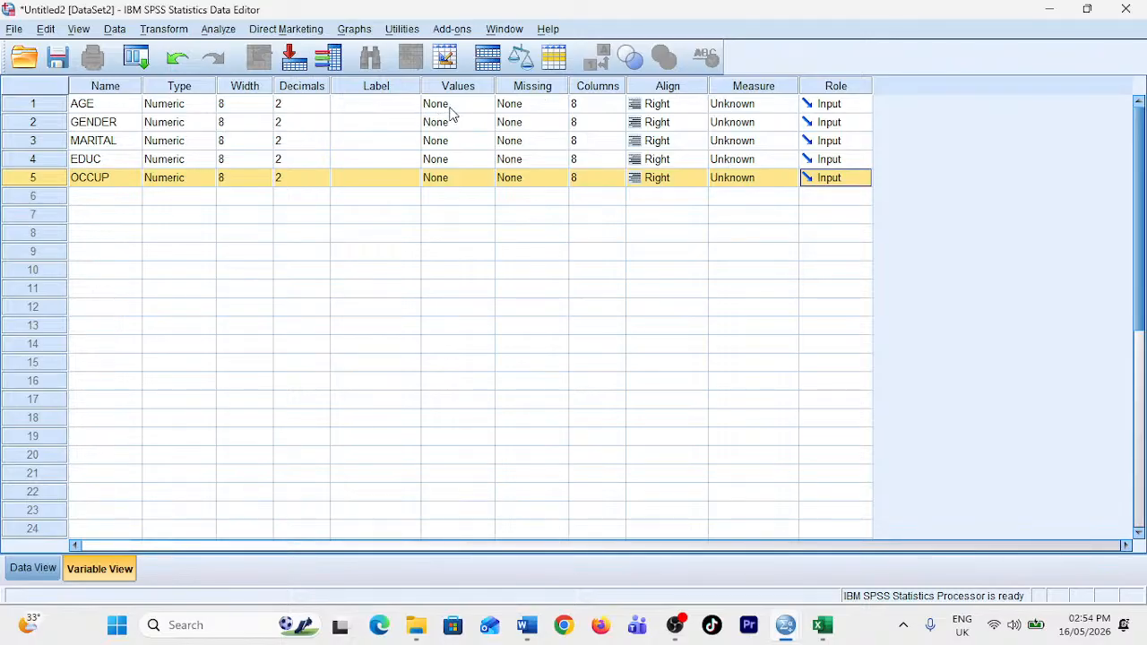
pyautogui.click(749, 106)
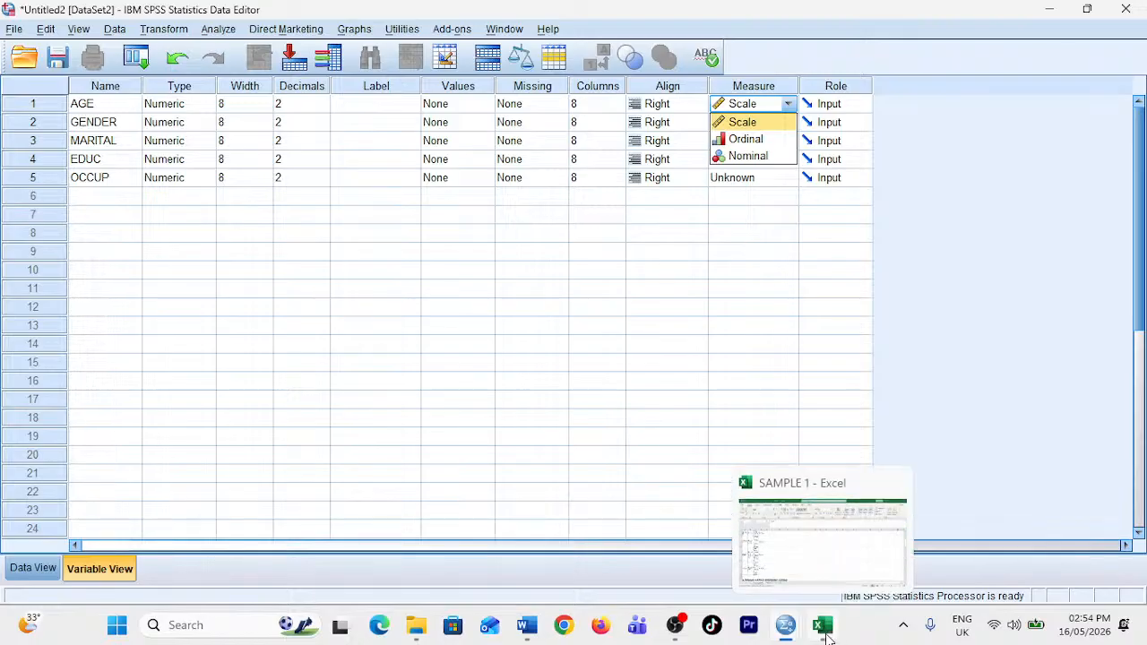
# - Switch to the Excel workbook and copy the demographic variable labels, B10:B14, from the variable sheet
pyautogui.click(826, 637)
pyautogui.scroll(2, 85, 327)
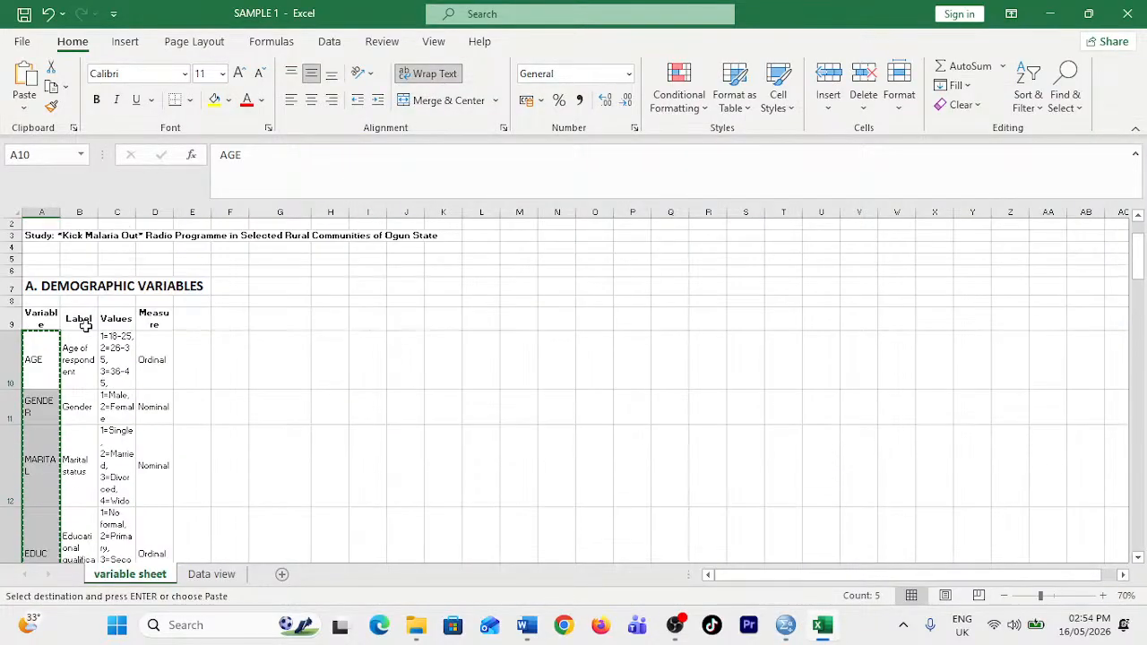
pyautogui.moveTo(84, 337); pyautogui.dragTo(78, 481)
pyautogui.hotkey('ctrl', 'c')
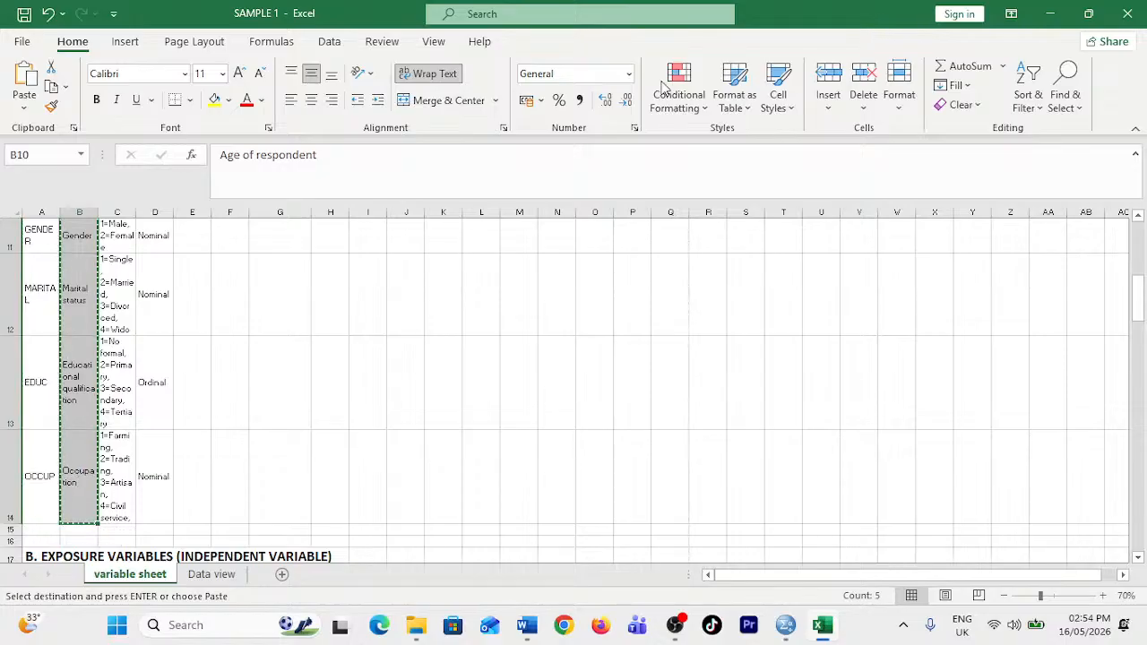
# - Return to SPSS and paste the copied labels into the Label column for AGE through OCCUP
pyautogui.click(1054, 13)
pyautogui.moveTo(365, 104); pyautogui.dragTo(372, 184)
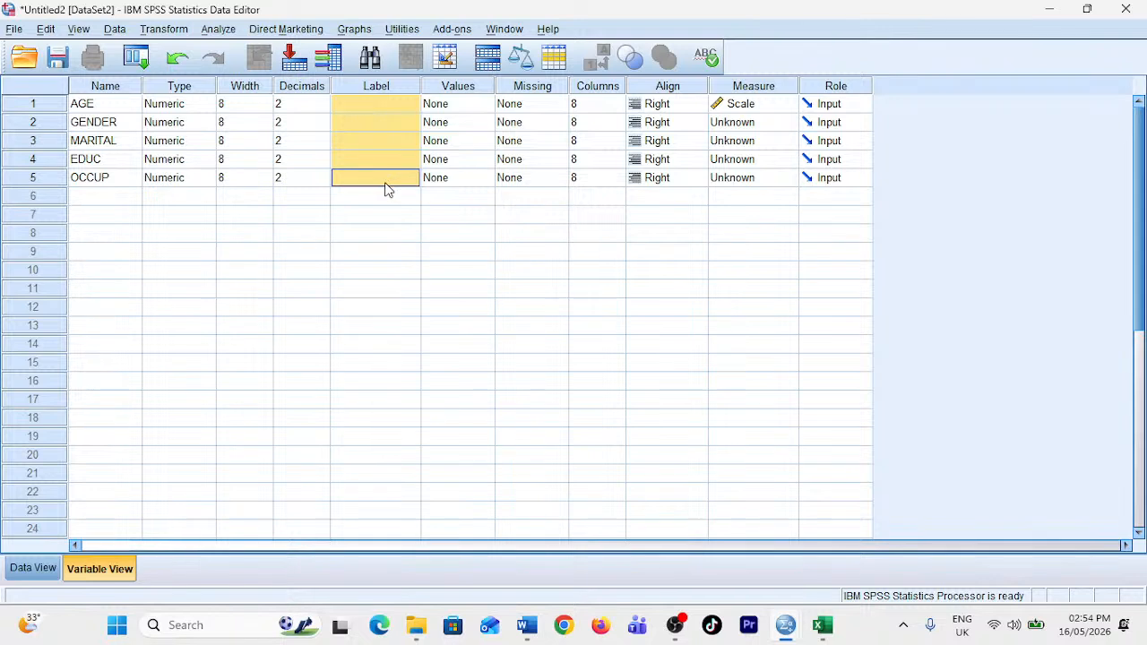
pyautogui.rightClick(386, 188)
pyautogui.click(407, 215)
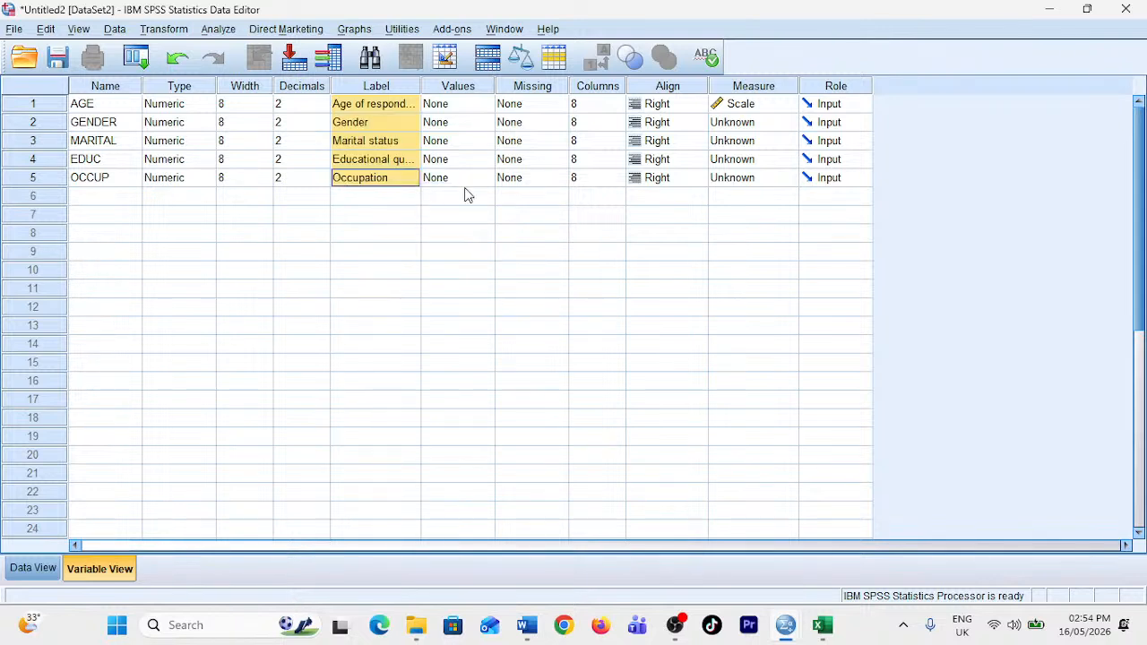
# - Open the value labels for AGE and add value 1 with the label "18-25 years"
pyautogui.click(473, 105)
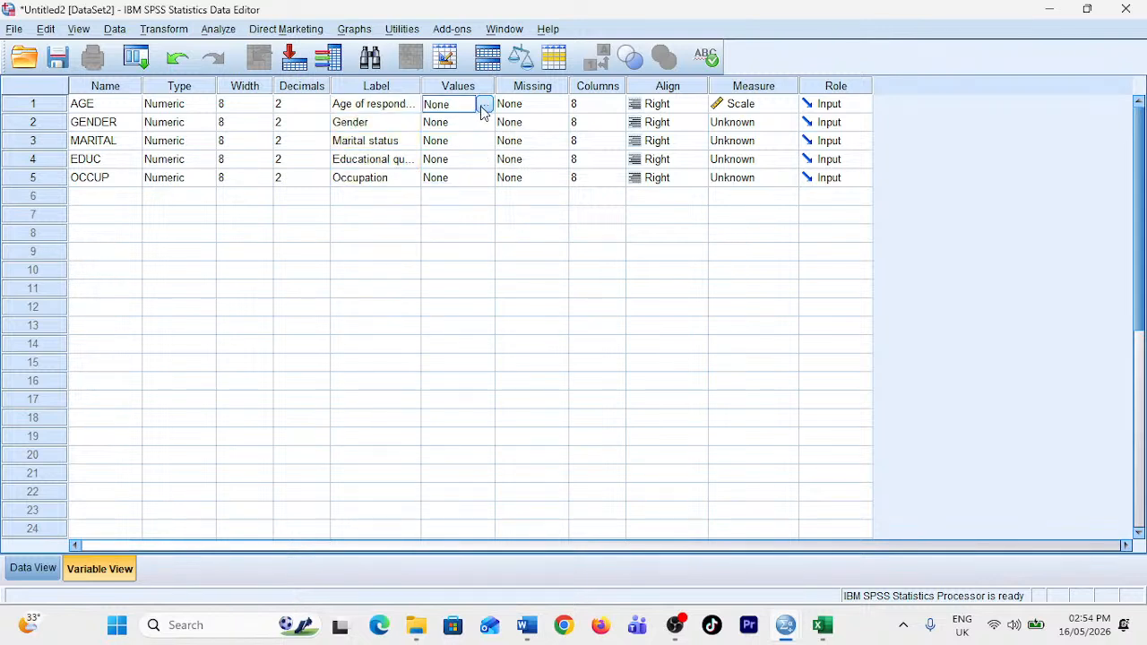
pyautogui.click(483, 105)
pyautogui.write('1')
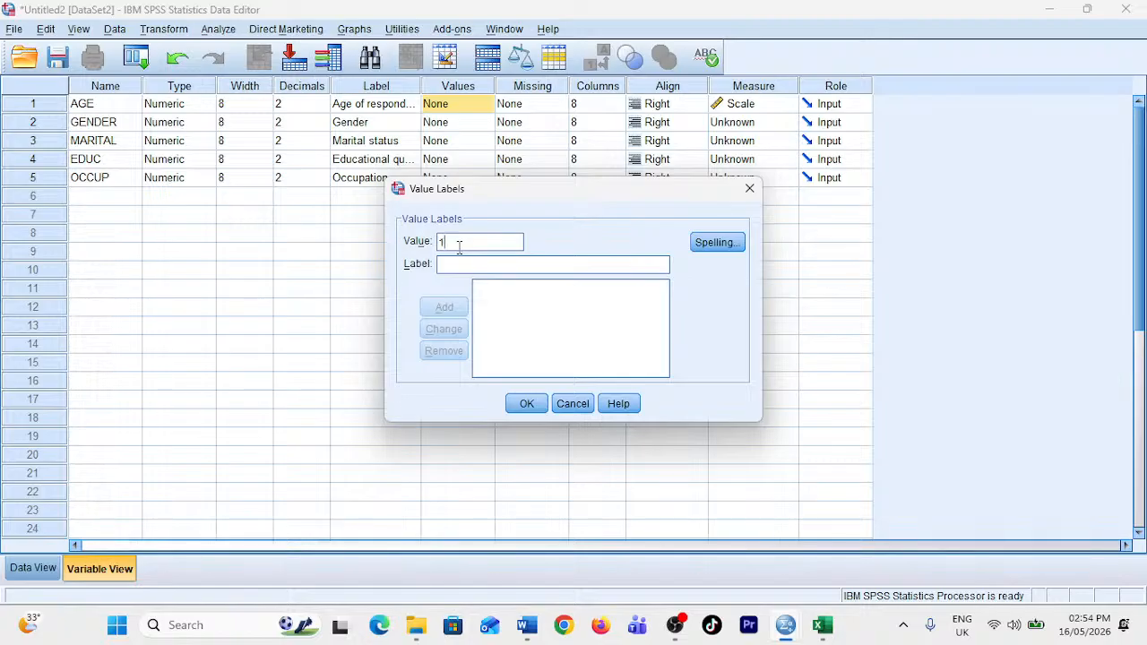
pyautogui.write('18-25 years')
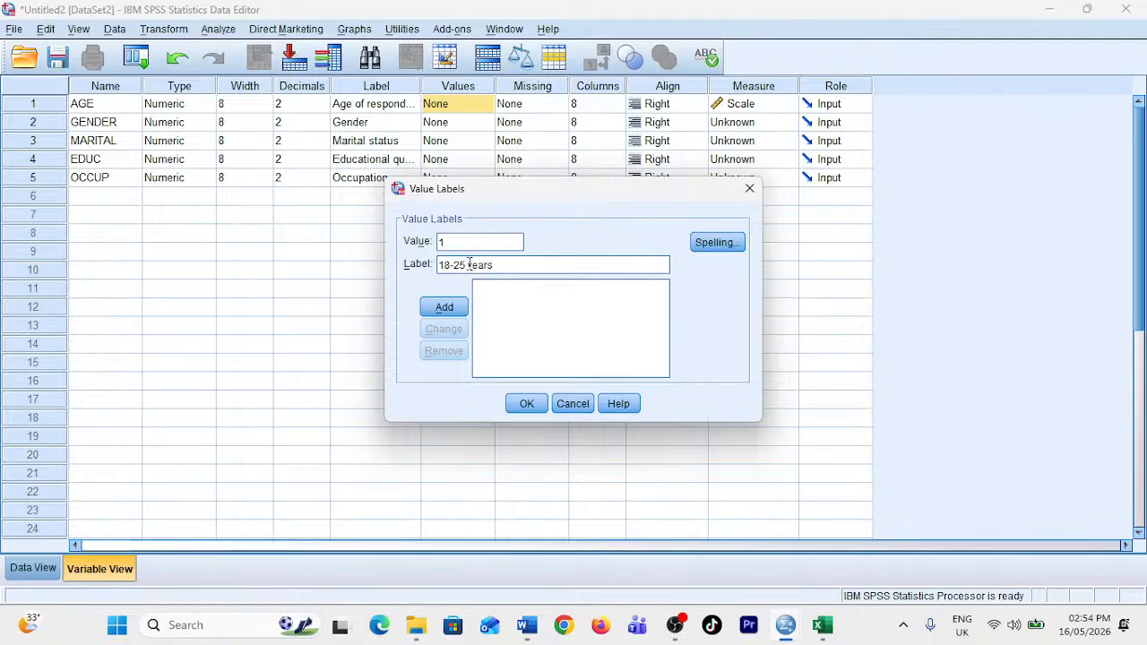
pyautogui.click(444, 307)
# - Add value 2 with the label "26-30 years" to AGE's value labels
pyautogui.click(474, 240)
pyautogui.write('2')
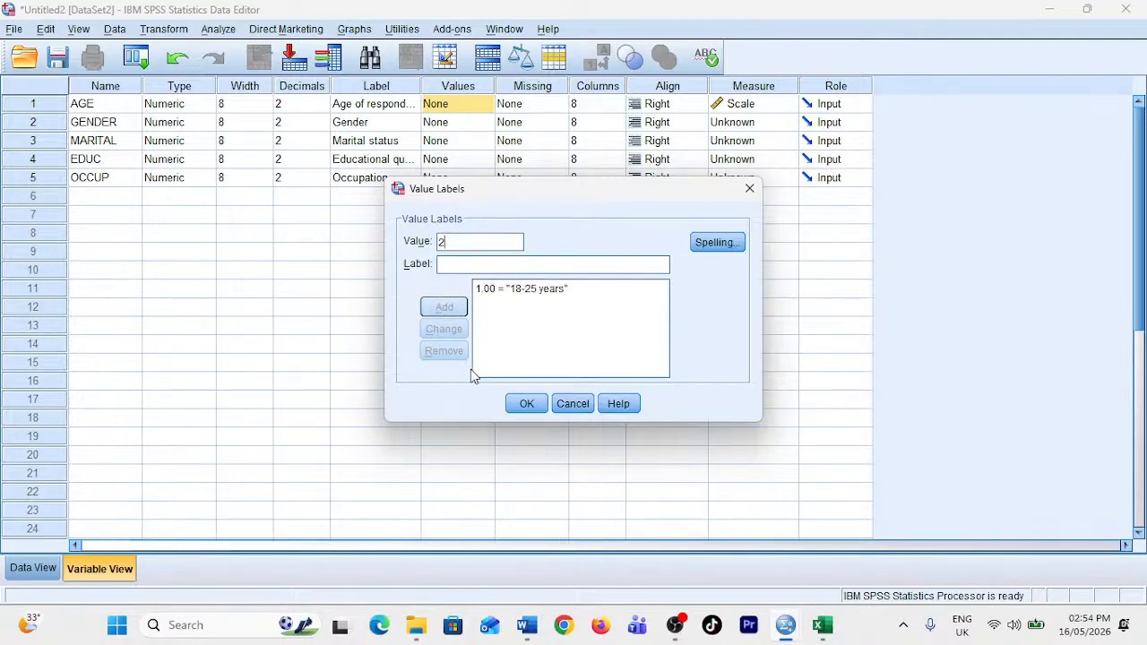
pyautogui.write('26-30 years')
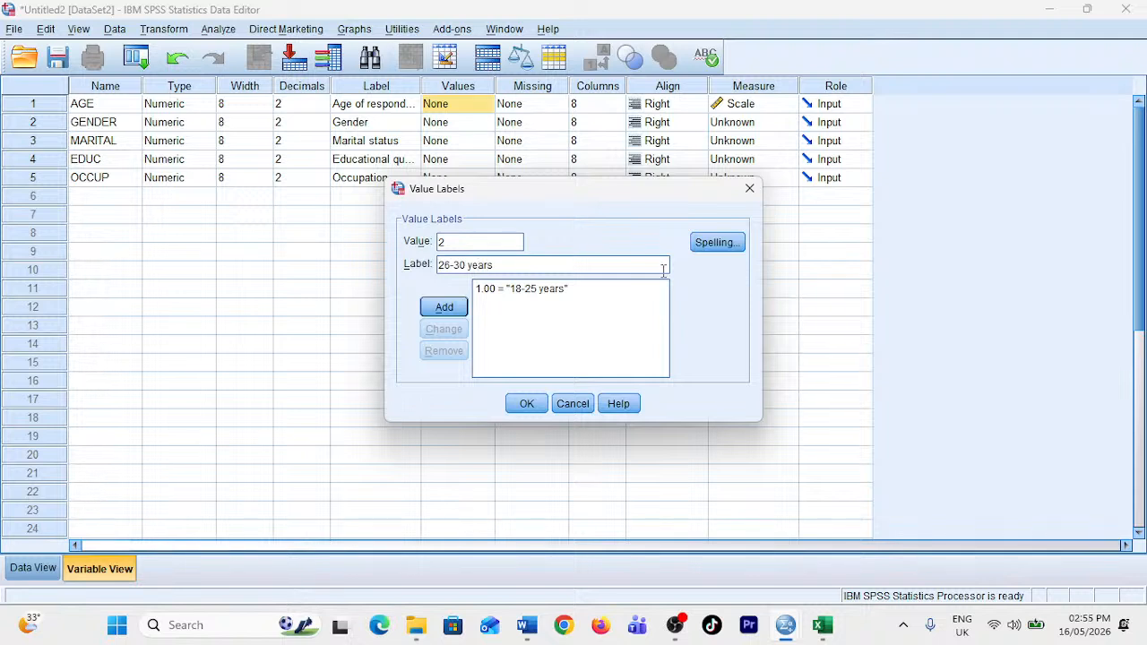
pyautogui.click(441, 308)
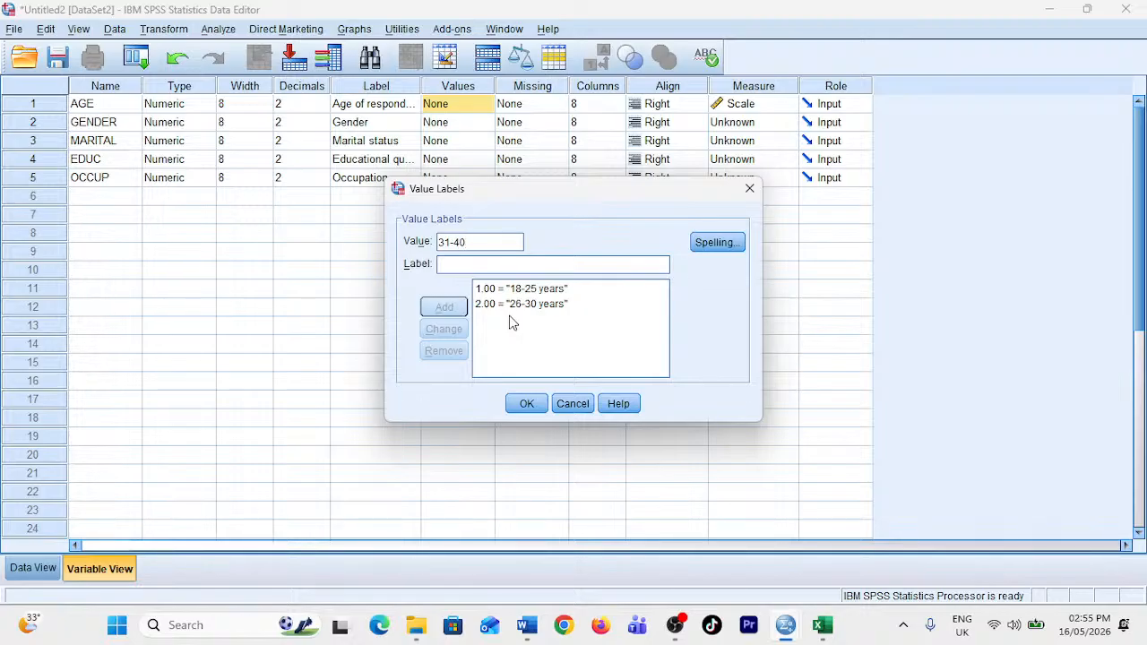
# - Correct the mistyped value to 1, label it "31-40 years", and replace AGE's existing label for that value
pyautogui.moveTo(473, 242); pyautogui.dragTo(432, 240)
pyautogui.press('BackSpace')
pyautogui.write('1')
pyautogui.write('31')
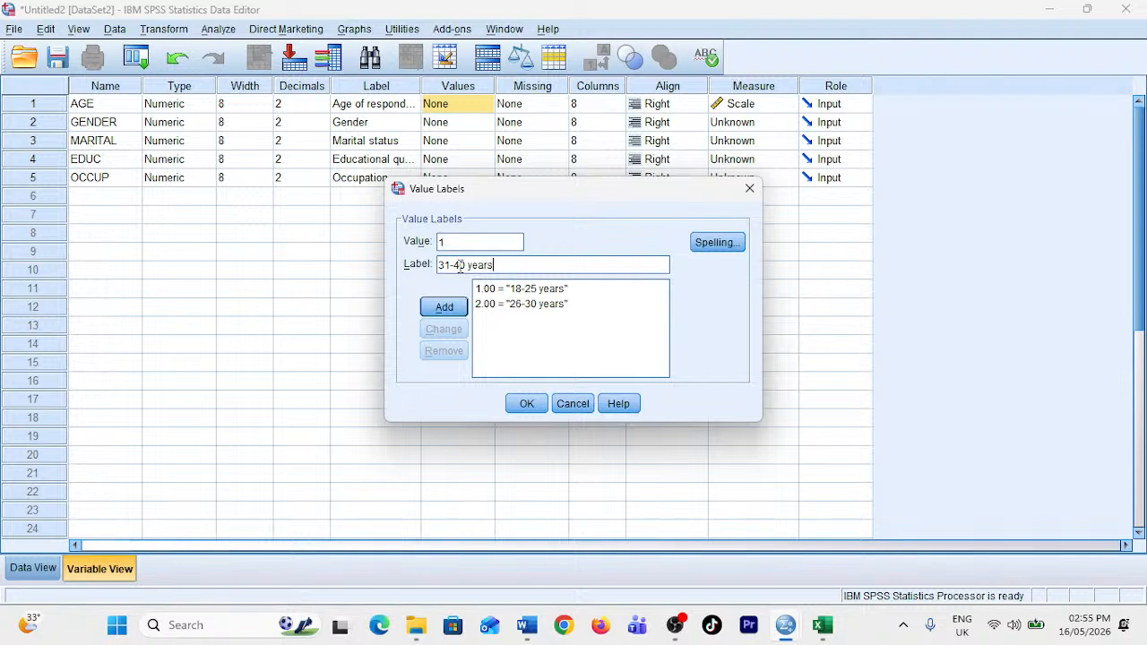
pyautogui.click(457, 309)
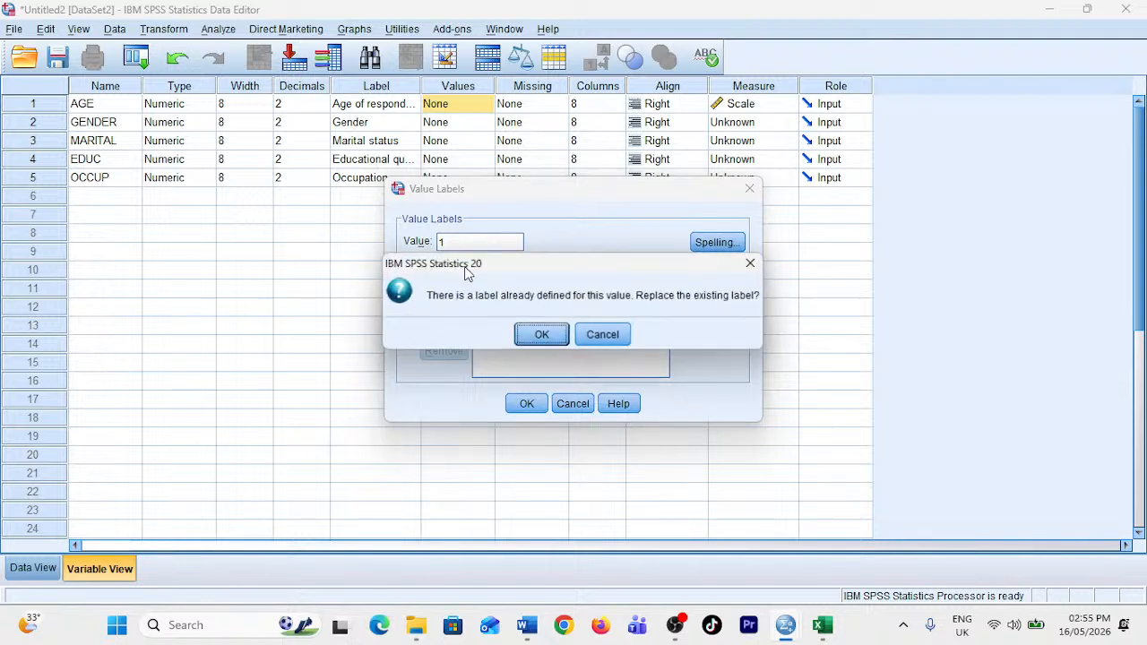
pyautogui.click(539, 334)
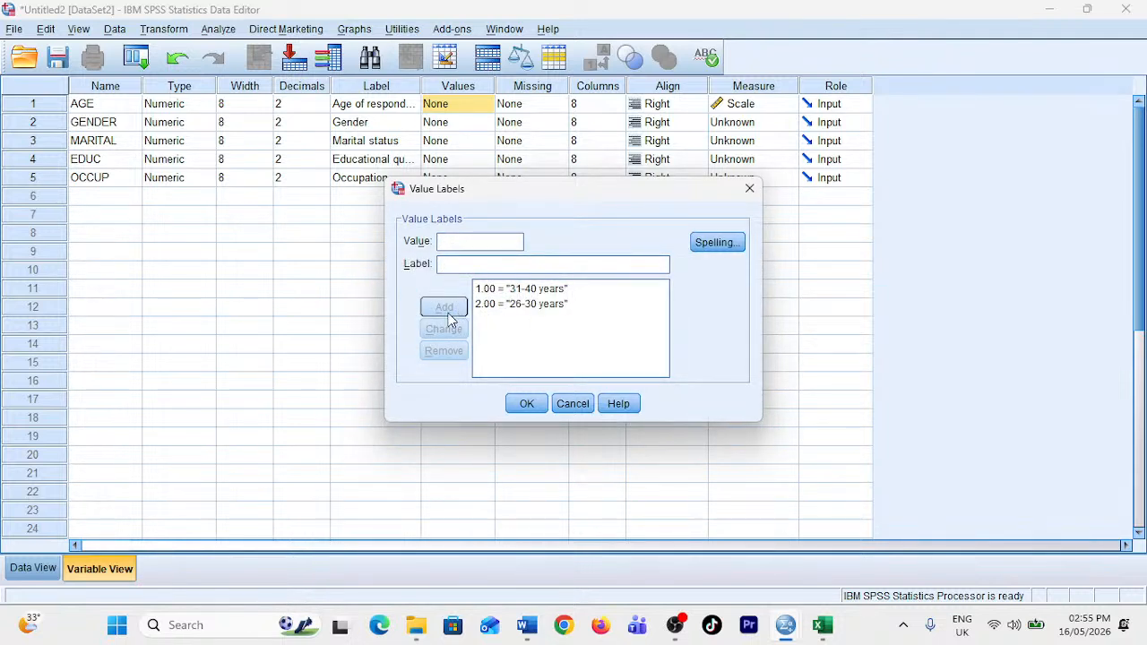
# - Add value 3 with the label "31-40 years" to AGE's value labels
pyautogui.write('3')
pyautogui.click(474, 267)
pyautogui.write('3')
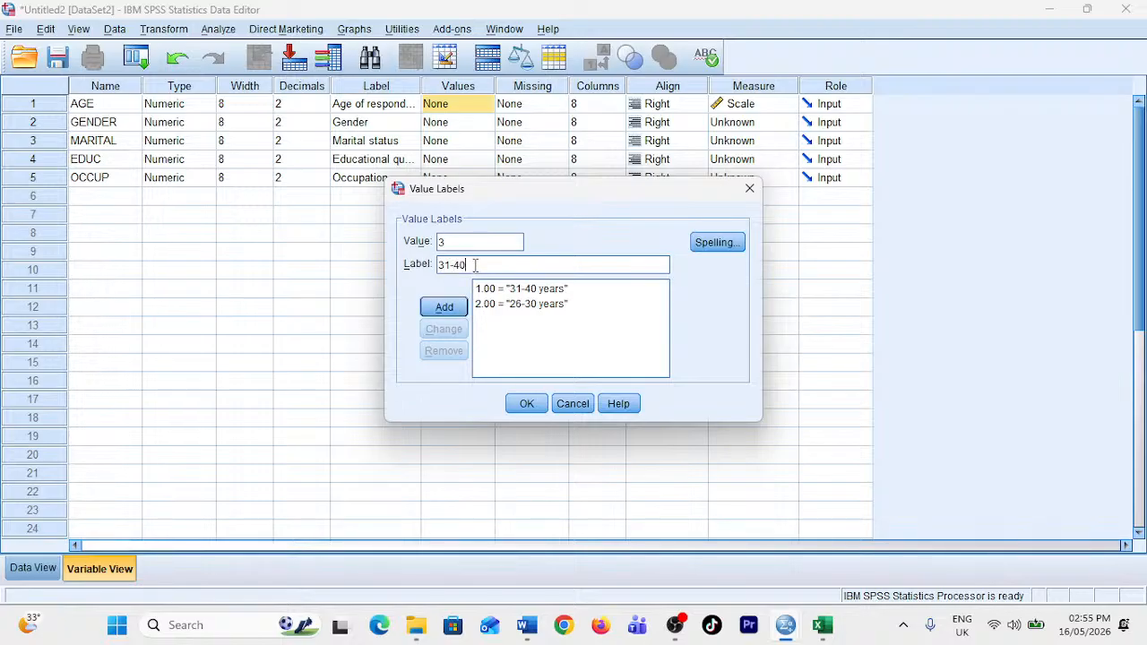
pyautogui.write('years')
pyautogui.click(446, 308)
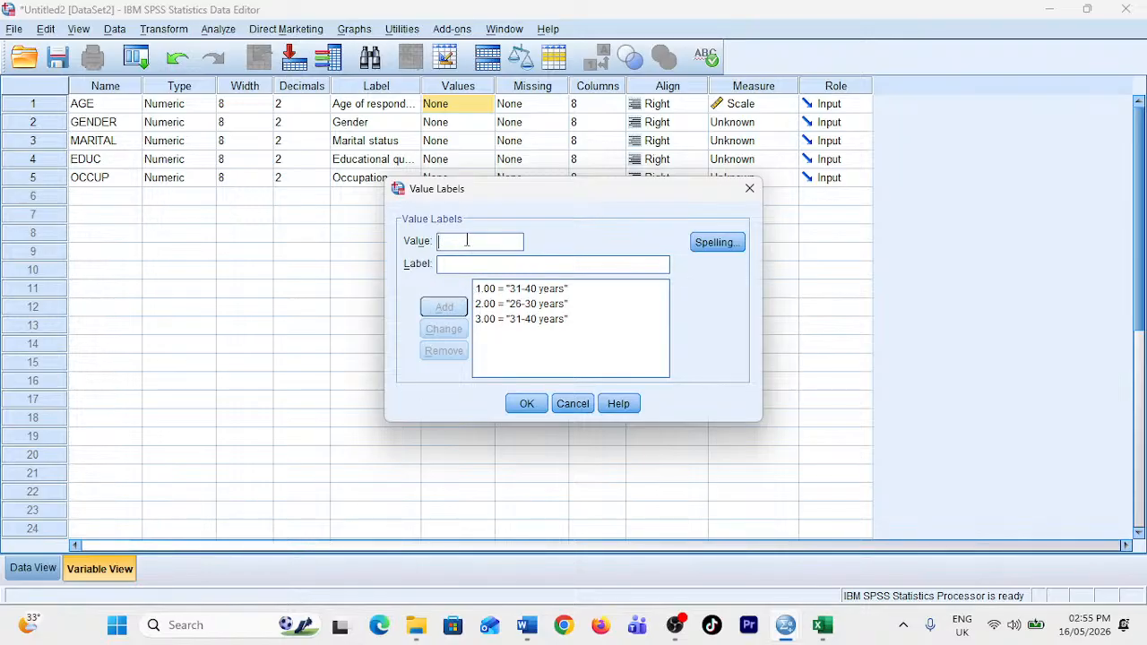
# - Add value 4 with the label "41 +" to AGE's value labels and apply the whole set
pyautogui.click(467, 240)
pyautogui.write('4')
pyautogui.click(475, 268)
pyautogui.write('41')
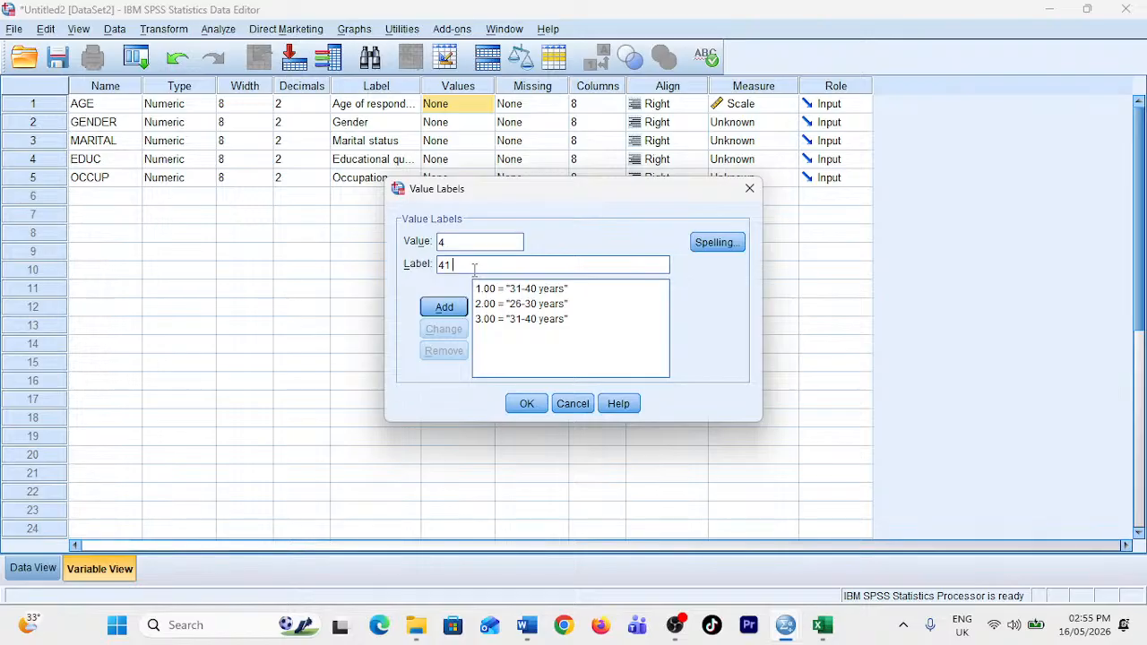
pyautogui.write(' +')
pyautogui.click(451, 308)
pyautogui.click(526, 404)
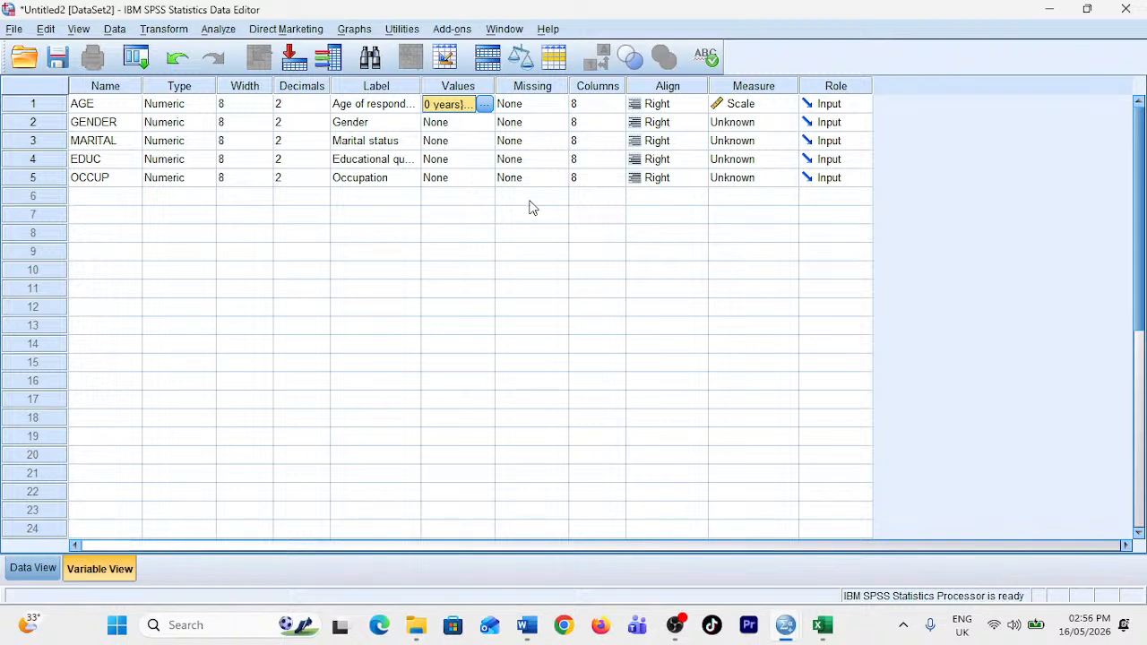
# - Check AGE's measure in the Excel variable sheet and set its measurement level to Ordinal in SPSS
pyautogui.click(821, 624)
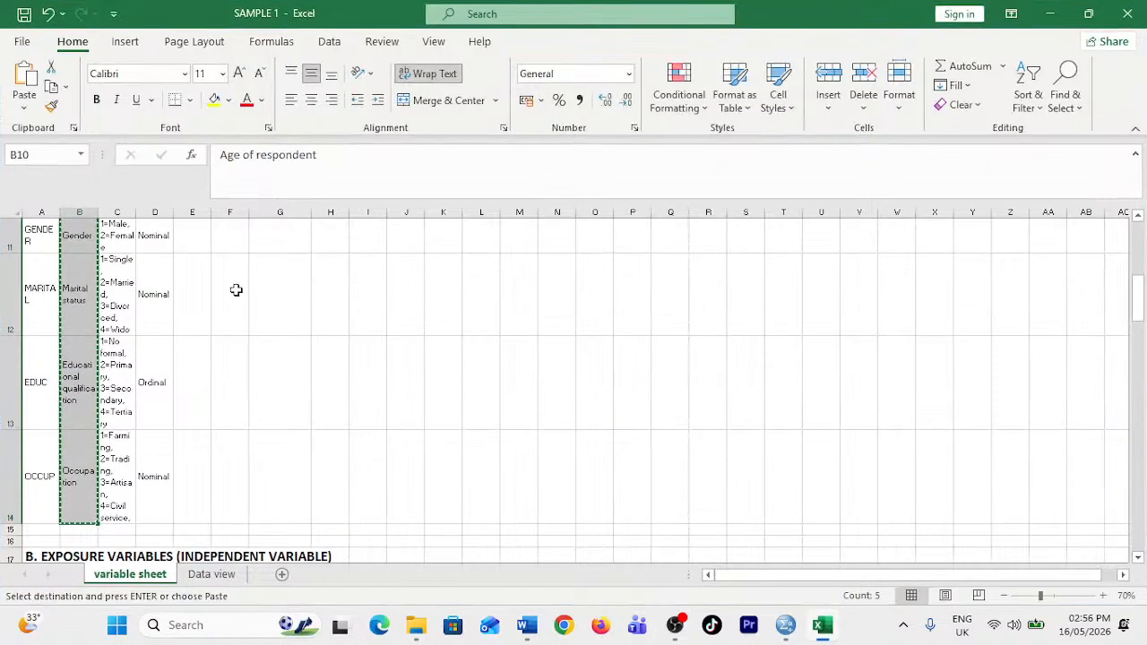
pyautogui.scroll(4, 236, 289)
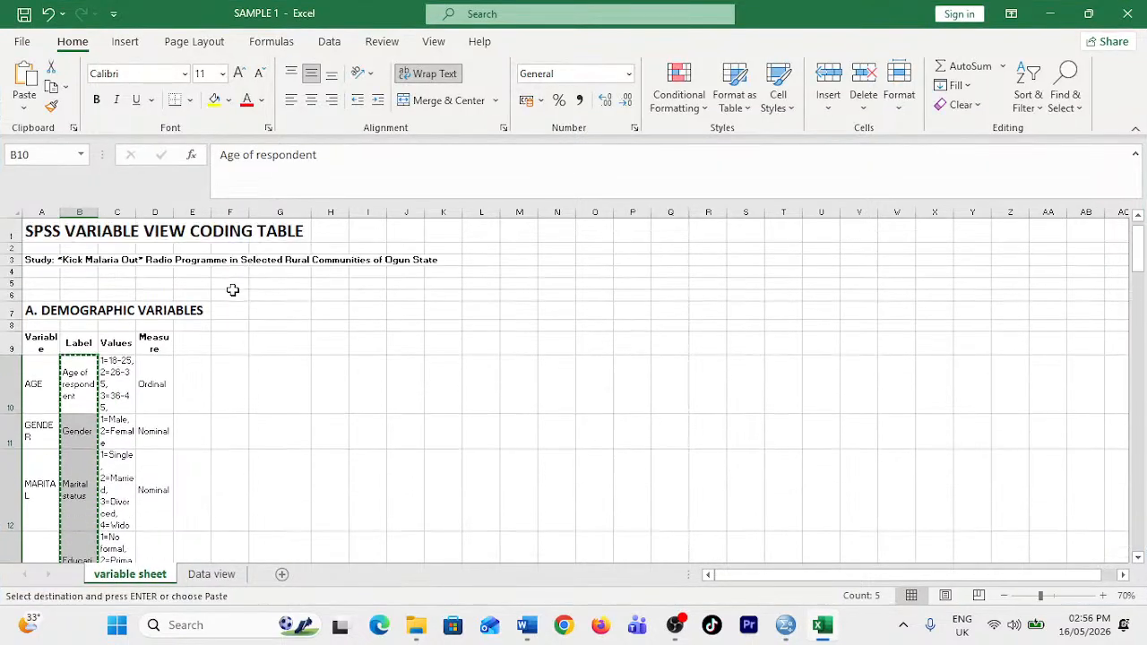
pyautogui.click(1048, 12)
pyautogui.click(751, 104)
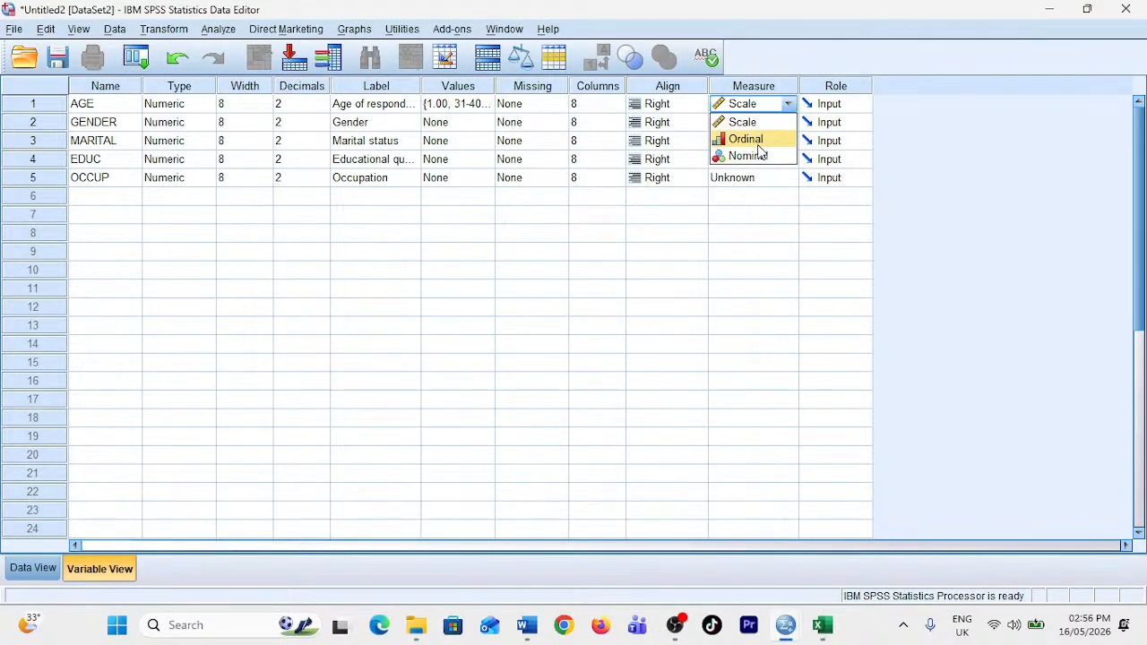
pyautogui.click(758, 141)
pyautogui.click(617, 235)
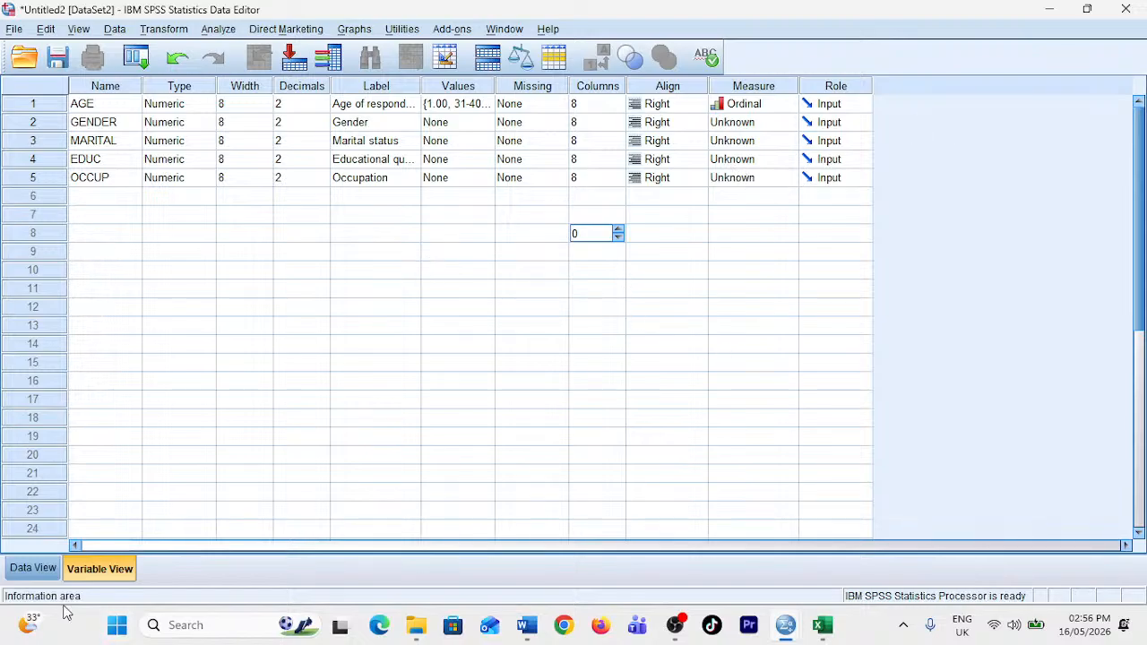
# - Display the SPSS dataset's data grid, then copy the coded responses A1:L20 from the Data view sheet in Excel
pyautogui.click(33, 568)
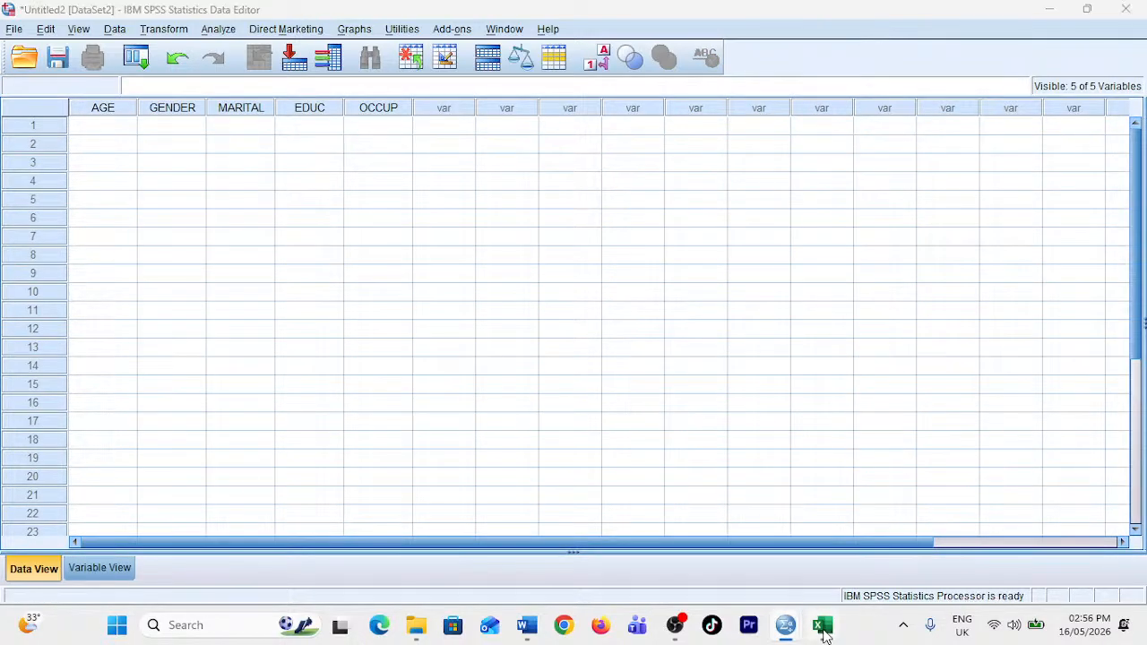
pyautogui.click(823, 625)
pyautogui.click(208, 575)
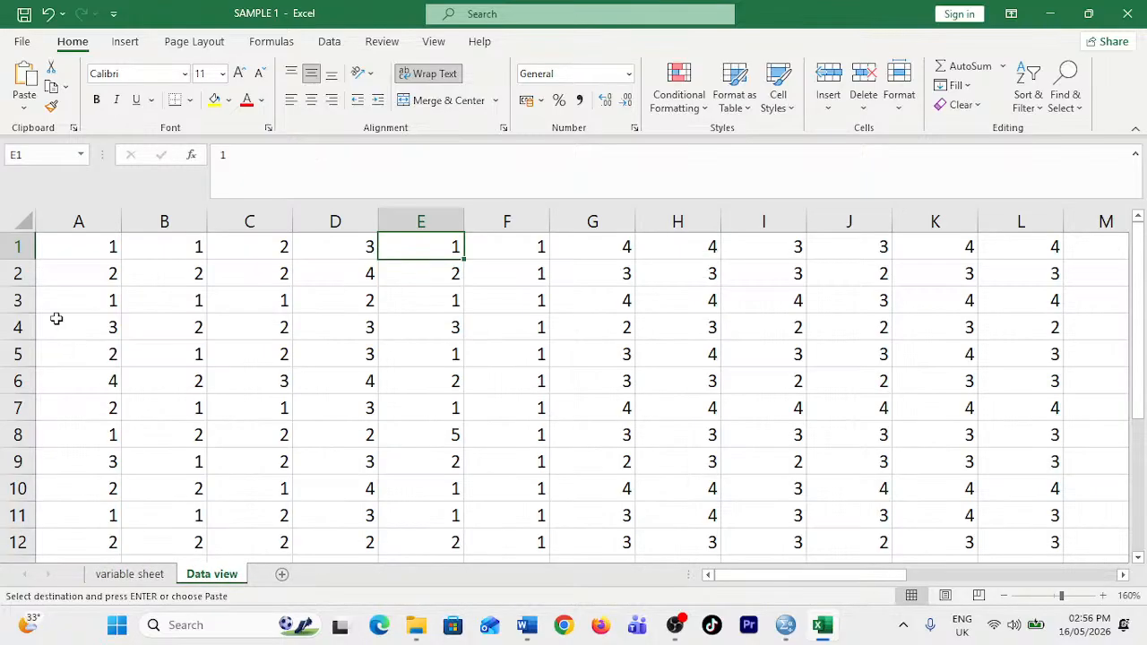
pyautogui.moveTo(84, 256); pyautogui.dragTo(1055, 439)
pyautogui.hotkey('ctrl', 'c')
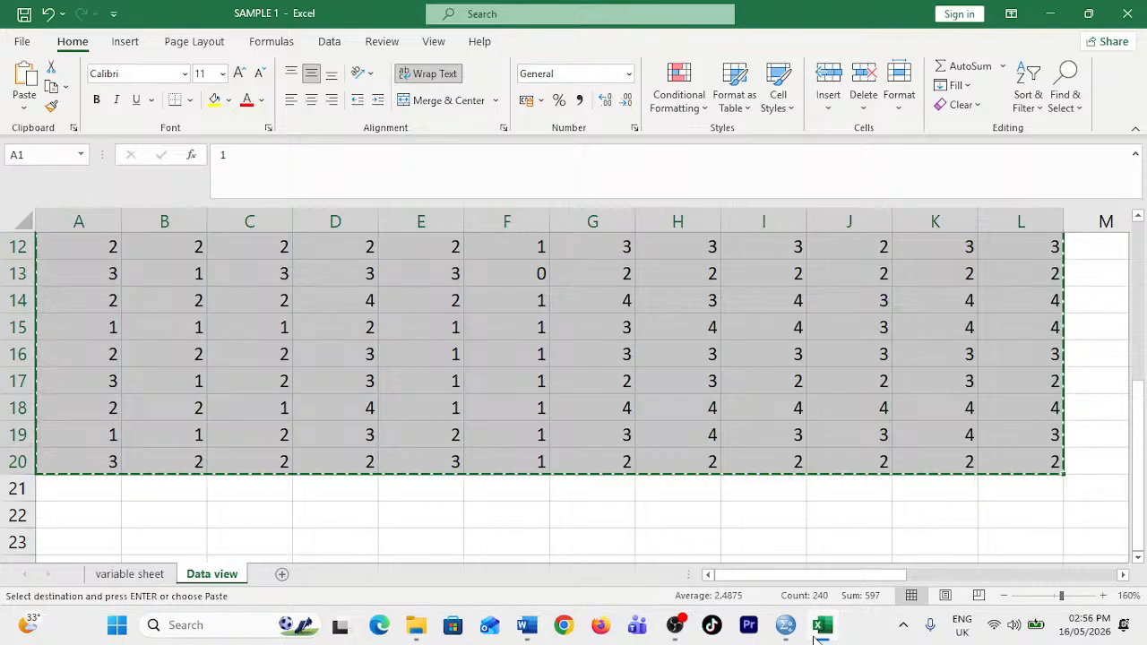
# - Switch to the Untitled2 SPSS dataset and paste the copied Excel responses into its data grid, starting at AGE in row 1
pyautogui.click(785, 625)
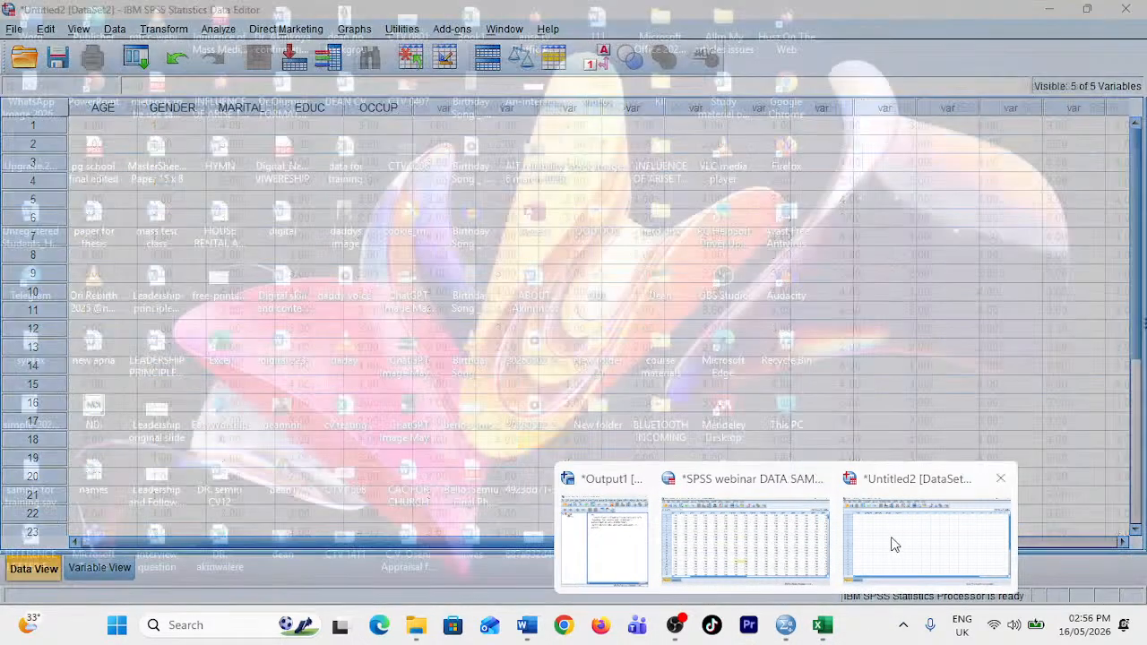
pyautogui.click(887, 546)
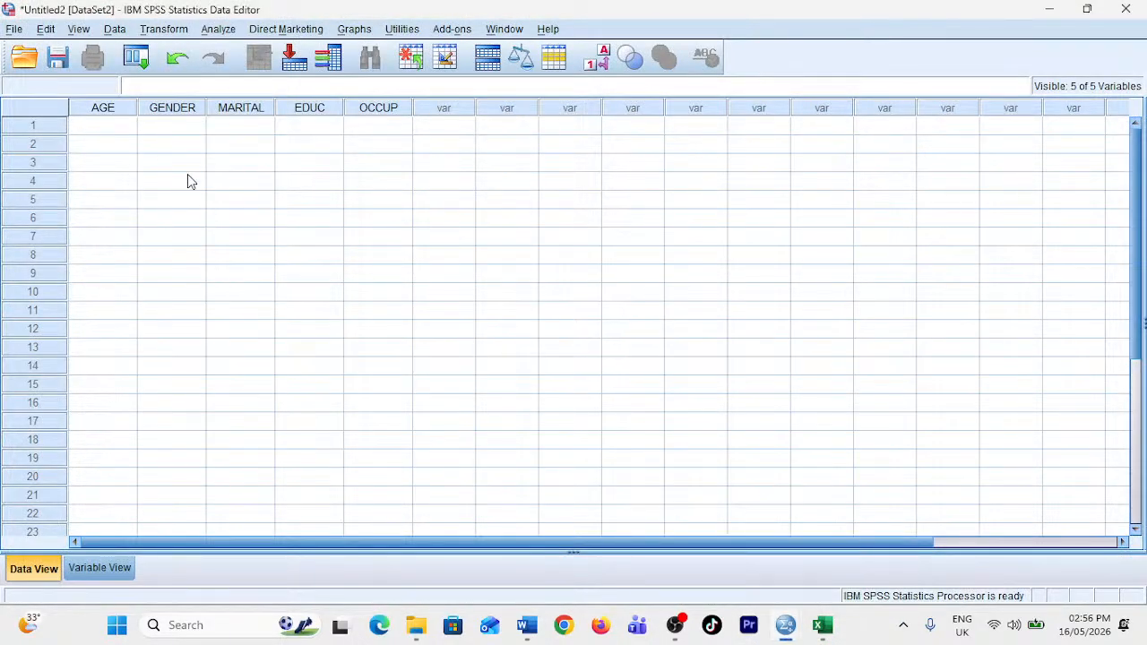
pyautogui.click(102, 130)
pyautogui.rightClick(102, 133)
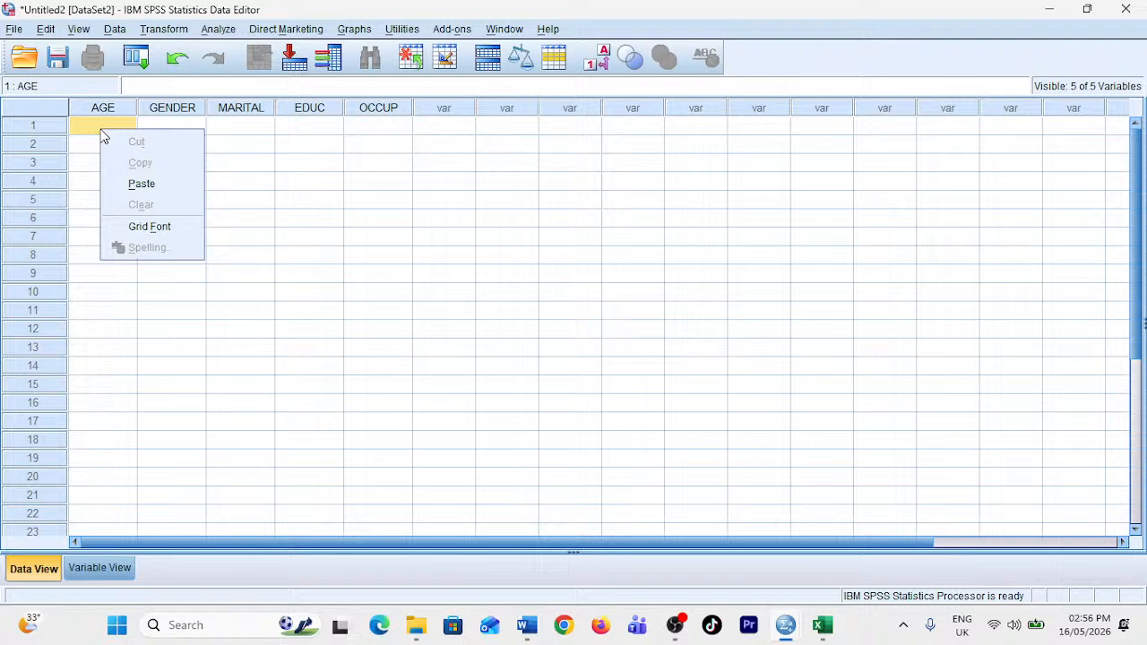
pyautogui.click(147, 190)
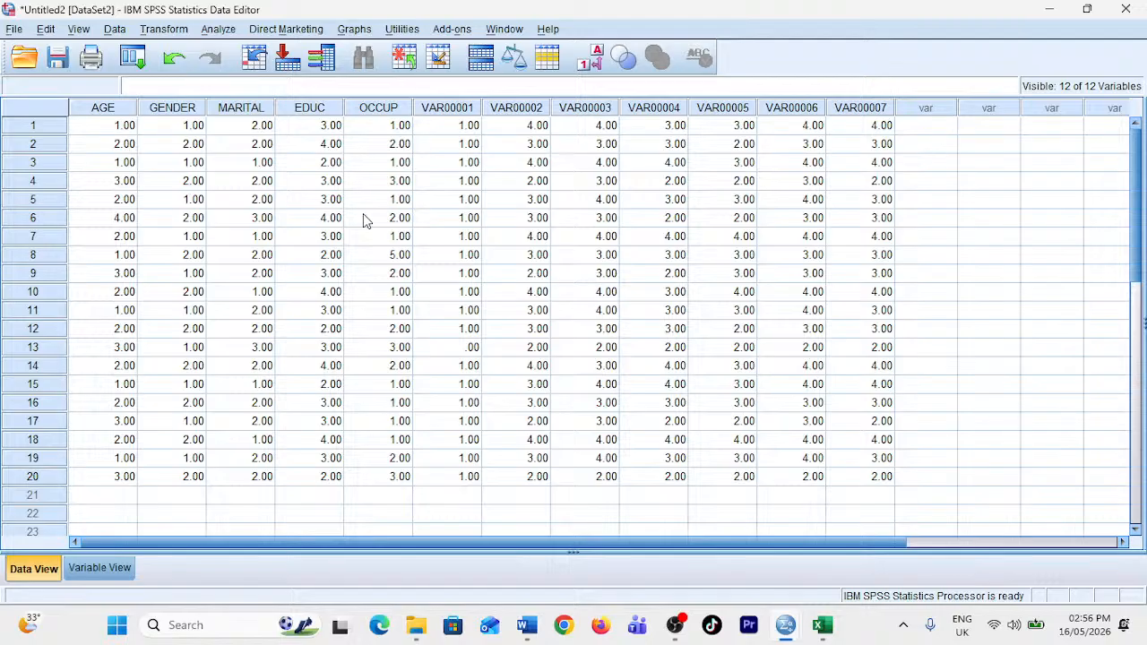
# - Minimize the Untitled2 dataset, the Excel workbook and the SPSS webinar sample dataset to bring the Word questionnaire into view
pyautogui.click(1048, 11)
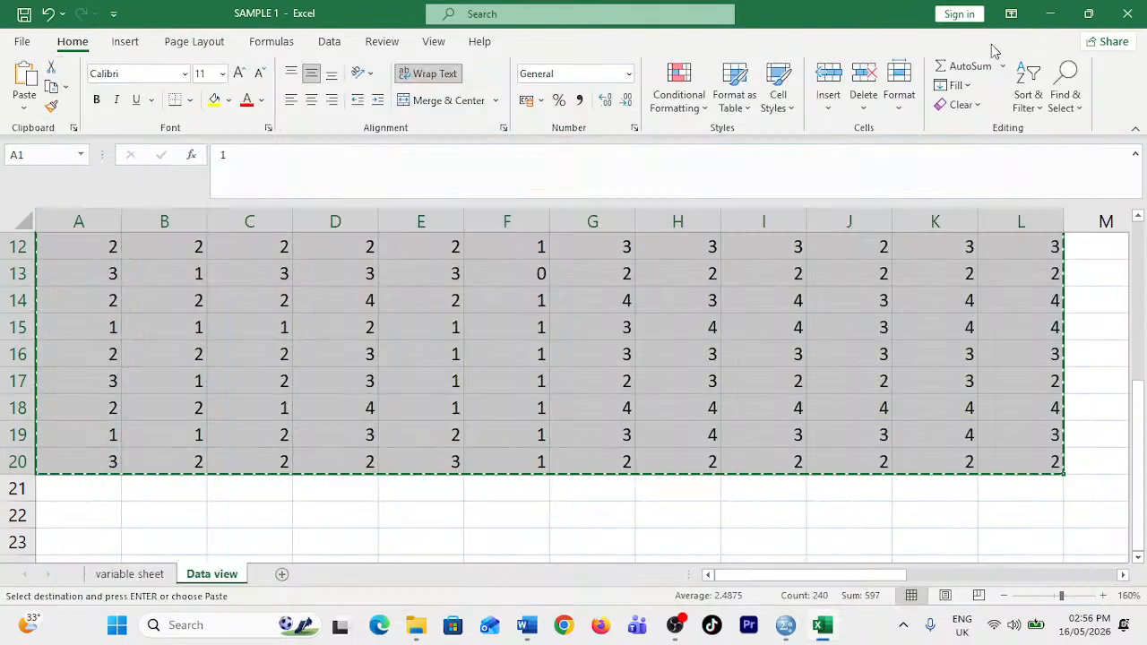
pyautogui.click(1051, 18)
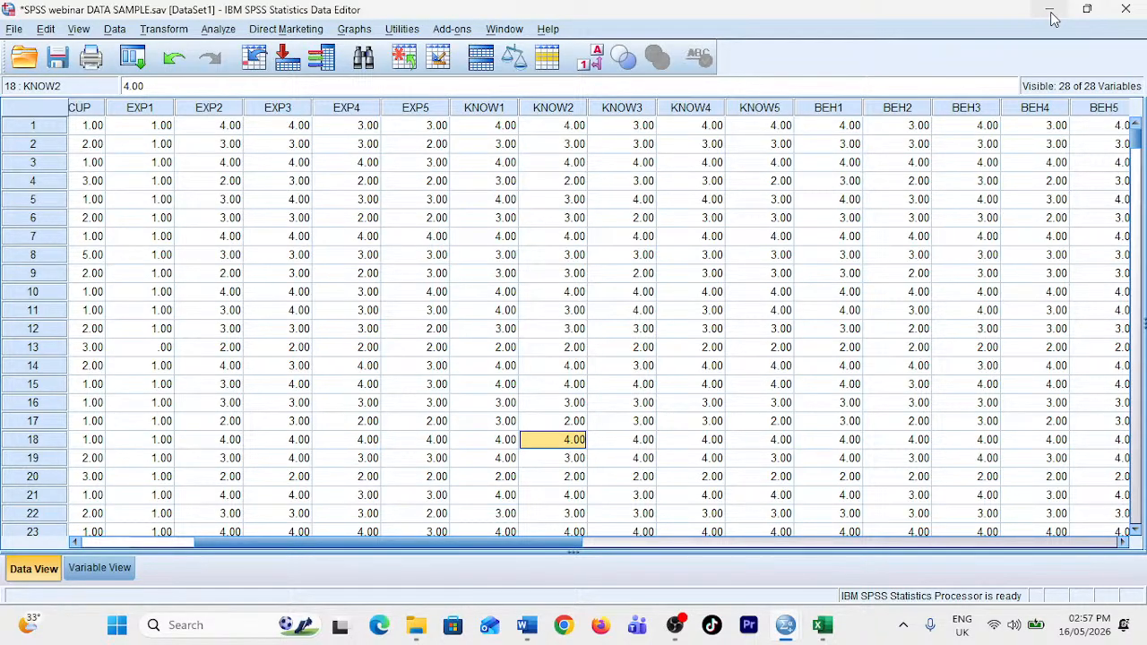
pyautogui.click(1050, 10)
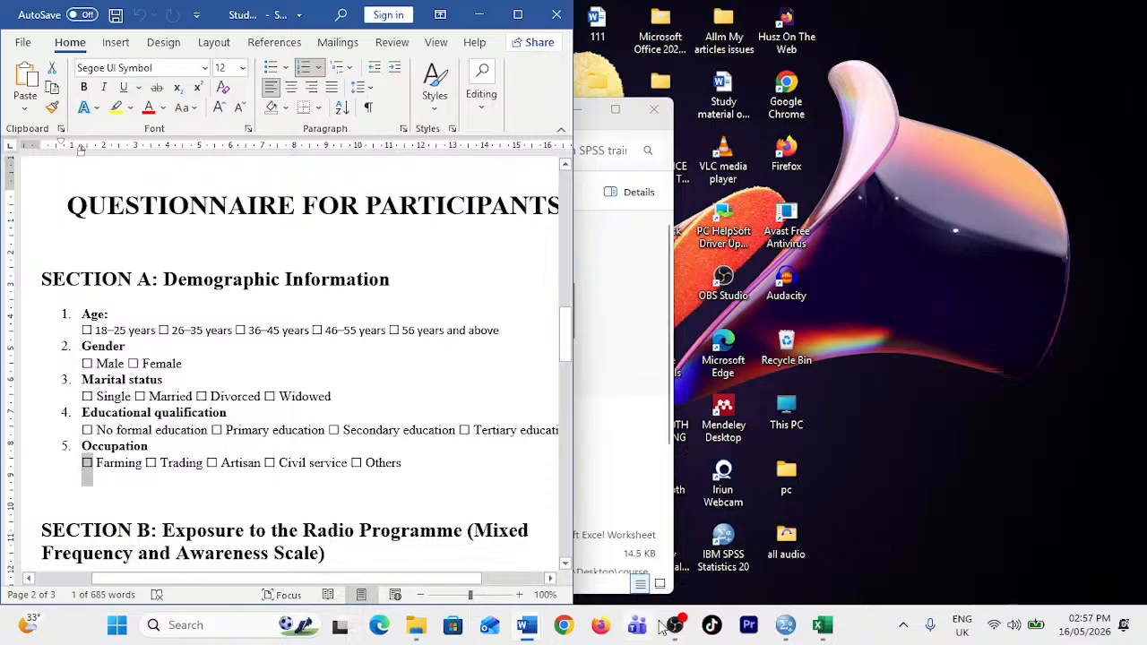
pyautogui.moveTo(670, 627)
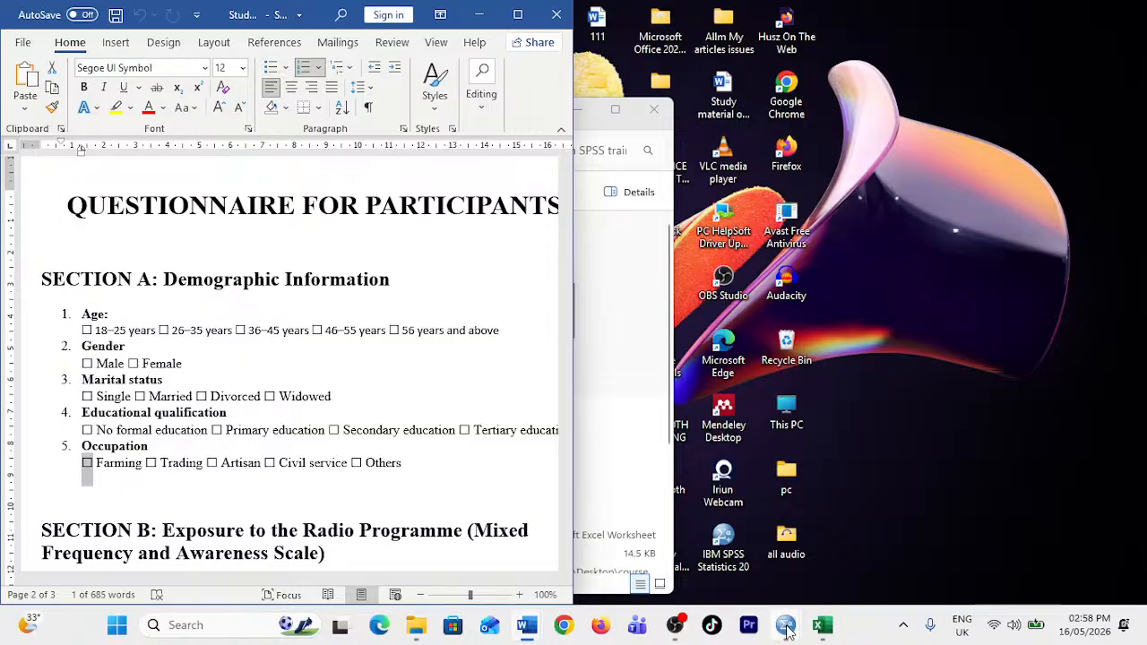
pyautogui.moveTo(786, 632)
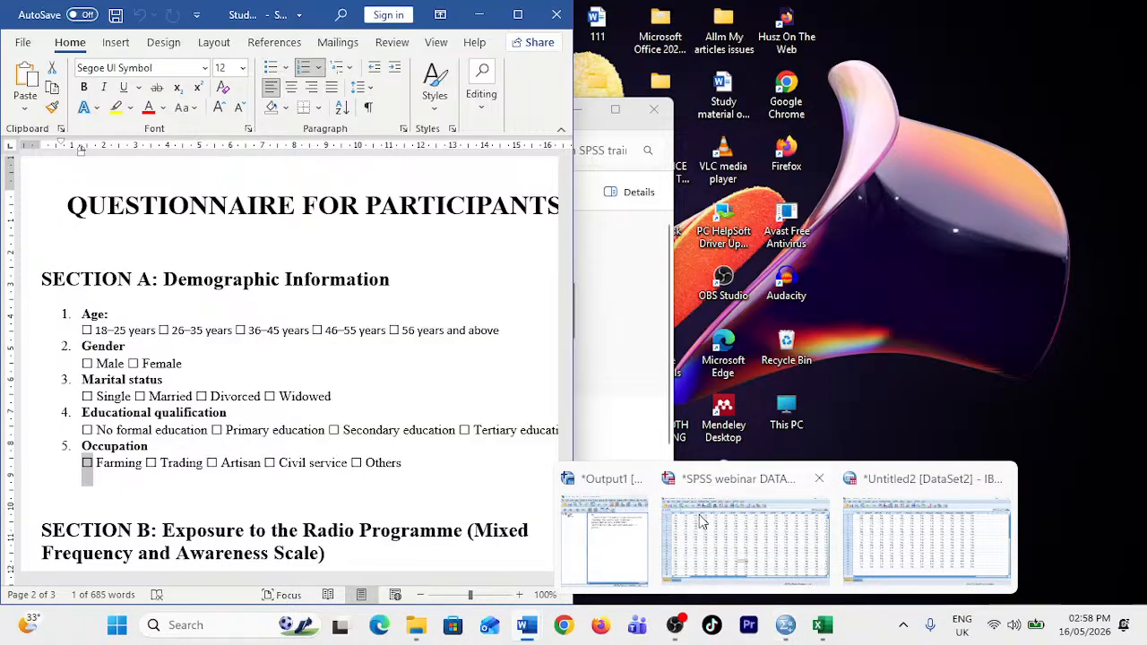
pyautogui.moveTo(694, 524)
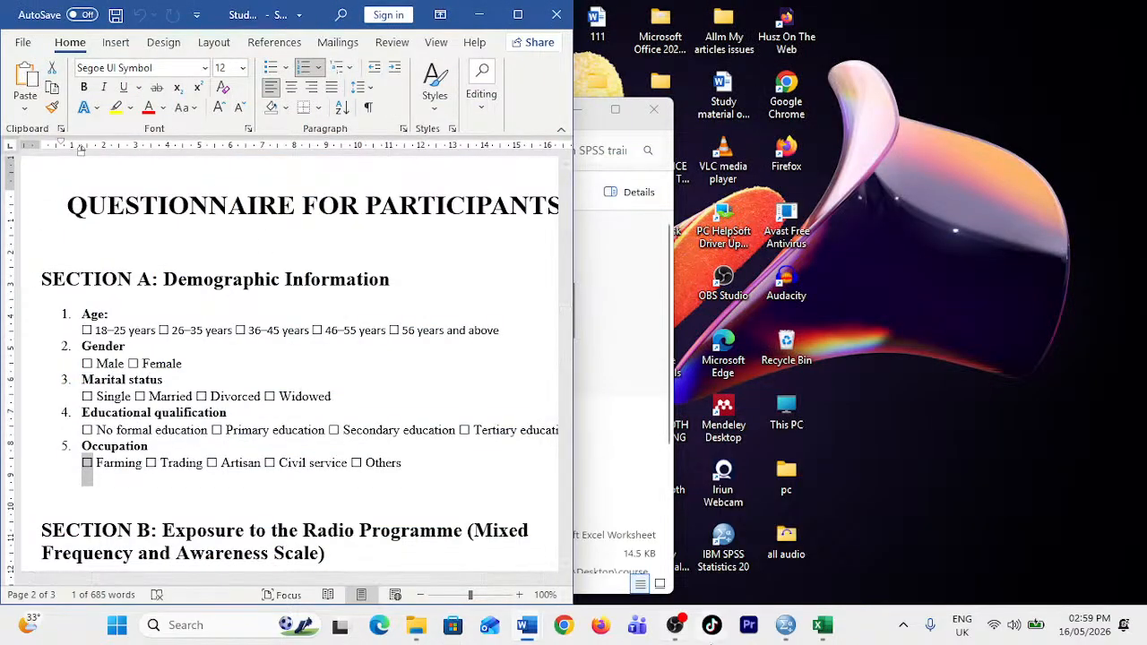
# - Switch to the SPSS webinar DATA SAMPLE dataset, look through its coded responses from the AGE column onward, and show the available analysis procedures
pyautogui.moveTo(787, 627)
pyautogui.moveTo(705, 550)
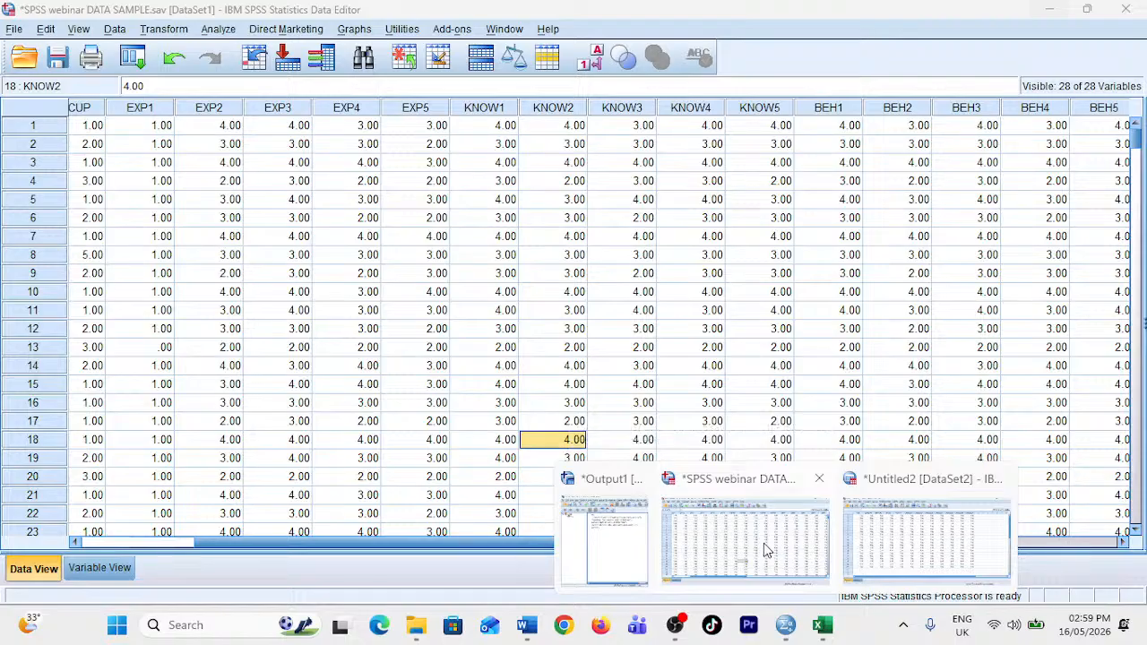
pyautogui.click(763, 543)
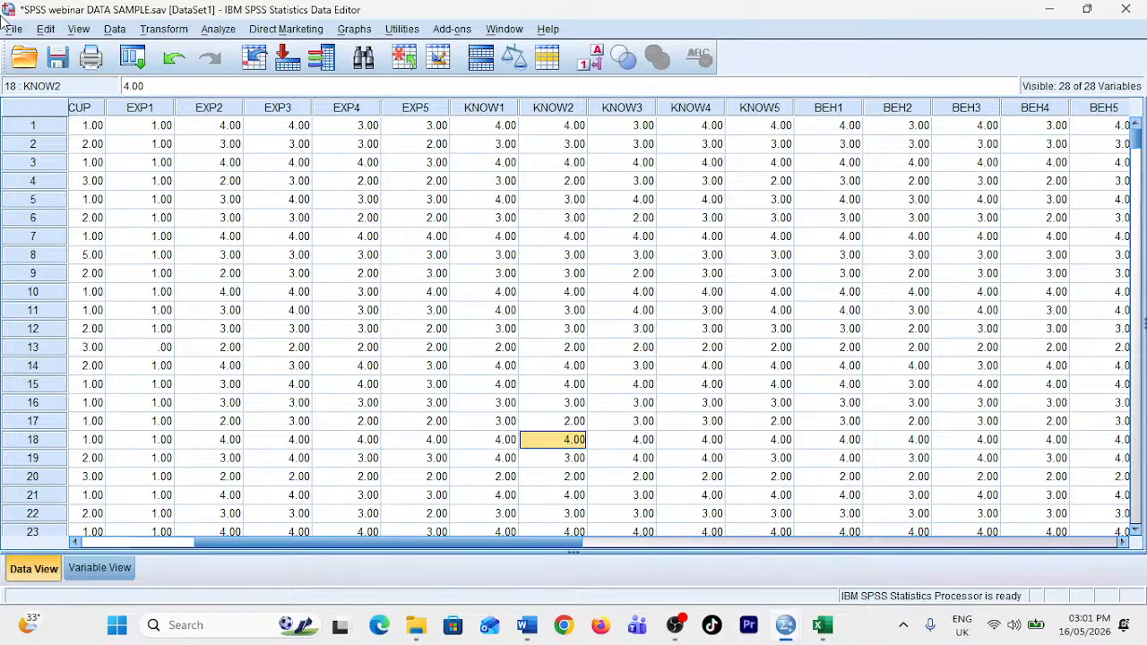
pyautogui.moveTo(285, 543); pyautogui.dragTo(143, 538)
pyautogui.scroll(-12, 179, 237)
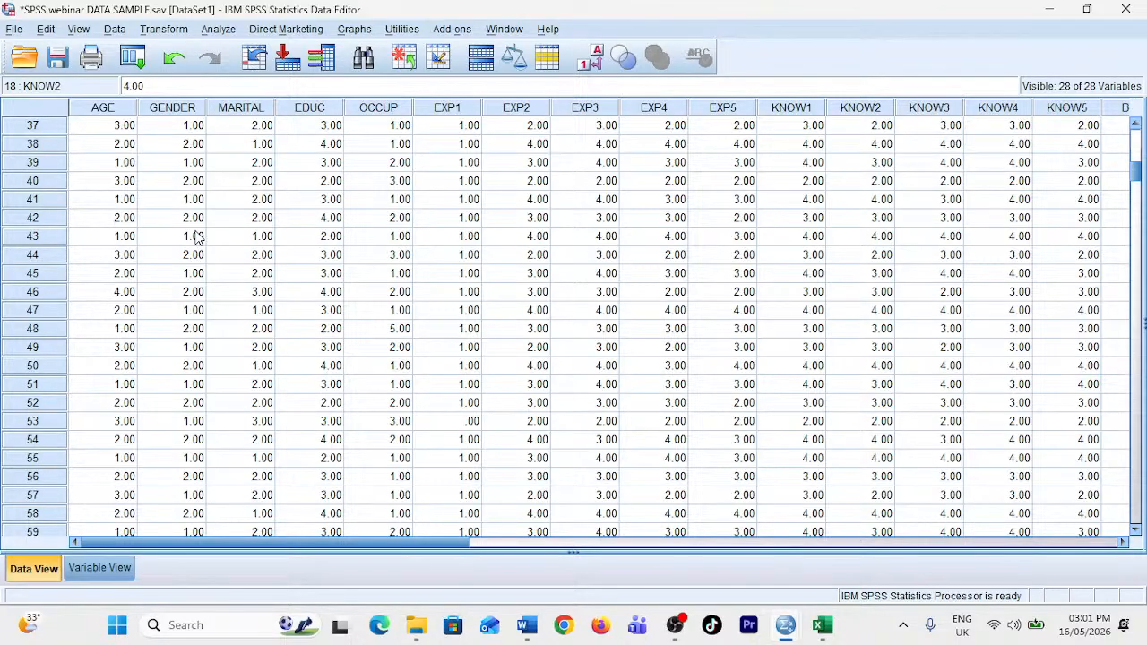
pyautogui.scroll(-6, 197, 238)
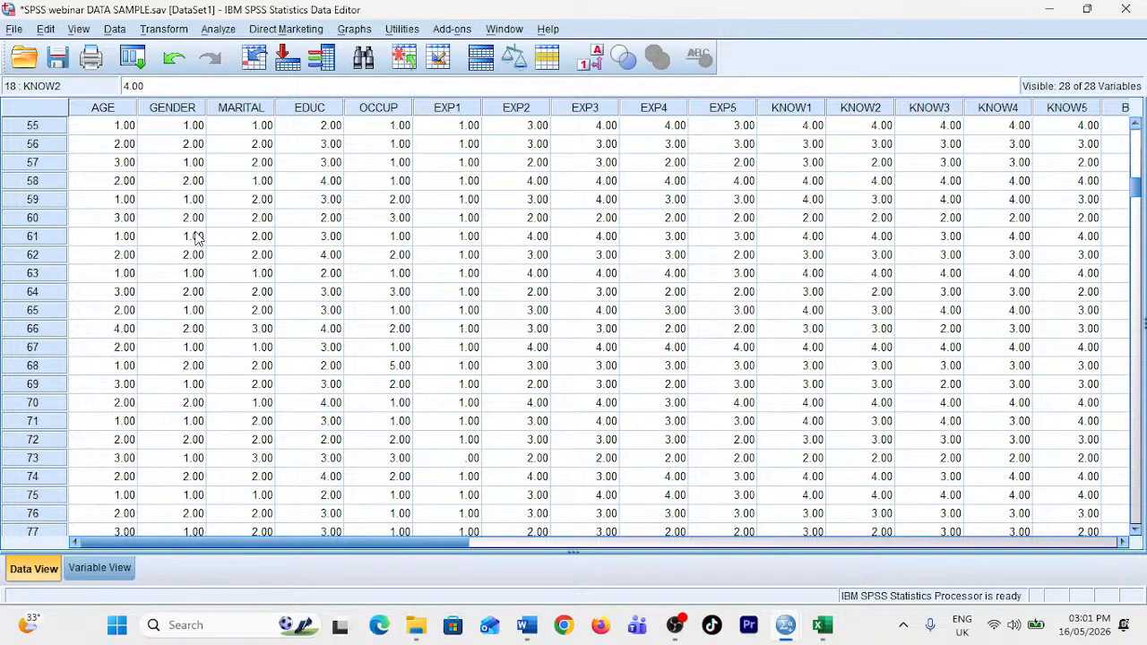
pyautogui.scroll(11, 296, 189)
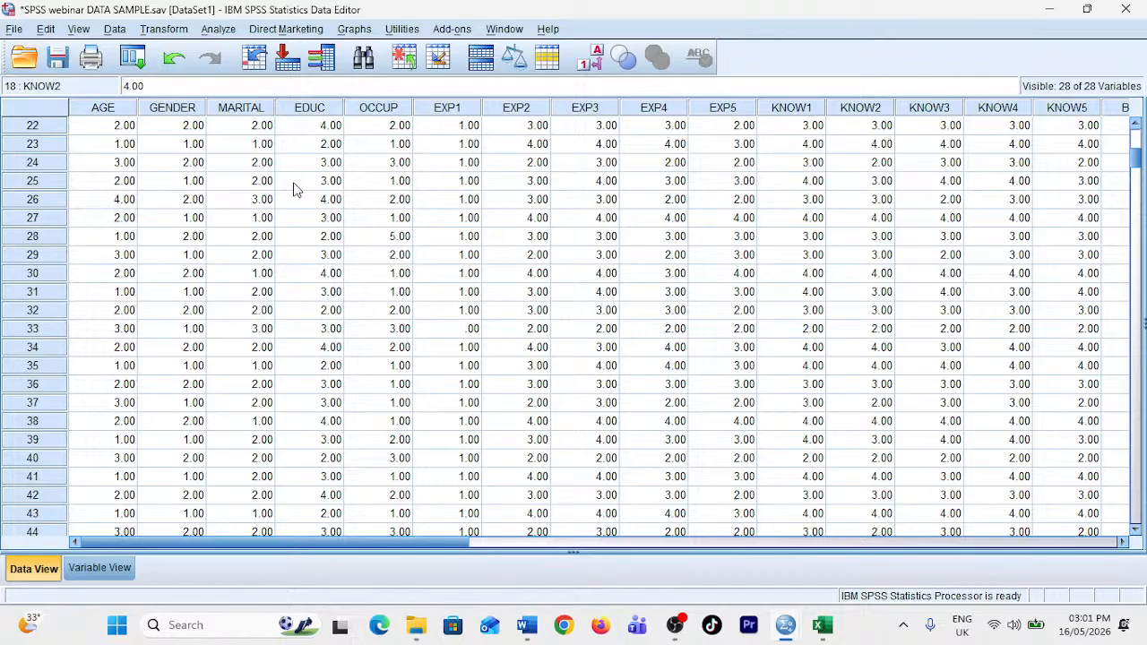
pyautogui.click(220, 29)
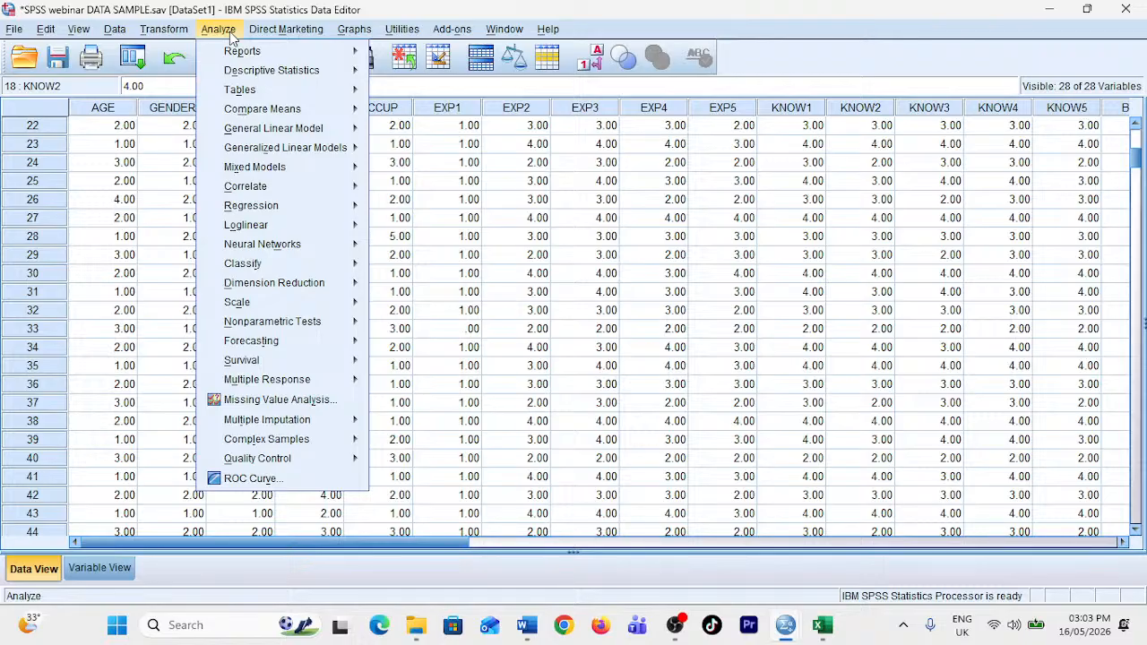
# - Switch to OBS Studio and restart playback of the VLC Video Source in Scene 2
pyautogui.hotkey('alt', 'Tab')
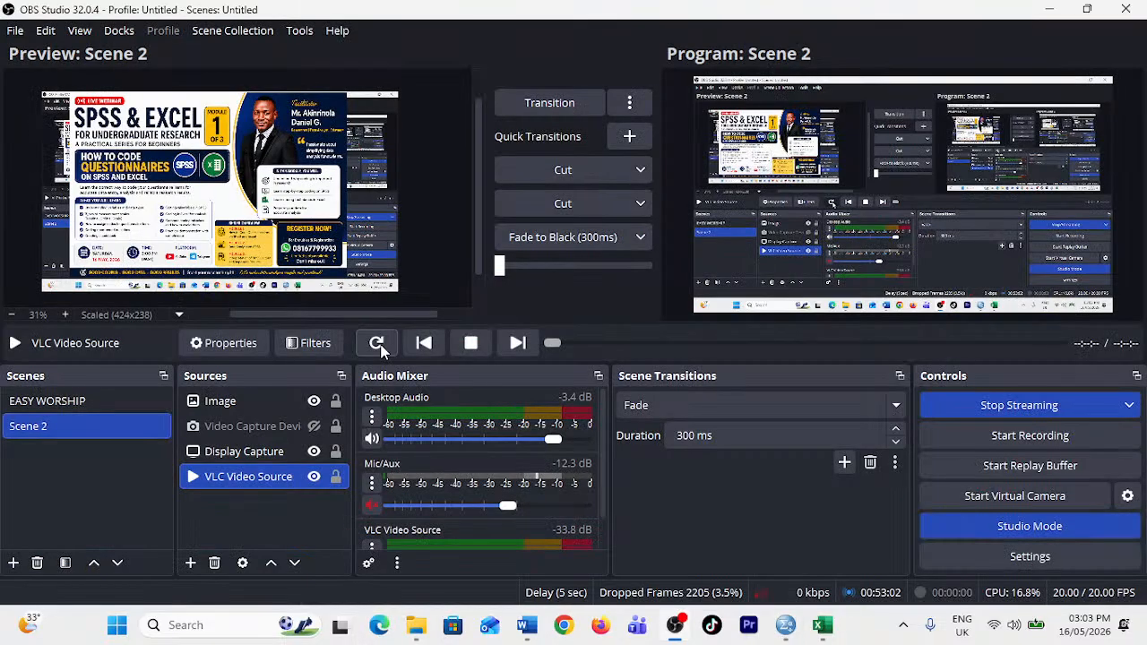
pyautogui.click(377, 344)
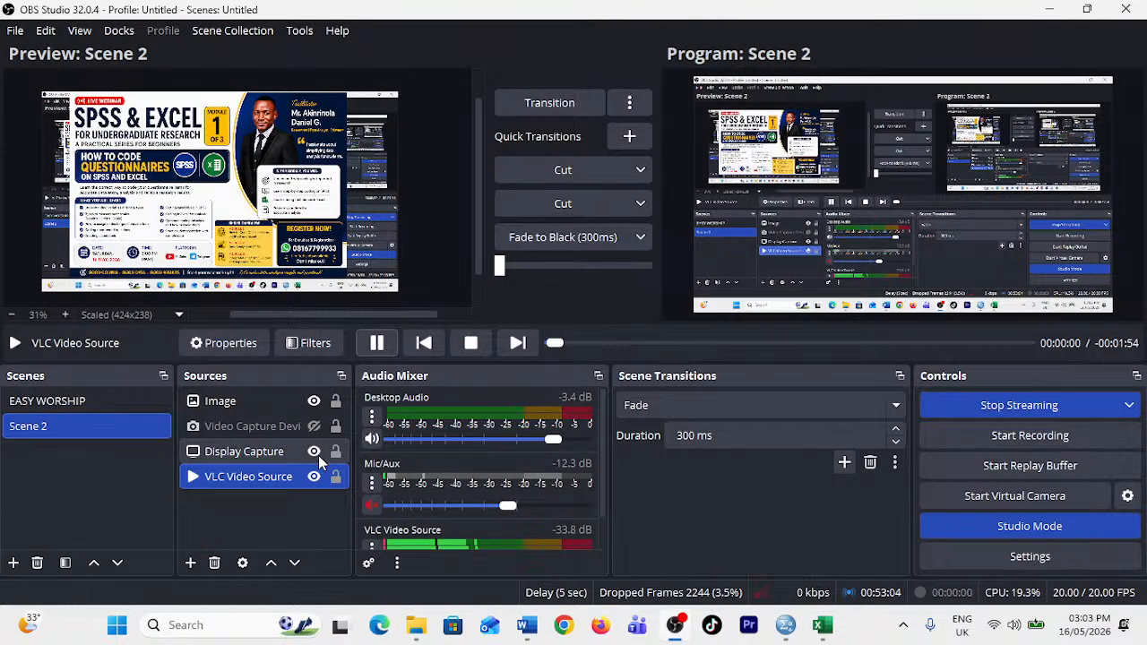